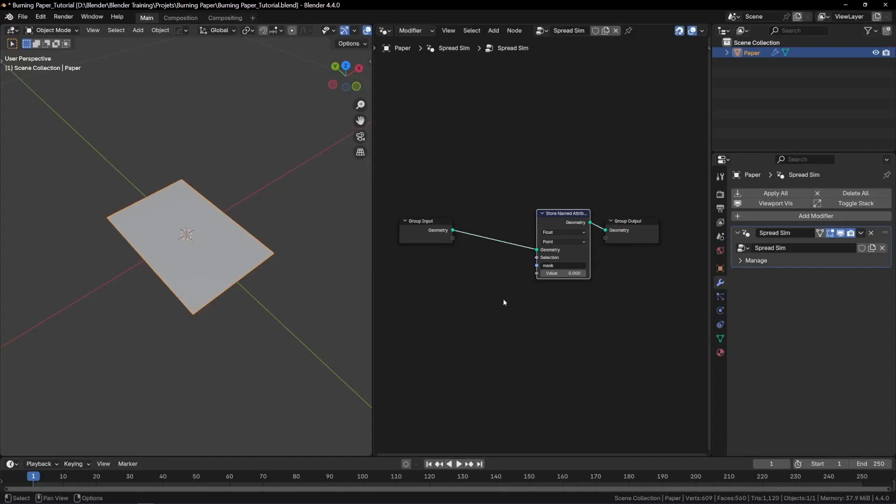
- Add a vertex group named Start to the paper mesh and assign its near corner vertex at weight 1.000
click(721, 339)
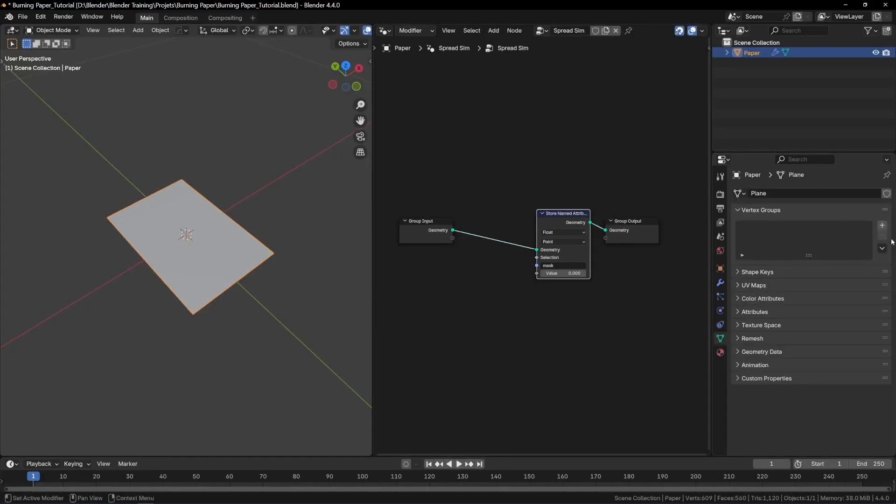
click(883, 225)
double_click(765, 228)
text(Star)
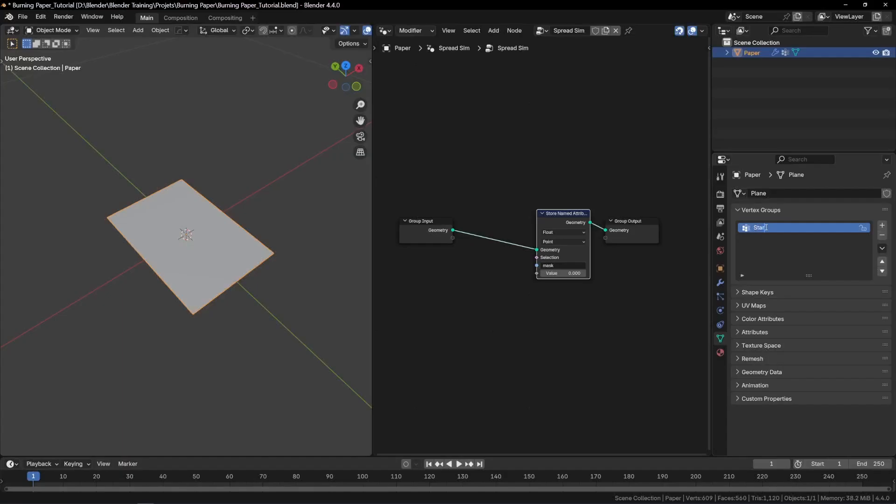
text(t)
key(Return)
key(Tab)
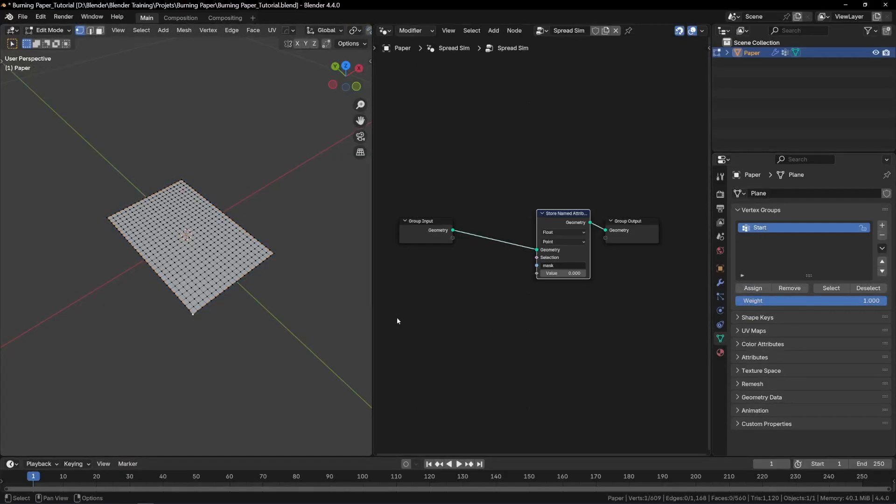
key(Tab)
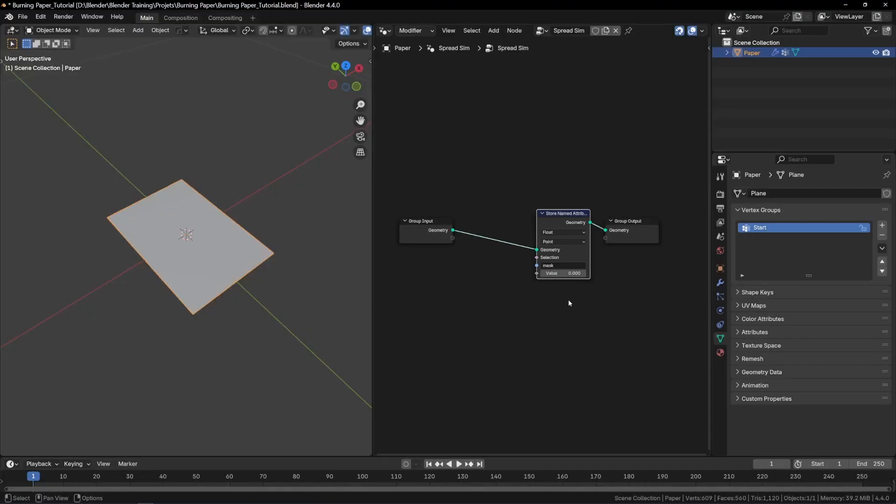
- Add a Named Attribute node reading Start and preview it on the Store Named Attribute geometry with a Viewer
key(shift+a)
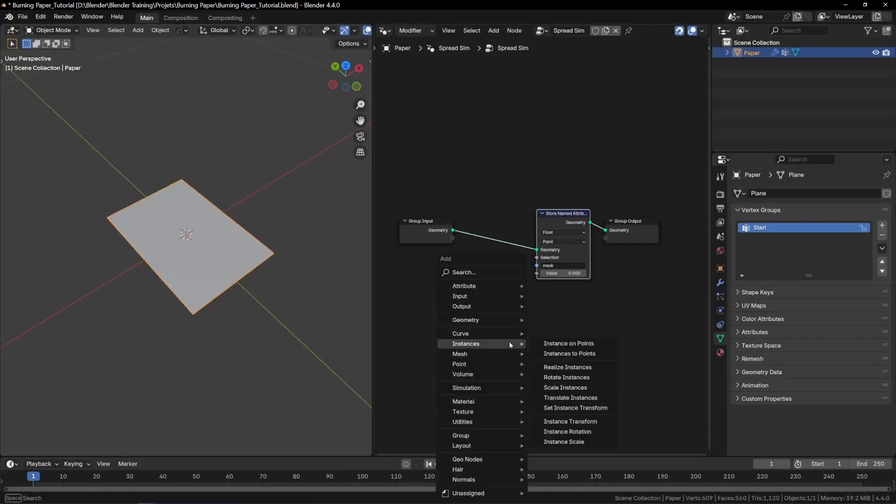
text(name)
key(Return)
click(433, 297)
click(463, 333)
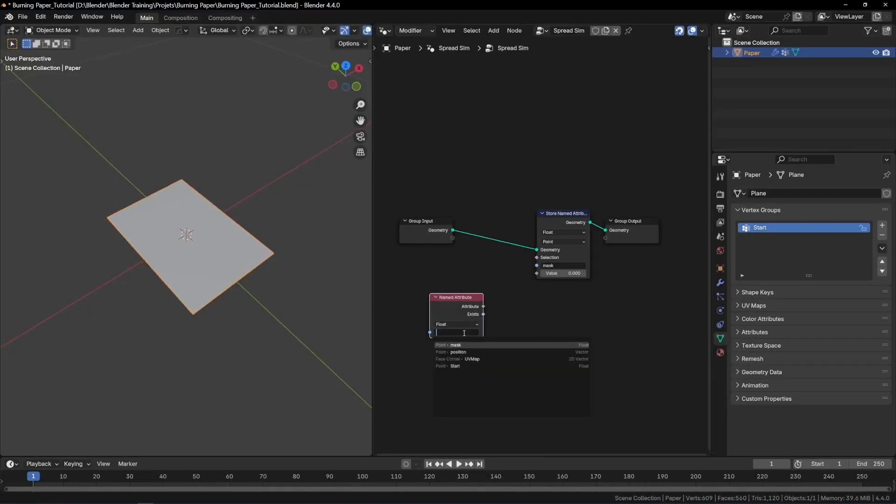
click(462, 366)
ctrl+shift+click(463, 295)
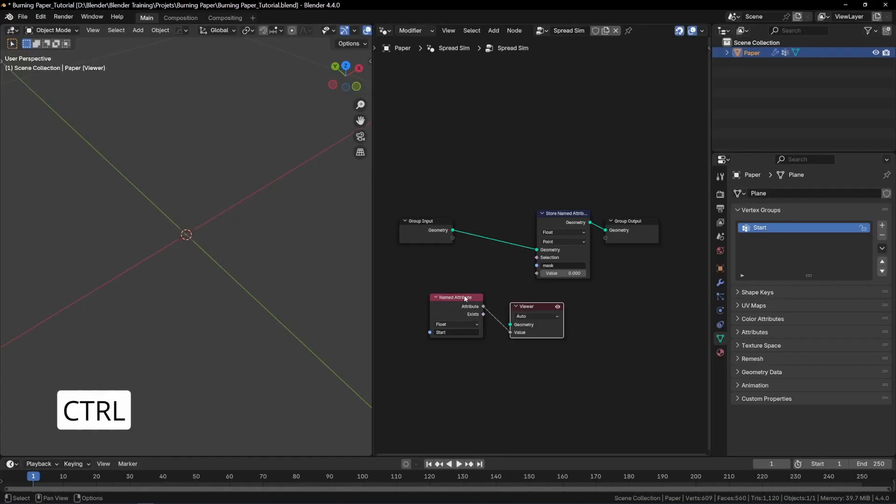
ctrl+shift+click(580, 223)
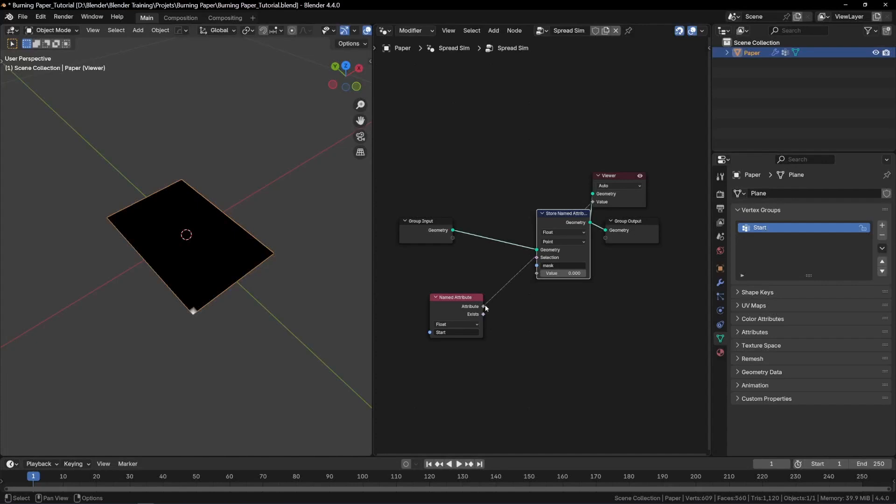
- Insert a Blur Attribute node after the Start attribute and place it below Store Named Attribute
drag(484, 306, 517, 327)
text(blur)
key(Return)
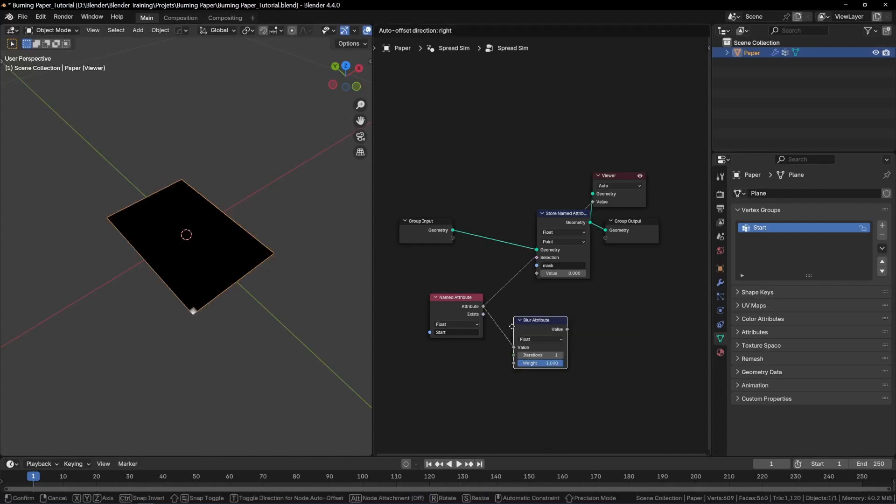
click(490, 282)
drag(516, 296, 562, 318)
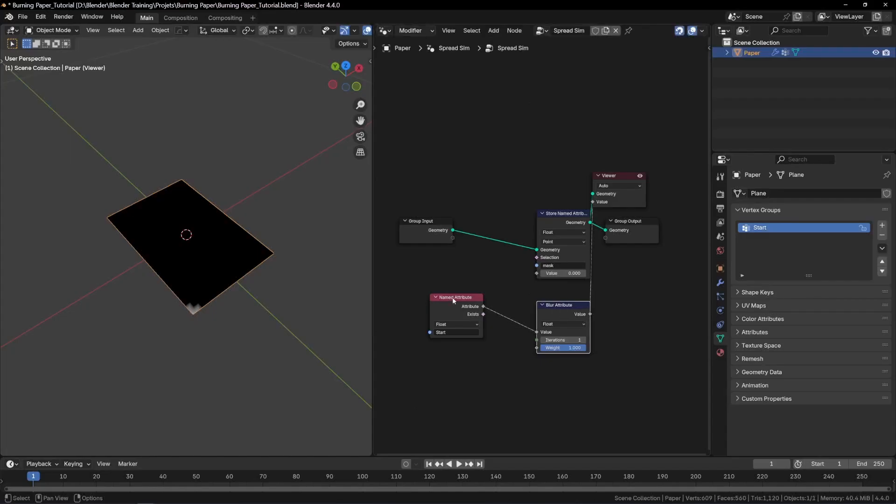
- Align the Start attribute node beside Blur Attribute and set the blur Iterations to 3
drag(452, 299, 460, 329)
scroll(606, 351, up, 2)
drag(551, 339, 563, 339)
scroll(183, 316, up, 5)
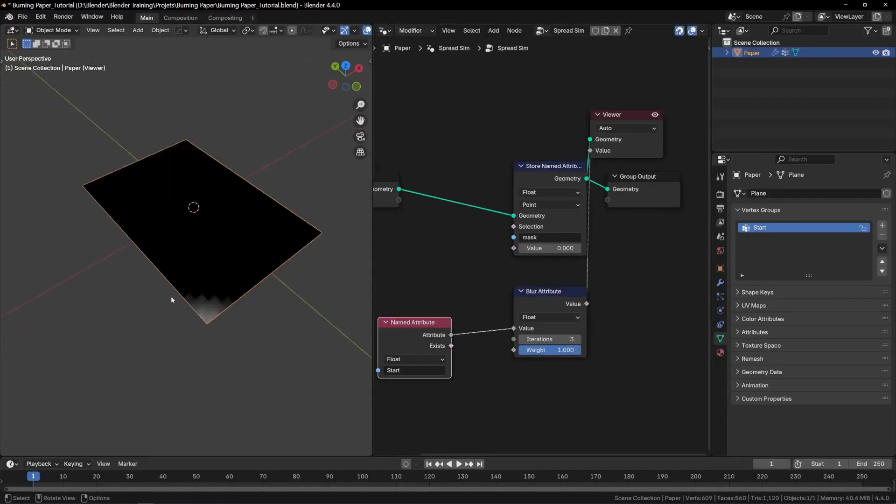
scroll(184, 316, down, 5)
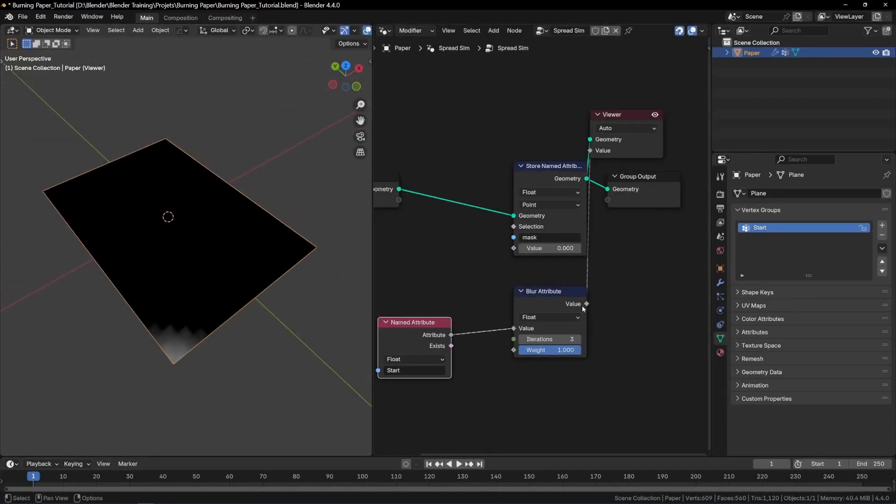
- Feed the blurred value into the Value input of the stored mask attribute and delete the Viewer node
drag(586, 304, 514, 248)
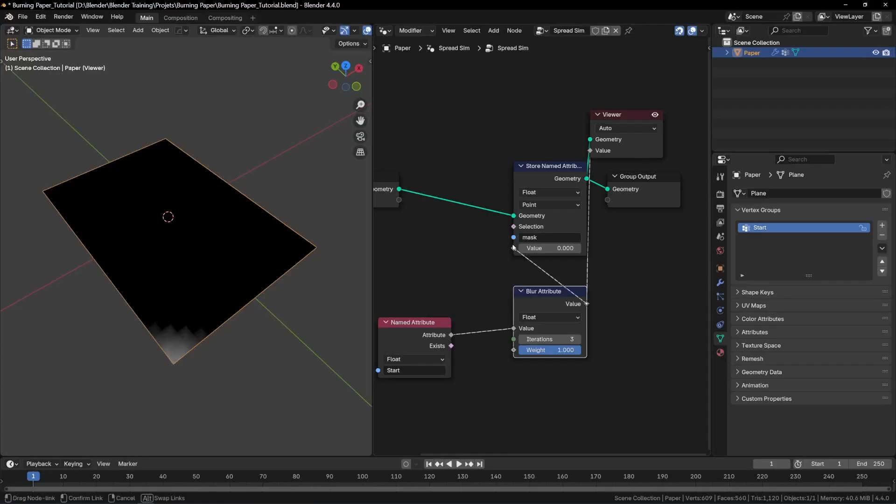
middle_drag(645, 113, 547, 166)
key(x)
- Move the Group Output node away from Store Named Attribute along X to make room in the graph
drag(498, 98, 607, 299)
scroll(555, 227, down, 5)
key(g)
key(x)
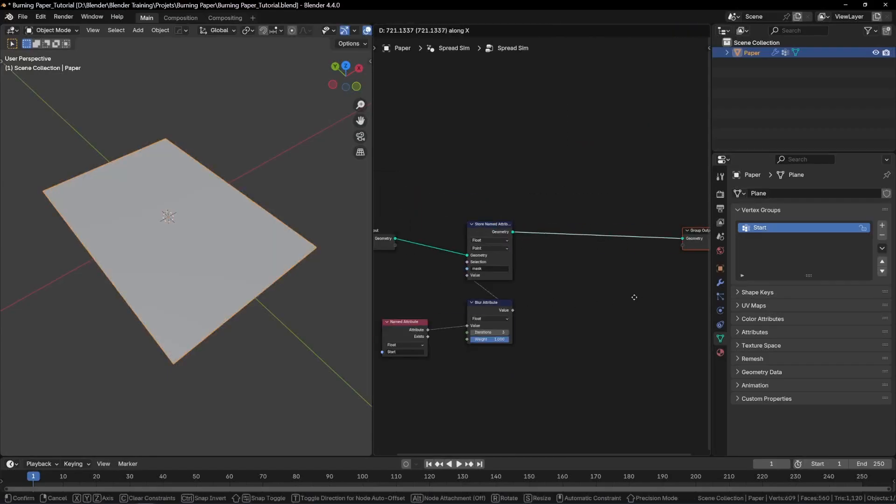
click(622, 297)
- Insert a Simulation zone before Group Output and shift its output node along X, past Store Named Attribute
key(shift+a)
text(simu)
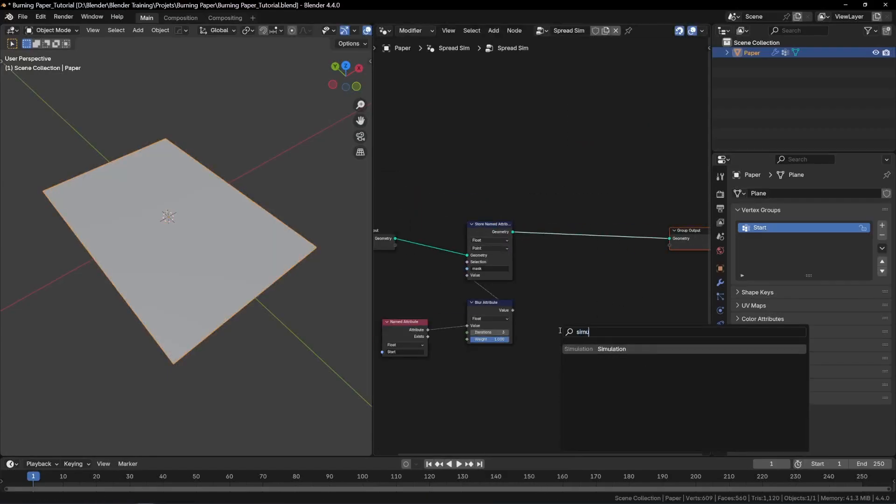
key(Return)
click(573, 236)
click(573, 235)
key(g)
key(x)
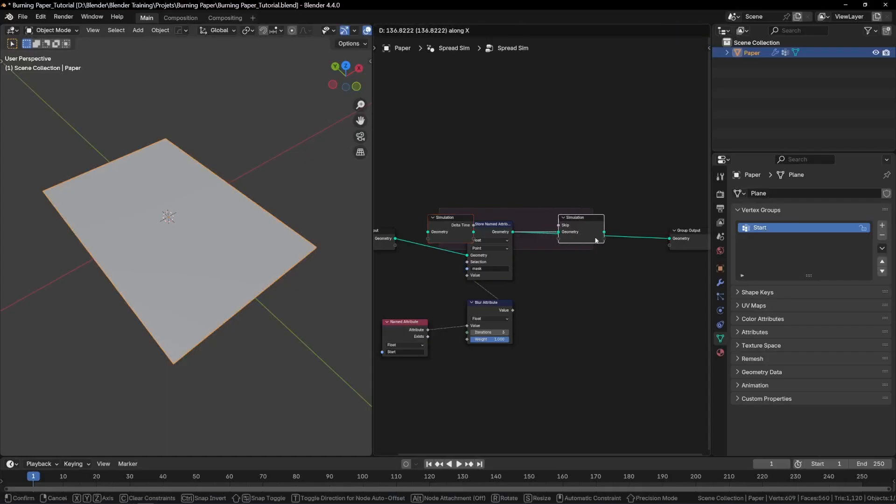
click(595, 241)
- Move Group Input and the Simulation input node clear along X and route the geometry through Store Named Attribute inside the zone to Group Output
middle_drag(391, 252, 471, 254)
drag(413, 197, 532, 257)
key(g)
key(x)
click(461, 255)
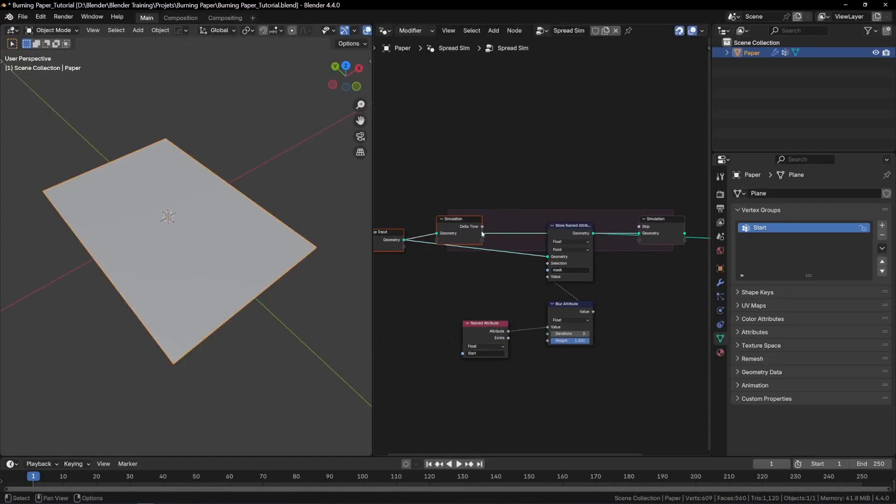
drag(483, 234, 547, 257)
middle_drag(583, 262, 531, 257)
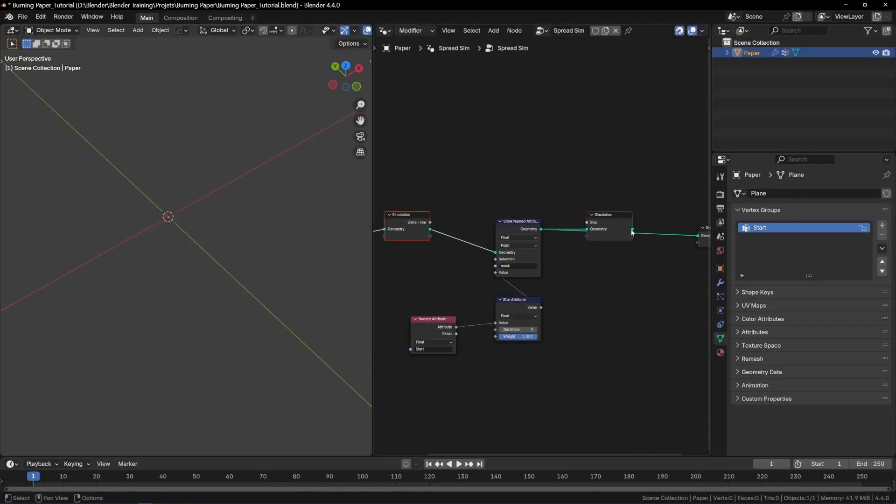
drag(633, 229, 694, 237)
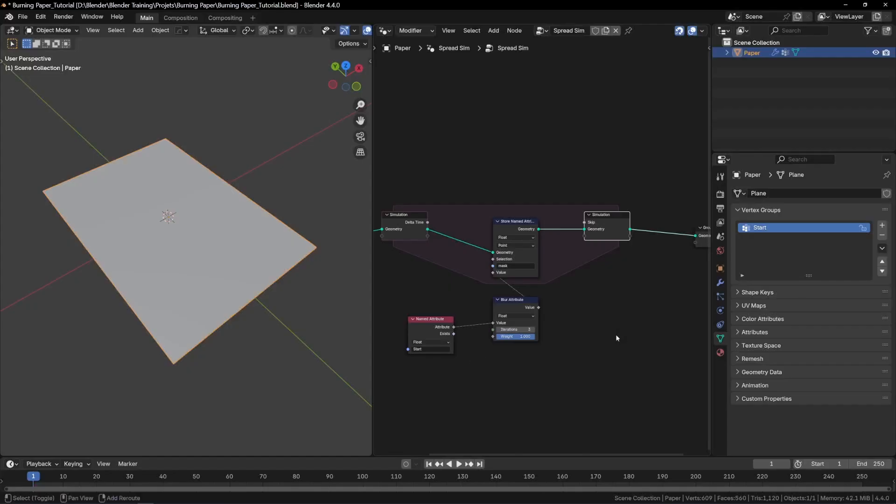
- Add another Named Attribute node reading mask below the Simulation output node
key(shift+a)
text(named)
key(Return)
click(605, 328)
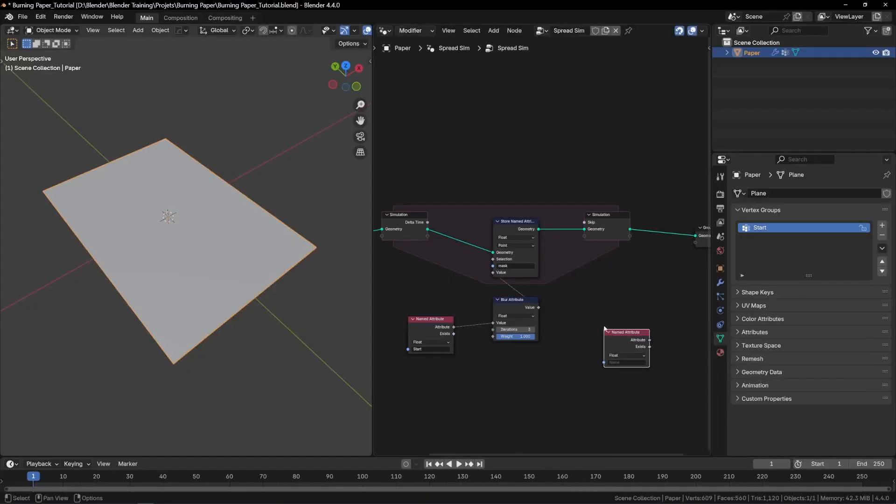
click(633, 364)
click(632, 373)
- Preview the mask attribute on the Simulation output geometry with a Viewer and play the animation briefly
ctrl+shift+click(640, 335)
ctrl+shift+click(603, 229)
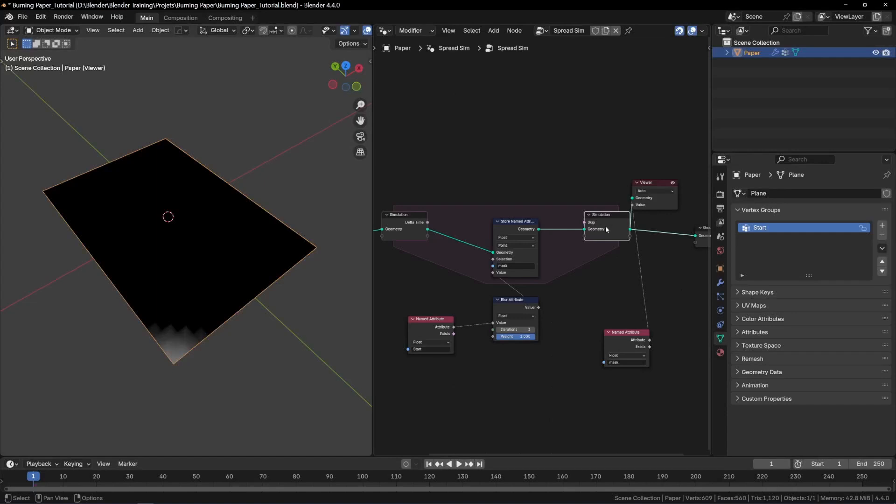
ctrl+shift+click(637, 334)
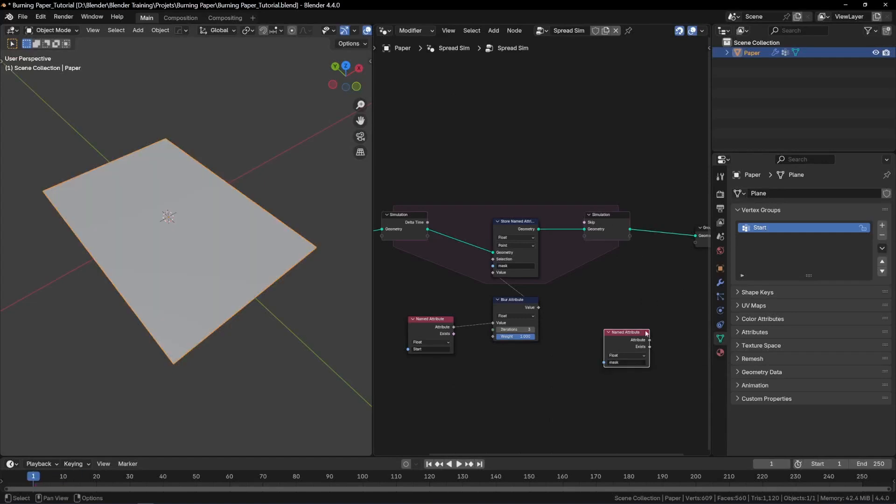
ctrl+shift+click(603, 229)
key(space)
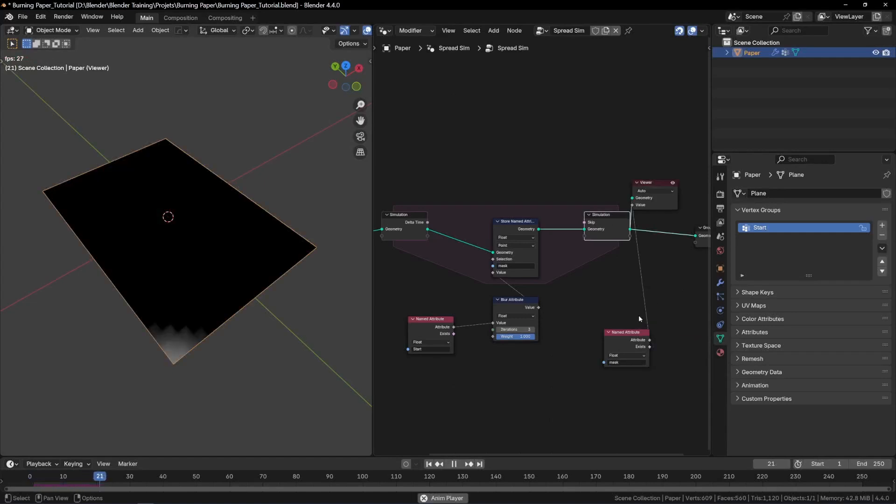
key(space)
- Duplicate the mask Named Attribute node and align it above the Start attribute node
middle_drag(480, 380, 538, 340)
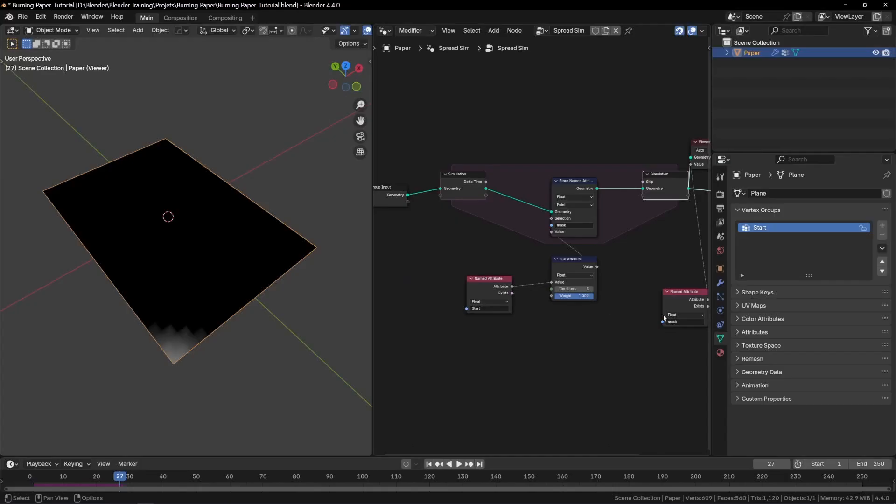
click(677, 305)
key(shift+d)
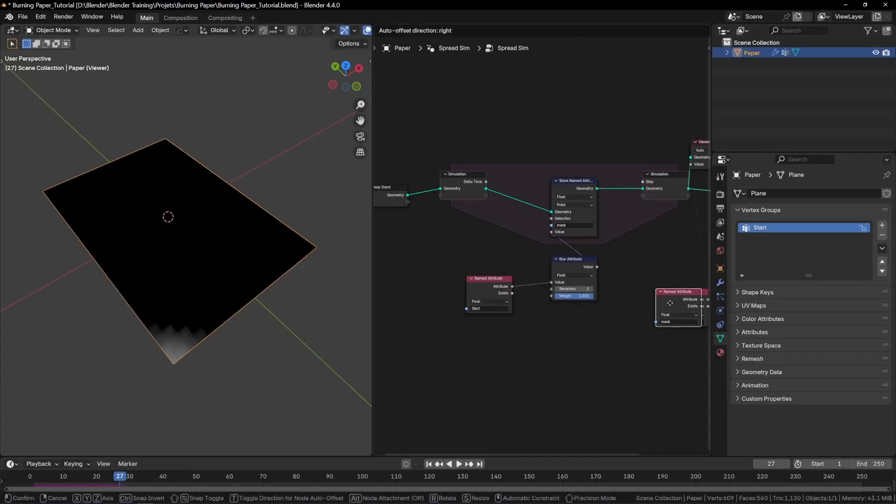
click(484, 239)
drag(492, 289, 485, 288)
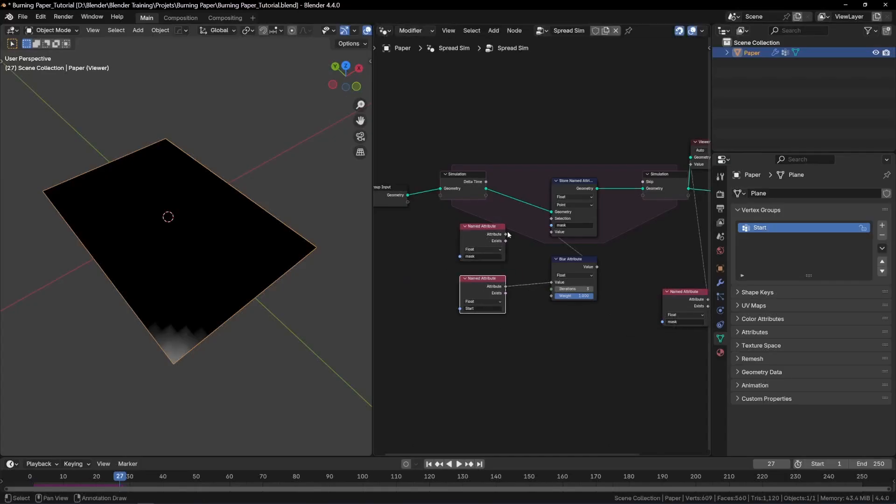
- Add a Math node set to Add between the two Named Attribute nodes and Blur Attribute
key(shift+a)
text(dd)
key(ctrl+a)
text(add)
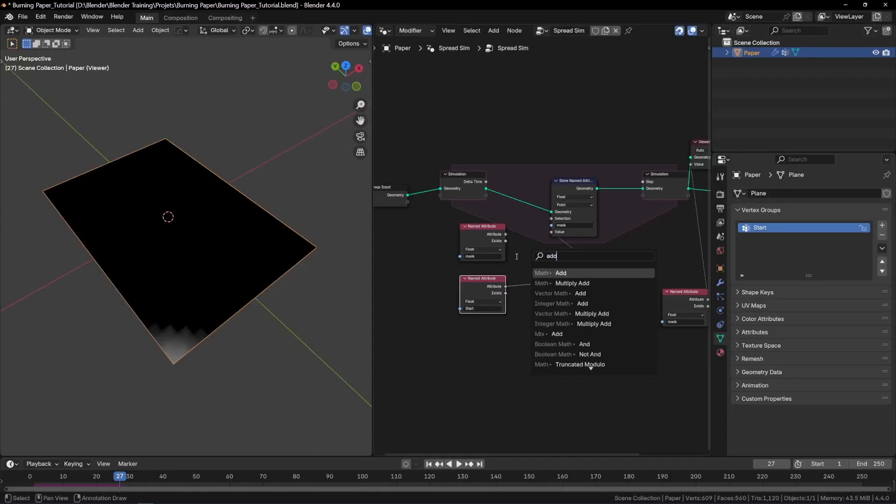
key(Return)
click(538, 258)
- Space out the nodes, connect the mask and Start attributes to the Add node, and link its sum to Blur Attribute
drag(571, 265, 575, 265)
drag(440, 231, 449, 305)
drag(464, 263, 497, 256)
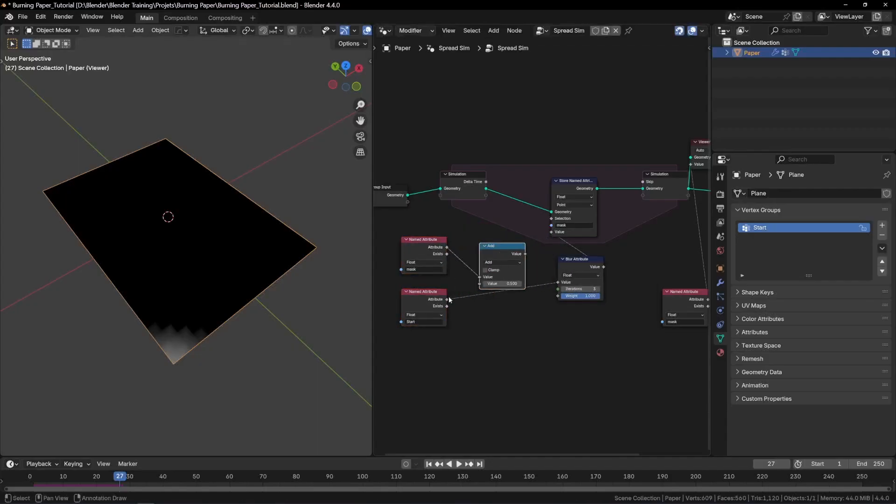
drag(447, 300, 480, 283)
drag(525, 254, 559, 283)
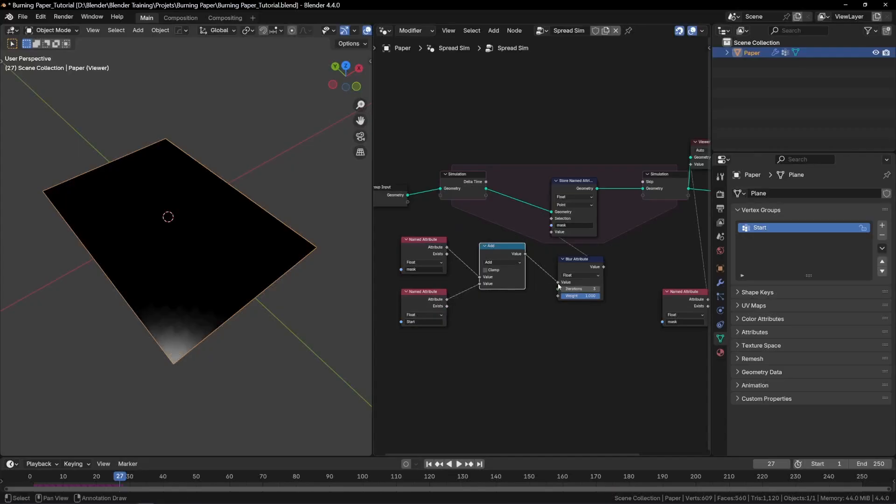
- Return to the first frame and play the simulation to check how the mask spreads
key(shift+Left)
key(space)
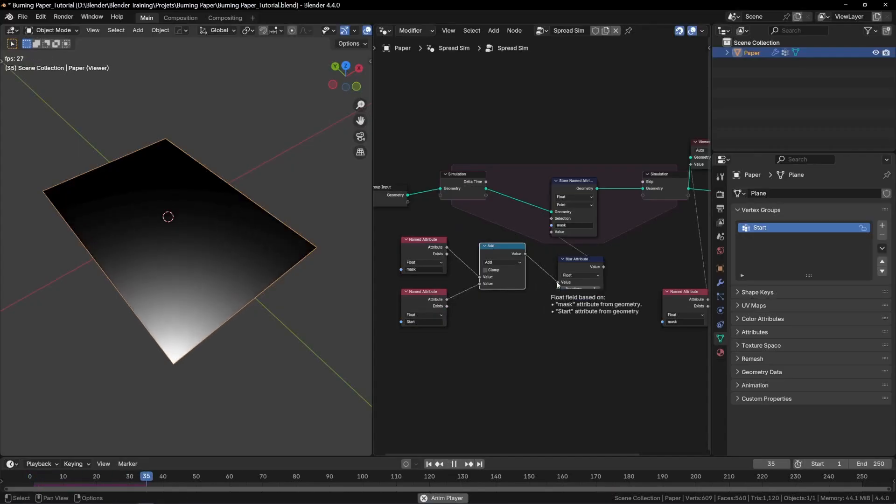
key(space)
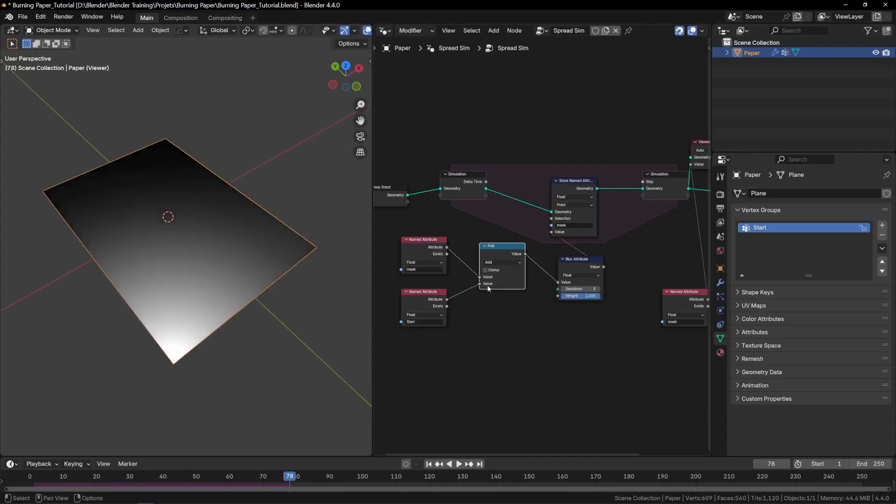
- Shift the attribute, Add and Blur Attribute nodes back to free space before Store Named Attribute
drag(410, 218, 514, 313)
key(g)
click(466, 310)
drag(583, 260, 551, 268)
scroll(568, 278, down, 5)
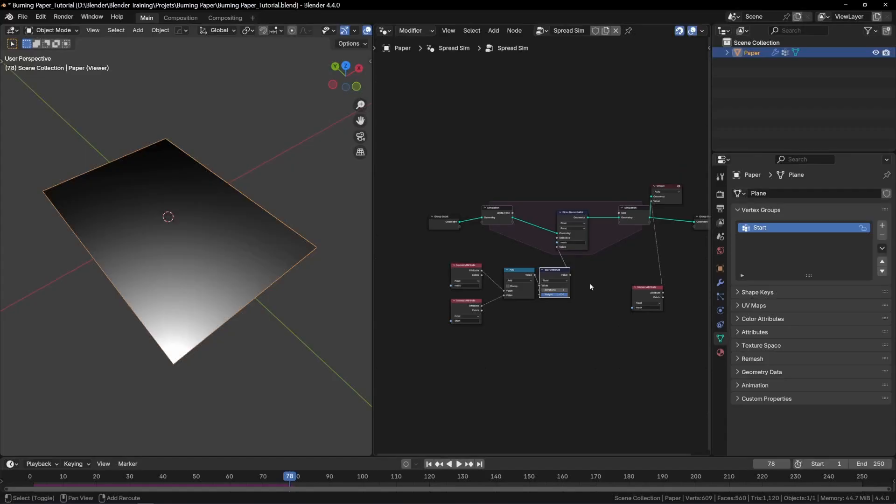
- Insert a Color Ramp node between Blur Attribute and Store Named Attribute, and move the previewed mask attribute node clear of it
key(shift+a)
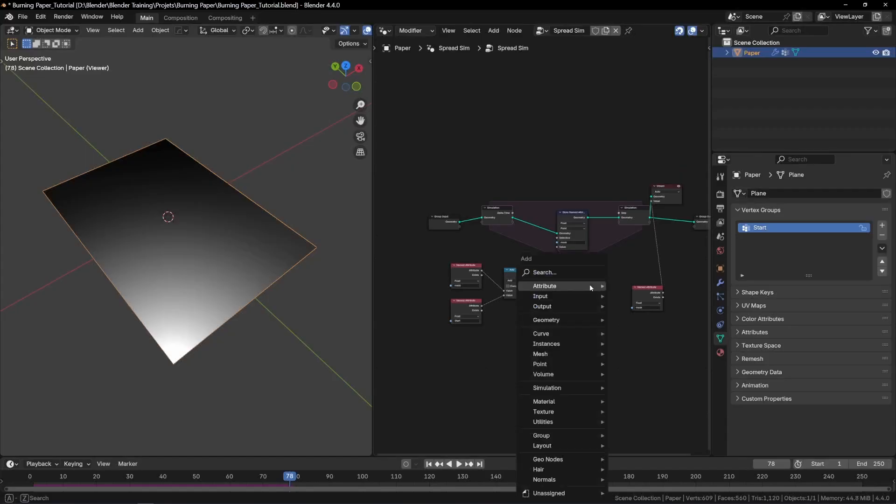
text(c r)
key(Return)
click(571, 256)
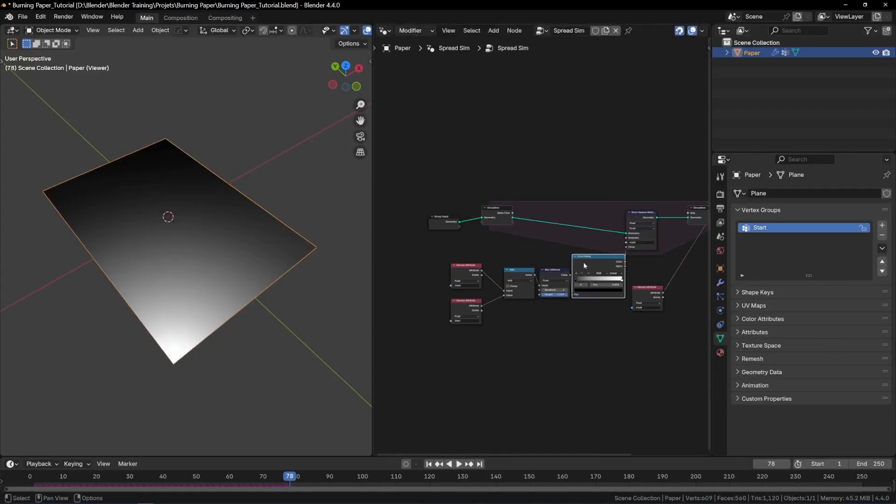
middle_drag(585, 265, 529, 248)
drag(584, 282, 685, 255)
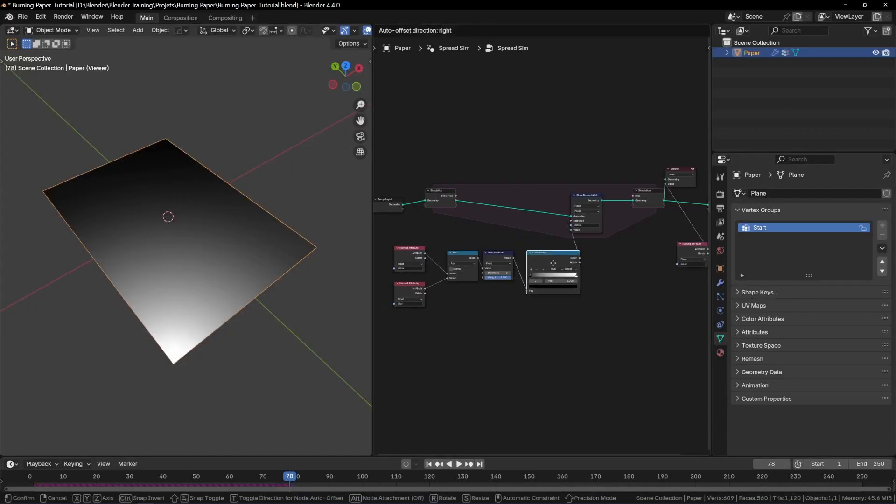
- Set the Color Ramp's white stop to about position 0.595 and replay the simulation from the first frame
scroll(541, 254, up, 3)
drag(576, 273, 543, 276)
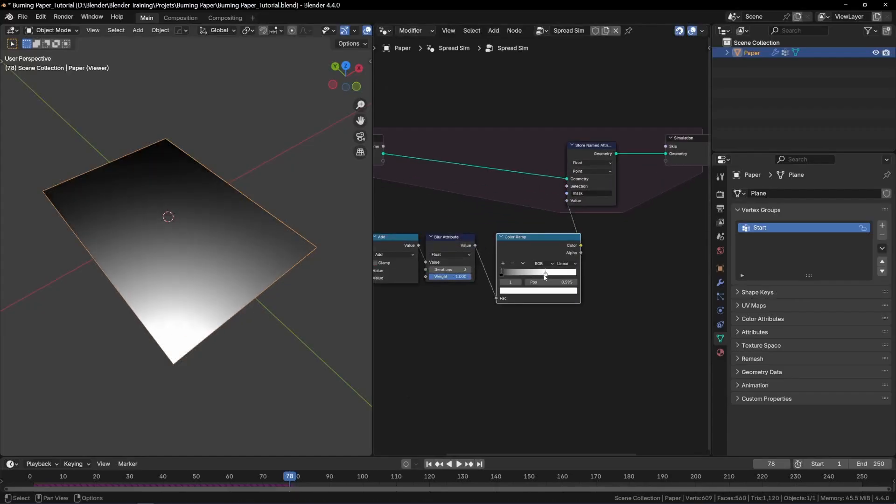
key(shift+Left)
key(space)
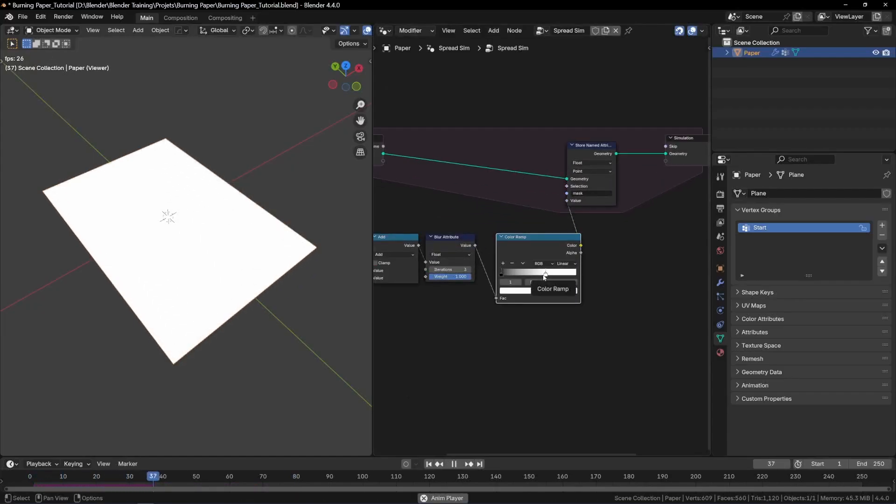
key(space)
- Insert a Subdivide Mesh node between Group Input and the start of the simulation zone
scroll(514, 299, down, 5)
middle_drag(410, 244, 534, 250)
scroll(534, 249, up, 4)
drag(551, 237, 530, 274)
key(g)
click(423, 275)
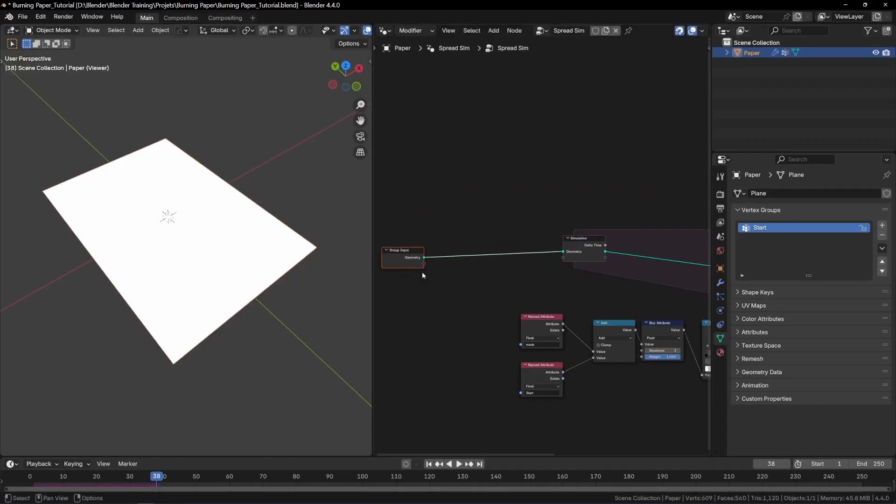
key(shift+a)
text(subdi)
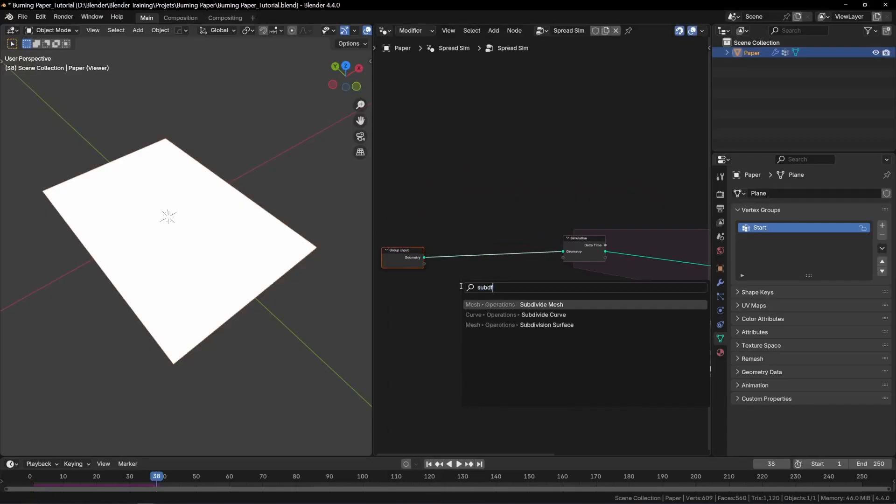
key(Return)
click(502, 256)
- Set the Subdivide Mesh level to 3 and play the simulation to check how the mask spreads
scroll(504, 258, up, 2)
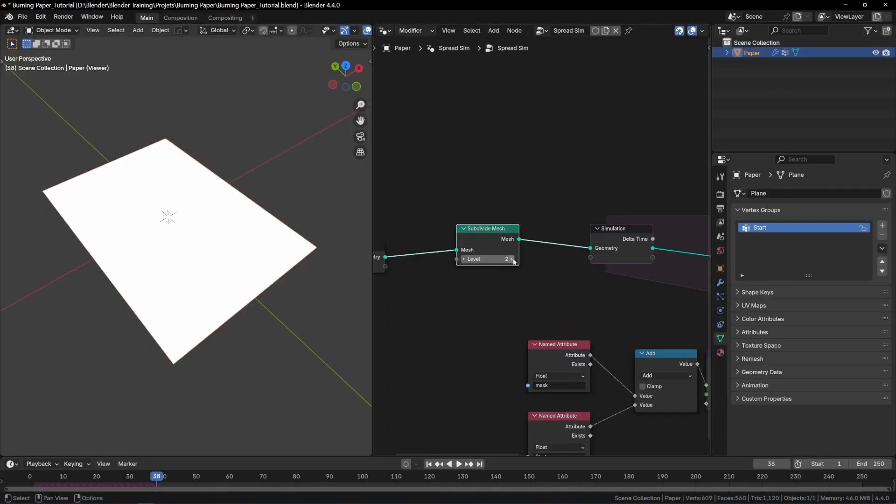
click(512, 259)
scroll(534, 315, up, 1)
key(space)
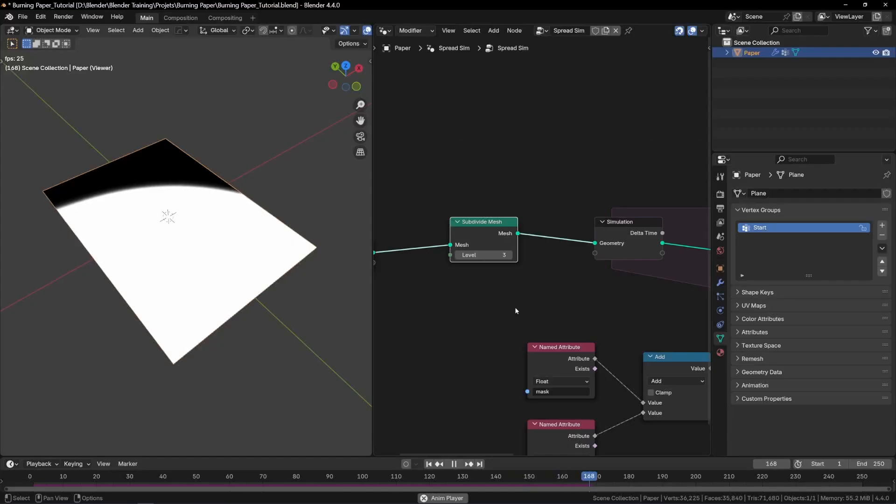
key(space)
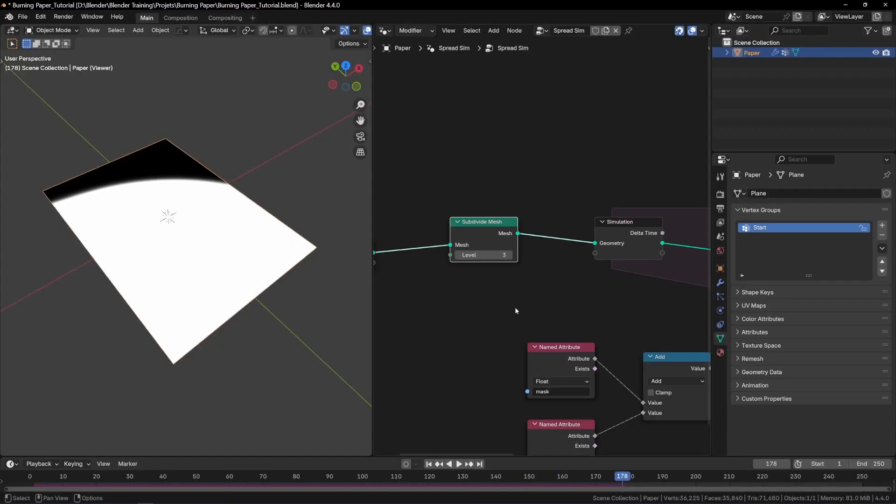
- Add a Noise Texture node below the Add and Blur Attribute nodes
scroll(506, 306, down, 8)
middle_drag(638, 300, 466, 213)
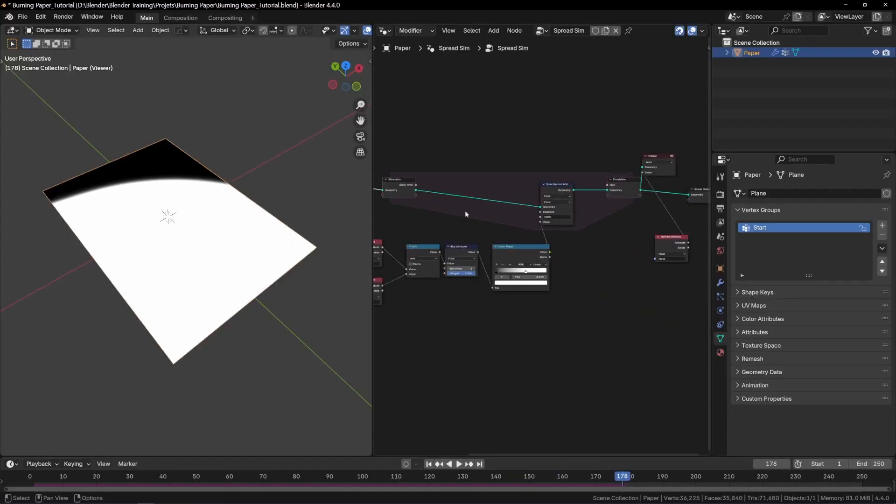
scroll(457, 280, up, 13)
middle_drag(472, 288, 546, 284)
key(shift+a)
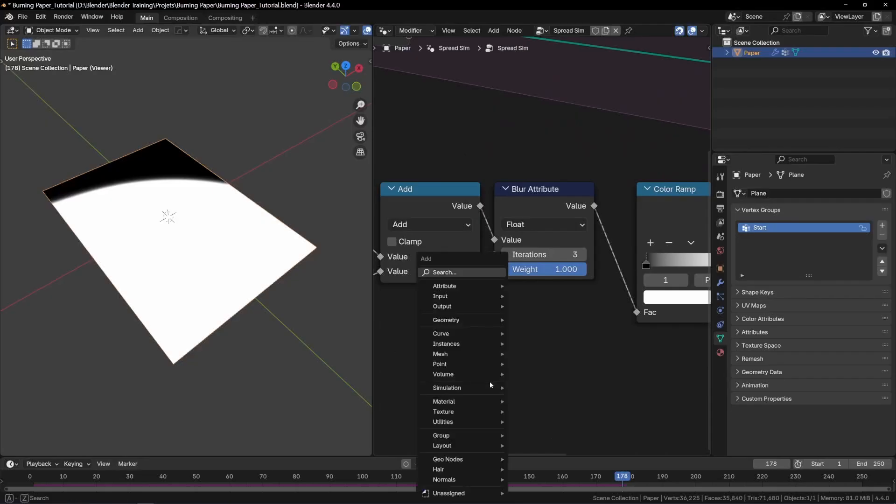
text(noise)
key(Return)
click(348, 339)
middle_drag(475, 350, 480, 294)
- Connect the Noise Texture's Fac output to a new Map Range node placed beside it
scroll(568, 216, down, 4)
drag(456, 288, 495, 303)
text(map)
key(Return)
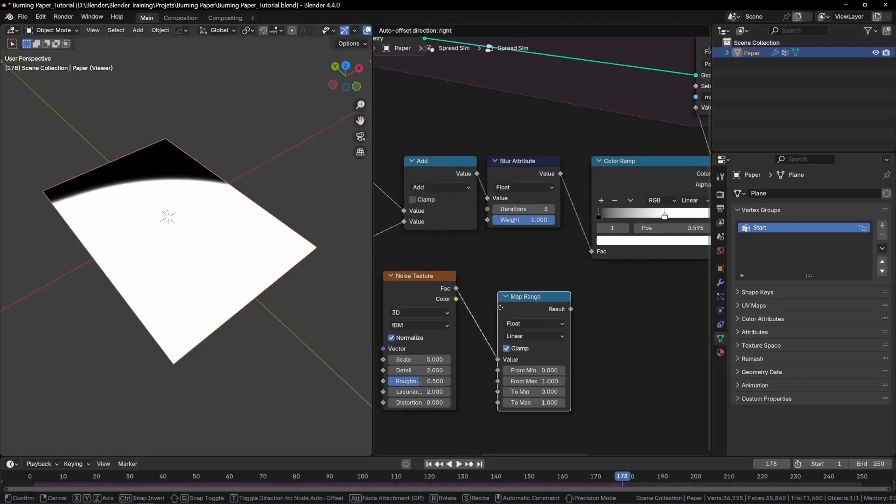
click(555, 338)
- Set Map Range's From Min to 0.4 and From Max to 0.6, and the noise scale to 8
click(498, 350)
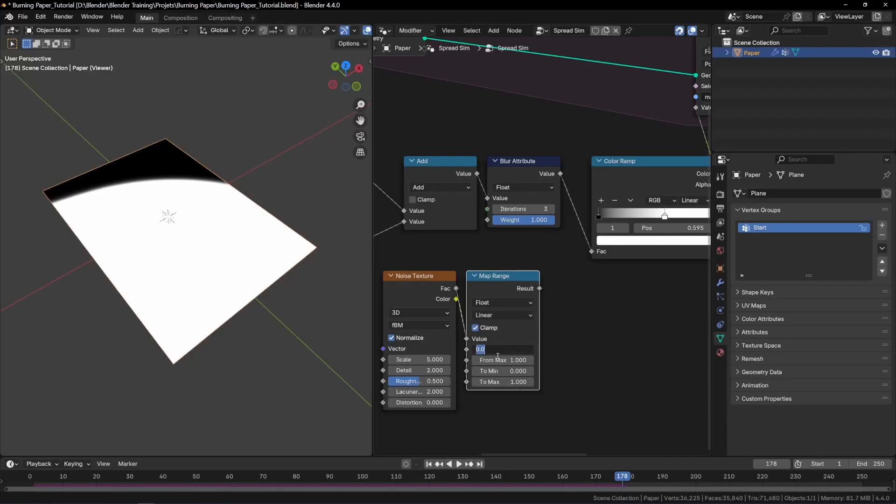
text(.4)
key(Tab)
text(.6)
key(Return)
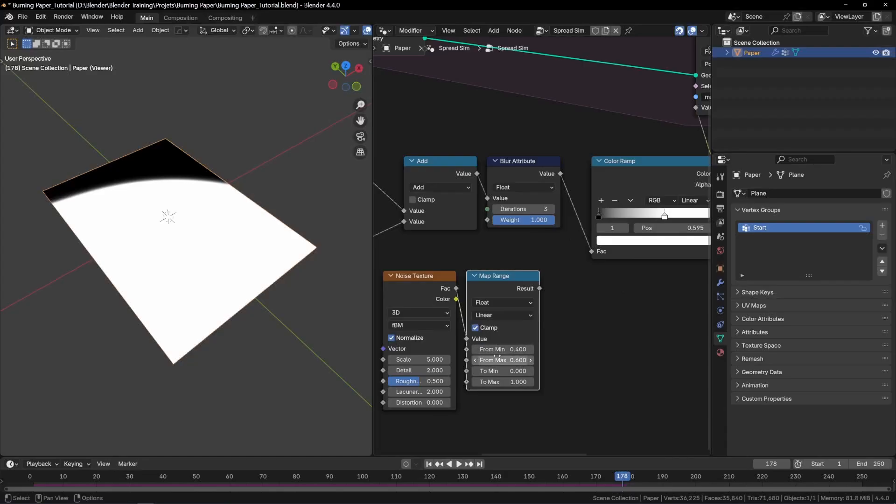
click(422, 357)
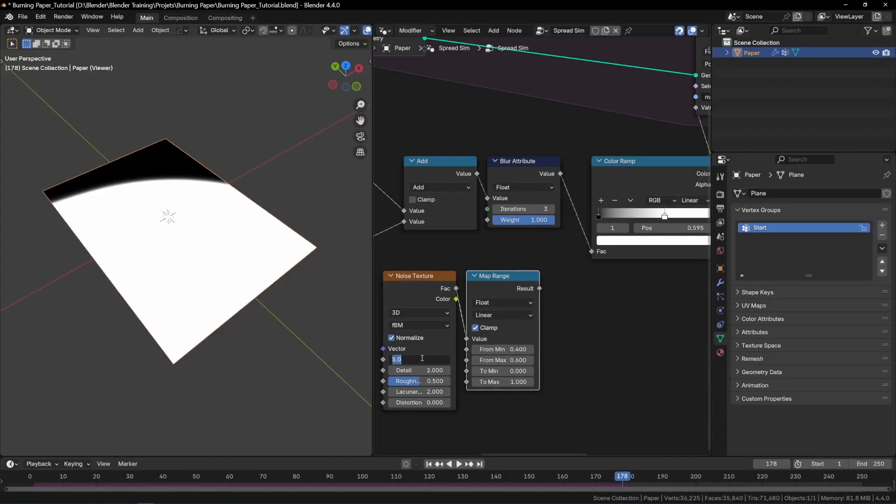
key(Return)
- Link the Map Range result to Blur Attribute's weight and play the simulation from the first frame
drag(535, 288, 487, 219)
key(shift+Left)
key(space)
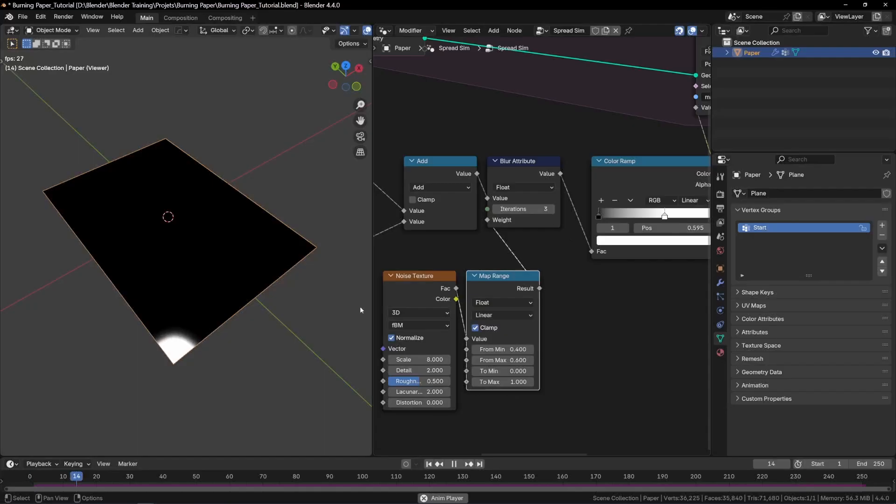
key(space)
- View the whole paper from the top and scrub the simulation from the first frame to frame 231
key(shift+Left)
key(KP_7)
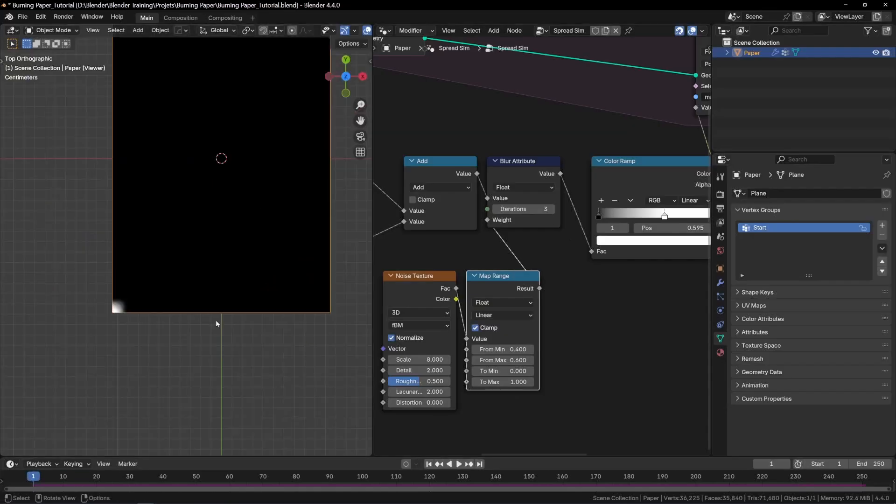
key(KP_Decimal)
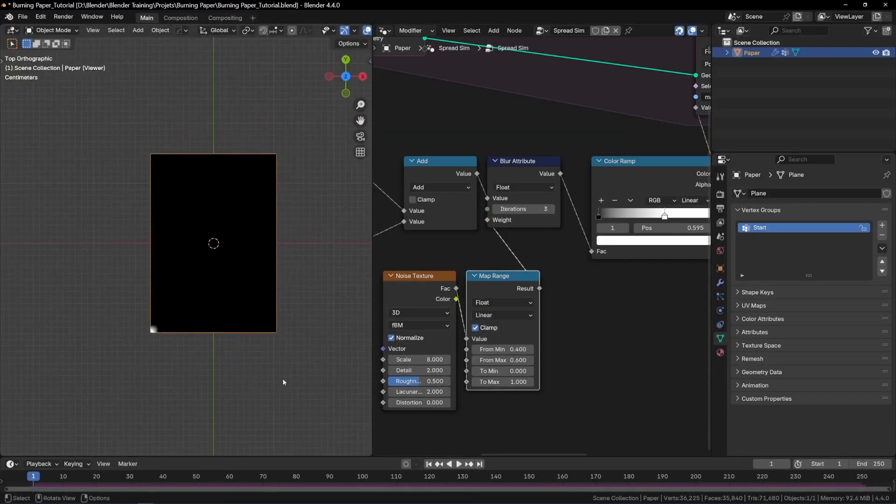
drag(259, 478, 798, 466)
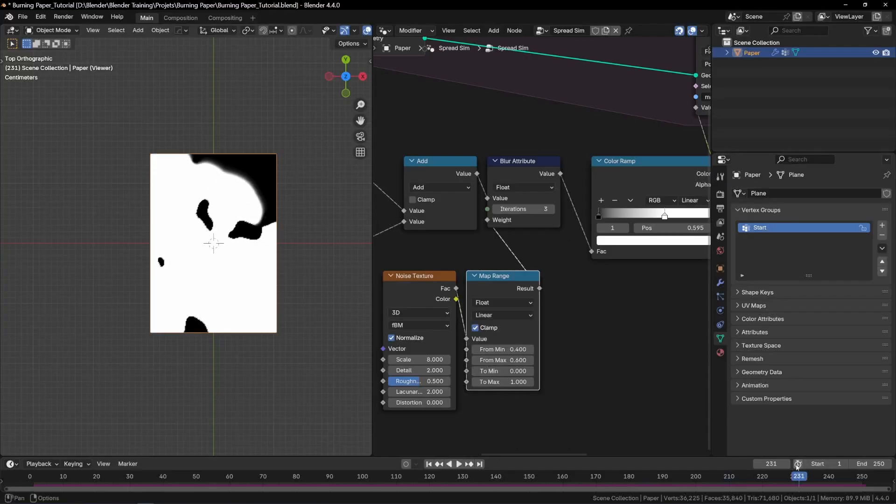
- Preview the Map Range result on the paper to compare it with the spread, and return to previewing the mask attribute
ctrl+shift+click(507, 278)
scroll(188, 326, up, 4)
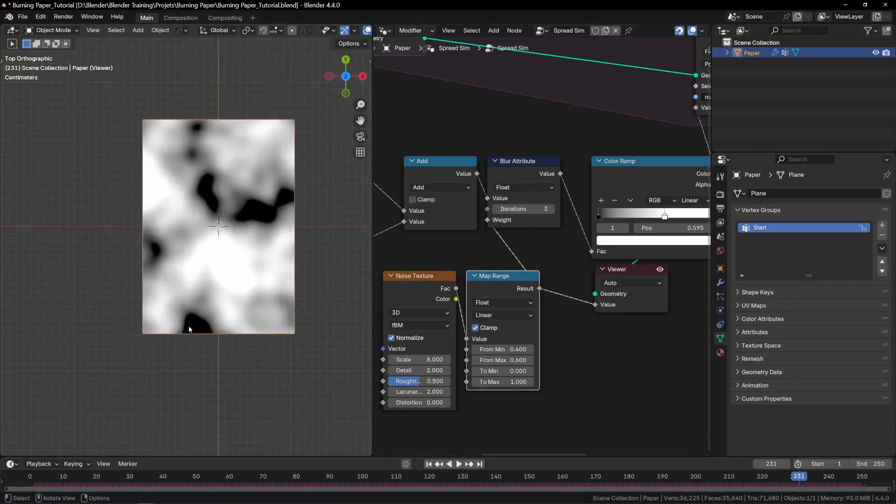
scroll(525, 224, down, 8)
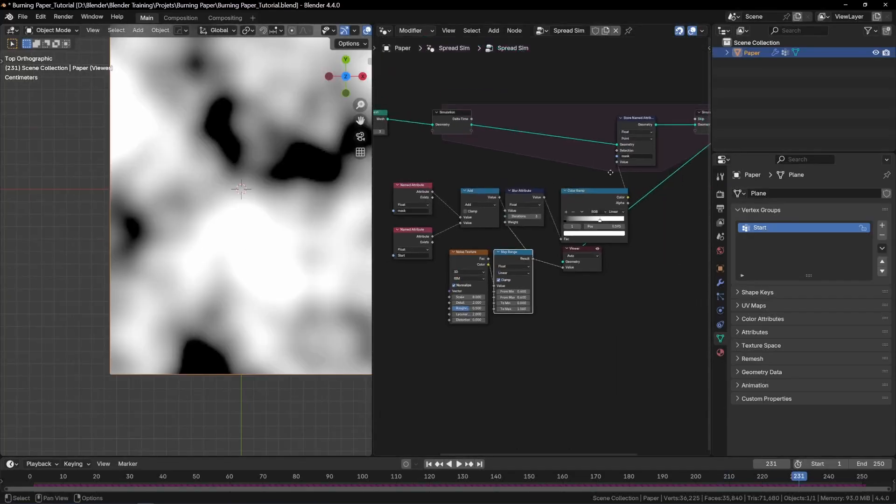
middle_drag(583, 198, 480, 256)
ctrl+shift+click(669, 239)
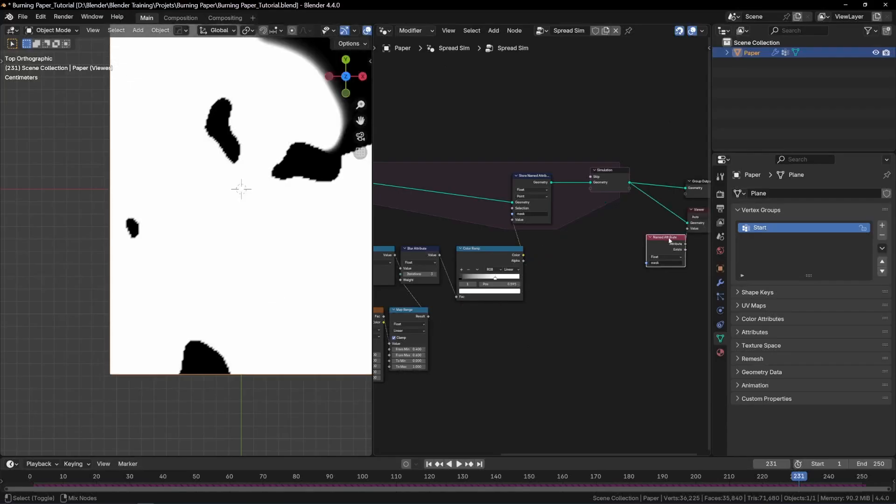
- Set Map Range's To Min to 0.005
scroll(401, 384, up, 10)
middle_drag(402, 384, 513, 367)
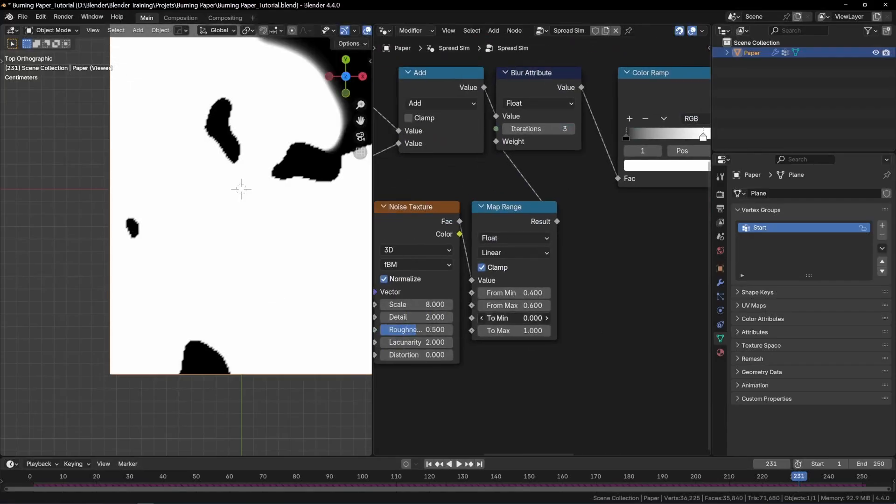
key(Return)
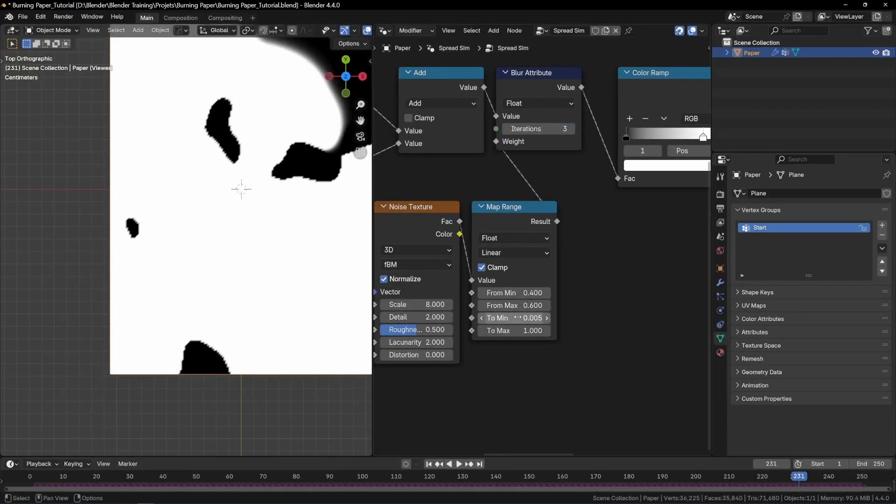
- Replay the simulation from the first frame and extend the animation's end frame to 412
key(shift+Left)
scroll(178, 282, down, 4)
key(space)
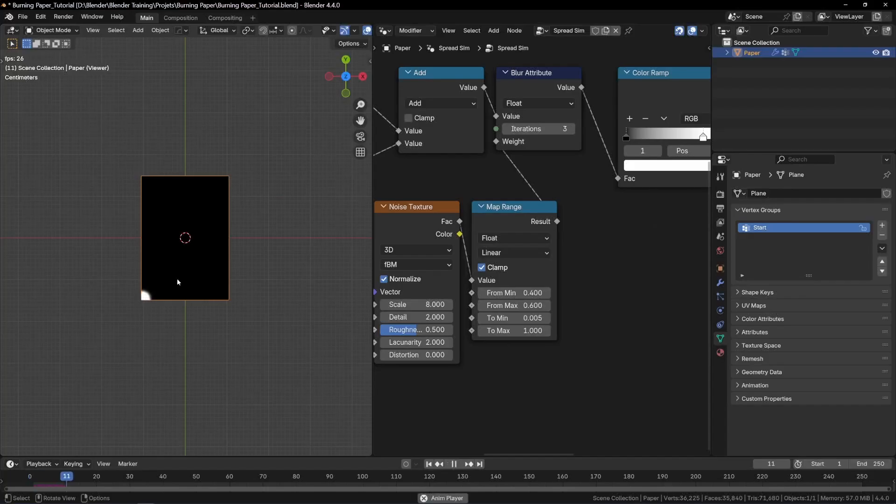
scroll(178, 281, up, 3)
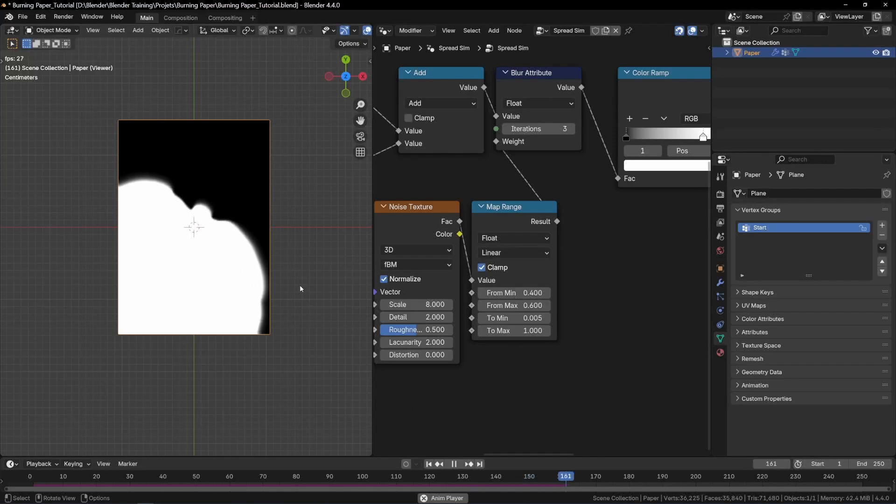
drag(869, 464, 894, 464)
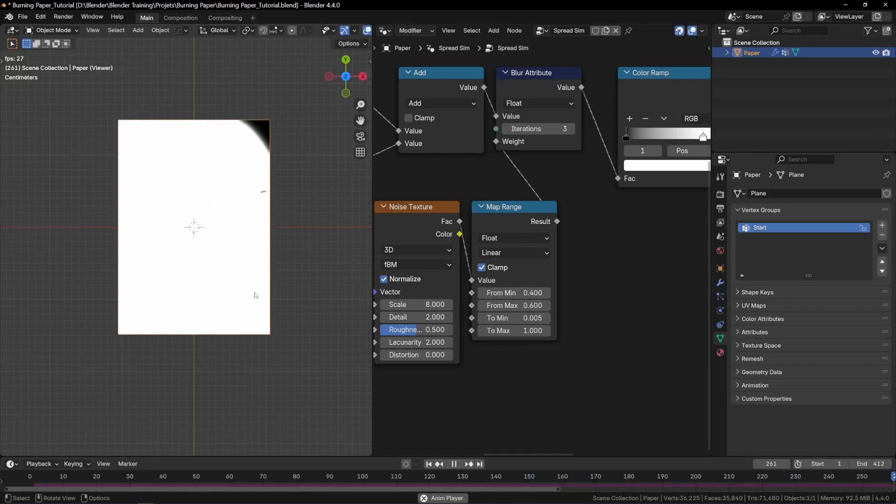
key(space)
middle_drag(218, 314, 205, 273)
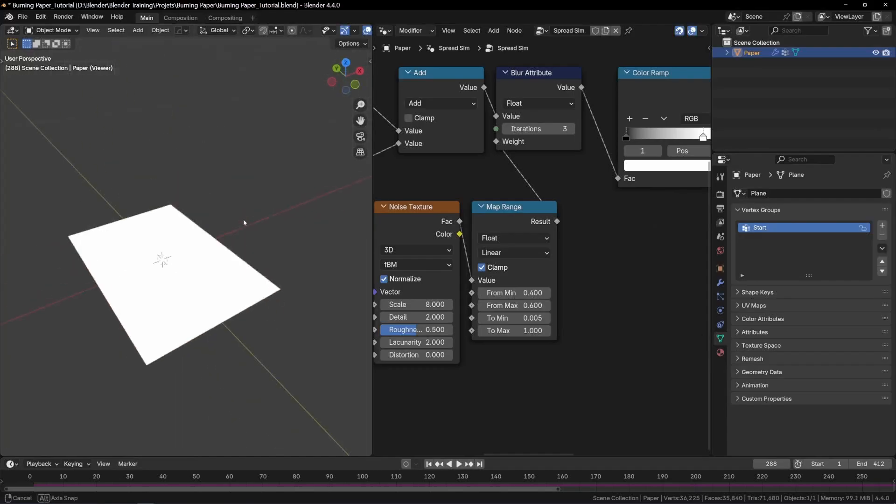
key(z)
click(314, 285)
- Move the Start attribute node away from the Add node to make room between them
scroll(541, 241, down, 3)
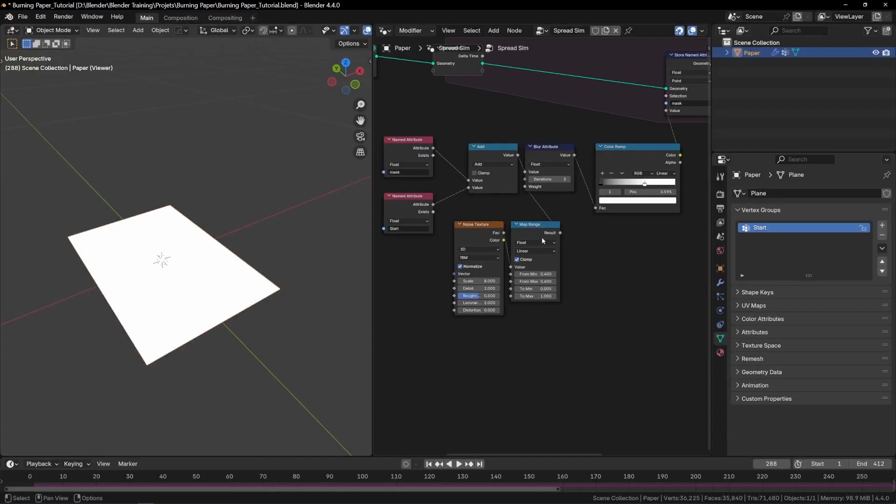
scroll(542, 238, down, 4)
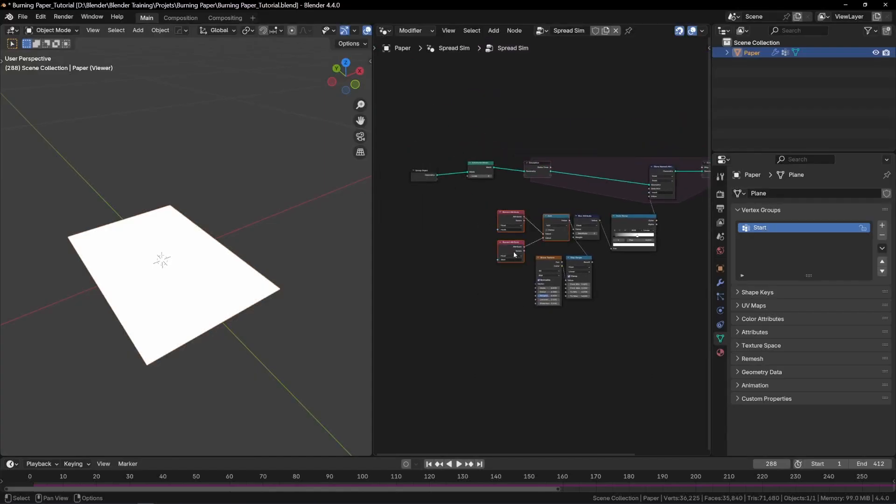
drag(514, 255, 419, 256)
- Add a Random Value node below the Start attribute node and set its type to Boolean
scroll(429, 289, up, 3)
key(shift+a)
text(rand)
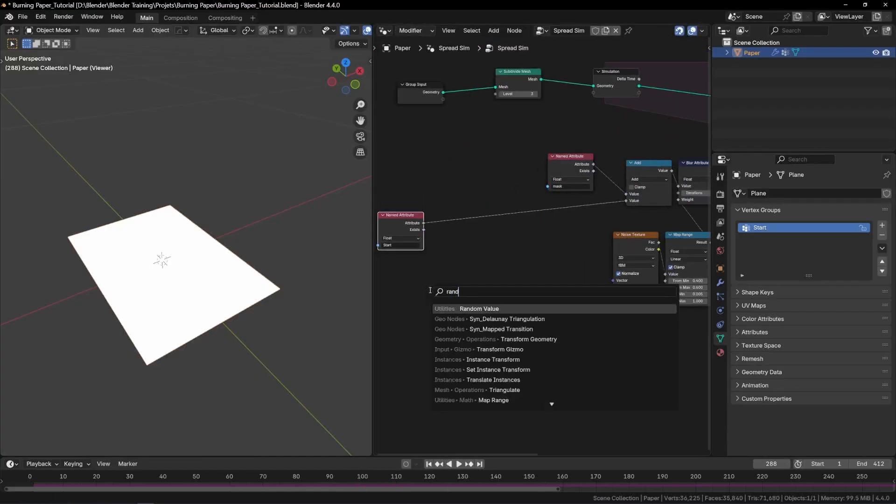
key(Return)
scroll(437, 280, up, 4)
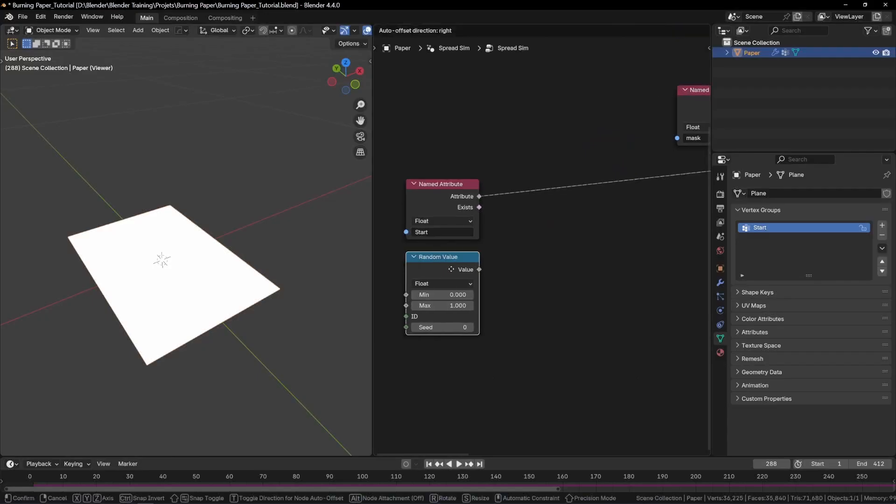
click(451, 270)
click(443, 284)
click(443, 337)
- Preview the Random Value output on the paper and set its probability to 0.0001
ctrl+shift+click(476, 271)
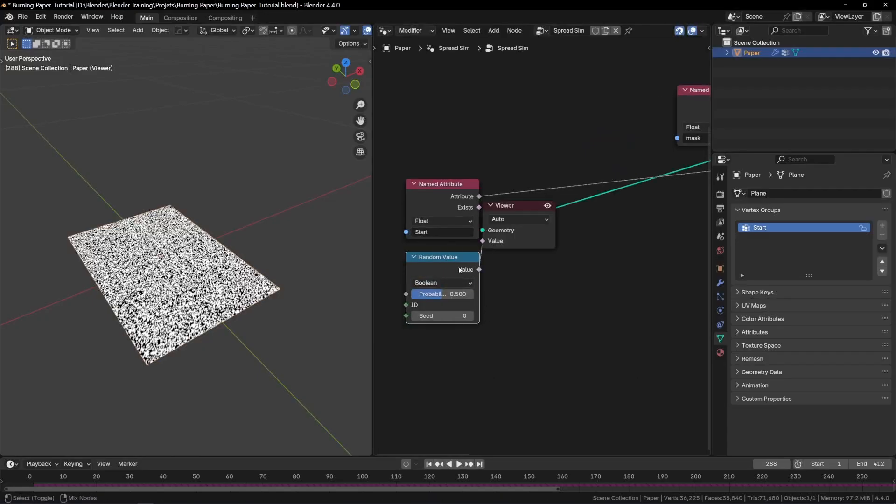
drag(444, 294, 419, 294)
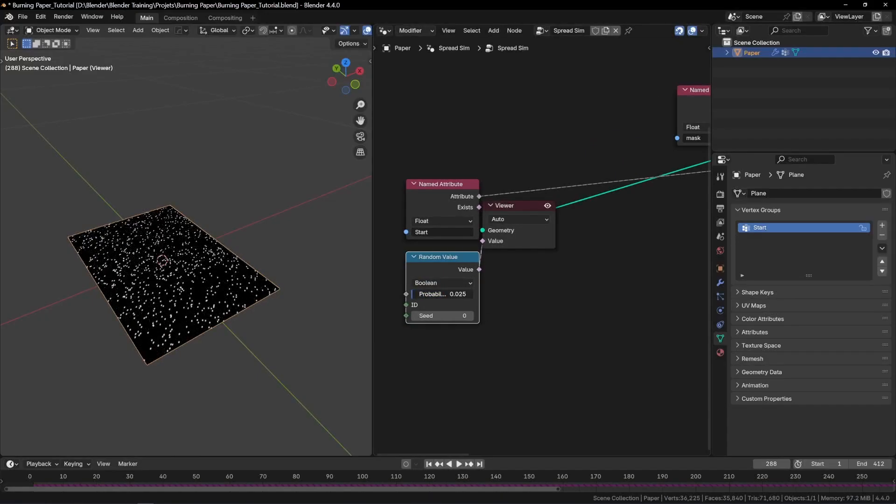
click(419, 294)
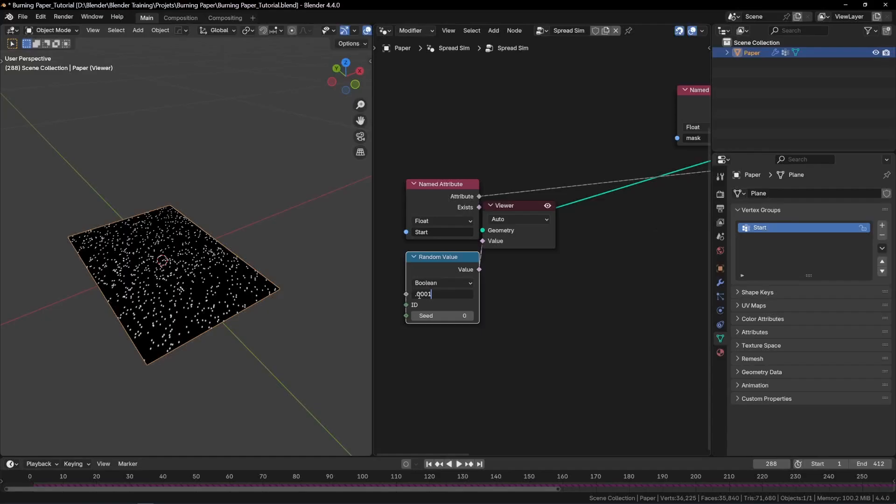
key(Return)
- Increase the Random Value node's seed to change where the random points fall on the paper
scroll(579, 236, down, 6)
middle_drag(581, 235, 500, 302)
scroll(426, 360, up, 5)
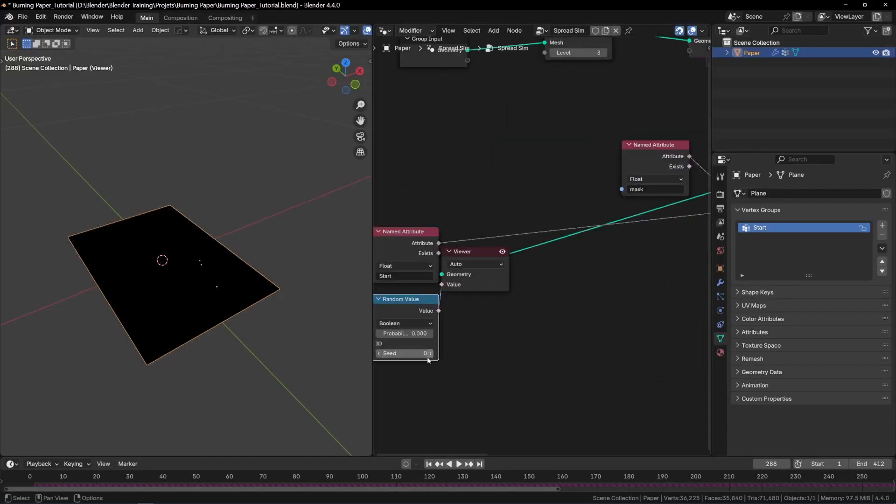
click(431, 356)
click(430, 356)
click(431, 356)
- Add a Switch node after the Start attribute and Random Value nodes and set its type to Float
scroll(494, 252, down, 3)
key(shift+a)
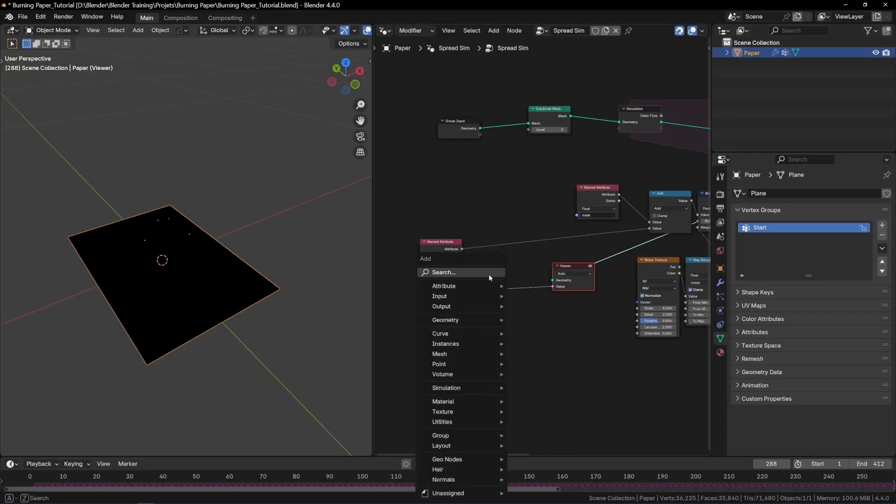
text(sw)
key(Return)
click(499, 248)
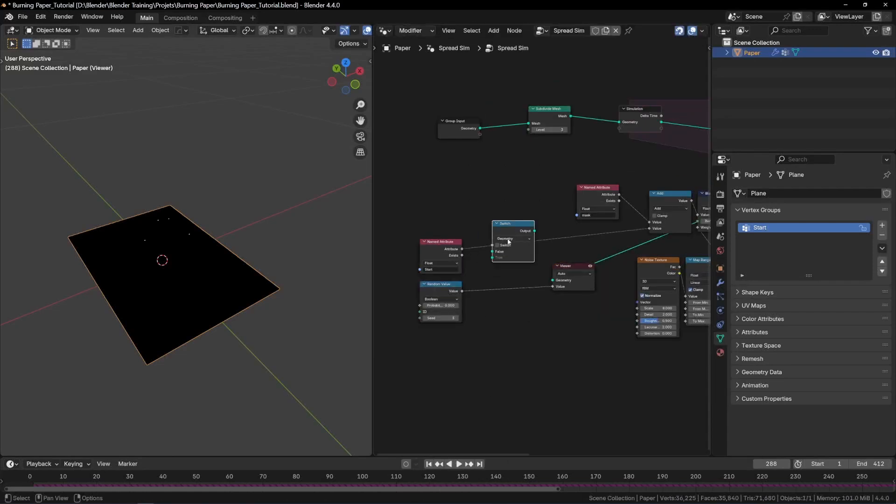
scroll(500, 251, up, 1)
scroll(501, 251, up, 2)
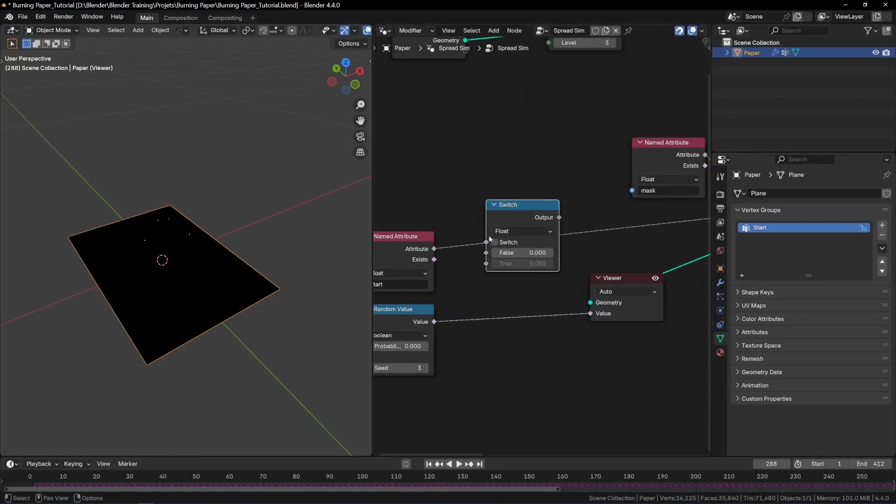
- Feed the Start attribute into the Switch's False input and Random Value into True, enable the switch, and connect its output to the Add node
ctrl+right_drag(489, 236, 466, 260)
key(ctrl+z)
drag(434, 250, 486, 254)
drag(435, 322, 486, 264)
click(498, 243)
middle_drag(594, 221, 477, 237)
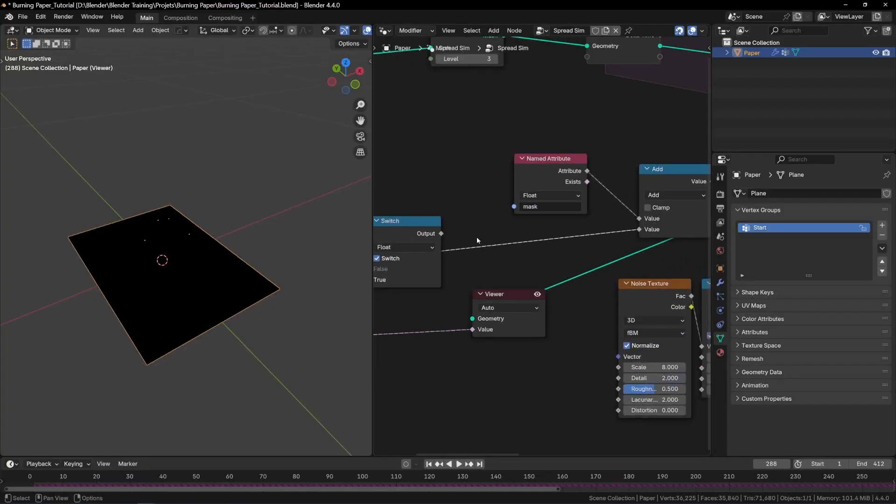
scroll(476, 237, down, 4)
drag(450, 235, 593, 231)
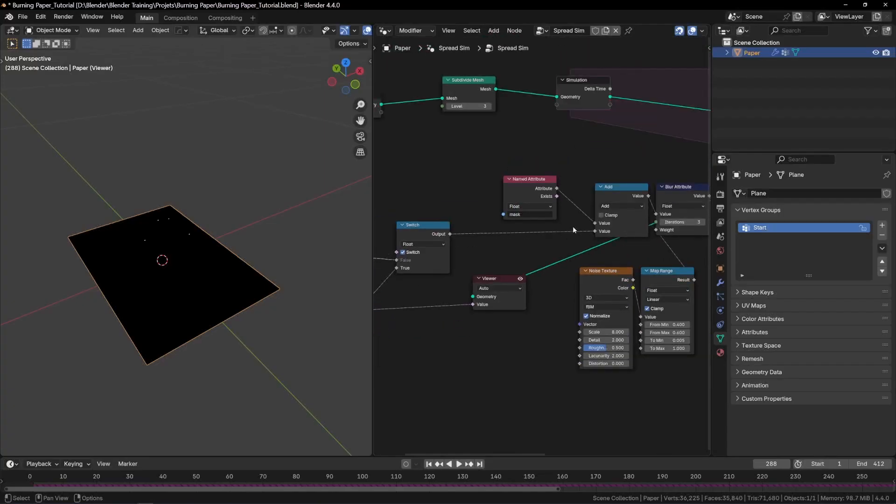
- Preview the mask attribute and play the simulation from the first frame to check how it spreads from the random points
scroll(573, 227, down, 4)
middle_drag(573, 227, 417, 213)
ctrl+shift+click(664, 189)
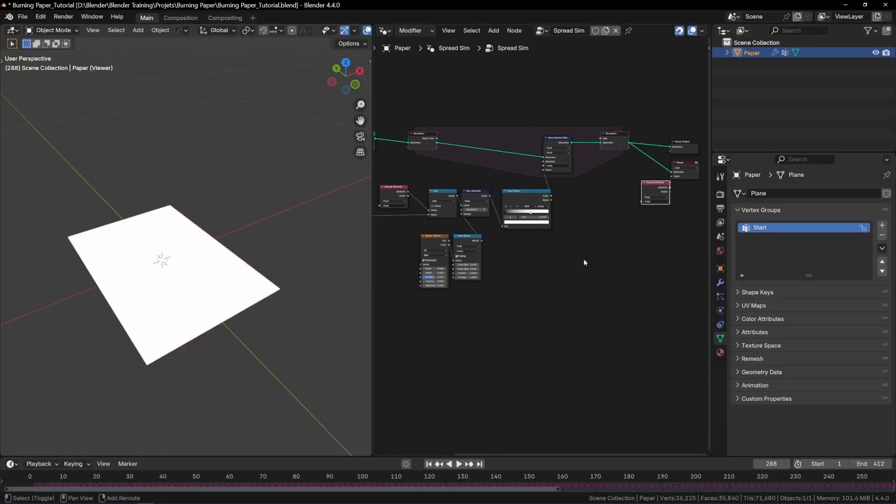
key(shift+Left)
key(space)
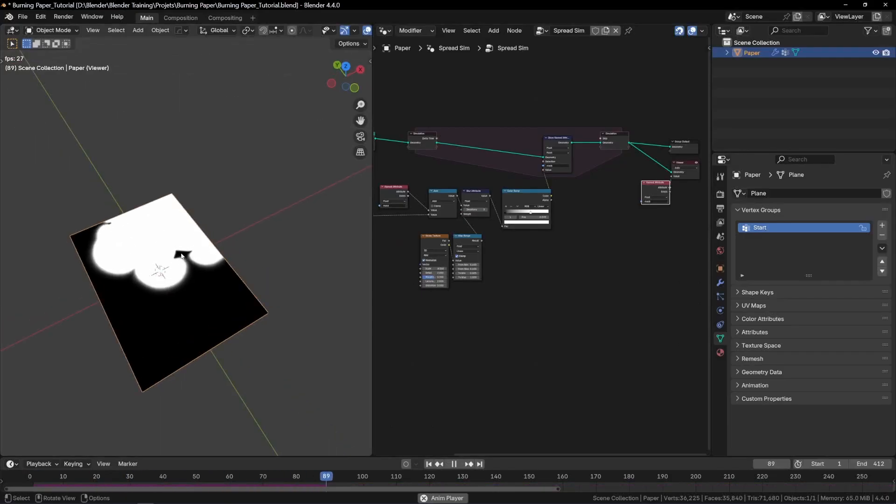
key(space)
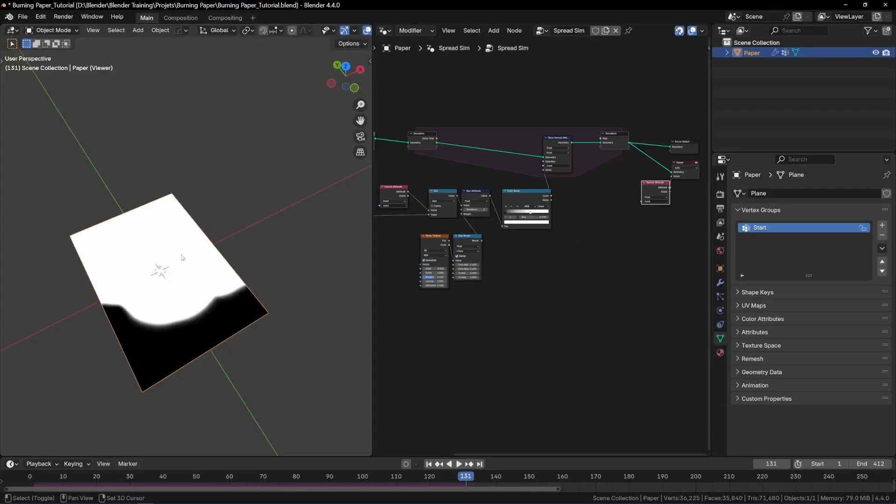
key(shift+Left)
- Move the Start attribute and Random Value nodes closer to the Switch node and add a Plain Axes empty at the paper's centre
scroll(524, 236, up, 4)
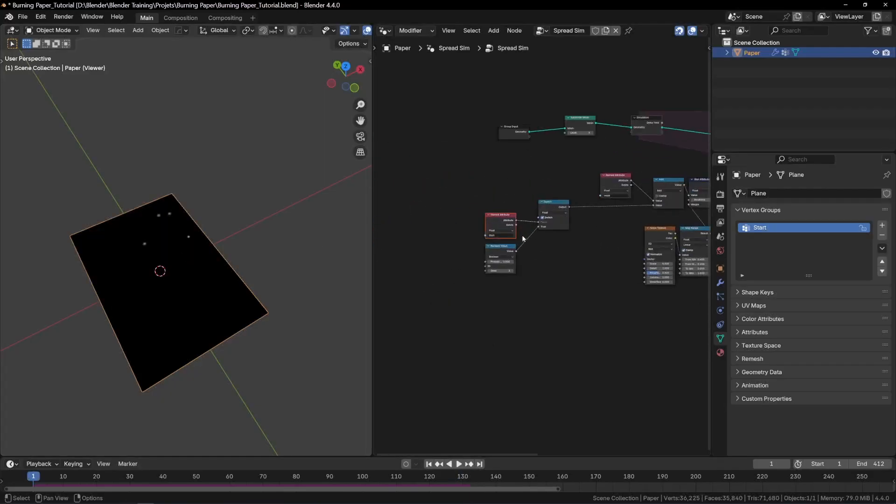
key(g)
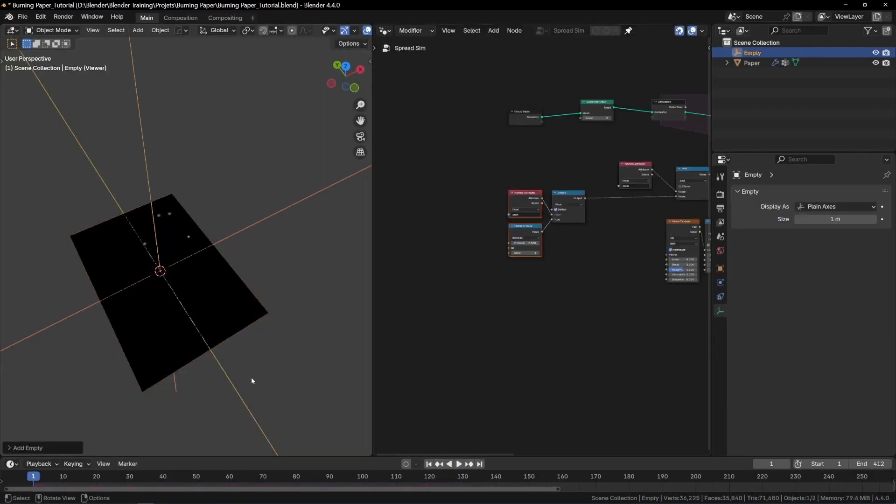
key(shift+a)
text(ob)
key(Return)
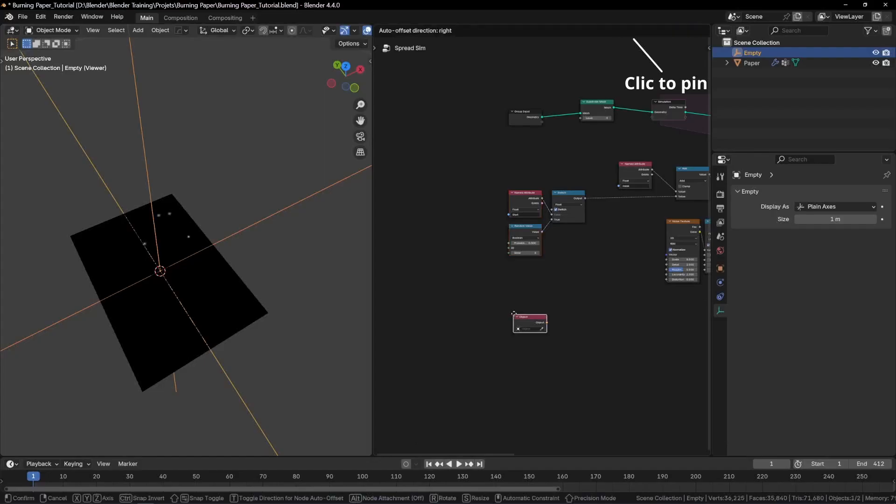
right_click(514, 314)
- Add an Object Info node below the start nodes, set it to Relative, and assign the Empty as its object
key(shift+a)
text(obin)
key(Return)
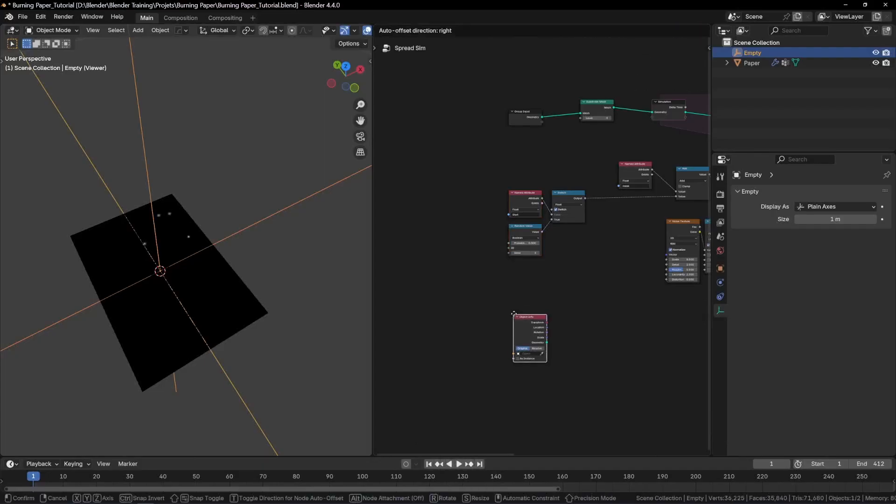
click(462, 315)
scroll(480, 354, up, 2)
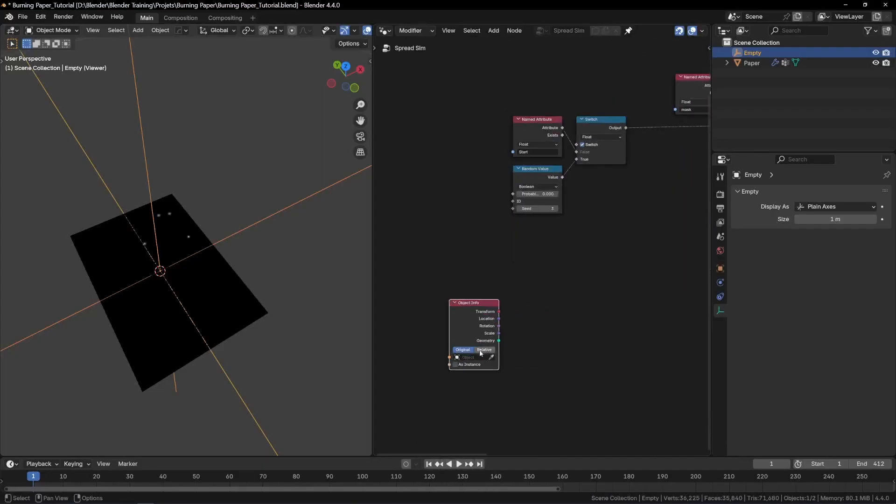
click(244, 226)
- Add a Position node and a vector Subtract node that subtracts the Object Info location from the position
key(shift+a)
text(po)
key(Return)
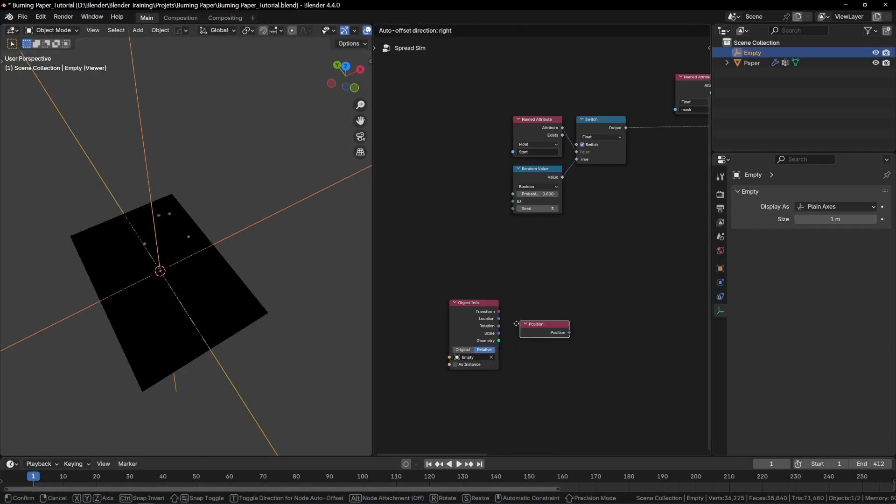
click(446, 274)
key(shift+a)
text(sub)
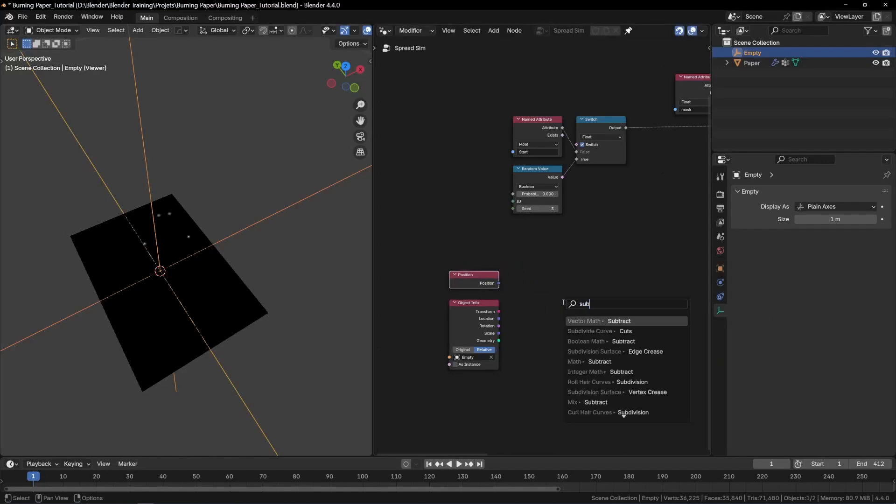
text(tra)
key(Return)
click(509, 319)
scroll(509, 319, up, 1)
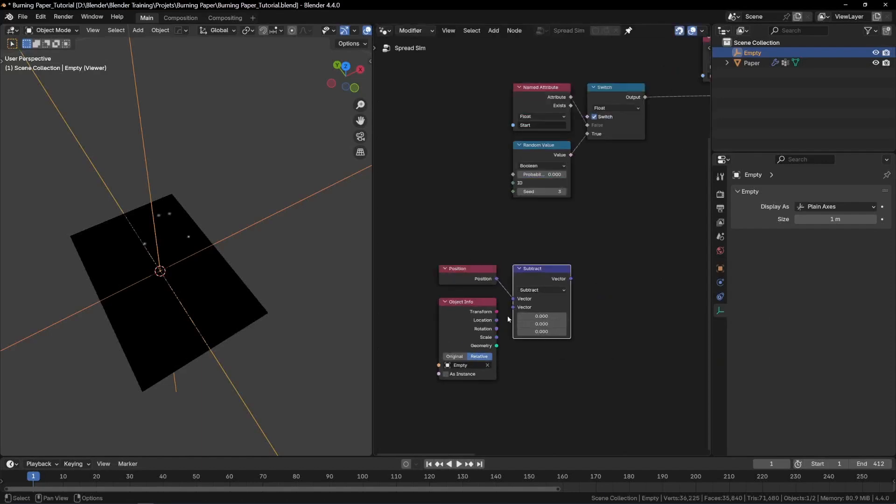
scroll(509, 319, up, 1)
- Add a vector Length node fed by the Subtract result
key(shift+a)
text(length)
key(Return)
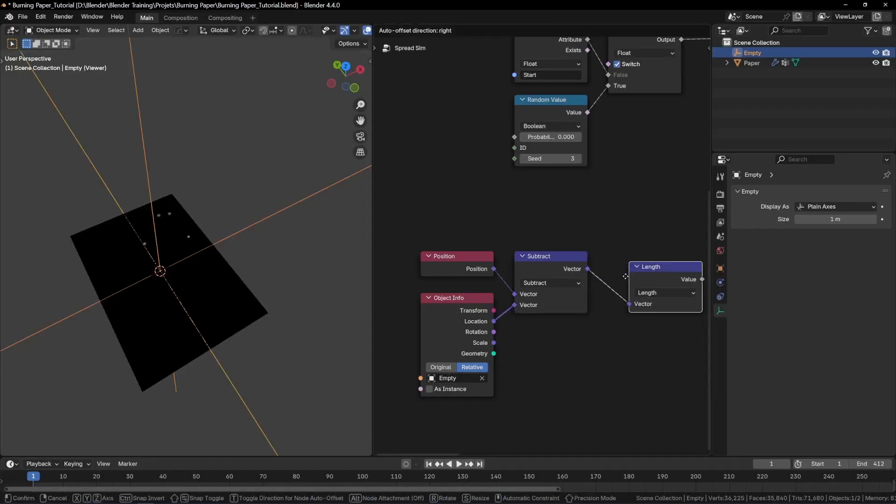
click(595, 266)
middle_drag(641, 305, 478, 312)
- Add a Map Range node after the Length node and set To Min to 1 and To Max to 0
drag(507, 276, 575, 286)
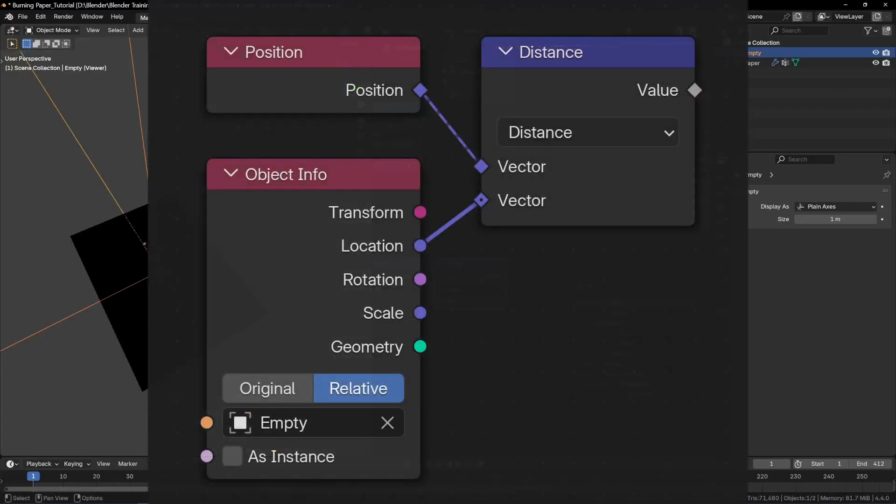
key(Return)
click(578, 286)
double_click(573, 359)
text(1)
key(Tab)
text(0)
key(Return)
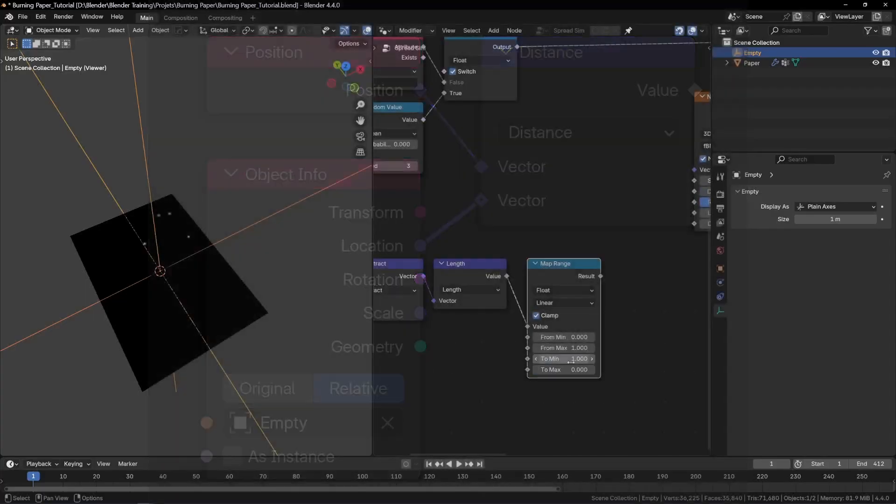
- Preview the new Map Range result on the paper and set its From Max to 0.01
ctrl+shift+click(566, 276)
drag(565, 348, 536, 347)
double_click(579, 348)
text(.0)
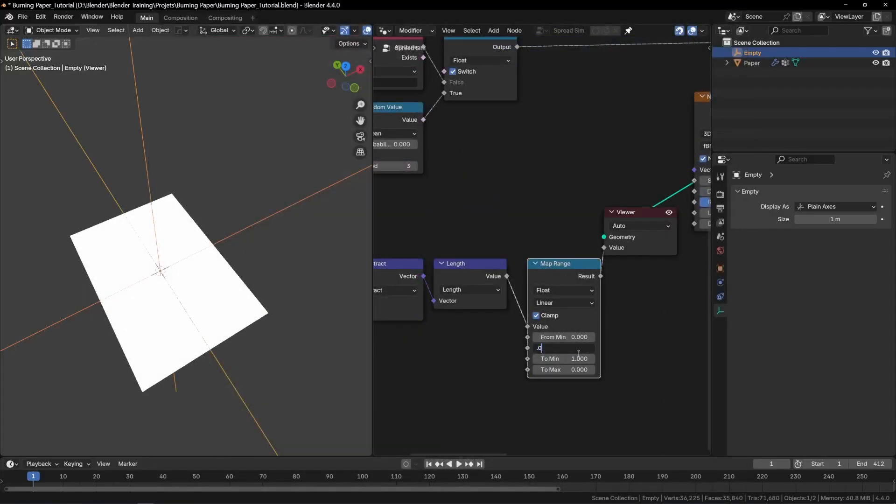
text(1)
key(Return)
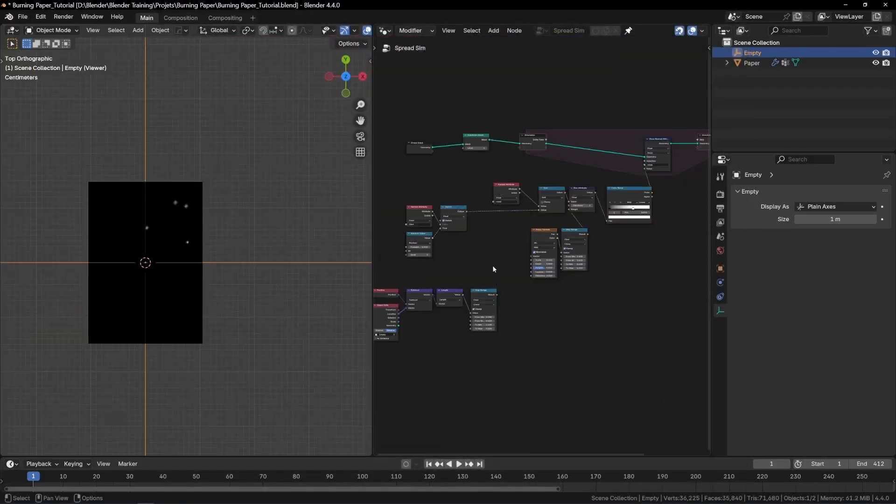
- Duplicate the Switch node between the first Switch and the Add node, and connect the distance Map Range result to its True input
scroll(462, 217, up, 2)
key(g)
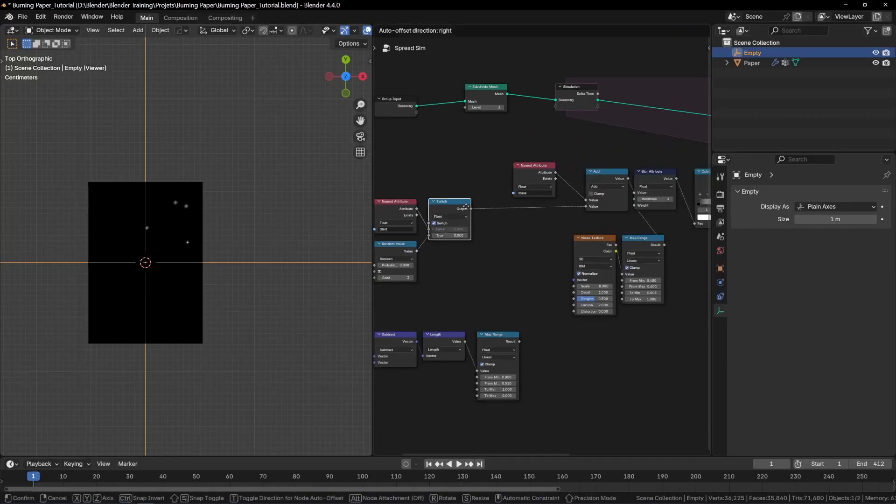
click(516, 211)
drag(519, 340, 496, 236)
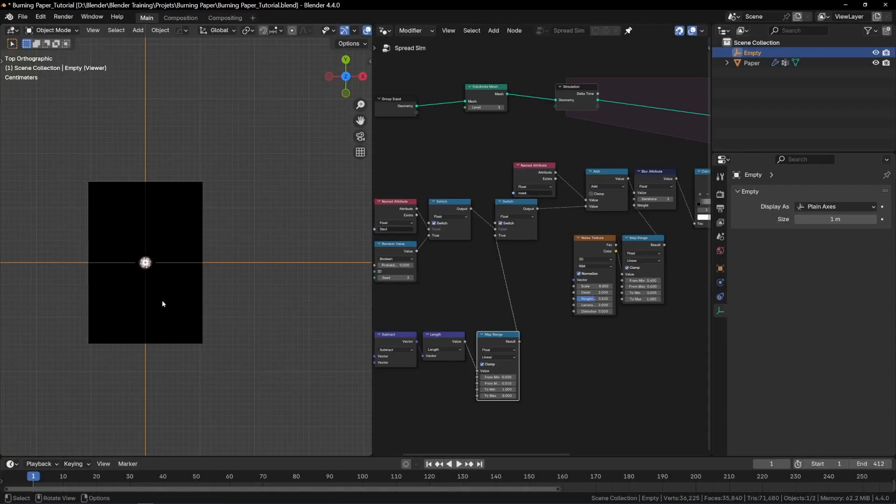
- Move the empty sideways off the paper, and play the simulation while moving the empty to test the spread
key(g)
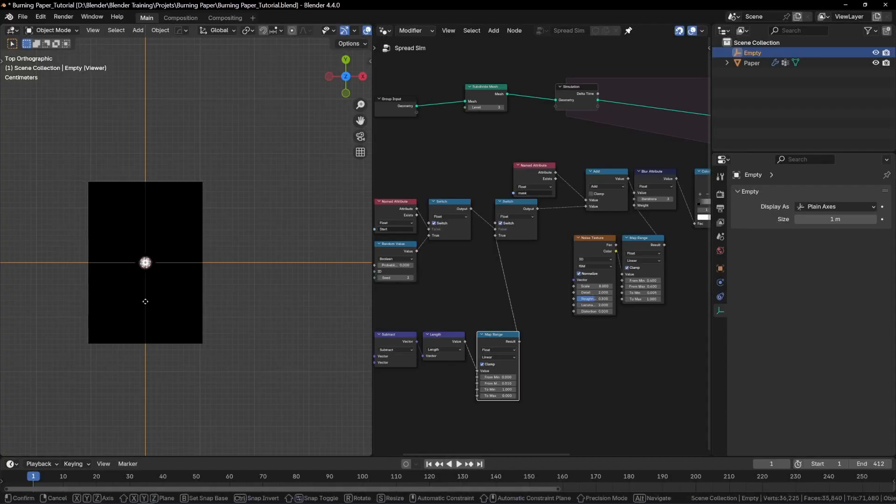
click(225, 314)
key(space)
key(g)
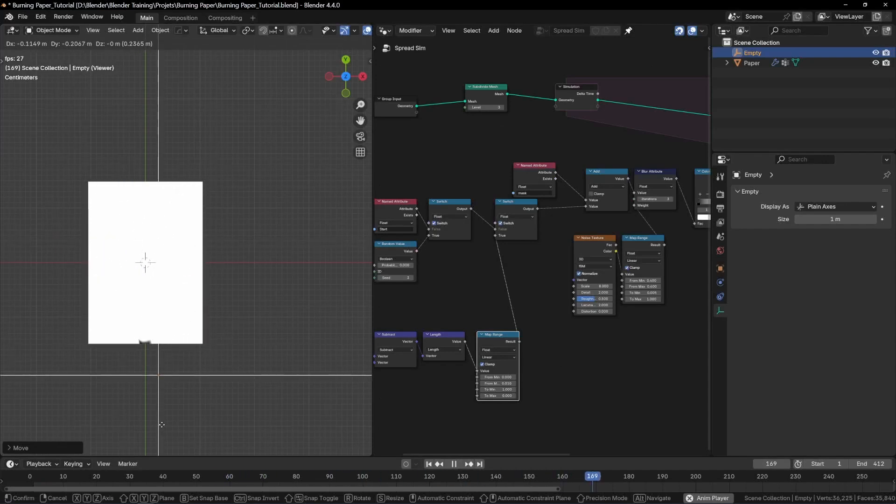
key(Escape)
key(Escape)
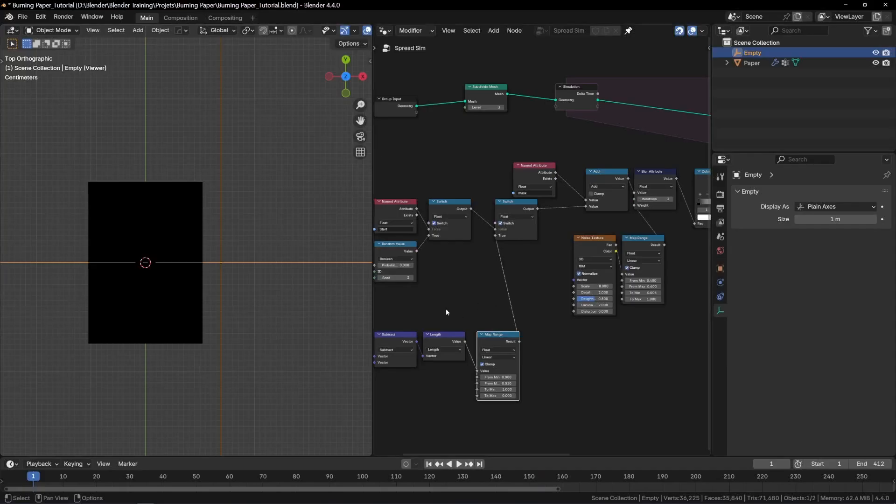
- Add a Bézier curve object and delete all of its default points in Edit Mode
middle_drag(446, 309, 577, 238)
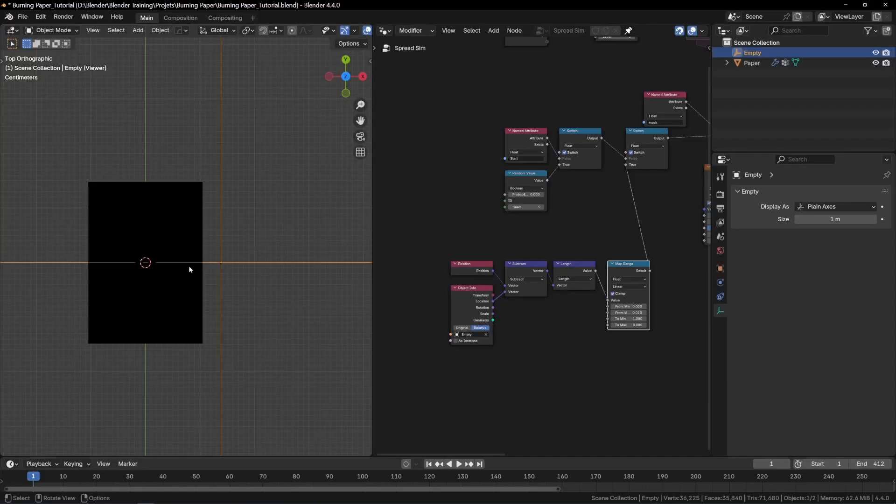
key(shift+a)
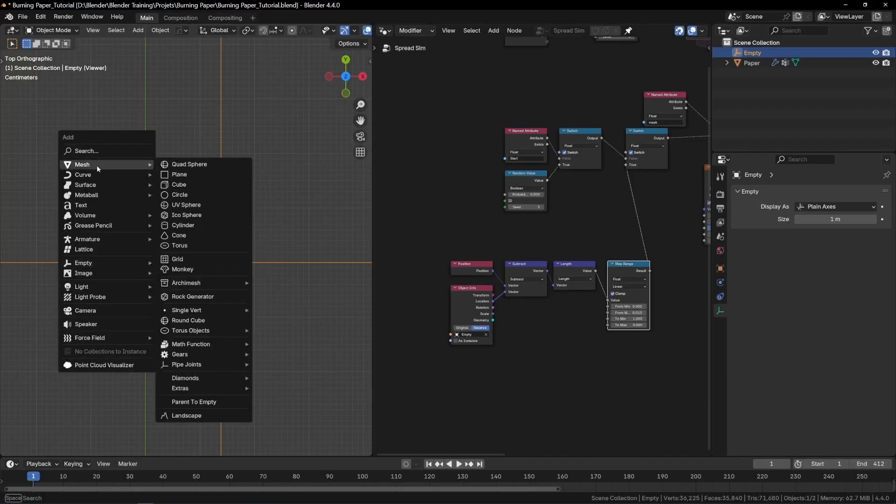
mouse_move(97, 175)
click(184, 178)
scroll(182, 204, down, 7)
key(Tab)
key(x)
click(179, 209)
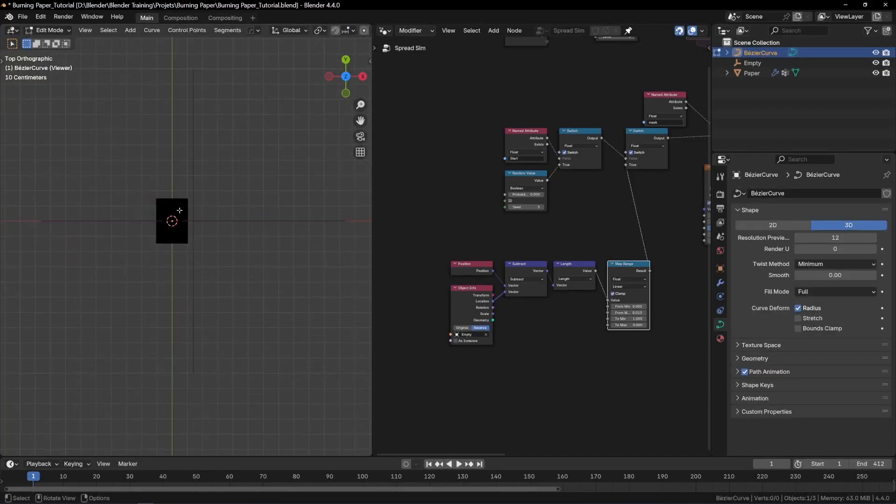
- Draw a freehand S-shaped curve across the full height of the paper with the Draw tool and return to Object Mode
key(t)
click(15, 213)
scroll(162, 249, up, 6)
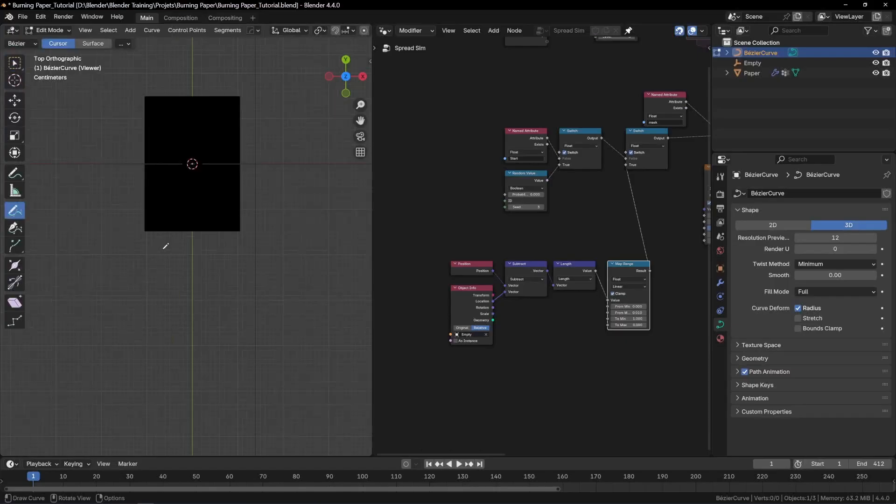
shift+middle_drag(164, 249, 142, 317)
drag(202, 117, 197, 122)
key(Tab)
- Assign the drawn BézierCurve as the Object Info node's object and make room before the Map Range node
scroll(477, 341, up, 2)
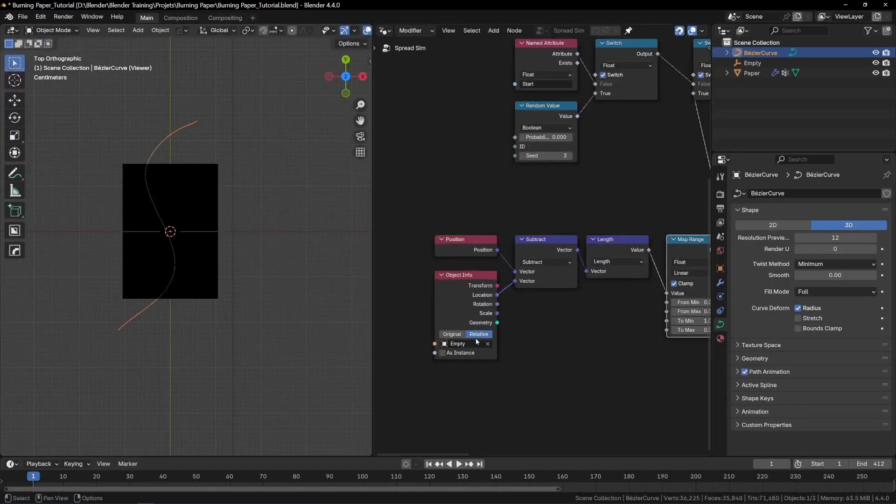
click(178, 133)
scroll(446, 322, down, 2)
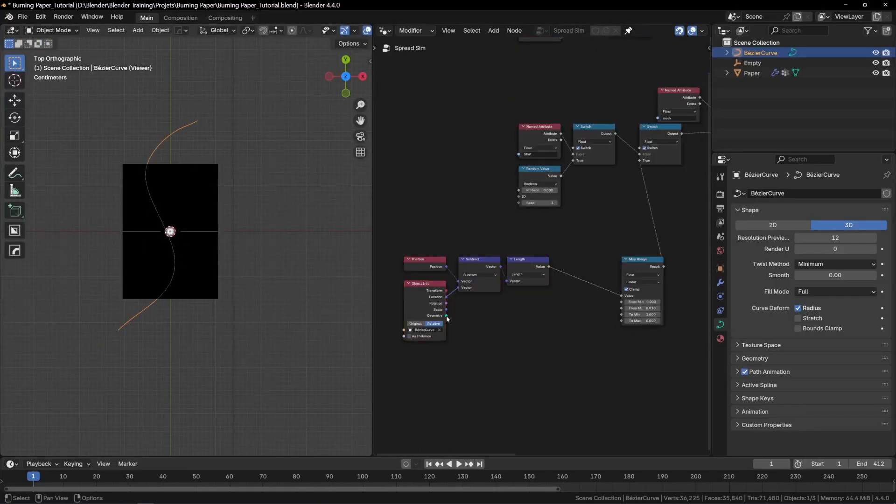
- Add a Resample Curve node fed by the Object Info geometry and set its mode to Length
drag(446, 316, 493, 336)
text(resample)
key(Return)
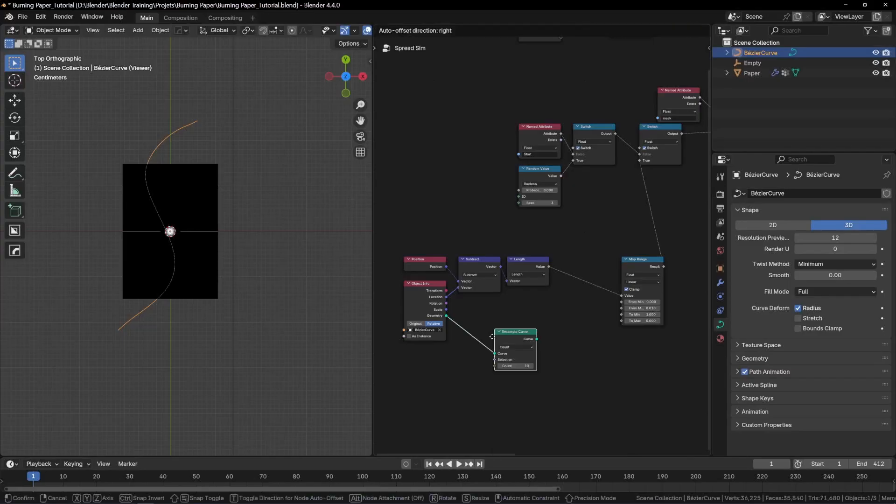
click(488, 331)
- Add a Curve to Mesh node after Resample Curve, feed its mesh into a Geometry Proximity node, and set the proximity target to Edges
drag(493, 322, 579, 326)
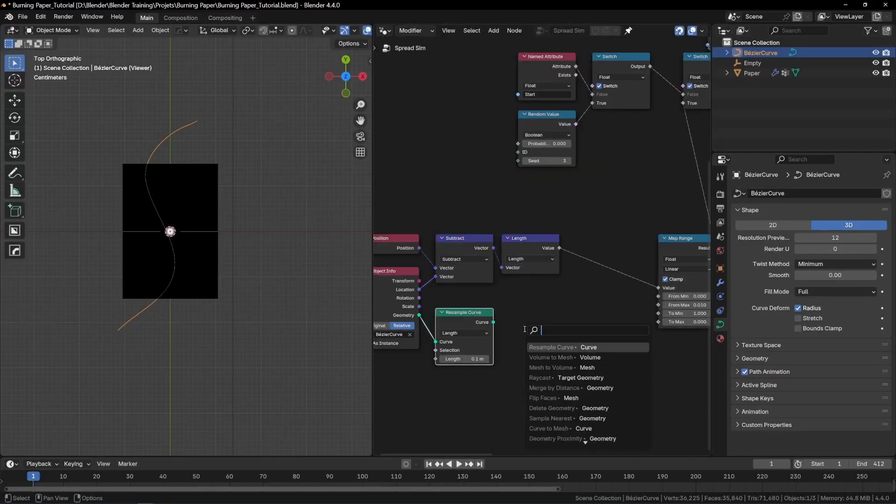
text(curve to)
key(Return)
click(525, 325)
text(geo prox)
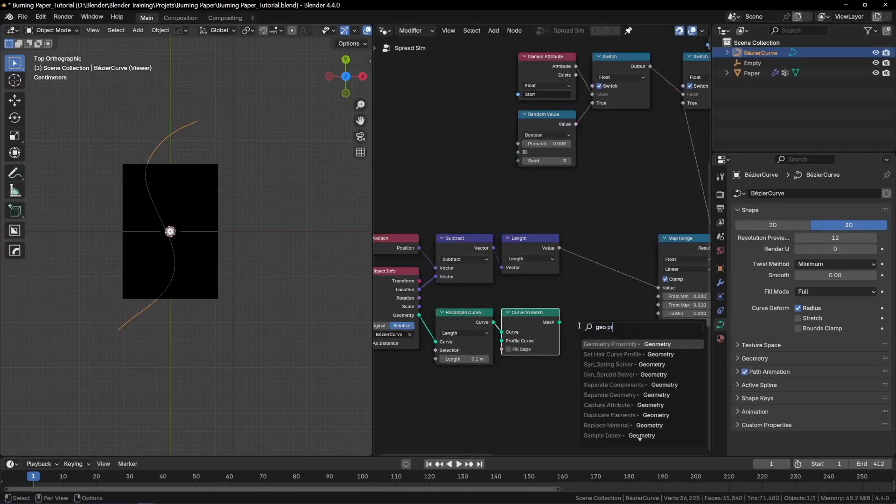
key(Return)
click(567, 318)
click(602, 350)
key(e)
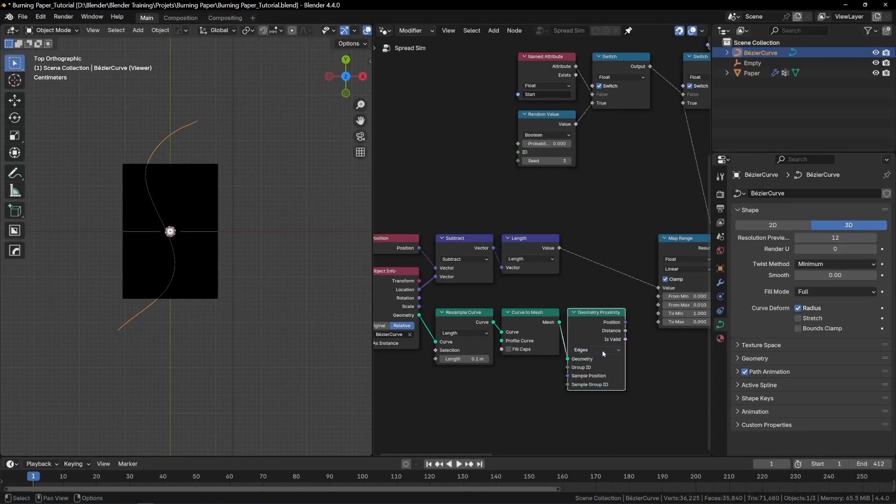
- Space the nodes apart and insert a Trim Curve node between Resample Curve and Curve to Mesh
scroll(560, 343, down, 7)
drag(422, 258, 499, 351)
key(g)
key(x)
click(477, 350)
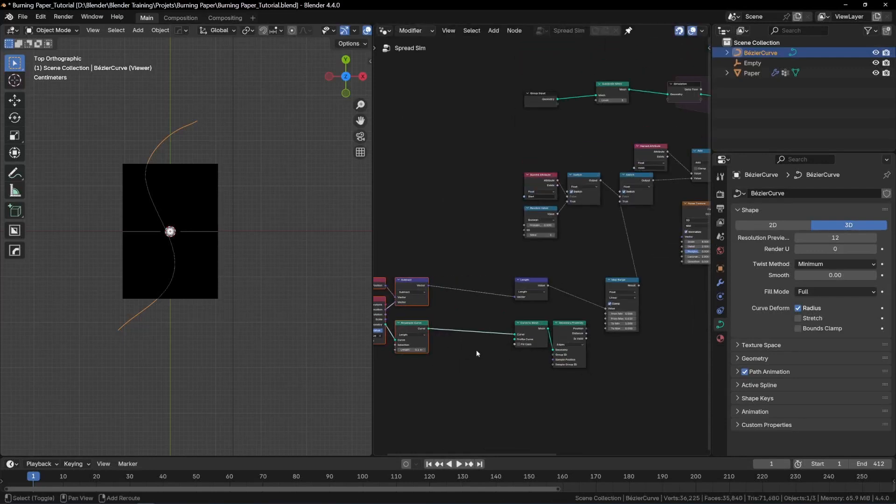
drag(531, 289, 450, 288)
key(shift+a)
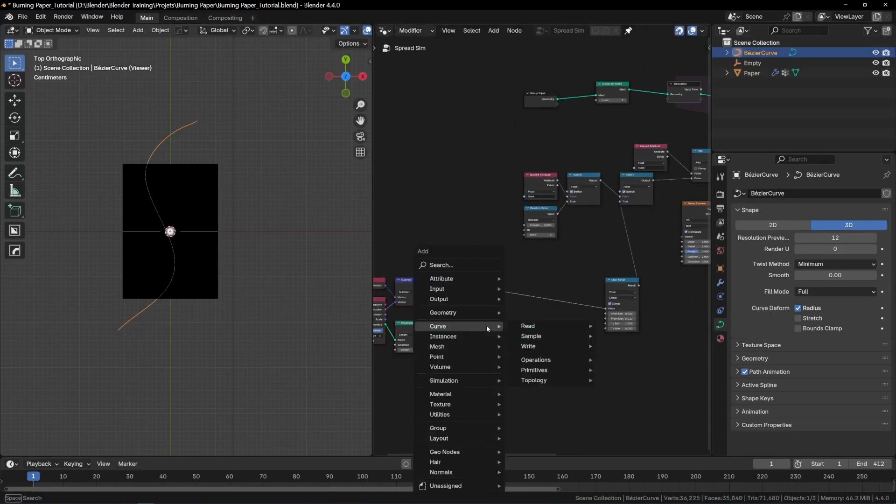
text(tr)
key(Return)
click(467, 328)
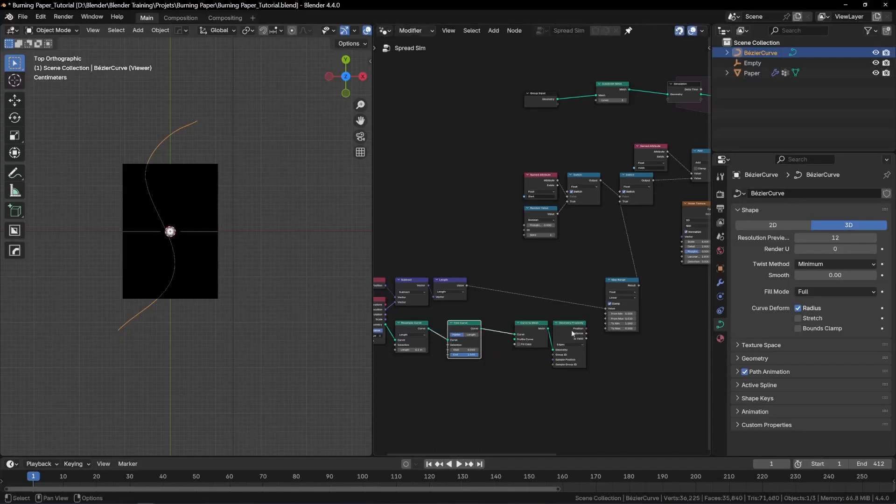
- Insert a duplicated Switch node between Length and Map Range, and connect the Geometry Proximity Distance to its True input
scroll(569, 333, up, 2)
key(shift+d)
click(500, 266)
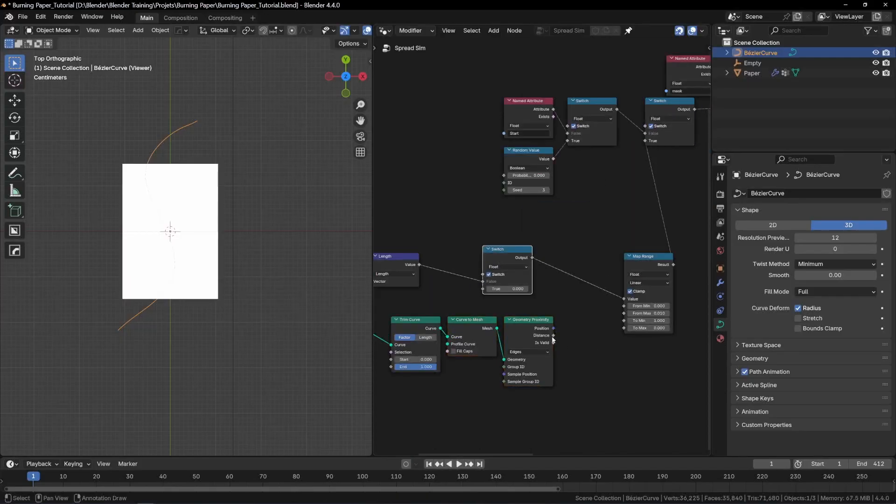
drag(553, 336, 488, 293)
- Set the Resample Curve length to 0.01 m
middle_drag(438, 352, 575, 327)
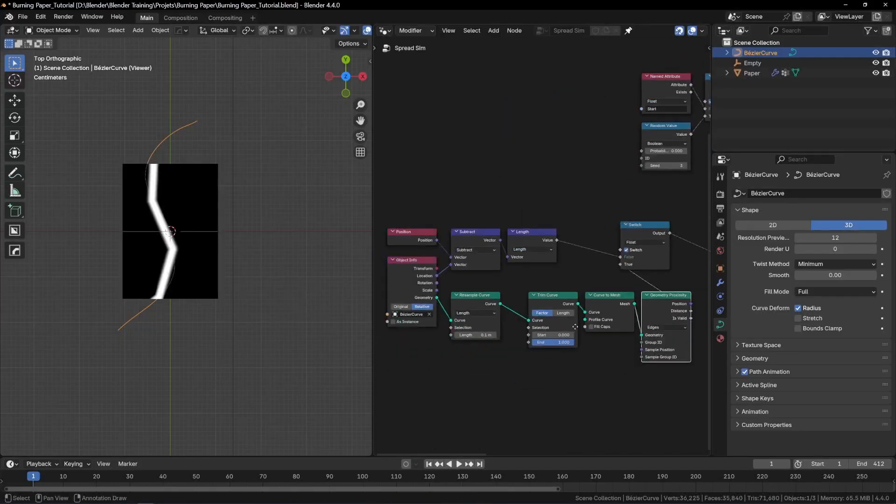
scroll(575, 327, up, 2)
double_click(467, 330)
text(.01)
key(Return)
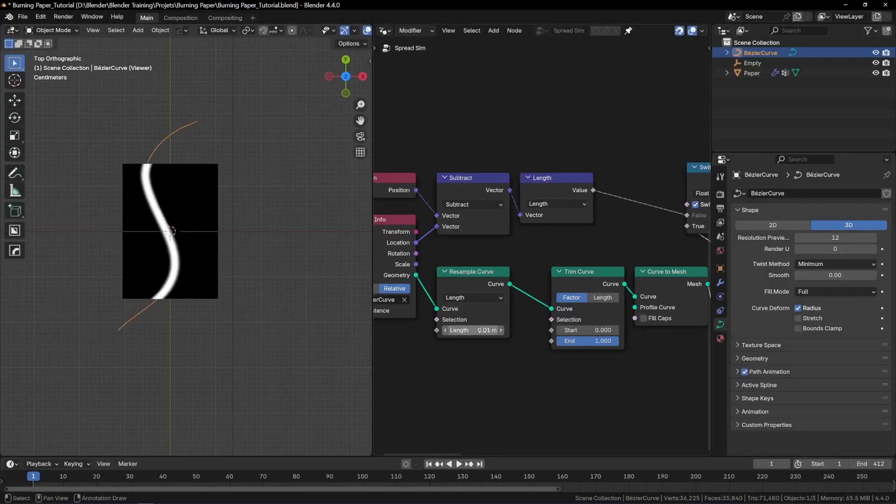
- Enlarge the timeline area and preview trimming the curve by taking the Trim Curve End to 0 and back to 1
scroll(503, 381, down, 6)
scroll(540, 354, up, 4)
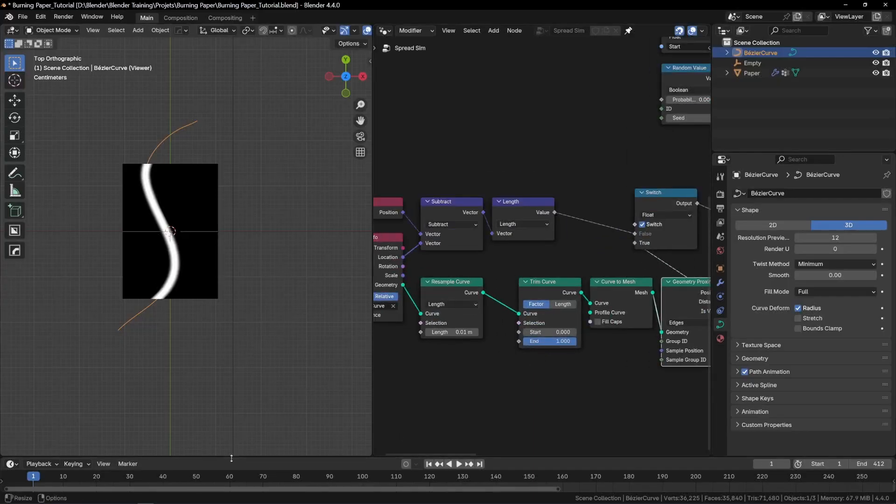
drag(232, 458, 232, 419)
drag(568, 321, 514, 322)
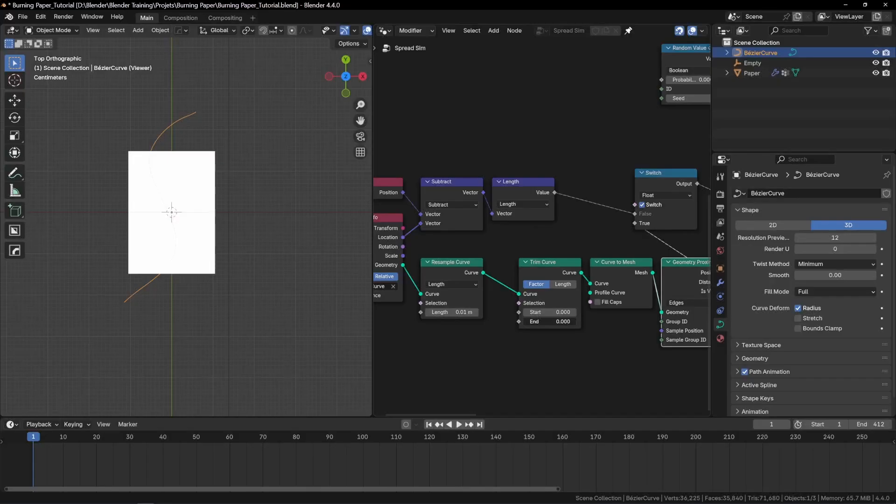
drag(546, 322, 577, 321)
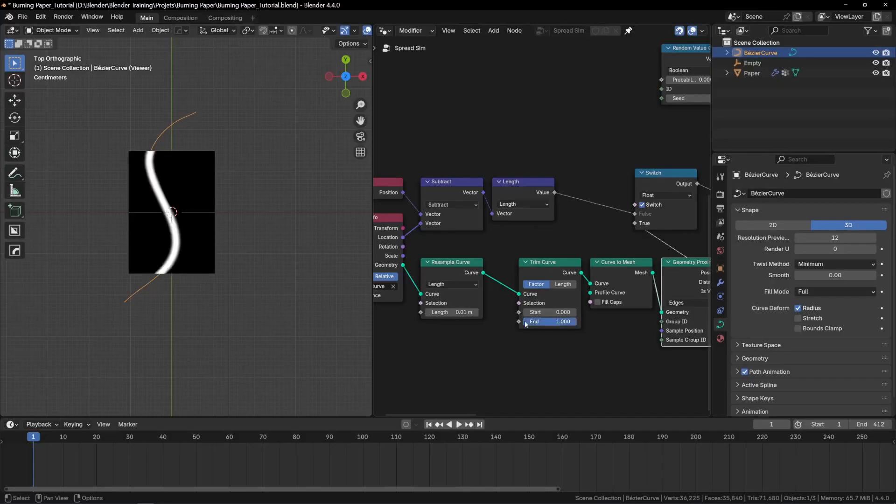
- Keyframe the Trim Curve End value at 0.001 on frame 1 and at 1 on frame 60
click(541, 323)
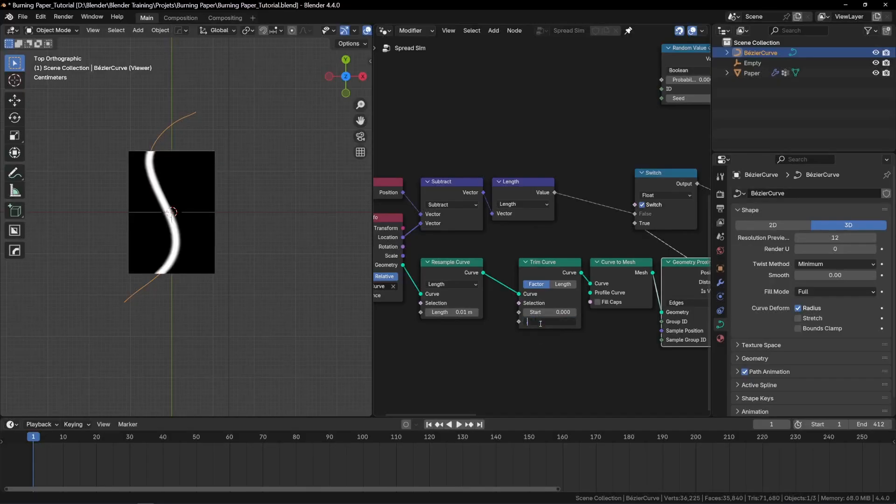
text(.001)
key(Return)
key(i)
click(229, 437)
click(559, 321)
text(1)
key(Return)
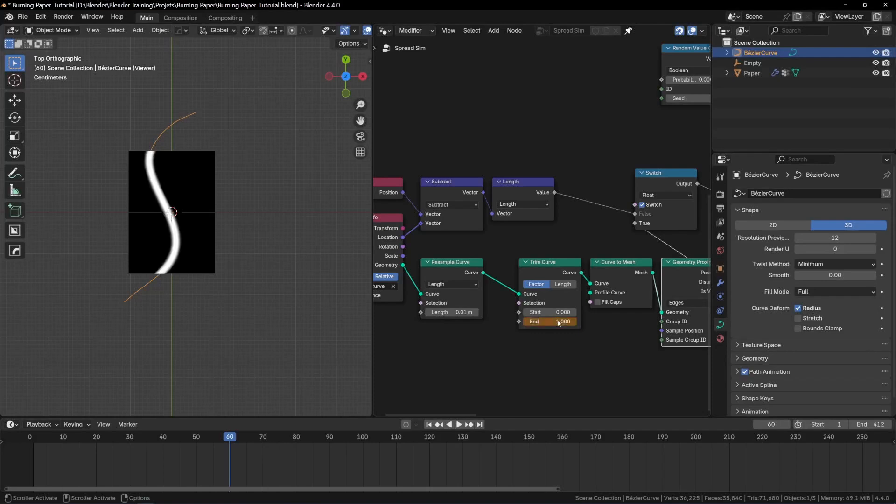
key(i)
- Select the Trim Curve node and the Paper object, return to the first frame and play the simulation
click(553, 269)
click(203, 253)
key(t)
click(73, 437)
key(shift+Left)
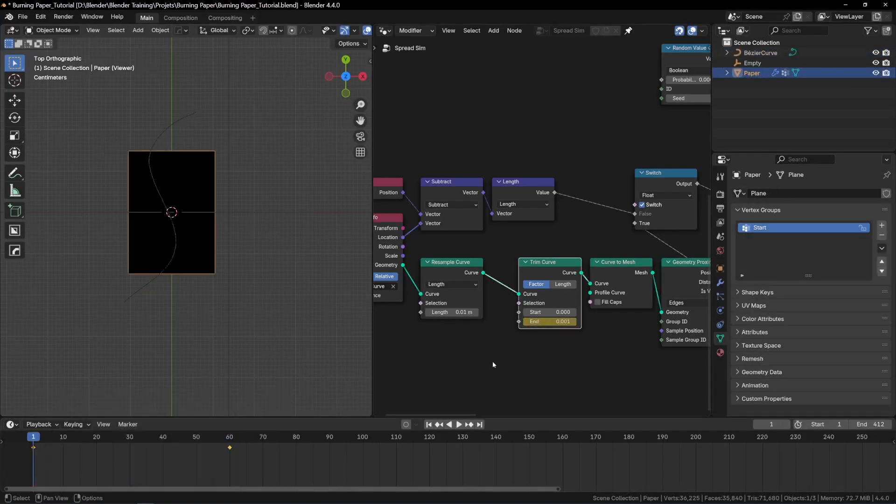
key(space)
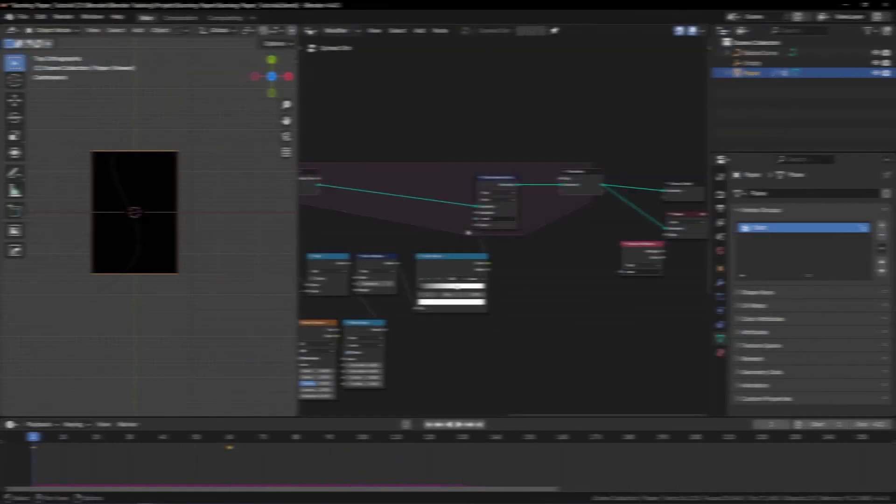
- Connect the Color Ramp's Color output to a new socket on the simulation output node and widen the node editor
scroll(495, 252, up, 2)
drag(488, 263, 595, 157)
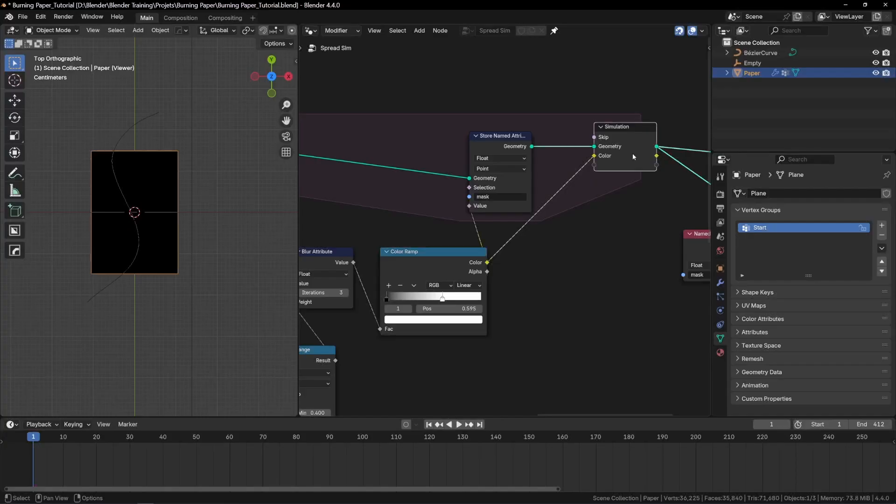
drag(710, 107, 879, 107)
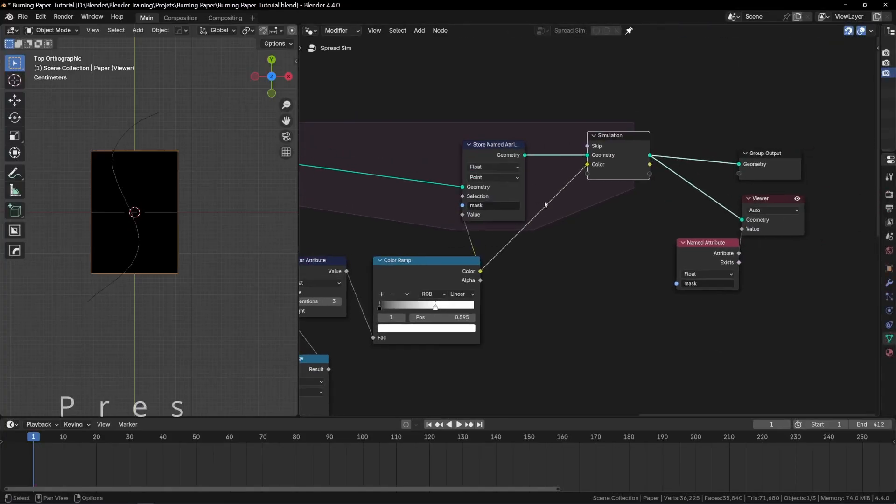
- Set the Color simulation state's socket type to Float and connect the simulation input's Color to the Store Named Attribute Value
key(n)
click(875, 157)
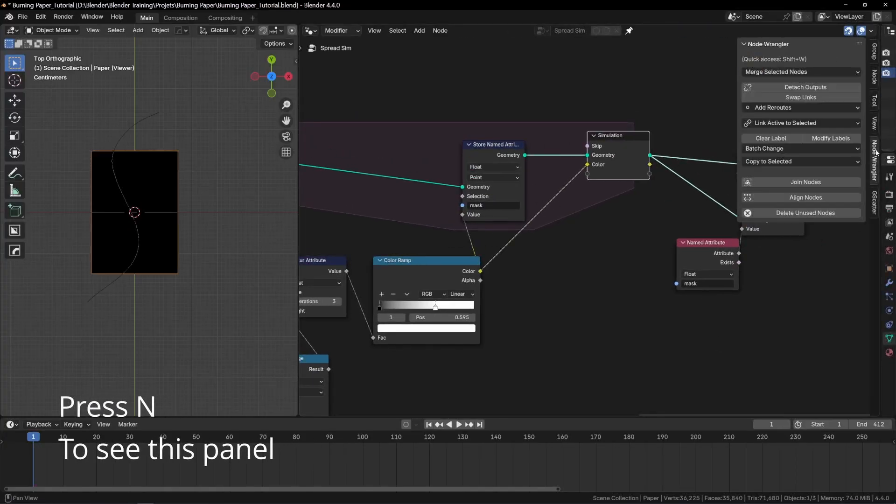
click(874, 77)
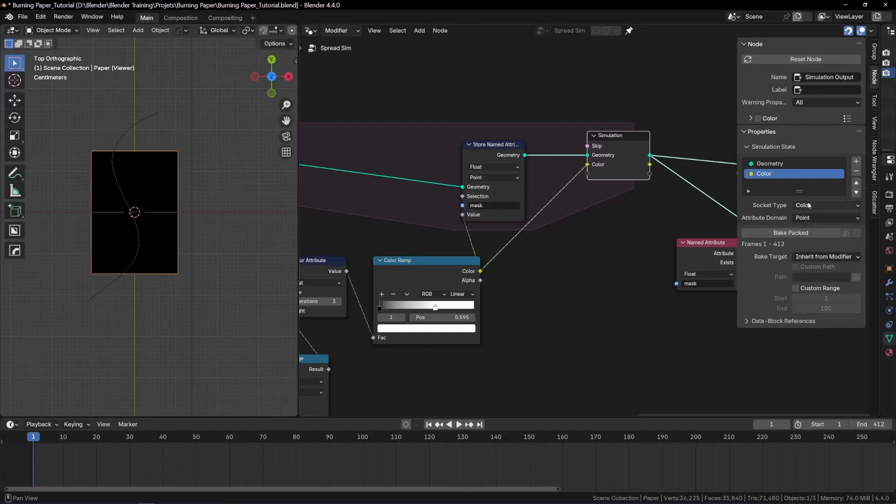
click(824, 206)
click(811, 218)
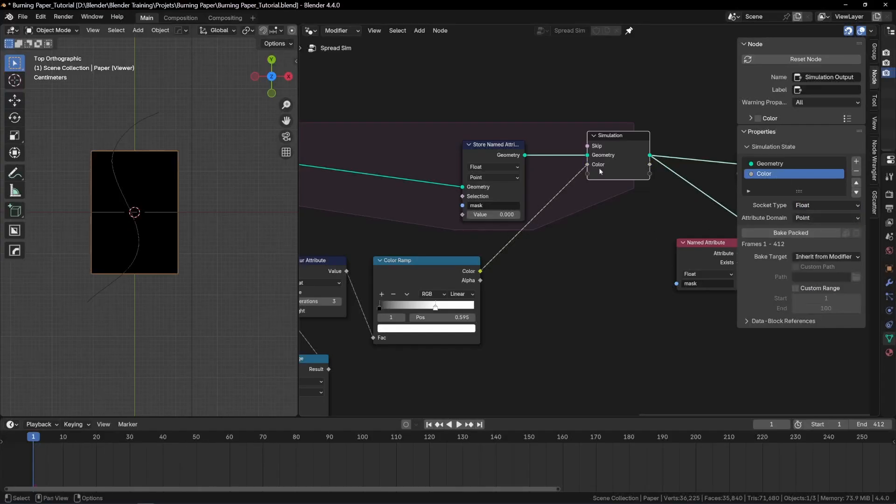
middle_drag(417, 205, 569, 197)
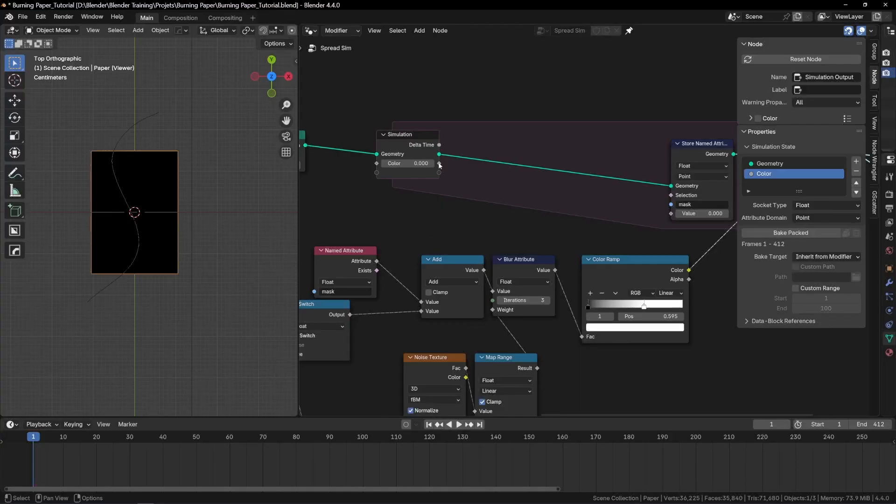
drag(439, 164, 667, 218)
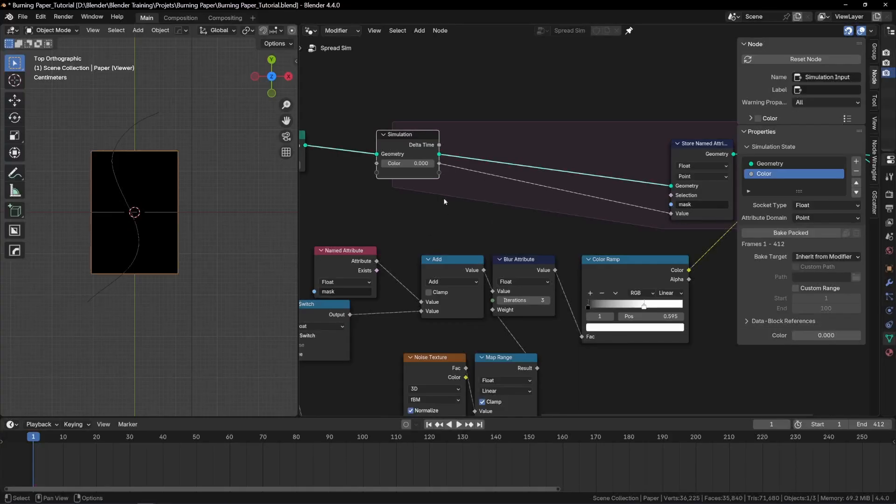
- Move the Group Input and Subdivide Mesh nodes horizontally away from the simulation zone to make room
scroll(449, 197, down, 3)
middle_drag(480, 230, 515, 229)
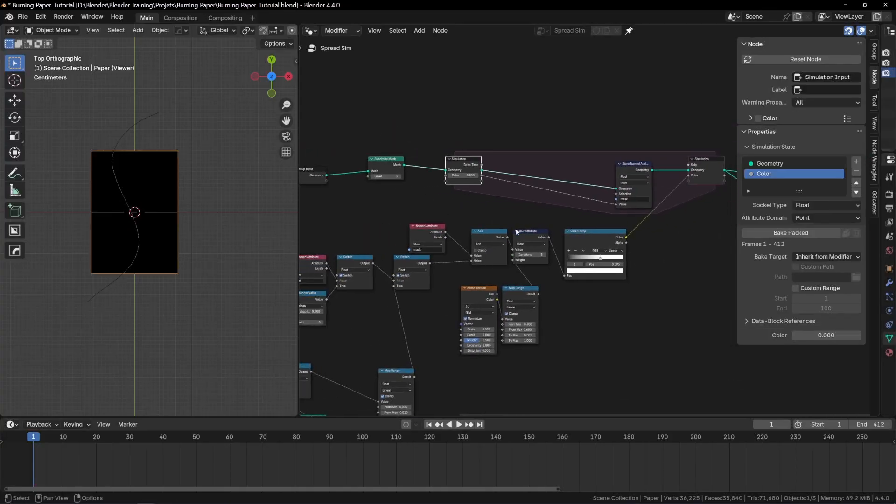
scroll(586, 234, down, 8)
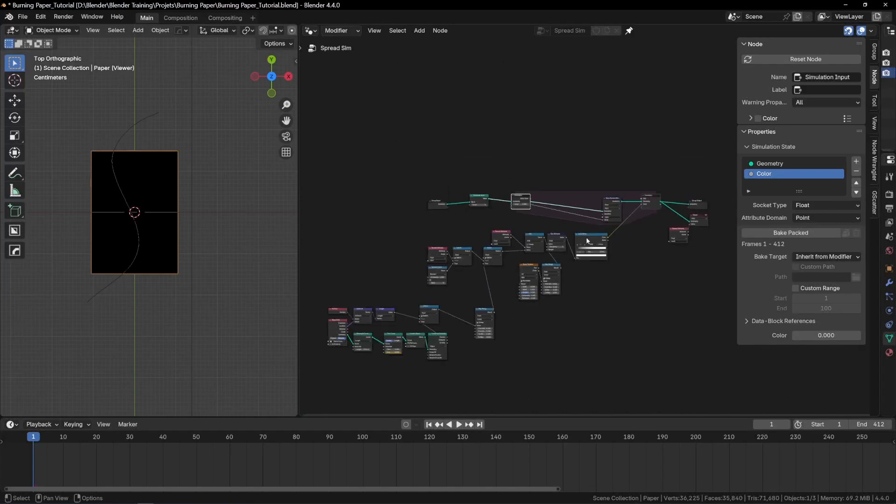
drag(420, 181, 497, 211)
key(g)
key(x)
click(423, 211)
- Frame the object and curve distance nodes under the label Object Selection and move the neighbouring Map Range node into that frame
middle_drag(327, 298, 339, 214)
scroll(339, 214, up, 6)
drag(336, 212, 534, 305)
key(ctrl+j)
key(F2)
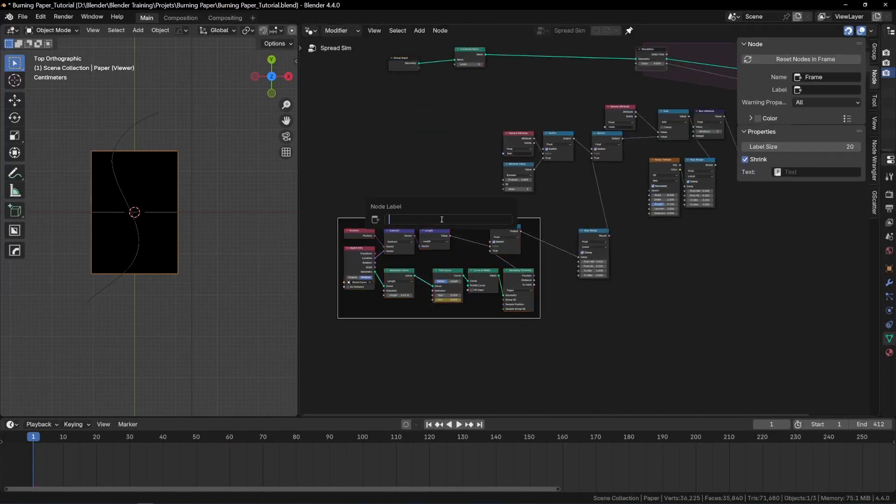
key(Return)
scroll(593, 254, up, 5)
drag(591, 222, 551, 223)
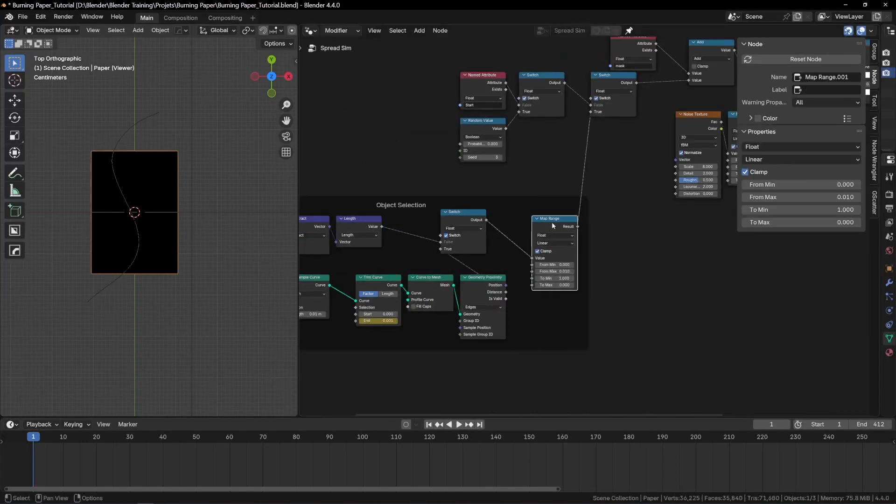
- Frame the Start attribute, Random Value and their Switch node under the label Vertex Selection
drag(429, 67, 536, 136)
key(ctrl+j)
key(F2)
text(Vertex Selec)
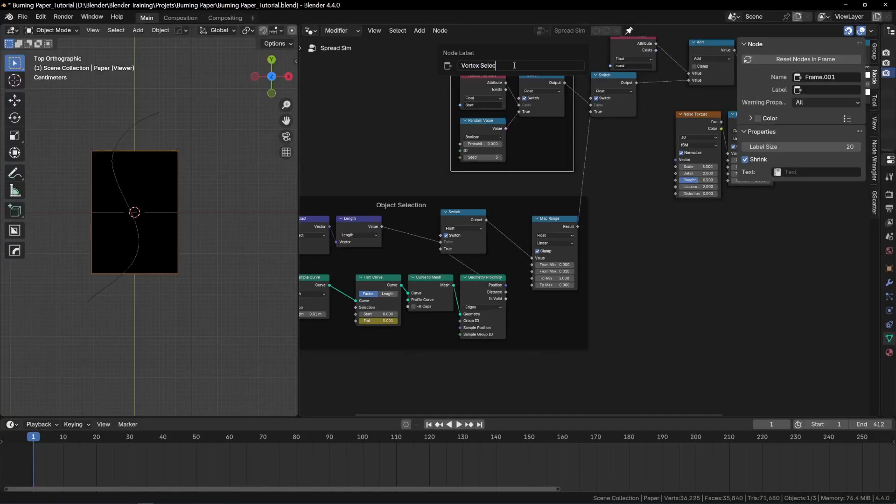
text(tion)
key(Return)
- Frame the Noise Texture and its Map Range node under the label Noise Parameters
scroll(672, 168, down, 5)
middle_drag(672, 168, 451, 201)
drag(545, 222, 474, 168)
key(ctrl+j)
key(F2)
text(Noise)
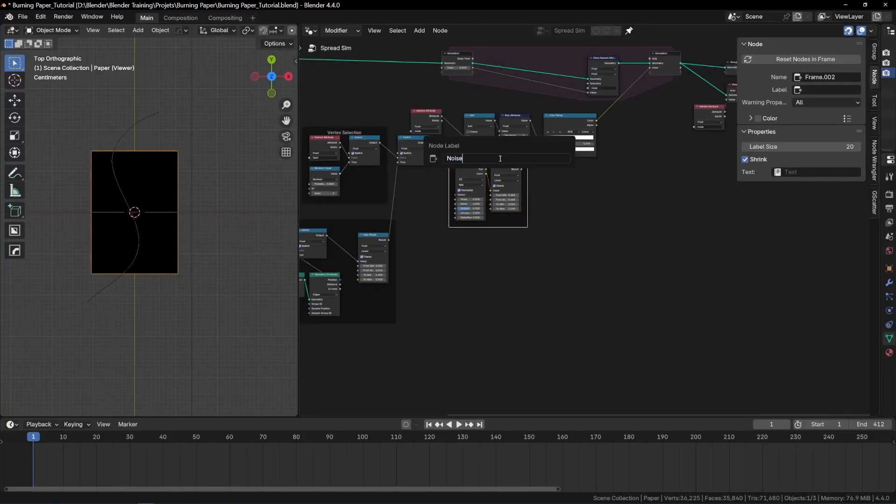
text( Parameters)
key(Return)
- Delete the Viewer and the mask Named Attribute node beside the Group Output
middle_drag(714, 128, 626, 149)
drag(628, 149, 615, 123)
key(Delete)
scroll(626, 125, up, 6)
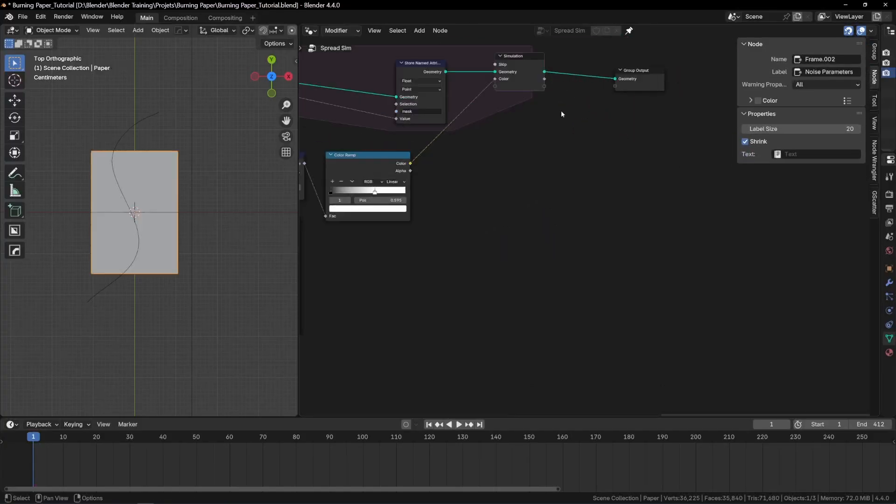
ctrl+shift+click(523, 65)
click(571, 52)
key(x)
- Group all the nodes except Group Input, Subdivide Mesh and Group Output into a single node group
scroll(653, 155, down, 8)
drag(393, 154, 627, 242)
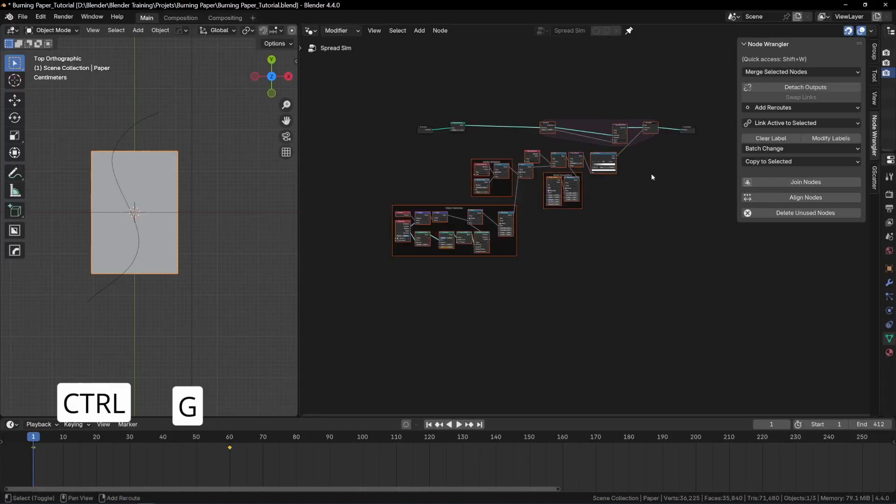
shift+click(547, 124)
shift+click(620, 126)
shift+click(647, 129)
key(ctrl+g)
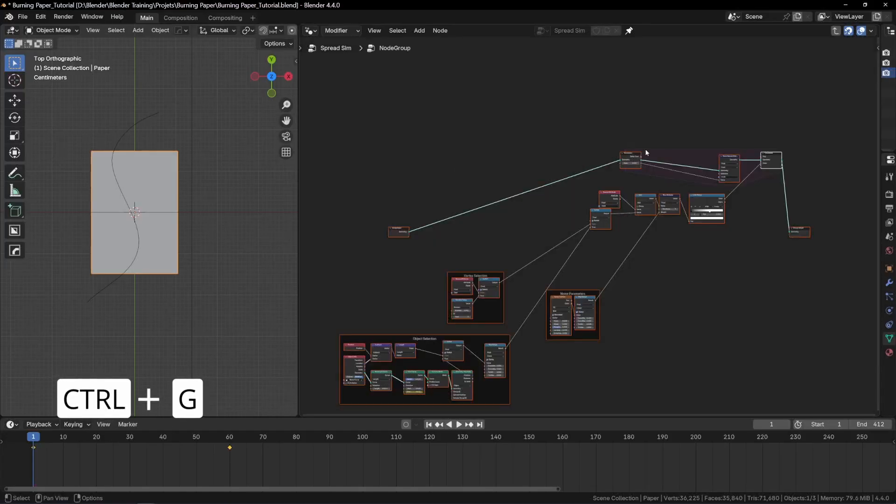
- Inside the group, move the simulation and mask nodes back beside the frames and place the Group Input close to the simulation zone
drag(553, 118, 773, 254)
drag(663, 198, 590, 270)
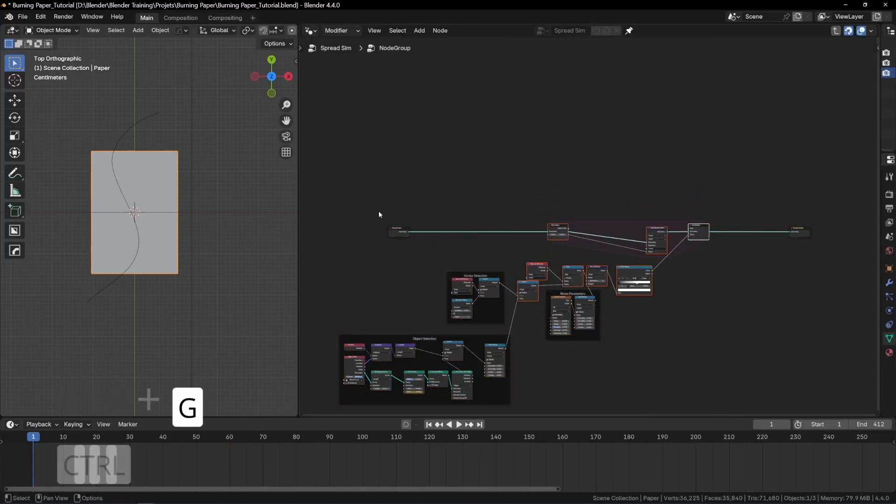
drag(379, 215, 448, 247)
key(g)
key(x)
click(570, 257)
middle_drag(553, 284, 575, 195)
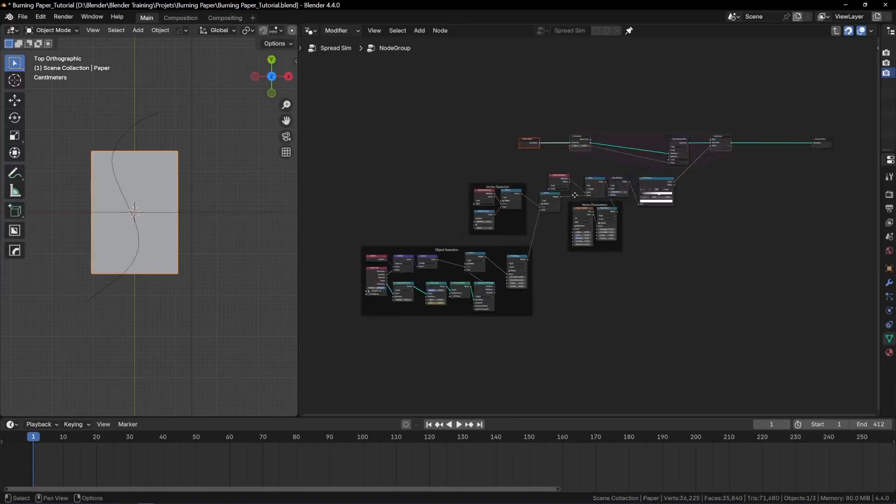
scroll(644, 187, up, 5)
middle_drag(410, 168, 541, 190)
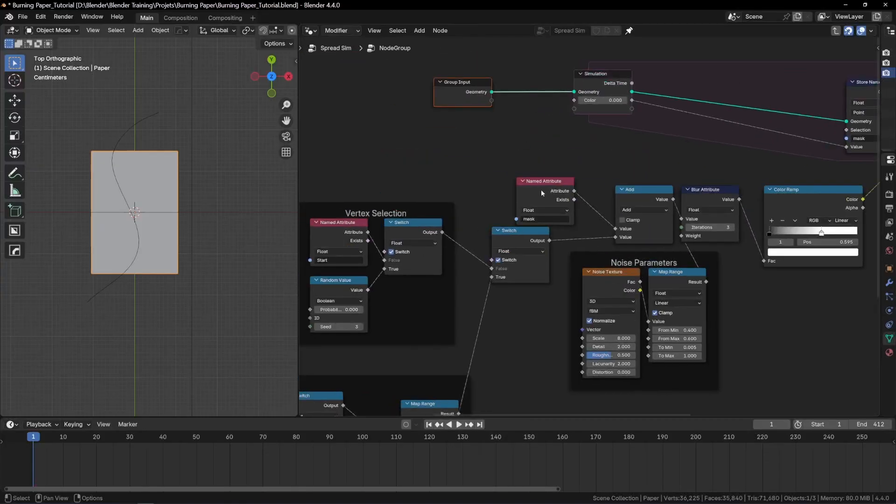
- Connect one new Group Input socket to the Name fields of the Store Named Attribute and mask Named Attribute nodes
drag(541, 189, 525, 181)
middle_drag(463, 92, 381, 138)
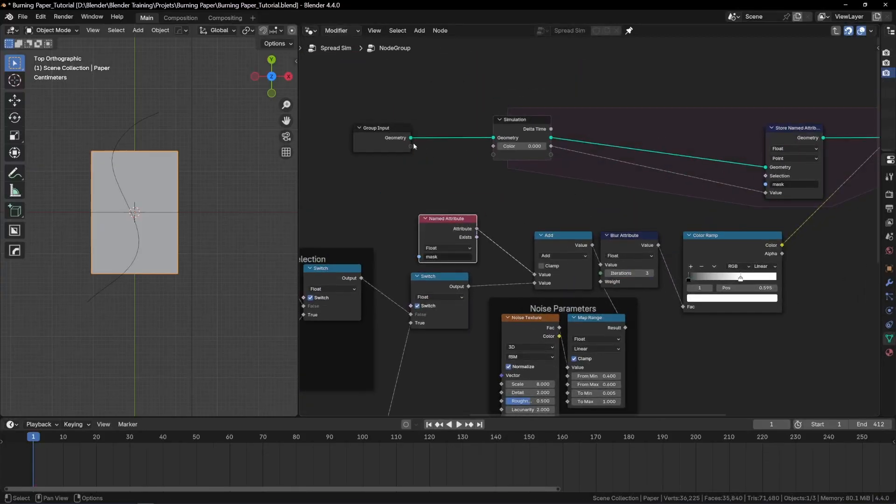
drag(410, 146, 765, 184)
drag(410, 146, 417, 158)
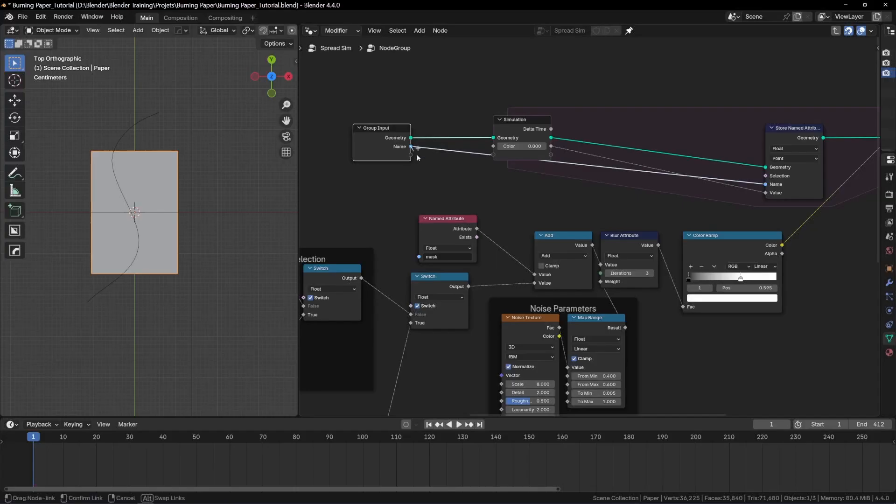
drag(422, 259, 419, 257)
- Rename the new attribute-name group socket as Mask Name
key(n)
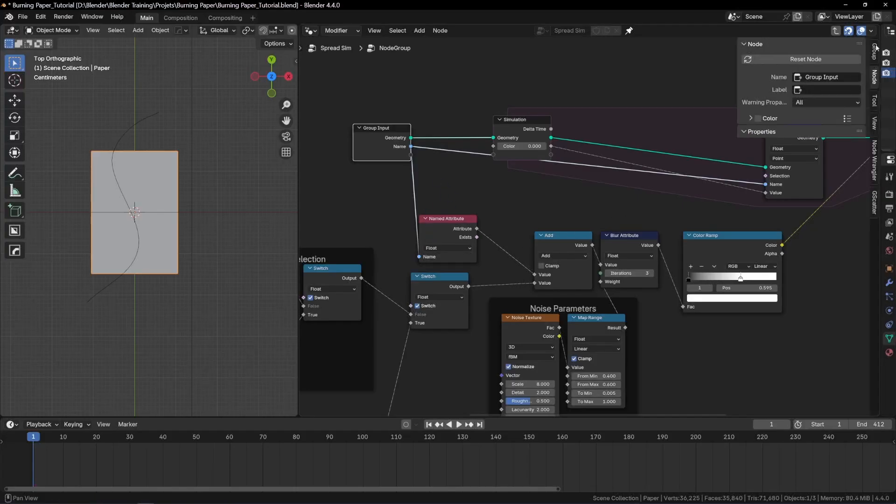
click(874, 51)
double_click(780, 192)
text(Mask Name)
key(Return)
- Duplicate the Group Input beside the Vertex Selection frame and expose the Start attribute's name as a group input called V-Group
middle_drag(390, 152, 526, 134)
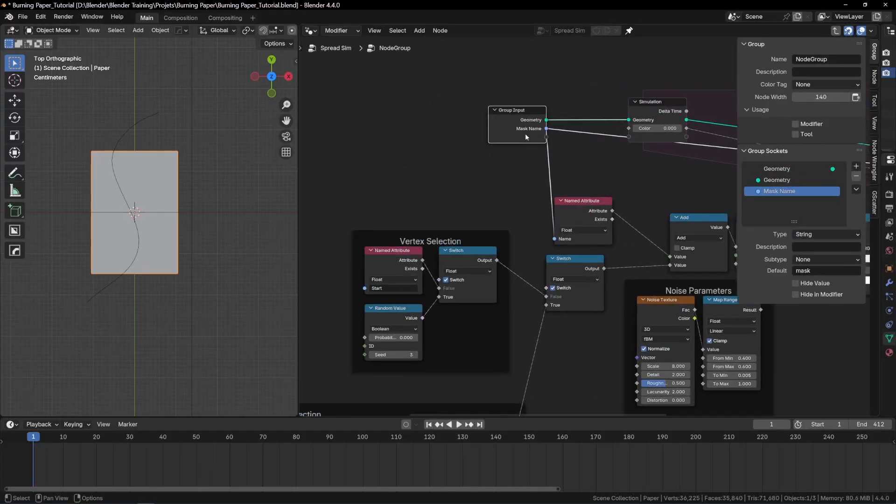
key(shift+d)
click(313, 249)
drag(336, 252, 369, 288)
double_click(774, 203)
text(V-Gr)
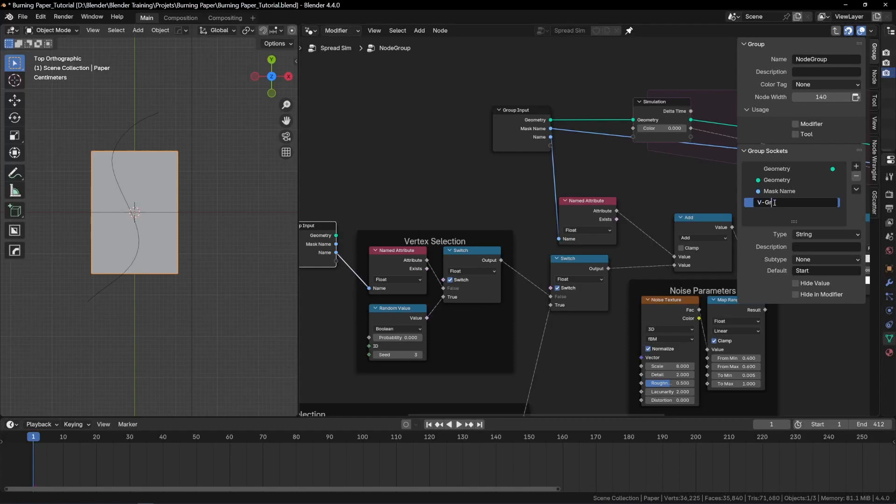
text(oup)
key(Return)
- Expose the Vertex Selection switch as Enable Random Selection, along with the Random Value node's Probability and Seed, as group inputs
middle_drag(494, 208, 543, 153)
drag(385, 208, 432, 283)
drag(452, 225, 492, 226)
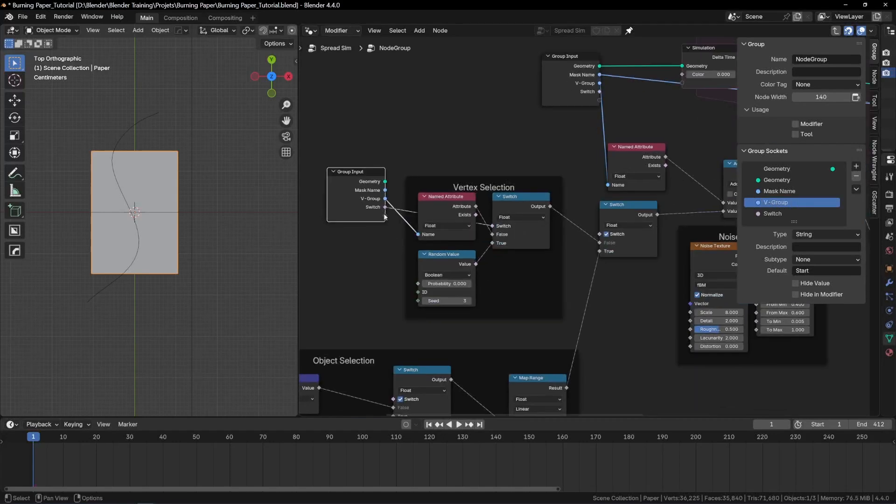
drag(385, 215, 418, 284)
drag(385, 225, 419, 300)
double_click(776, 212)
text(E)
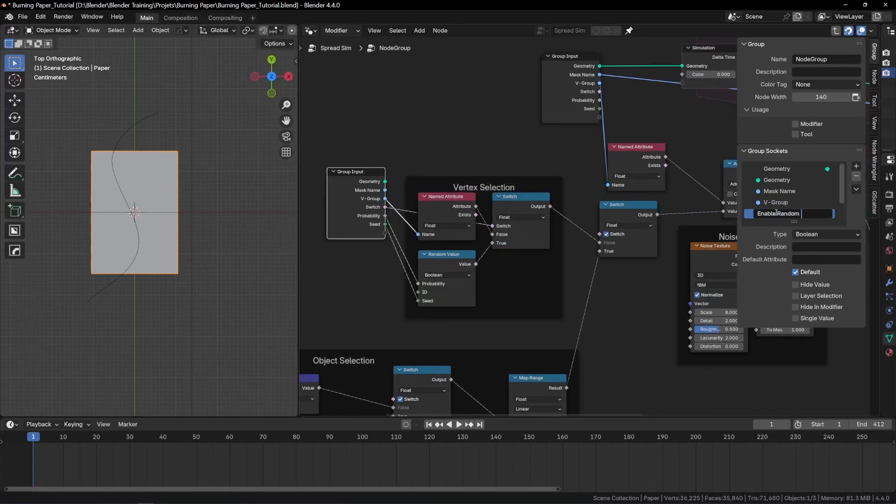
text(nable Random Selection)
key(Return)
- Add a group socket panel named Default Parameters
drag(793, 222, 790, 275)
click(856, 166)
click(802, 200)
double_click(766, 248)
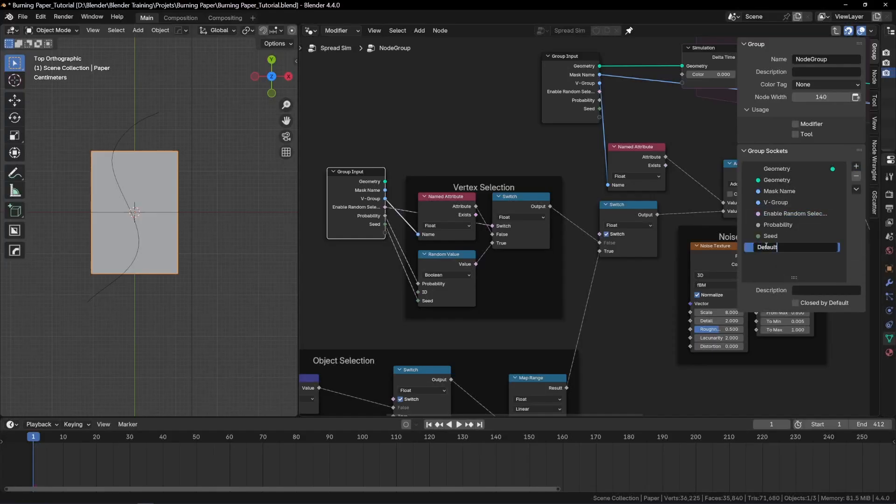
text(ers)
key(Return)
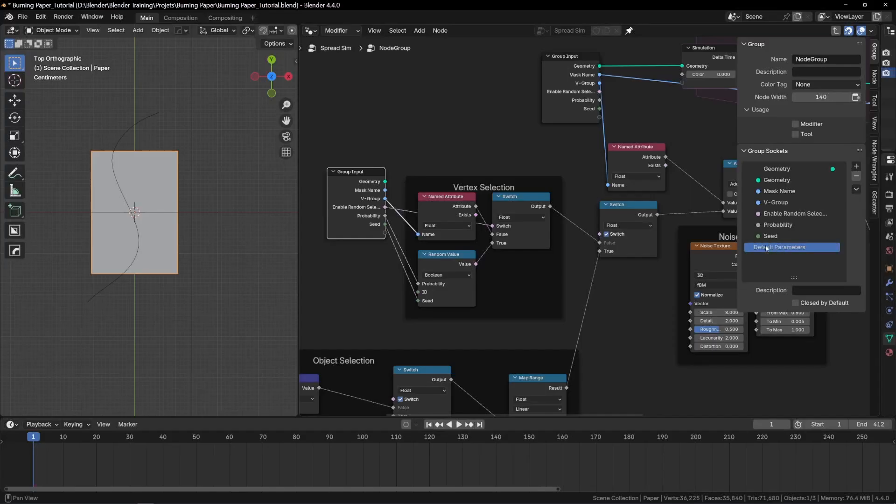
- Move Mask Name, V-Group, Enable Random Selection, Probability and Seed into the Default Parameters panel
click(777, 192)
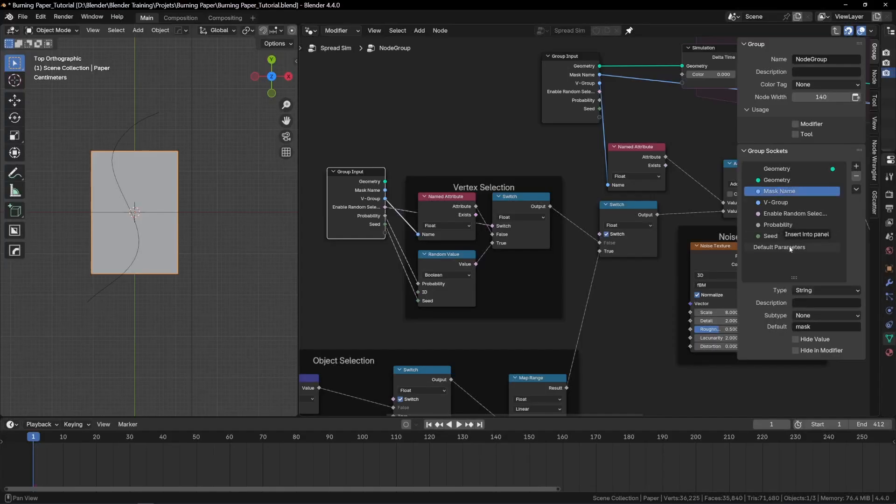
drag(790, 249, 781, 248)
drag(777, 191, 780, 208)
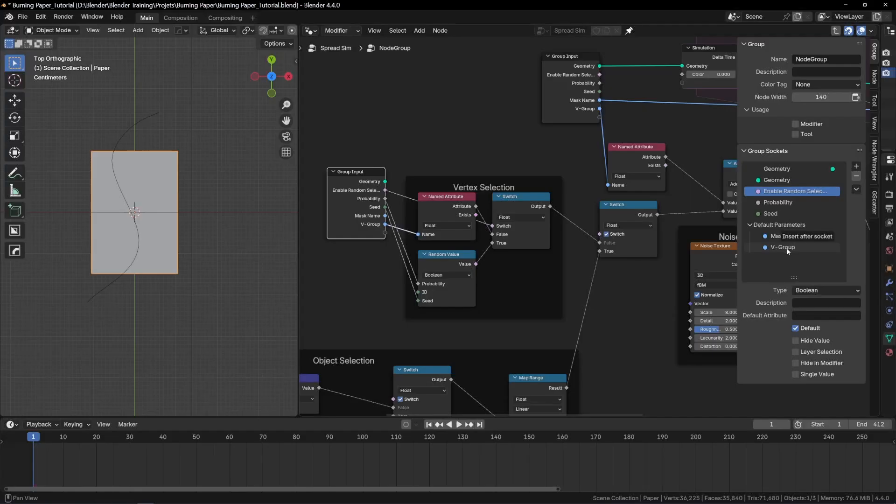
click(777, 192)
drag(788, 251, 798, 251)
click(769, 192)
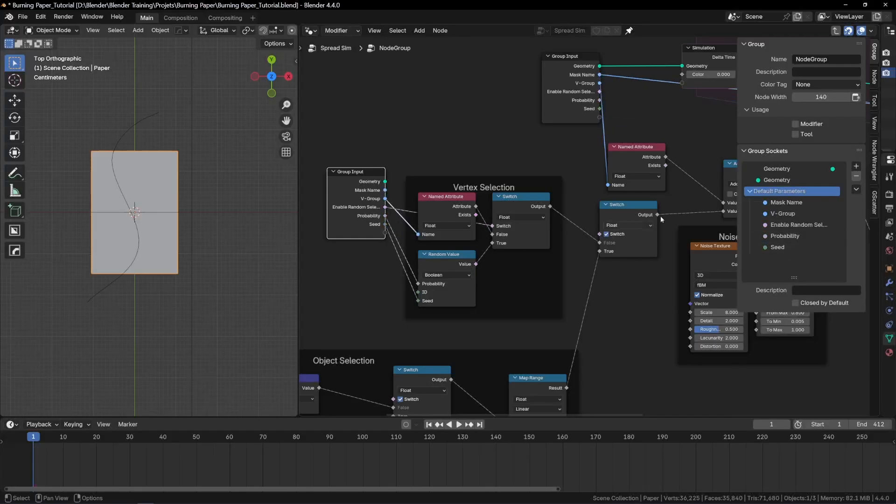
- Add another group socket panel named Noise Selection
scroll(526, 200, down, 6)
middle_drag(526, 200, 398, 200)
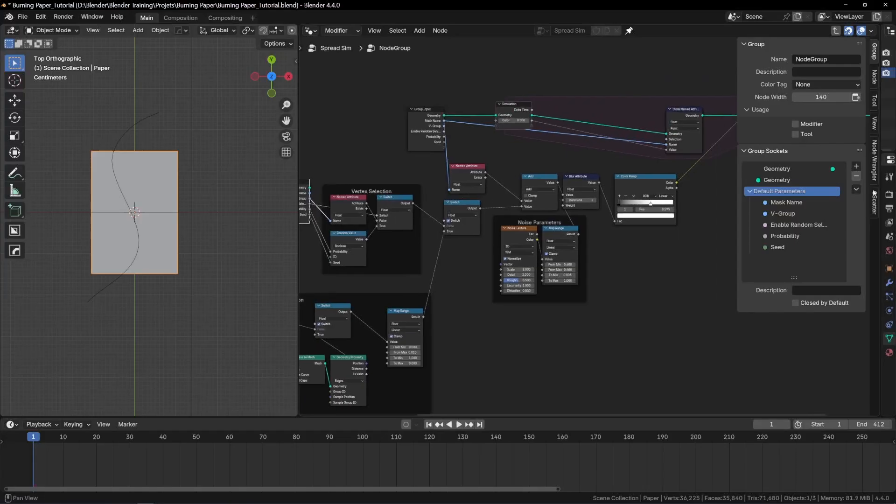
click(856, 167)
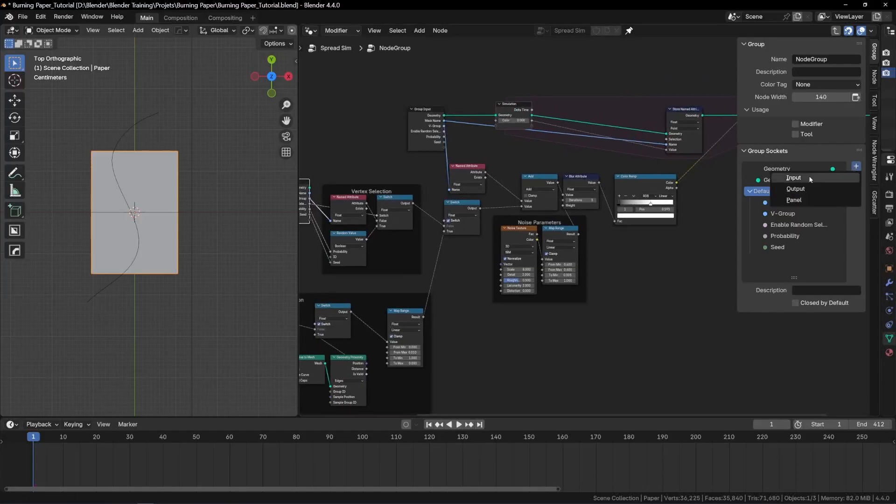
click(795, 199)
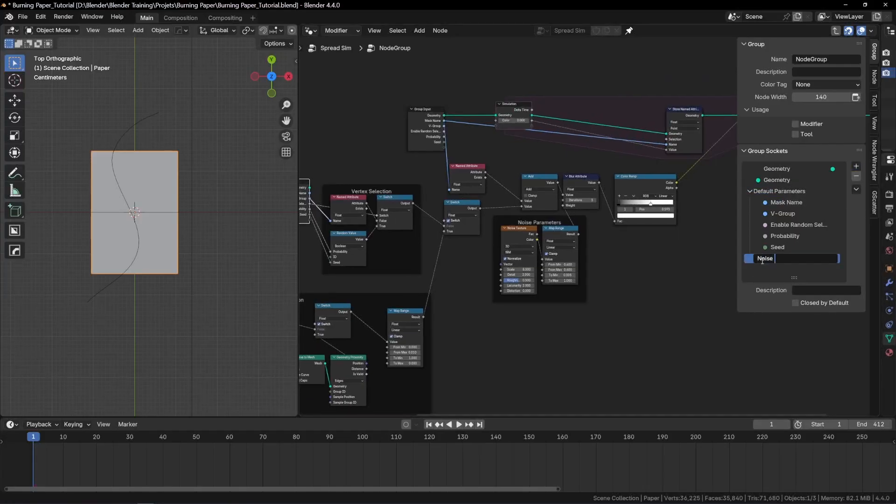
- Duplicate the Group Input beside the Noise Parameters frame and lower the frame to make room under Blur Attribute
middle_drag(339, 215, 419, 208)
key(shift+d)
click(581, 270)
scroll(581, 271, up, 10)
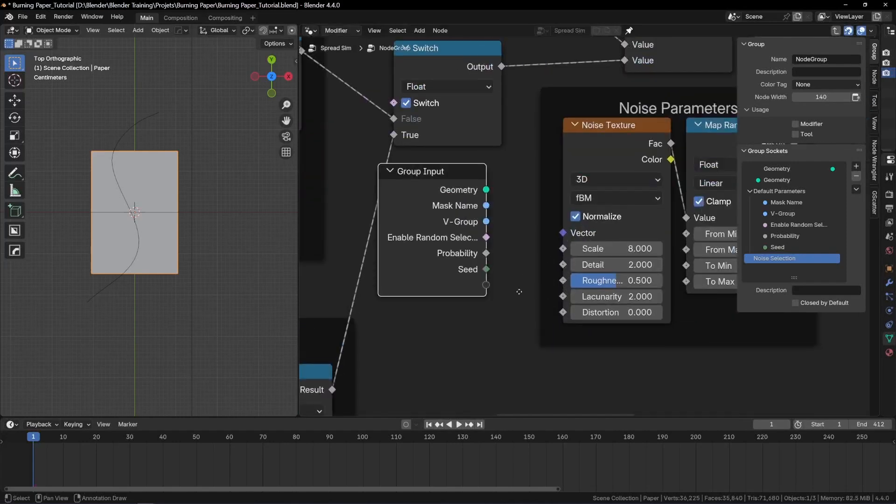
scroll(487, 276, down, 5)
middle_drag(520, 290, 433, 302)
middle_drag(635, 234, 620, 244)
drag(603, 246, 597, 323)
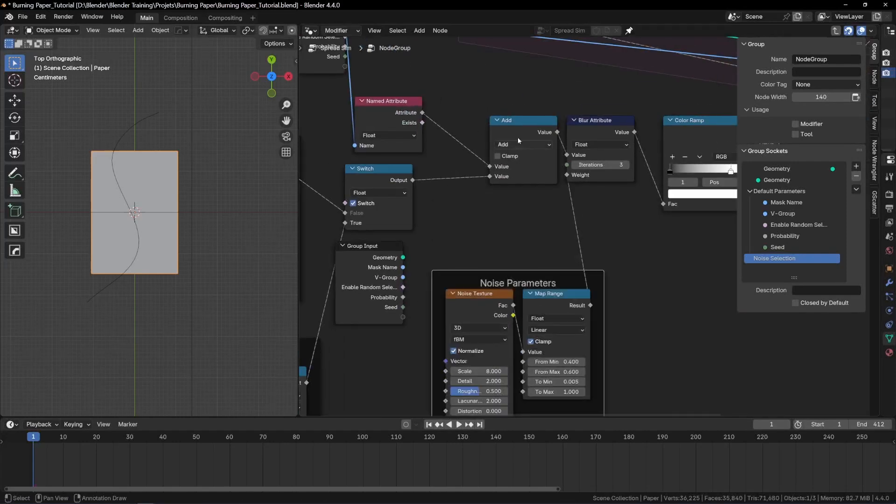
- Insert a duplicated Switch between the noise Map Range and Blur Attribute's Weight, using True for the noise and exposing its toggle
click(379, 177)
key(shift+d)
click(574, 210)
scroll(637, 263, up, 2)
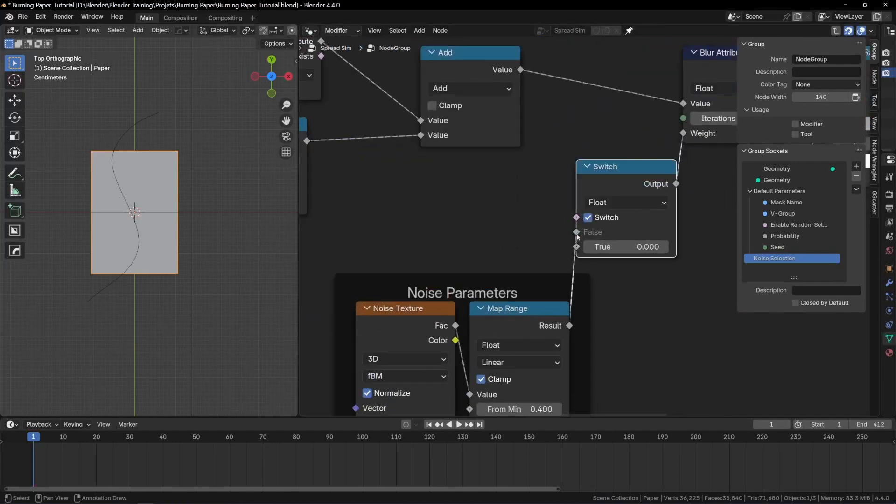
scroll(642, 271, down, 4)
scroll(602, 233, up, 3)
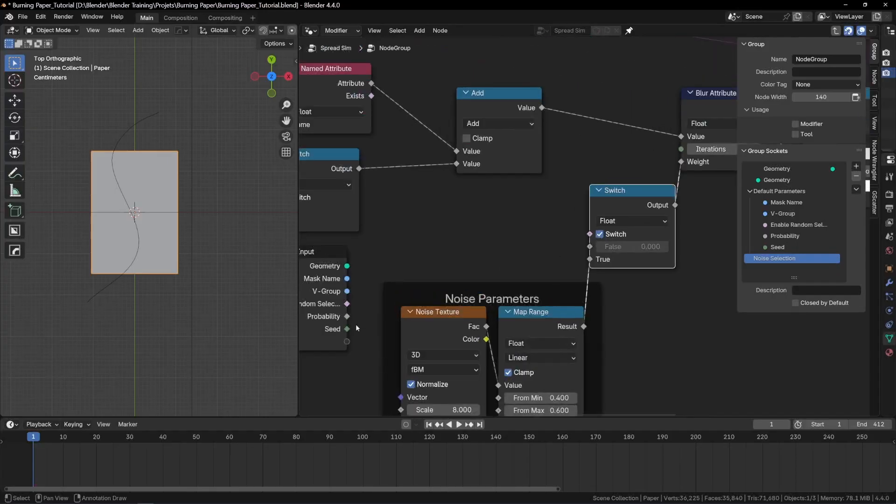
drag(346, 341, 592, 236)
drag(648, 193, 686, 255)
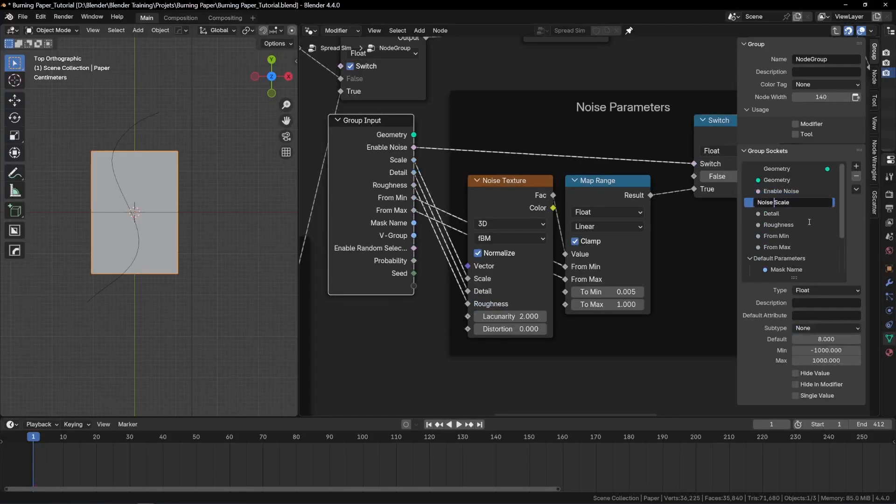
- Name the exposed noise inputs Noise Scale, Noise Detail and Noise Roughness and place them in the Noise Parameters panel
click(779, 213)
click(780, 225)
drag(780, 225, 781, 191)
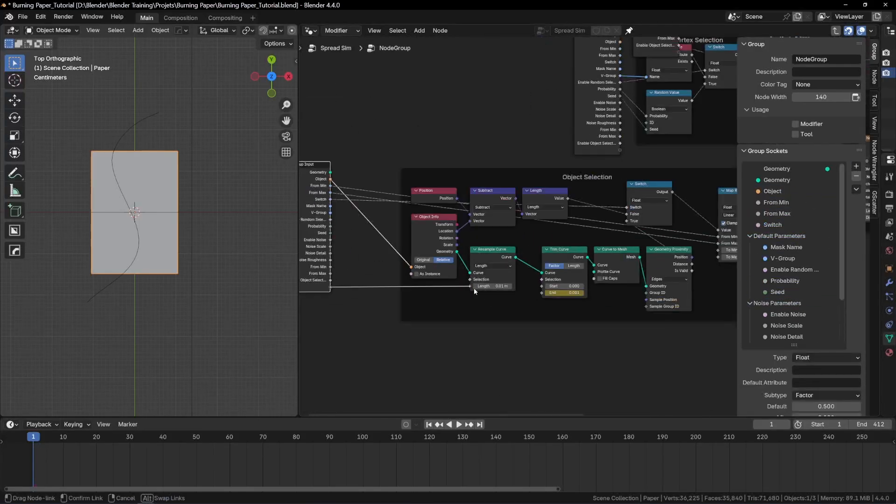
- Name the object distance inputs Dist Min and Dist Max and move the remaining object sockets into the Object Selection panel
text(Dist)
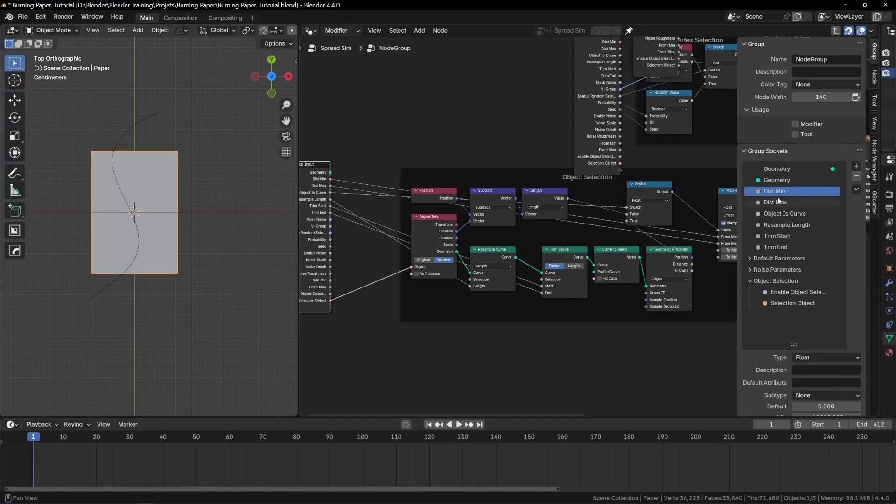
drag(775, 191, 785, 221)
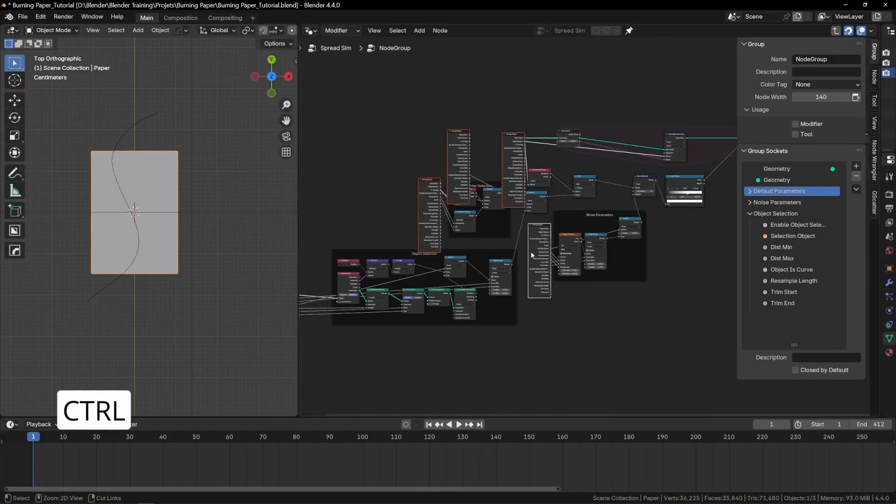
- Hide the unused sockets on all Group Input nodes and place the compacted nodes beside the Switch and frame they feed
key(ctrl+h)
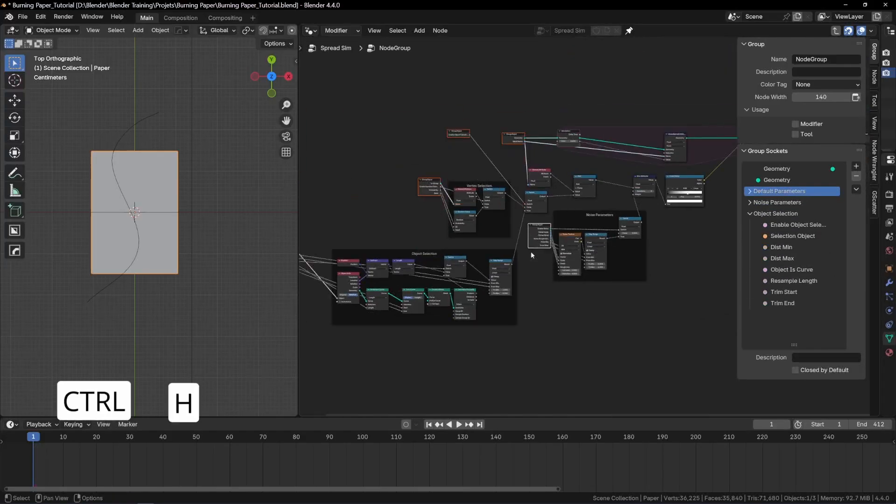
scroll(543, 243, up, 3)
middle_drag(446, 289, 546, 272)
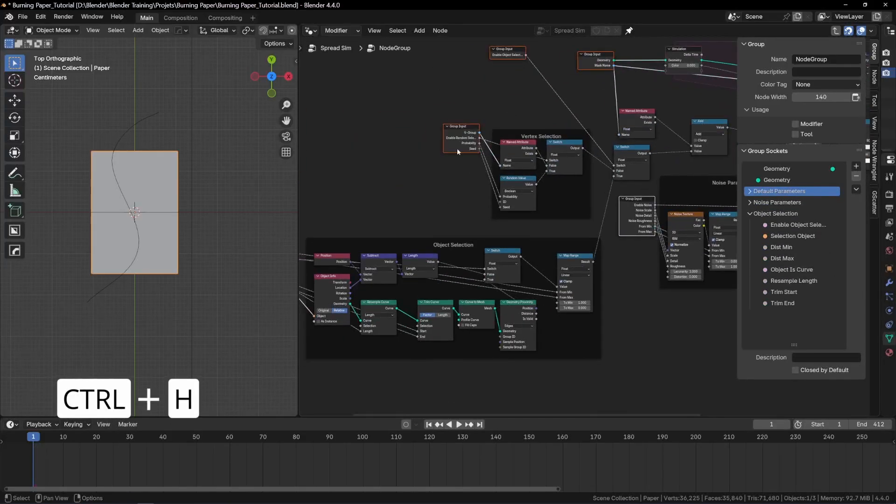
click(519, 56)
drag(519, 56, 576, 123)
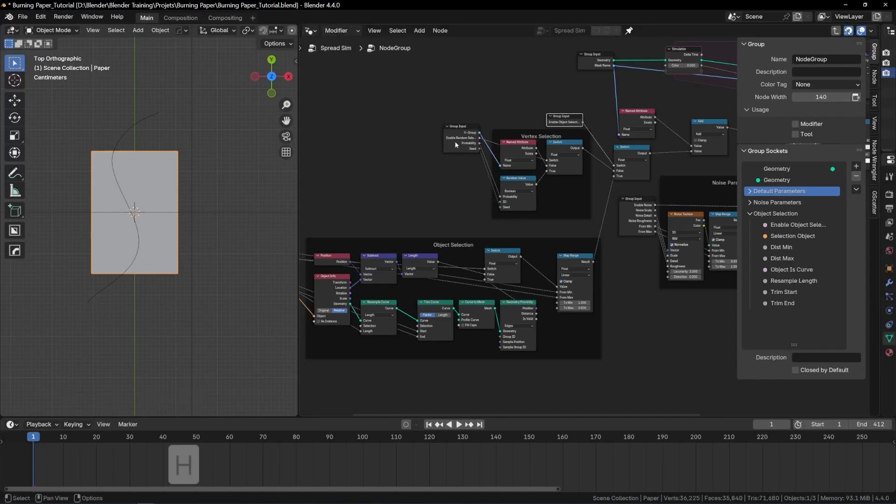
middle_drag(401, 270, 577, 213)
drag(406, 200, 423, 247)
- Place the Group Output beside the simulation zone, connect the simulation's Color to it, and name that output Mask Output
middle_drag(589, 233, 390, 250)
scroll(391, 250, down, 5)
middle_drag(653, 212, 515, 280)
scroll(638, 183, up, 10)
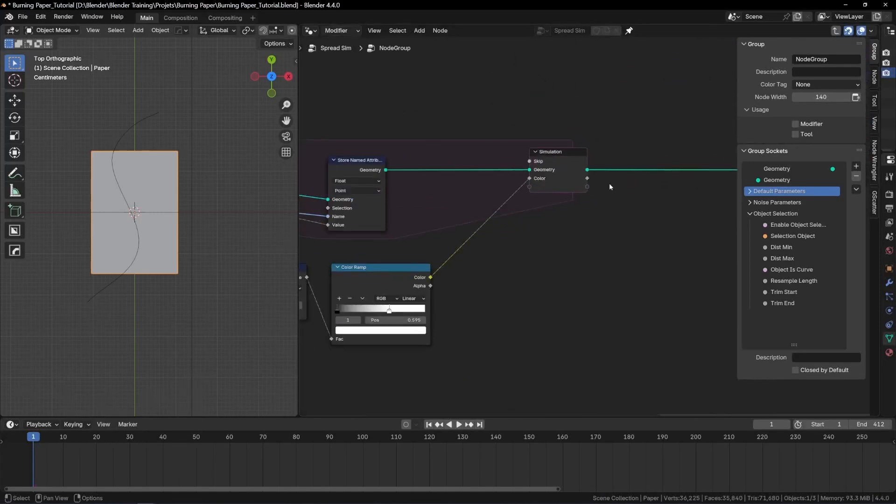
middle_drag(610, 187, 449, 210)
drag(680, 198, 485, 198)
drag(443, 201, 463, 201)
click(774, 180)
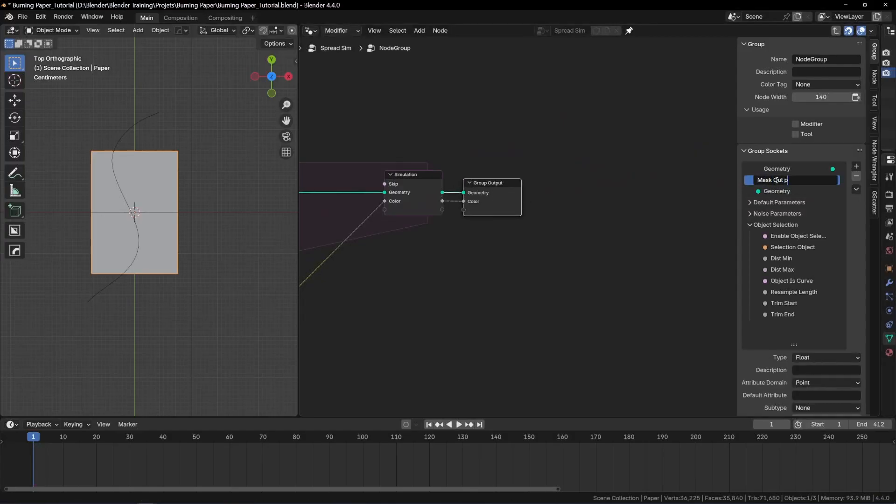
text(Mask Out)
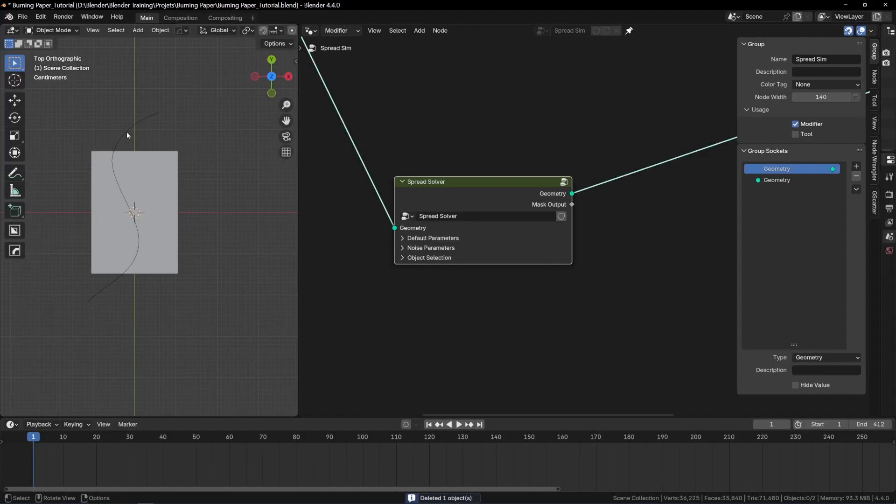
- Delete the curve object crossing the paper and place the Spread Solver node next to Subdivide Mesh
key(x)
click(125, 132)
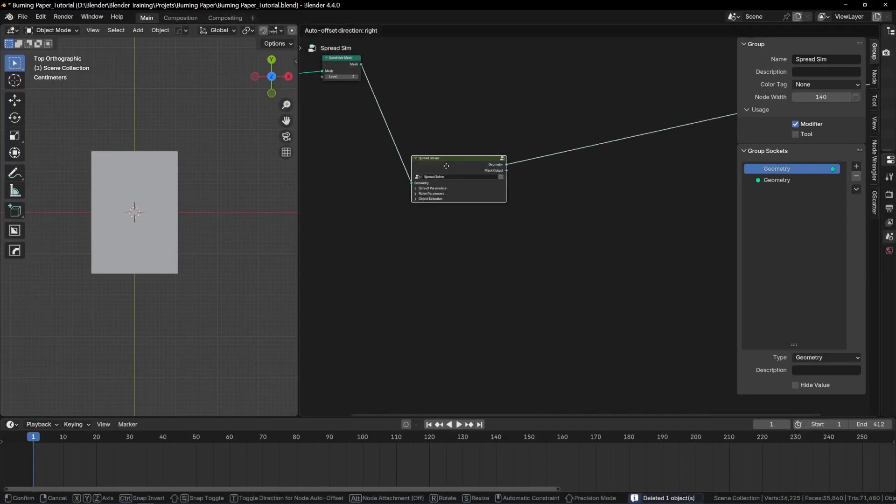
drag(446, 167, 402, 65)
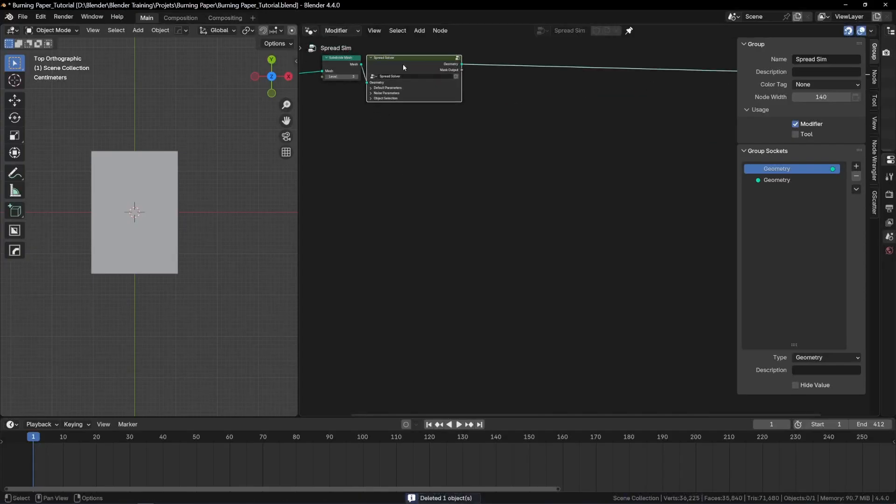
- Set Noise Detail to 4 in the Spread Solver node's Noise Parameters
middle_drag(404, 67, 502, 199)
scroll(471, 235, up, 12)
click(474, 215)
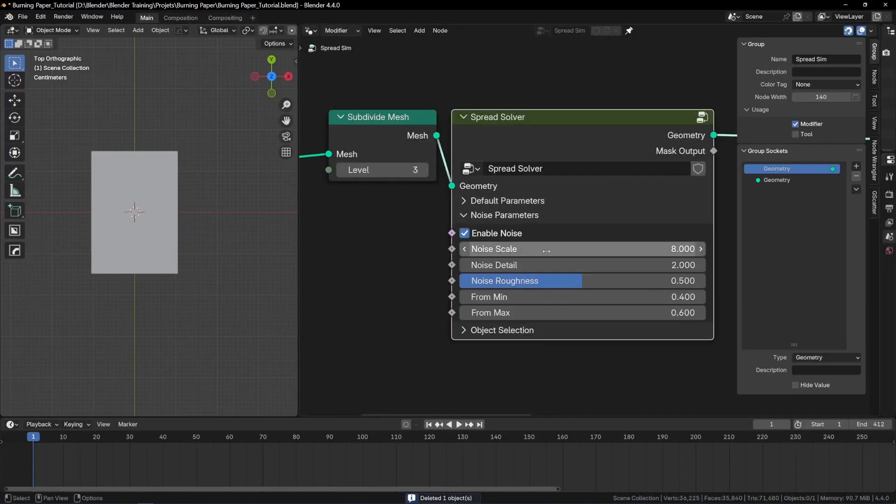
click(550, 265)
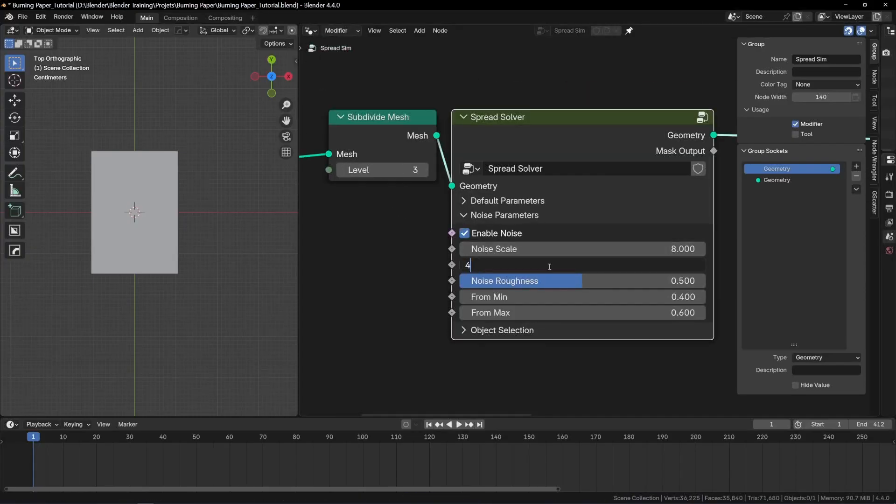
text(4)
key(Return)
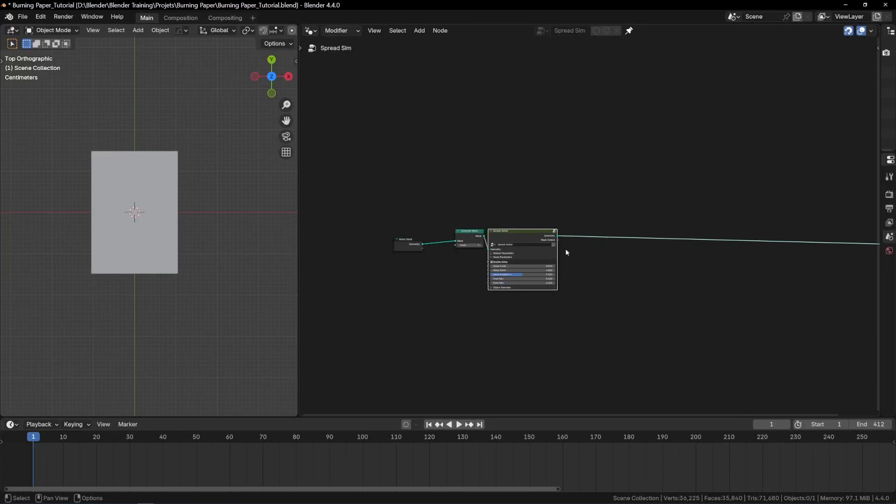
scroll(340, 231, down, 2)
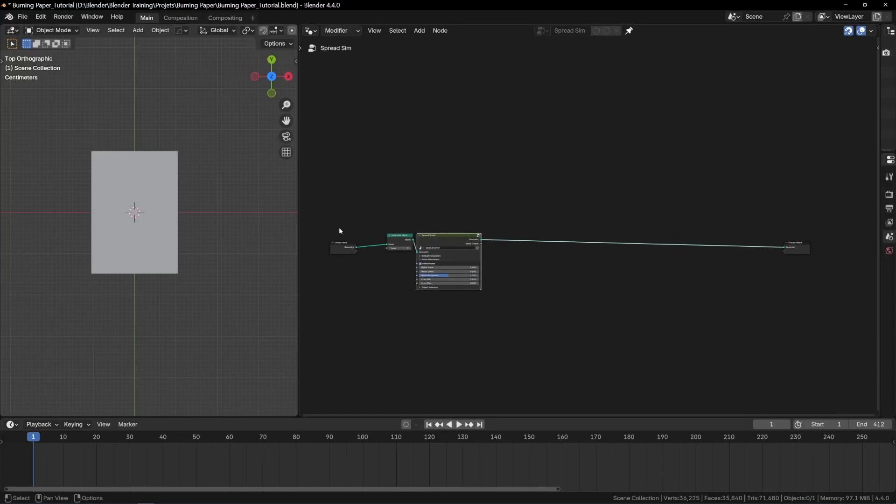
- Move the Group Input node close to the Subdivide Mesh node at the start of the chain
click(340, 247)
key(g)
click(359, 246)
key(g)
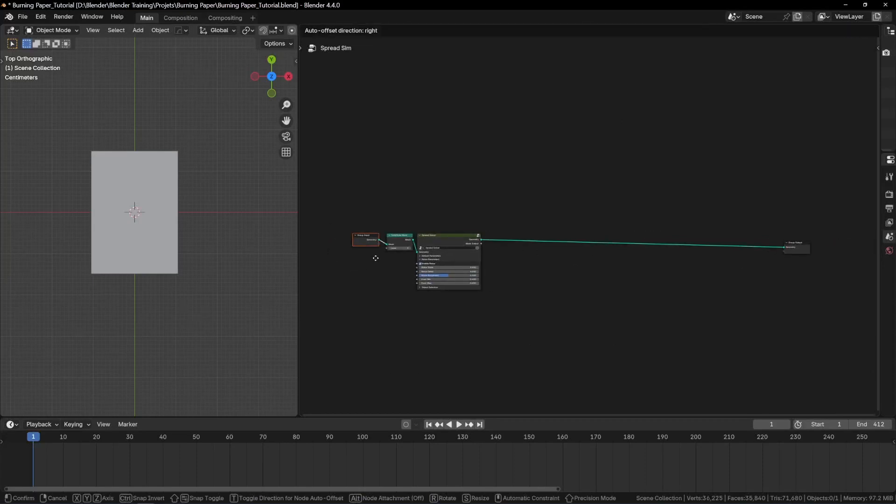
click(375, 256)
- Add Noise Texture, Position and Voronoi Texture nodes in the empty area below the main geometry chain
key(shift+a)
text(noise)
key(Return)
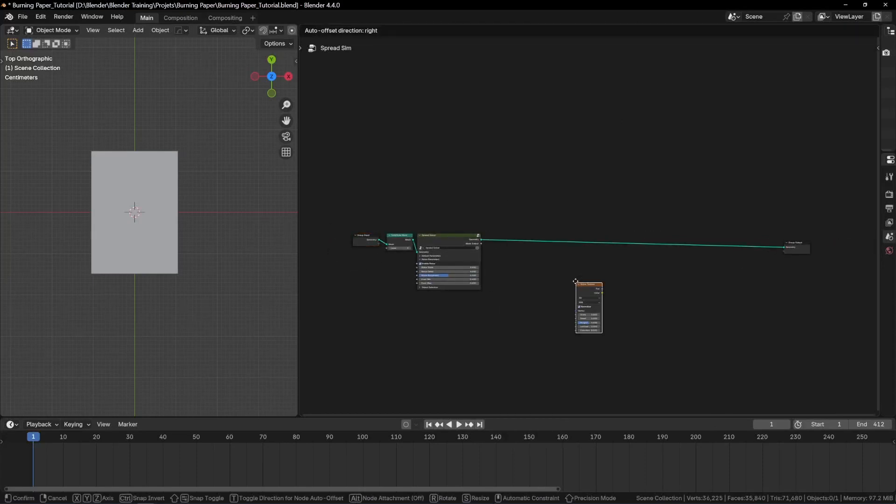
click(615, 343)
key(shift+a)
text(pos)
key(Return)
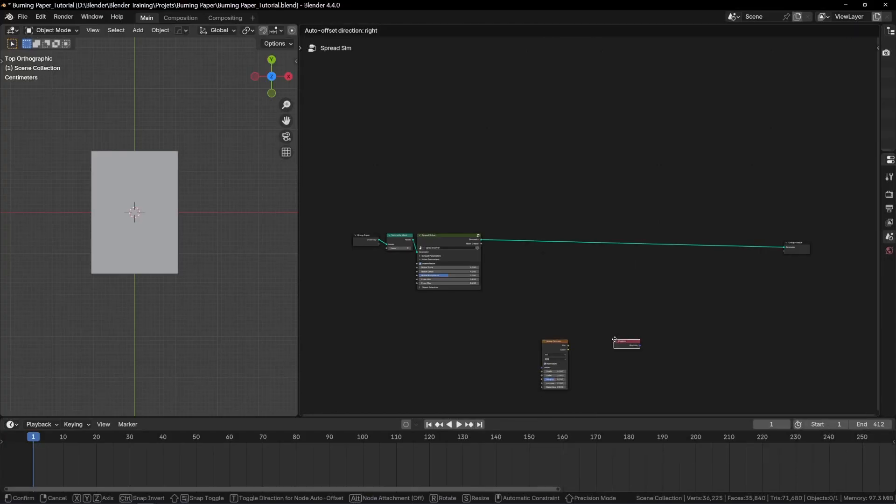
click(504, 334)
key(shift+a)
text(voro)
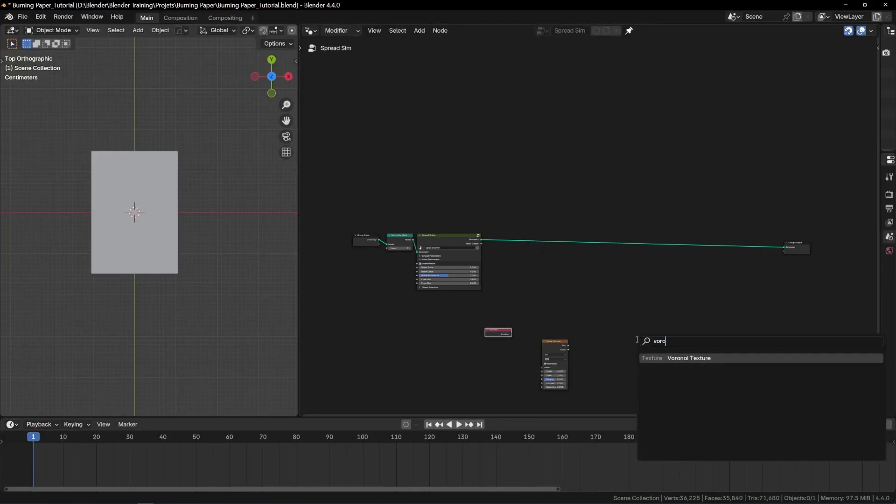
key(Return)
click(573, 340)
scroll(560, 333, up, 2)
- Add a color Mix node above the textures and set its blending mode to Linear Light
key(shift+a)
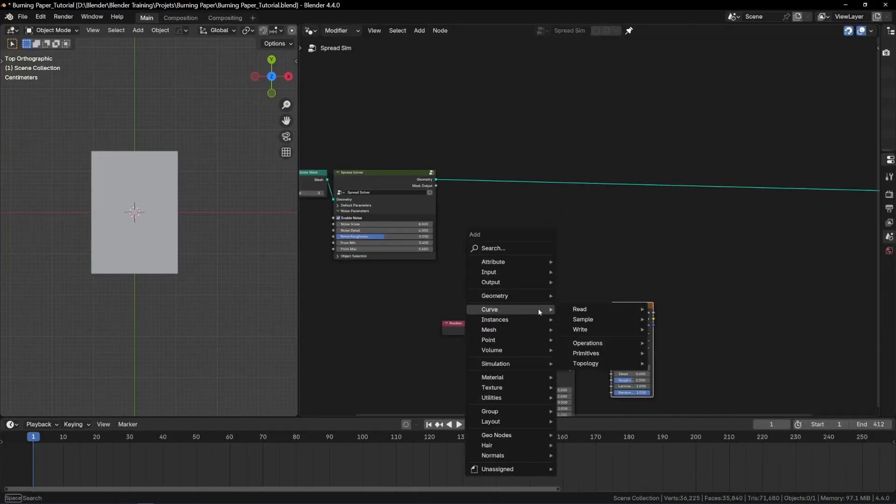
text(mix)
key(Return)
click(554, 258)
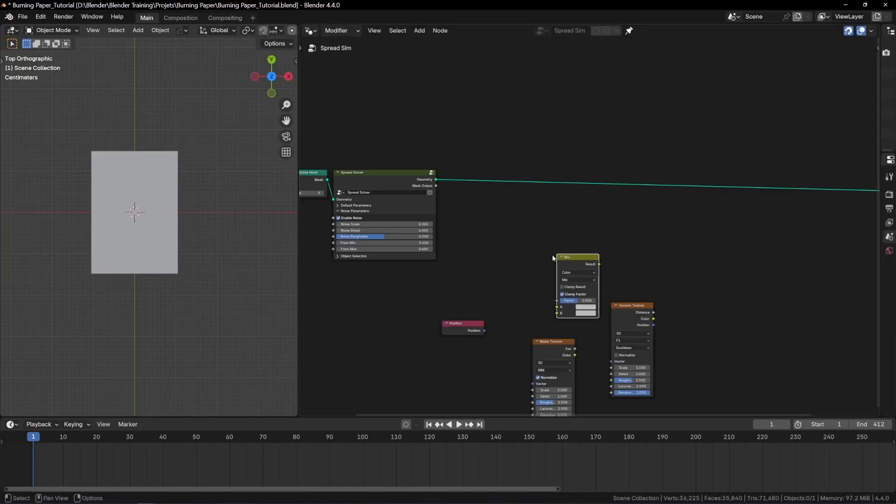
click(571, 280)
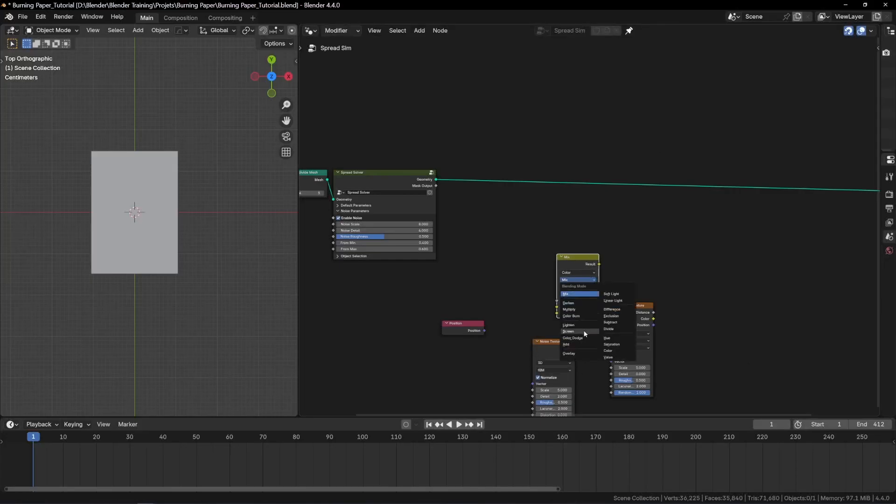
click(613, 301)
- Feed Position into Linear Light's A and the Noise Texture's Vector, connect the noise Color to B, and set the Factor to 0.1
scroll(500, 326, up, 2)
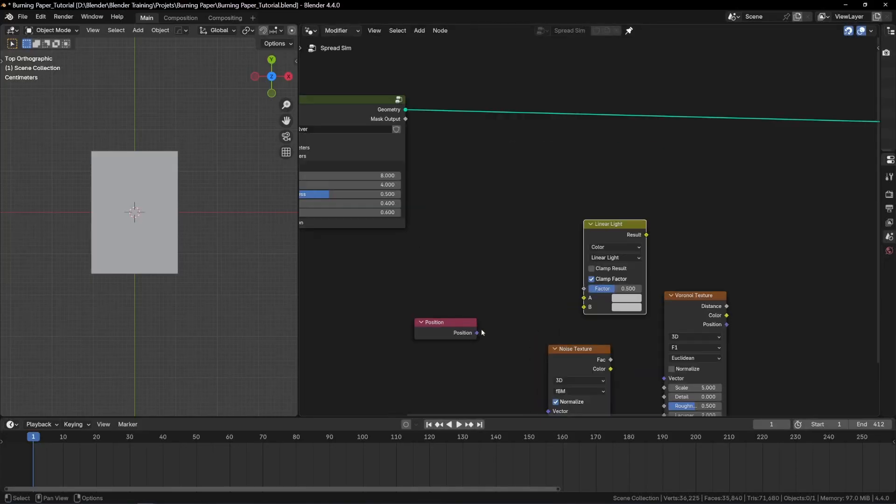
drag(477, 333, 593, 300)
drag(610, 370, 579, 306)
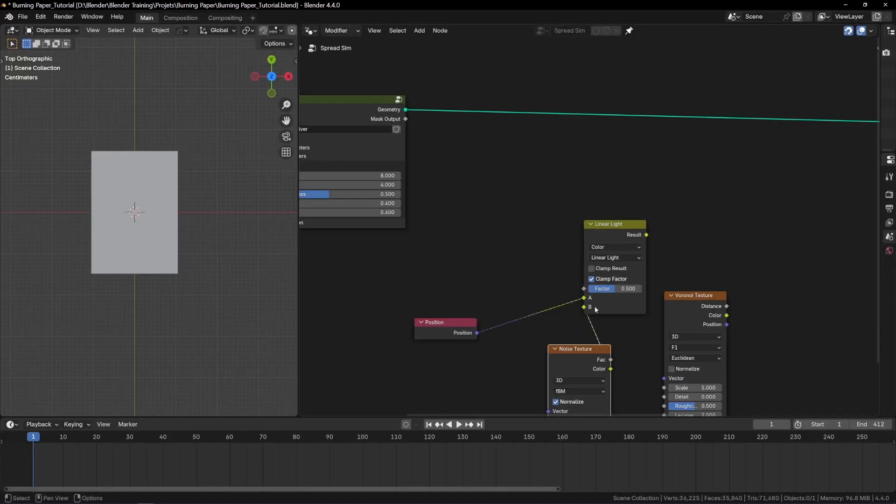
alt+right_drag(449, 337, 575, 358)
middle_drag(577, 357, 504, 295)
drag(504, 295, 459, 286)
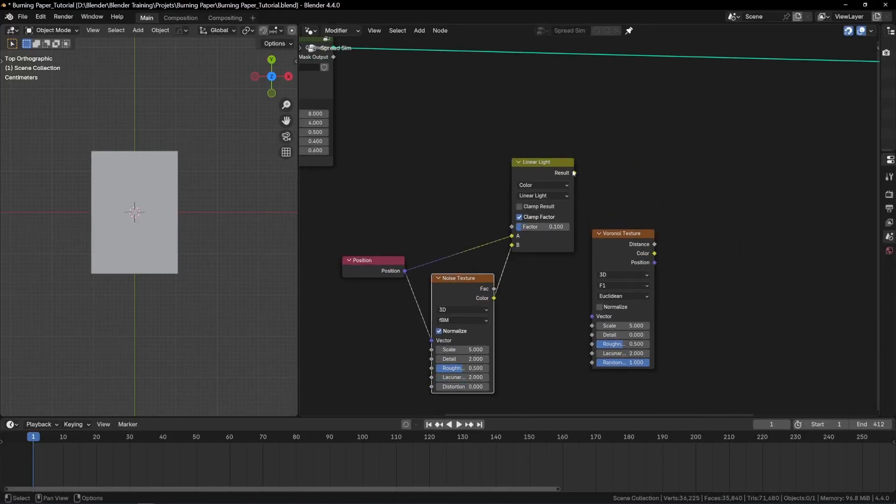
- Connect the Linear Light result to the Voronoi Texture's Vector and feed the Voronoi Color into a new Multiply math node
drag(574, 173, 592, 318)
drag(619, 235, 617, 164)
middle_drag(767, 203, 677, 264)
key(shift+a)
text(math)
key(Return)
click(602, 227)
key(ctrl+KP_Multiply)
drag(564, 243, 601, 275)
- Preview the Voronoi Texture's Color on the paper geometry through a Viewer node
click(533, 317)
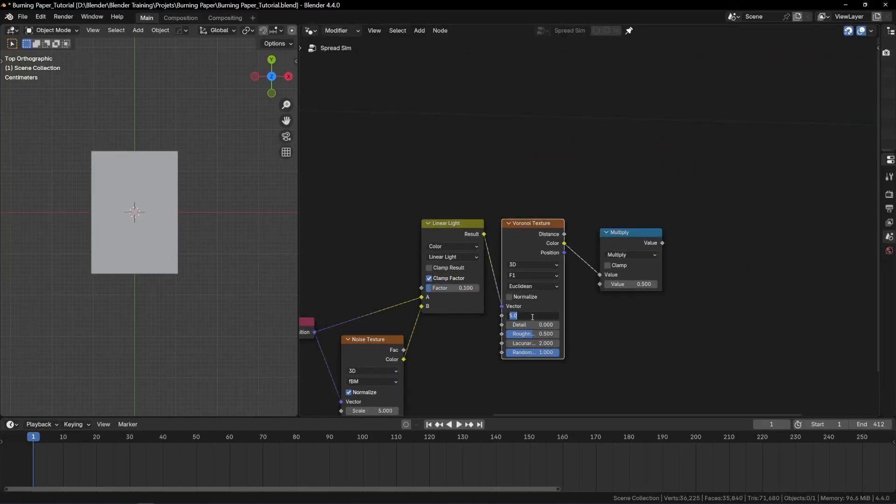
ctrl+shift+click(530, 233)
scroll(530, 233, down, 3)
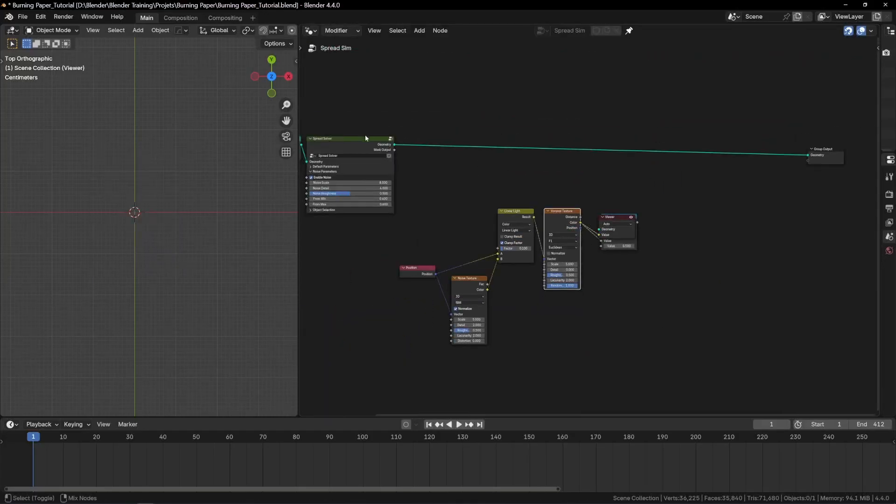
scroll(520, 208, up, 5)
drag(534, 249, 583, 249)
middle_drag(429, 299, 572, 282)
scroll(93, 213, up, 3)
shift+middle_drag(147, 221, 122, 254)
- Set the Noise Texture's Scale to 6.95 and Detail to 3.87, and the Voronoi Texture's Scale to 36.5
middle_drag(548, 284, 613, 238)
scroll(499, 352, up, 5)
drag(508, 315, 560, 315)
drag(507, 335, 546, 335)
scroll(132, 235, up, 1)
scroll(537, 201, down, 3)
middle_drag(626, 177, 507, 253)
drag(634, 214, 733, 214)
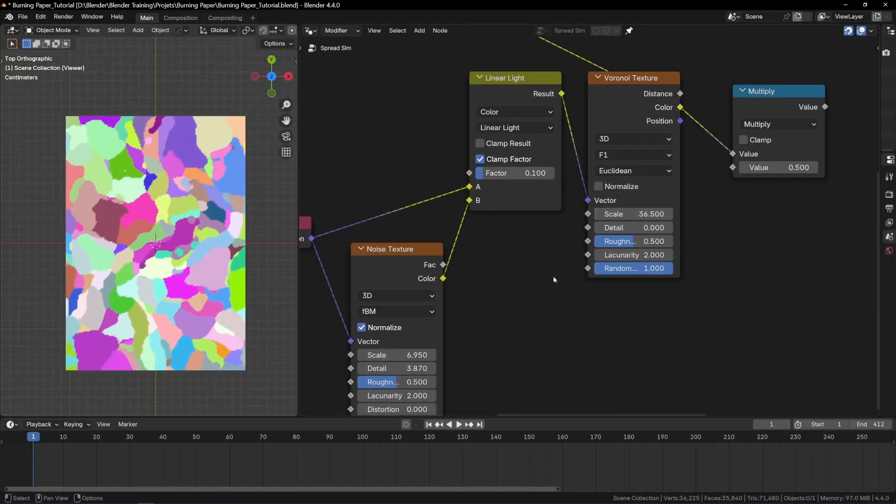
- Set the Multiply node's multiplier to 100
middle_drag(553, 276, 258, 403)
click(489, 294)
text(100)
key(Return)
- Add a Face Group Boundaries node beside Multiply and connect the Multiply Value to its Face Group ID
key(shift+a)
text(face g)
key(Return)
click(566, 210)
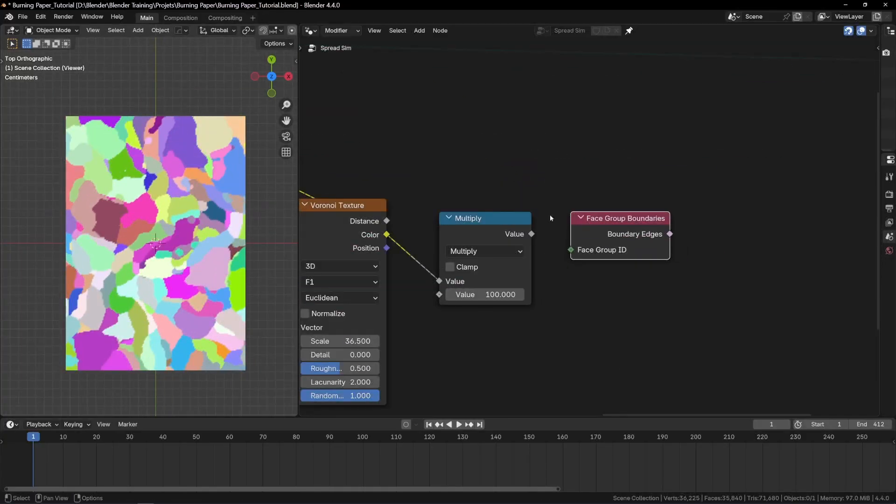
alt+right_drag(516, 227, 607, 232)
scroll(609, 235, down, 3)
- Insert a Split Edges node on the geometry link before the Group Output and connect Boundary Edges to its Selection
key(shift+a)
text(split)
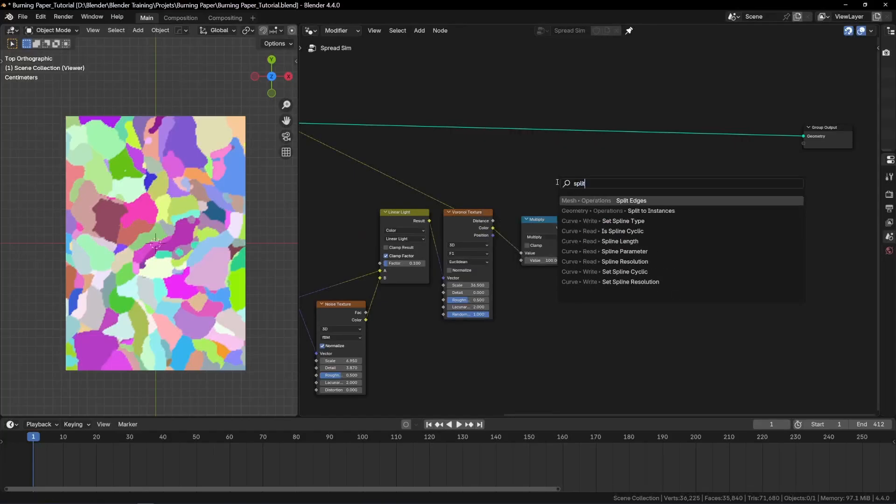
key(Return)
click(515, 111)
scroll(645, 227, up, 2)
drag(649, 231, 456, 97)
scroll(587, 177, down, 1)
- Preview the Face Group Boundaries output on the paper and delete the Viewer node
ctrl+shift+click(611, 226)
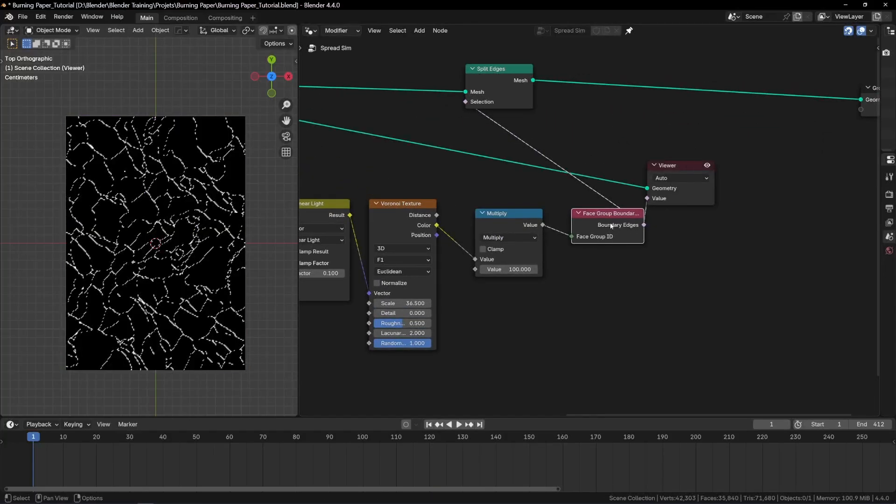
click(518, 87)
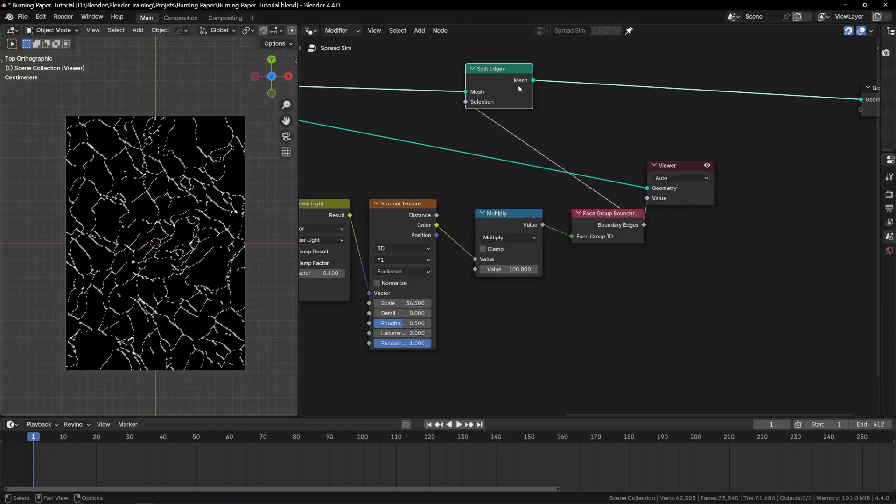
drag(652, 149, 725, 220)
key(x)
scroll(568, 228, down, 6)
- Frame the nodes feeding Split Edges under the label Edge Split, and move the Spread Solver and its input nodes away from the frame
drag(567, 230, 553, 239)
scroll(546, 241, down, 6)
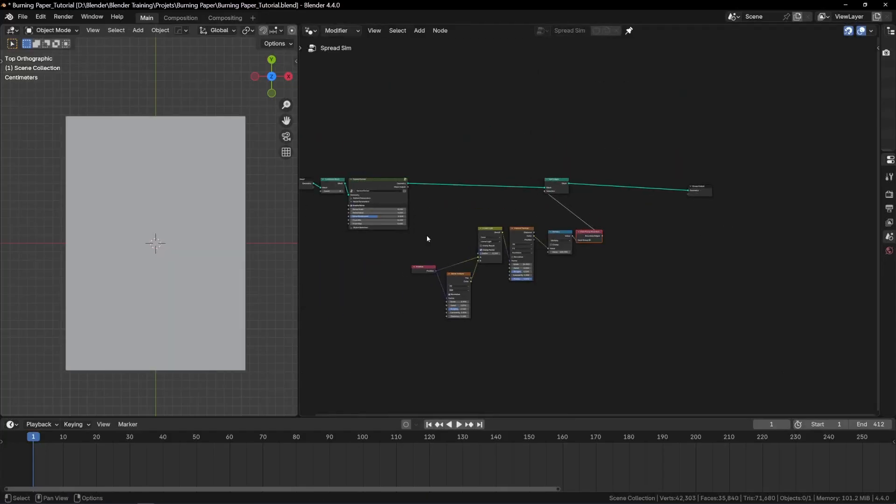
drag(427, 234, 648, 319)
key(ctrl+j)
drag(540, 223, 591, 219)
key(F2)
text(Edge Split)
key(Return)
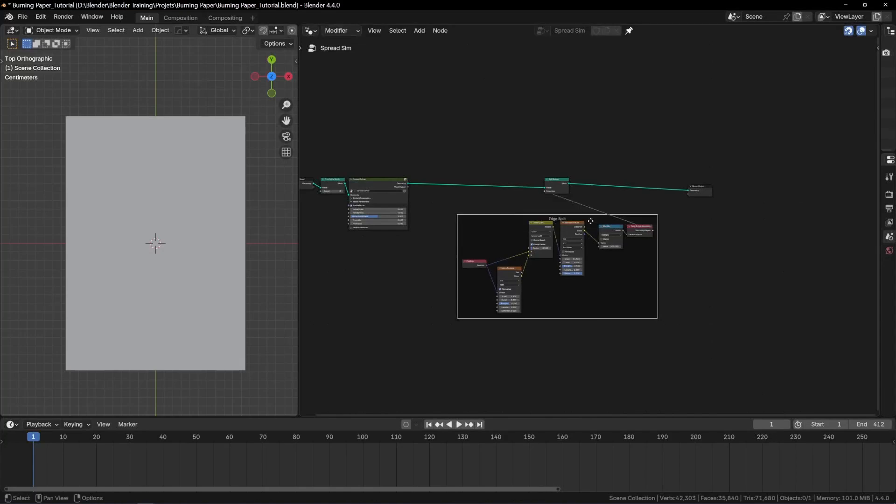
middle_drag(377, 165, 508, 193)
drag(547, 253, 433, 255)
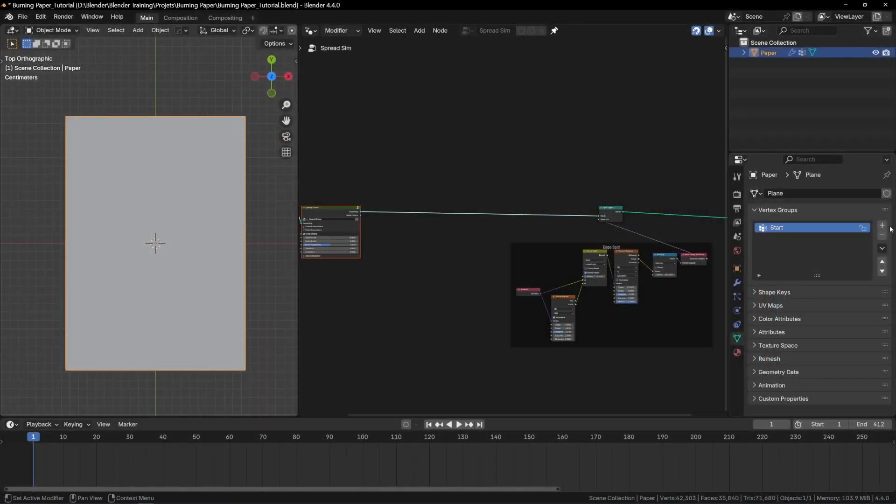
- Add two vertex groups named Pin and Shrink to the Paper object
click(883, 227)
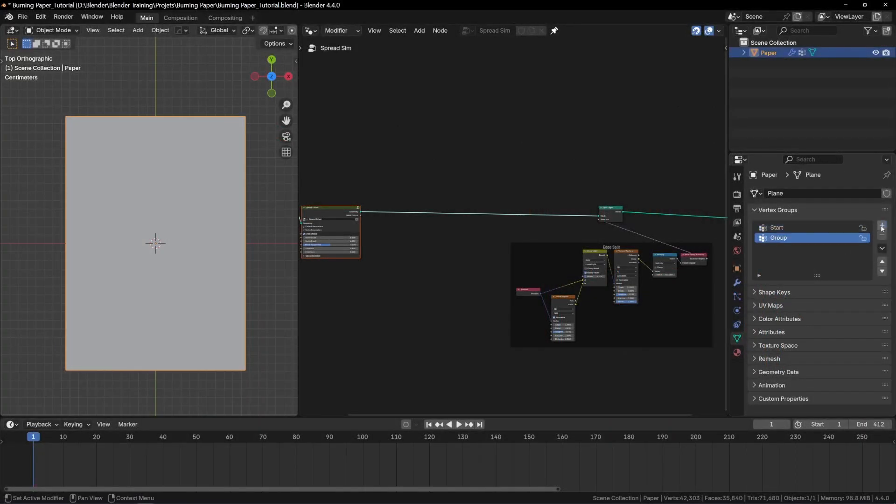
double_click(776, 239)
text(Pin)
key(Return)
click(882, 227)
double_click(776, 248)
text(Shr)
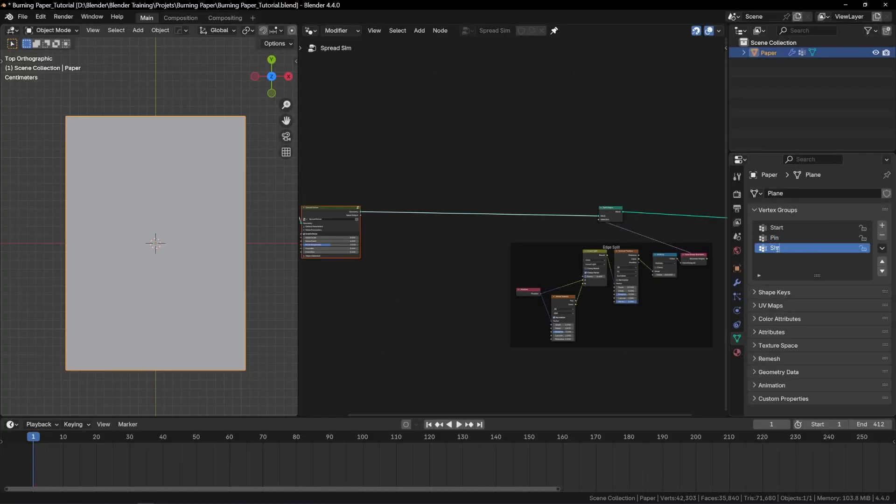
text(ink)
key(Return)
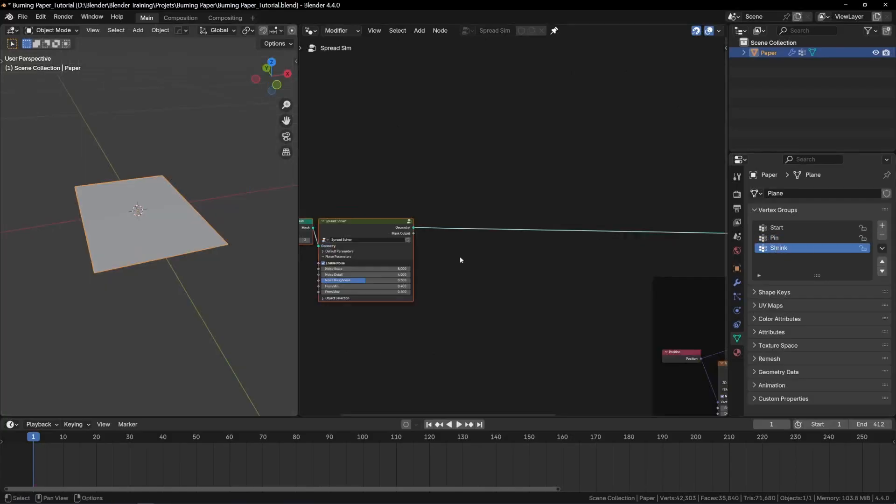
- Insert a Store Named Attribute node after the Spread Solver, choose the Pin attribute and connect Mask Output to its Value
key(shift+a)
text(store)
key(Return)
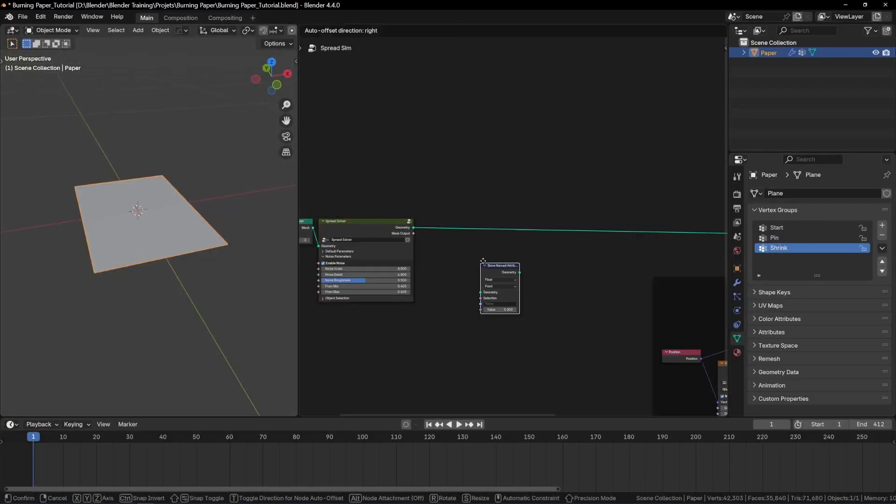
click(483, 204)
scroll(511, 247, up, 3)
click(488, 244)
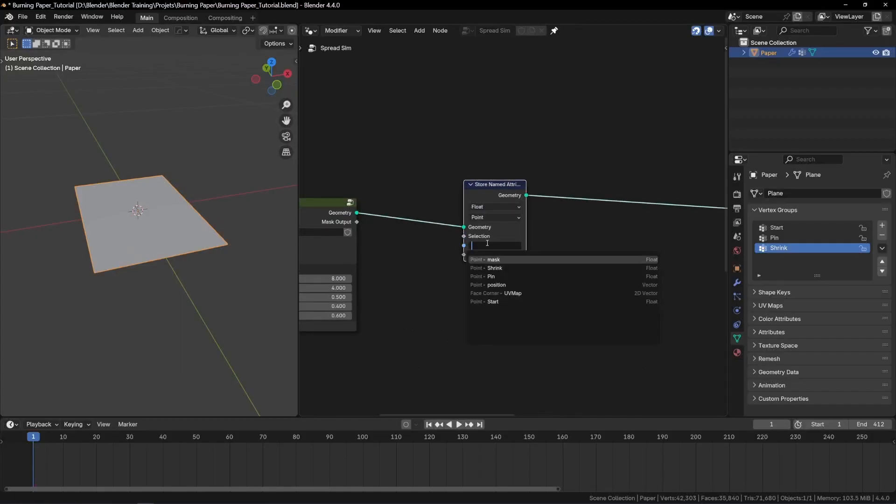
click(488, 276)
drag(357, 222, 464, 255)
- Switch the paper to Weight Paint mode and play the simulation from the first frame with the Pin vertex group active
key(ctrl+Tab)
click(99, 209)
click(768, 242)
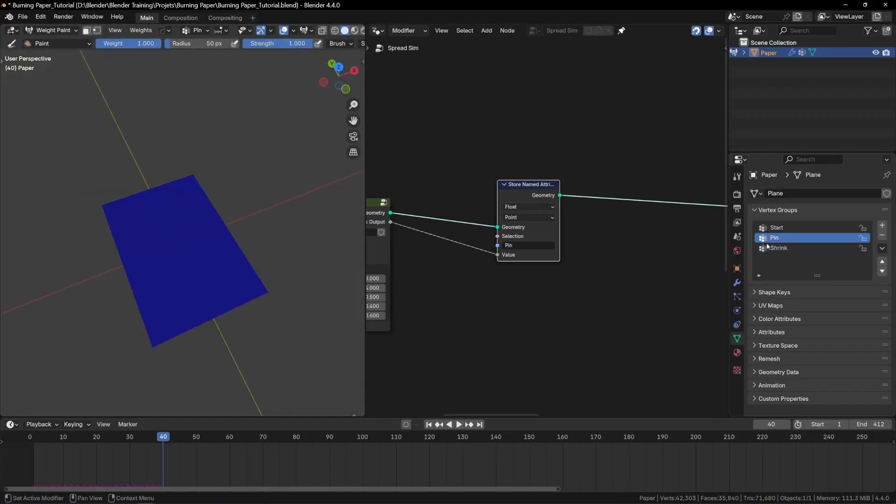
key(shift+Left)
key(space)
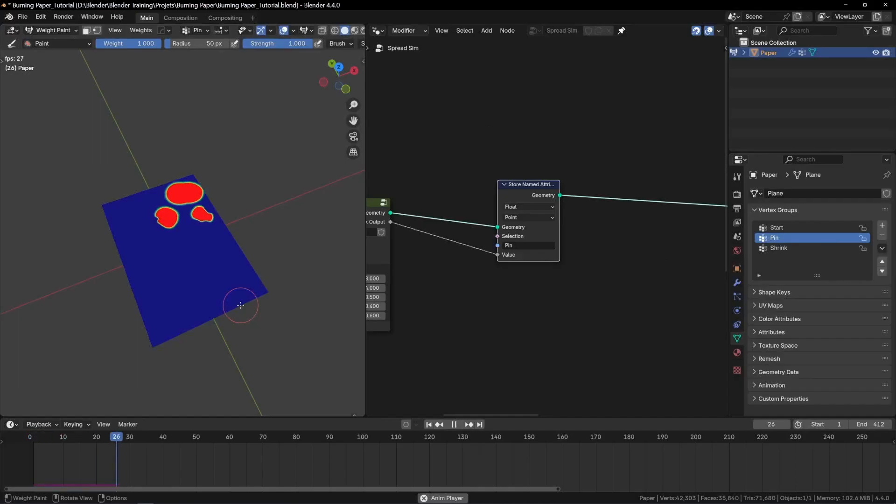
key(space)
- Turn off Enable Random Selection in the Spread Solver node's Default Parameters
middle_drag(458, 232, 603, 209)
scroll(416, 252, up, 2)
scroll(416, 252, up, 1)
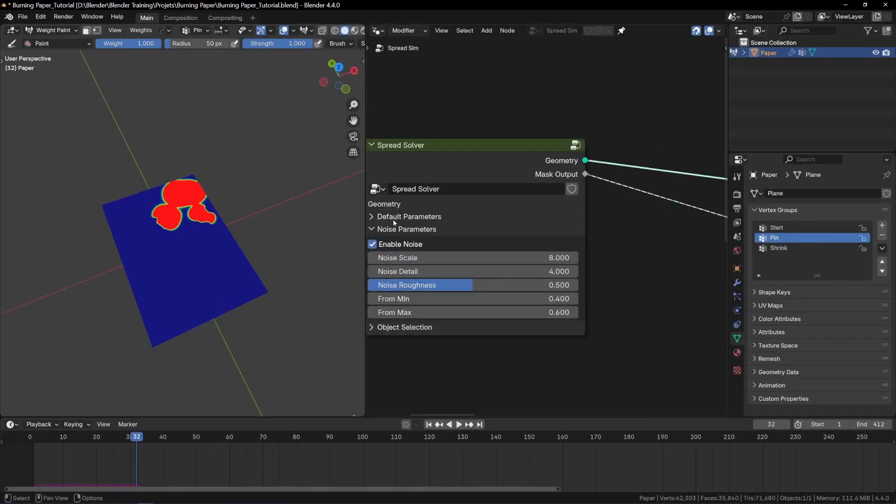
click(393, 220)
scroll(394, 243, up, 1)
click(389, 242)
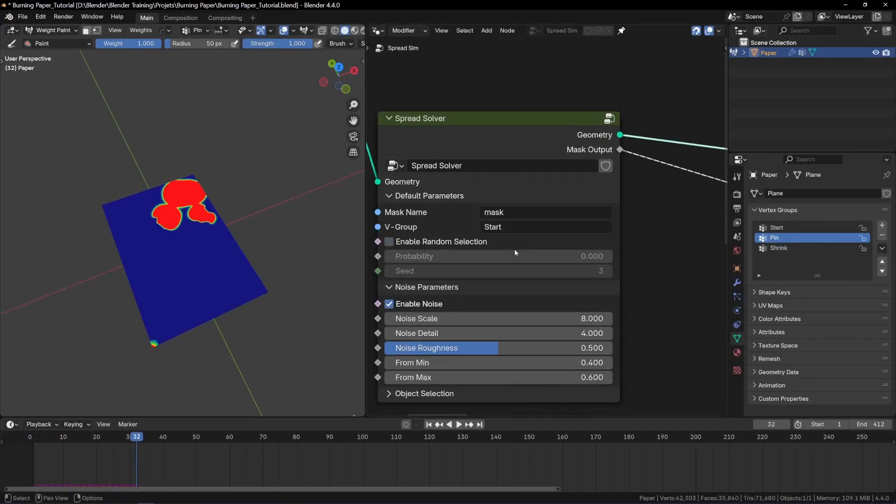
- Replay the simulation from the first frame to check how the Pin weights spread across the paper
key(shift+Left)
key(space)
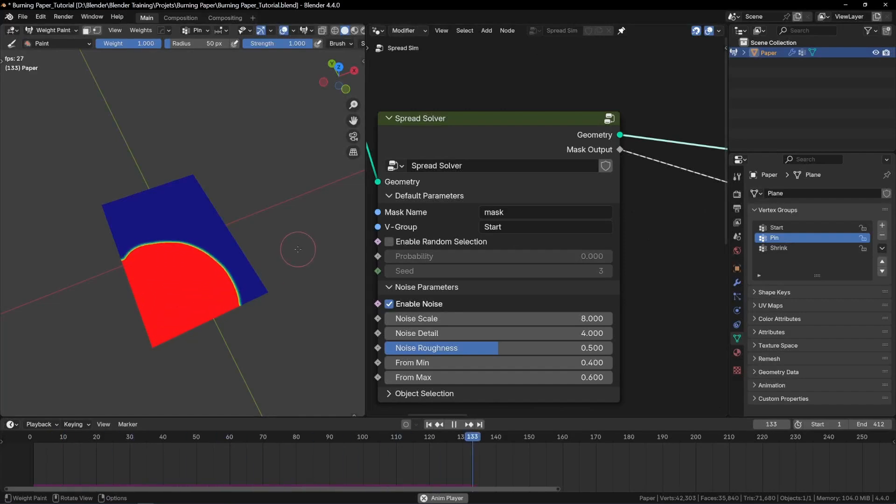
key(space)
- Insert a Map Range node between Mask Output and the Pin attribute's Value, with To Min 1 and To Max 0
scroll(664, 191, down, 3)
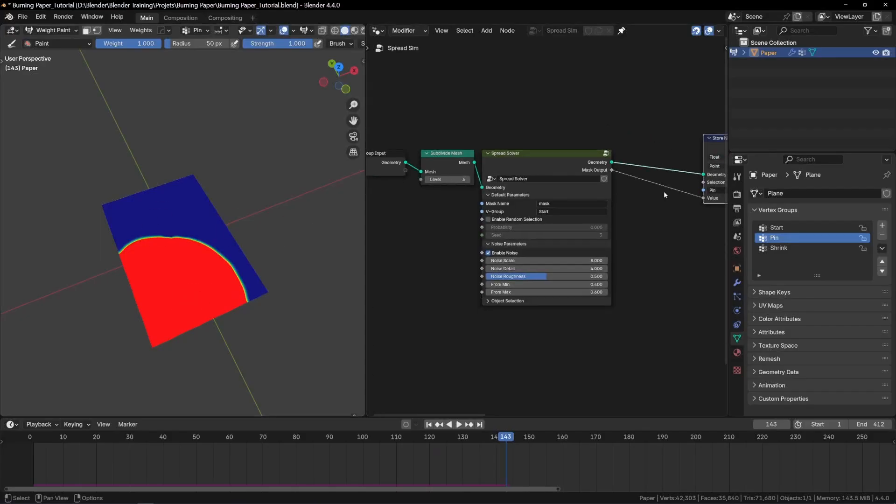
key(shift+a)
text(map)
key(Return)
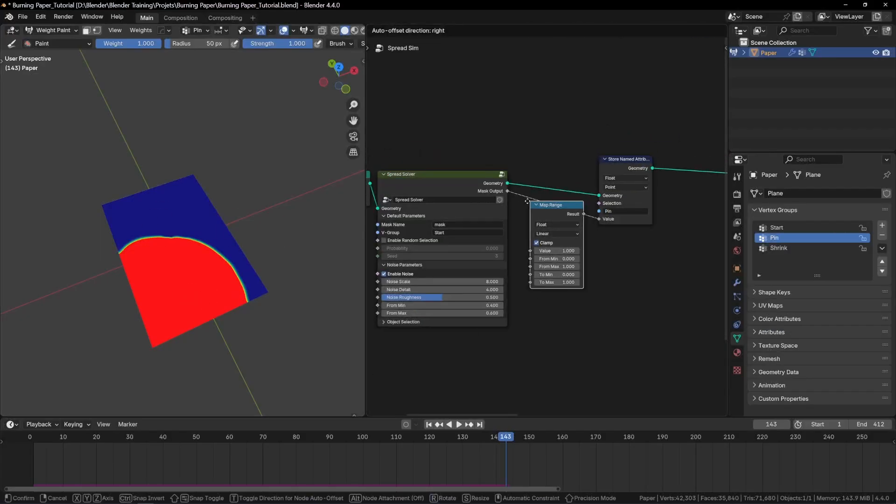
click(526, 204)
text(1)
key(Tab)
text(0)
key(Return)
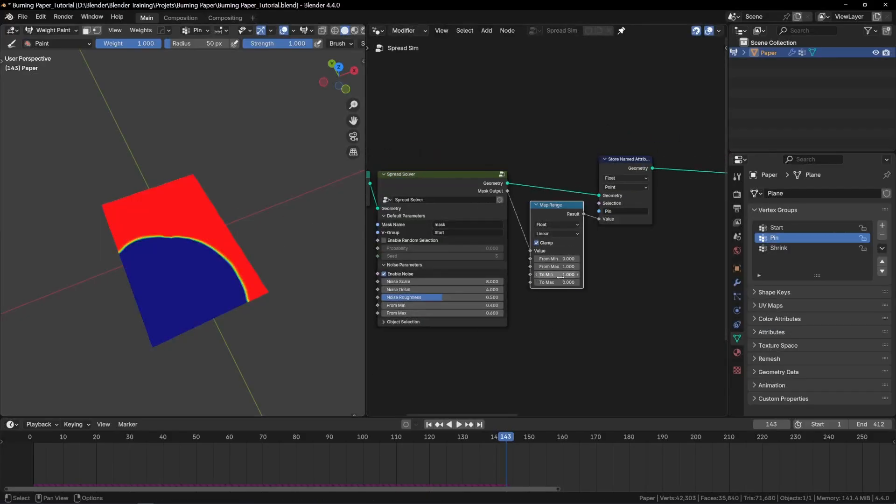
- Shift the Map Range and Pin attribute nodes aside, and insert a duplicate Store Named Attribute before Pin, set to the Shrink attribute
key(g)
click(597, 266)
click(674, 164)
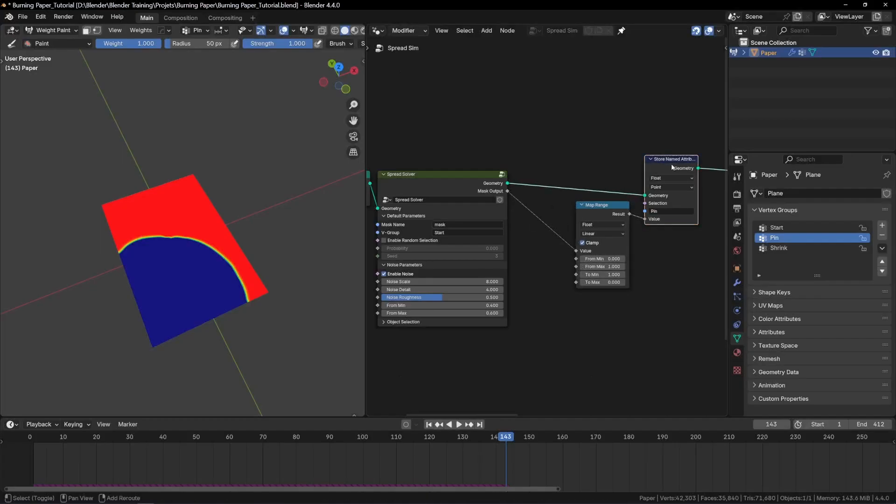
key(shift+d)
click(559, 159)
scroll(562, 198, up, 5)
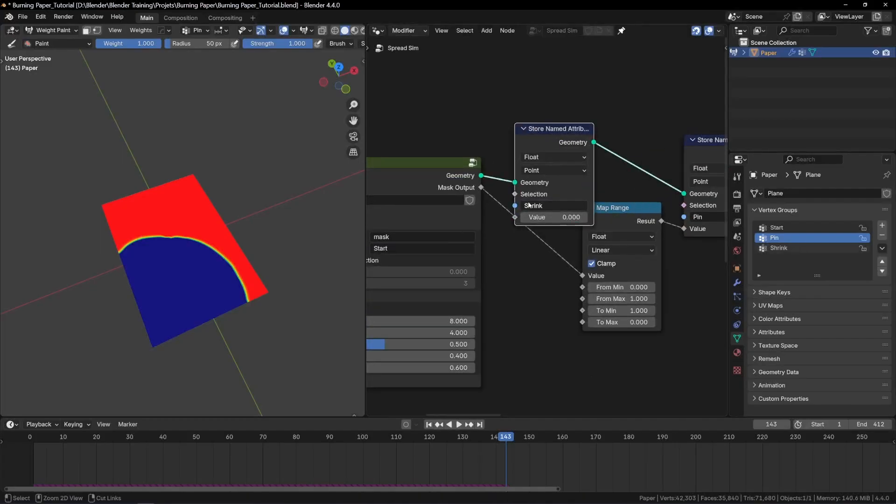
- Connect the Spread Solver's Mask Output to the Shrink attribute's Value, and tidy the layout with the Map Range node collapsed beneath the Shrink node
click(474, 189)
scroll(521, 217, down, 3)
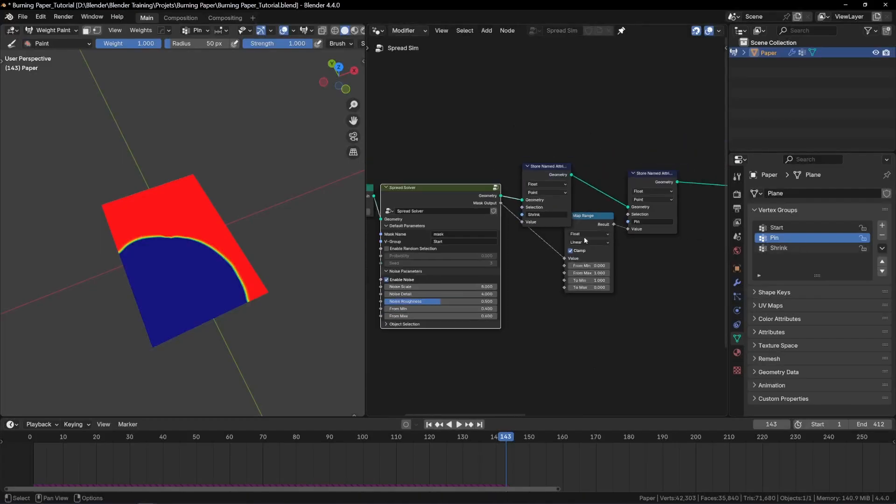
drag(591, 224, 546, 240)
click(549, 238)
drag(521, 140, 553, 251)
key(g)
click(595, 260)
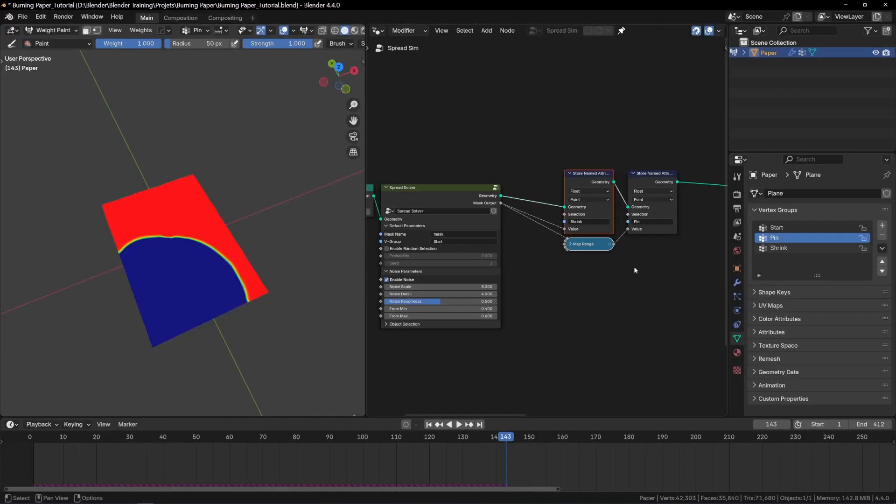
- Return to frame 1 in Object Mode and save an incremental copy of the file as Burning Paper_Tutorial5.blend
scroll(597, 266, down, 4)
key(shift+Left)
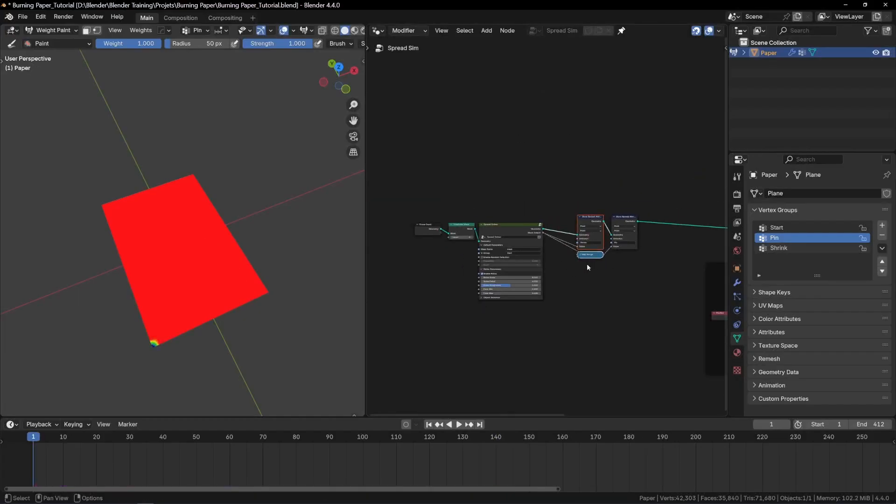
key(ctrl+Tab)
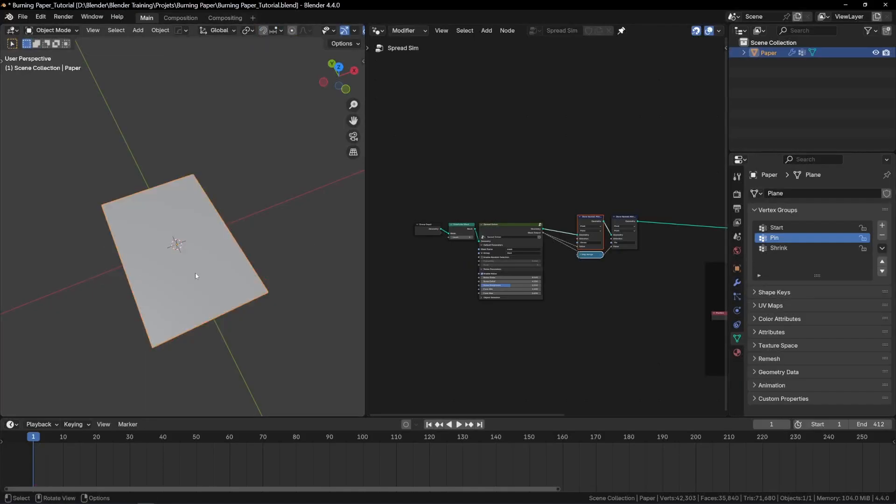
key(ctrl+alt+s)
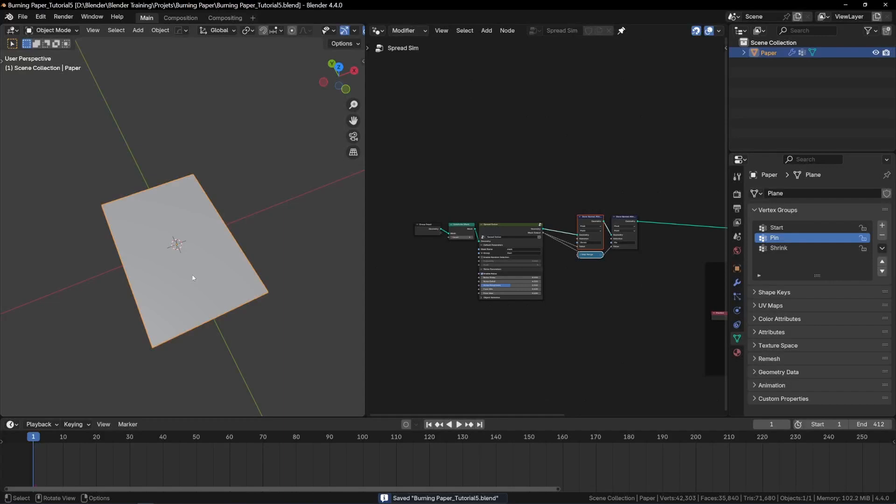
- Add a Cloth modifier to the Paper object and show its physics settings in an enlarged Properties editor
click(737, 282)
click(784, 216)
mouse_move(743, 285)
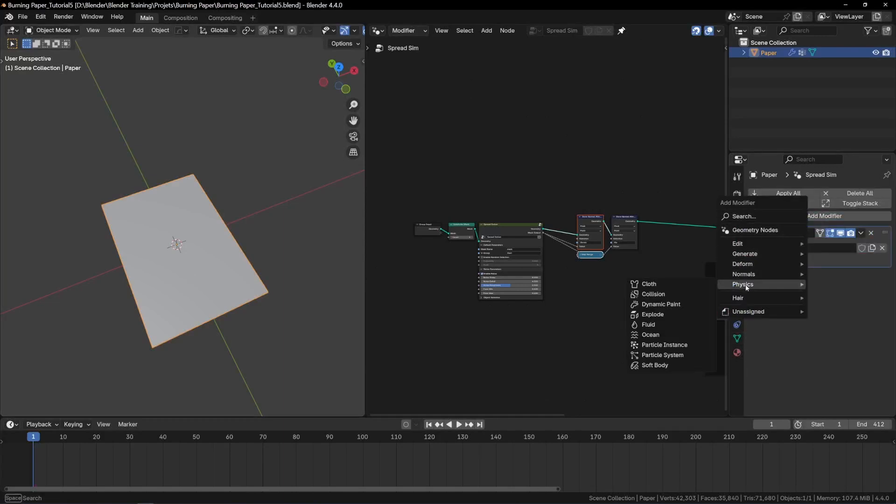
click(657, 286)
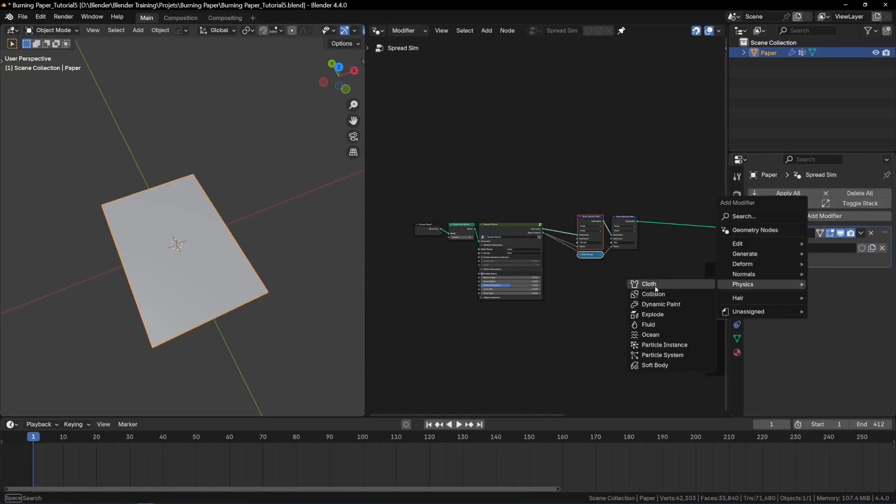
click(871, 275)
drag(728, 210, 633, 196)
drag(732, 152, 732, 73)
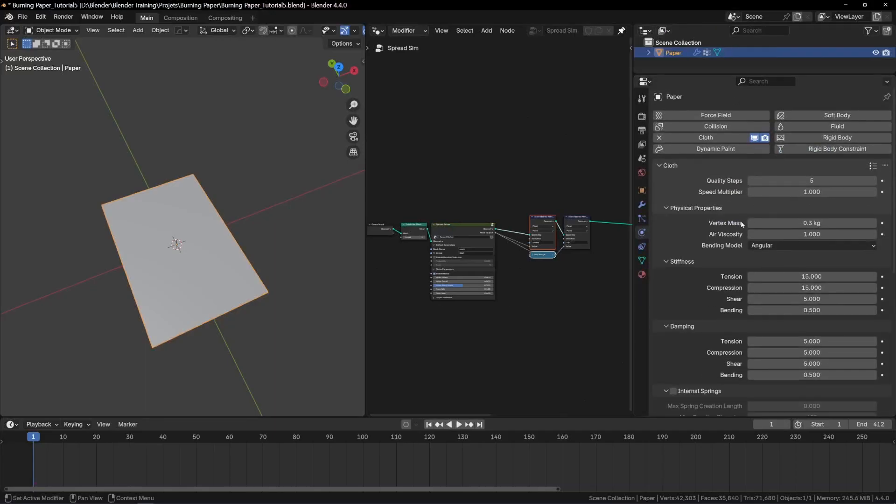
- Set the Pin Group in the cloth's Shape settings to the Pin vertex group
scroll(703, 256, down, 6)
scroll(704, 256, down, 5)
click(668, 259)
click(666, 222)
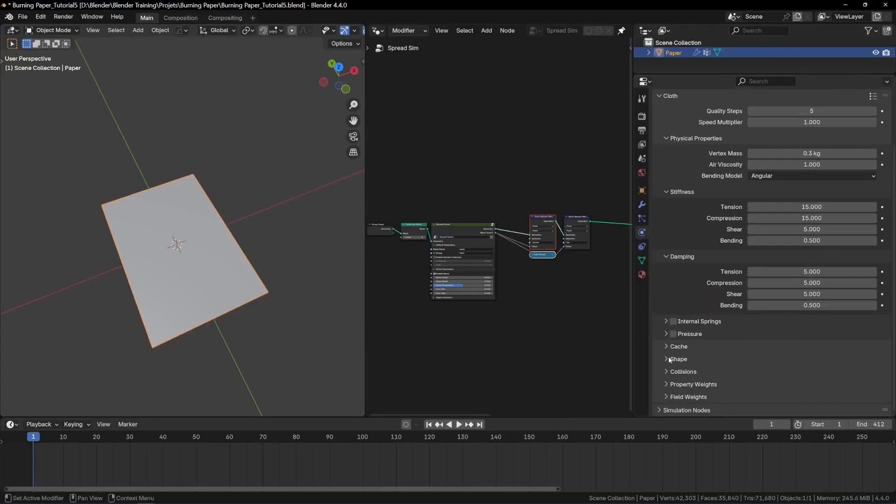
click(669, 359)
scroll(733, 285, down, 4)
click(777, 296)
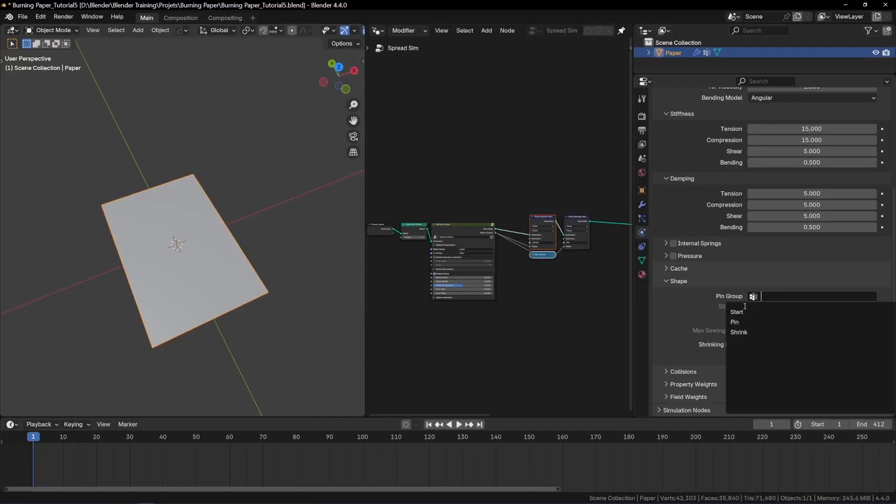
click(741, 322)
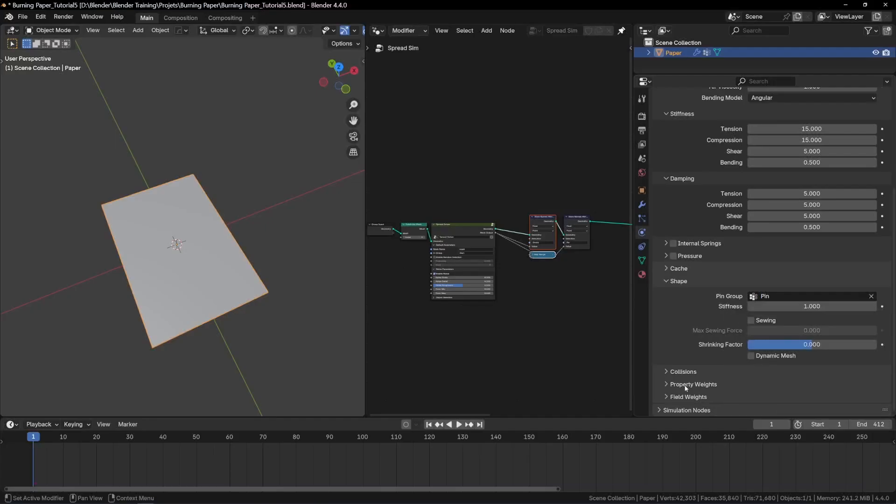
- In the cloth's Property Weights, set the Shrinking Group to Shrink and Max Shrinking to 0.5
click(686, 385)
scroll(726, 297, down, 5)
click(772, 370)
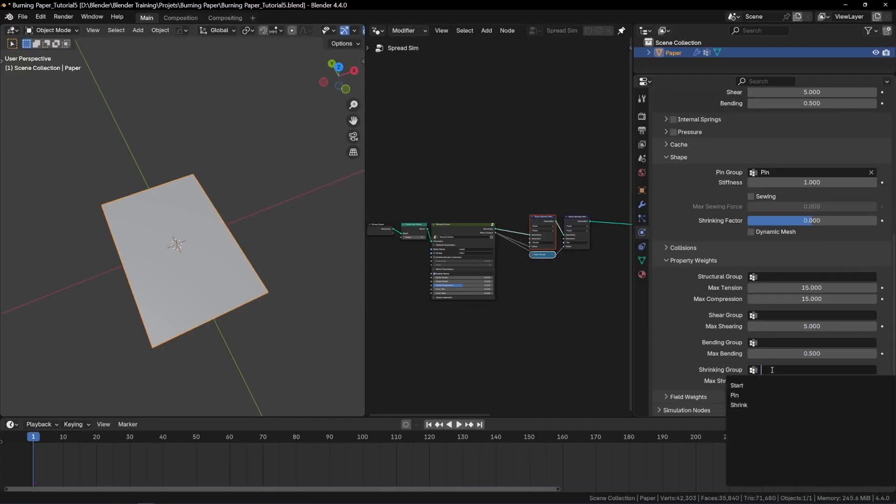
click(821, 405)
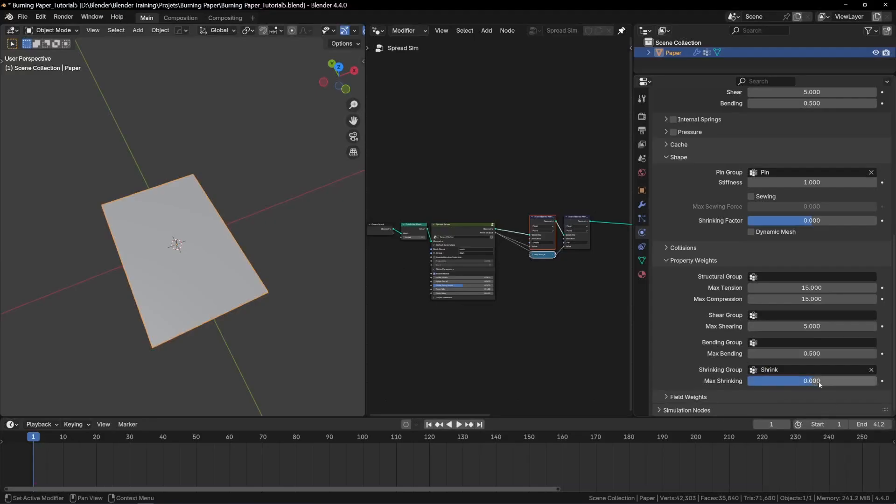
click(820, 383)
text(.5)
key(Return)
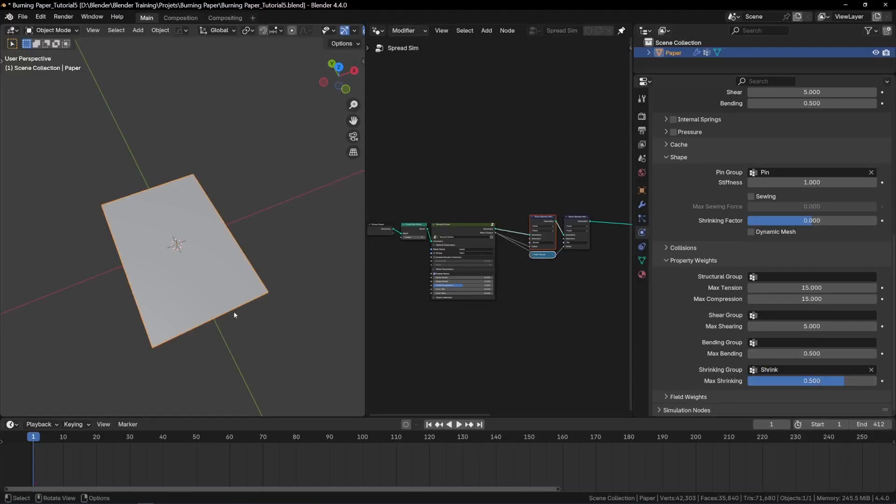
- Play the cloth simulation from a low side view to examine how the burning corner of the paper behaves
middle_drag(235, 314, 284, 291)
key(space)
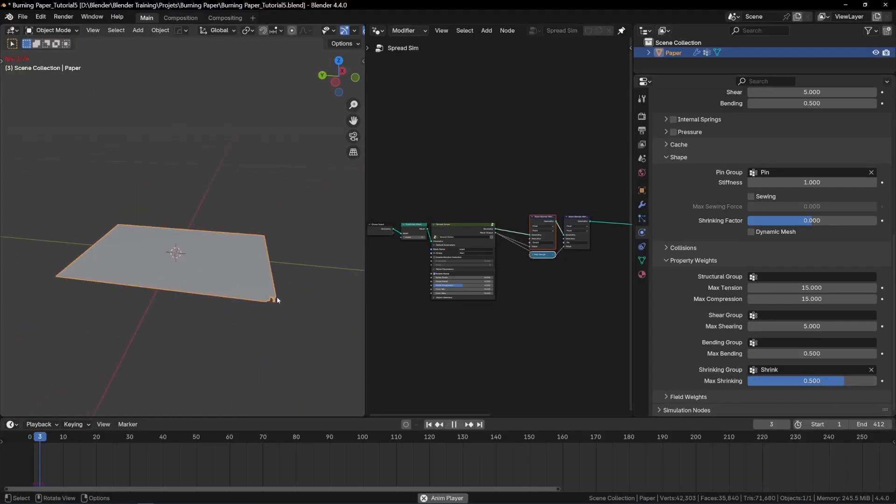
scroll(276, 297, up, 4)
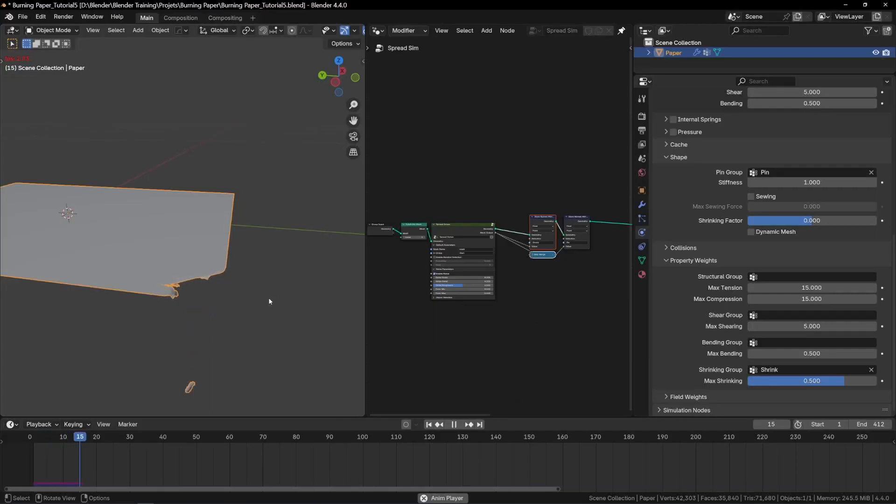
key(Escape)
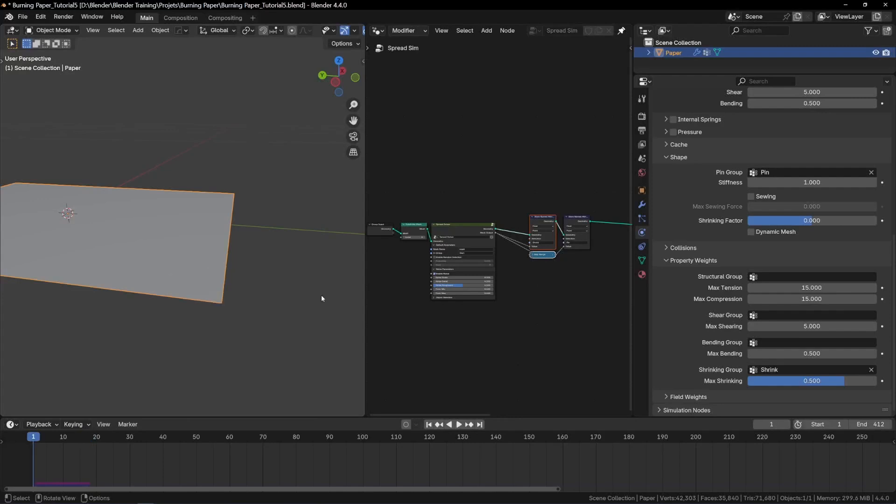
- Open the Scene properties
click(642, 158)
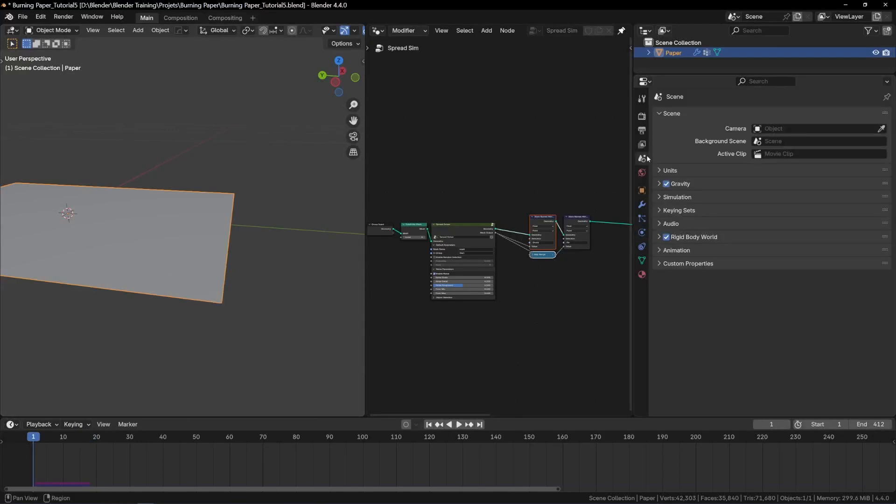
- Set the scene's Z gravity to positive 9.81 m/s² so that it pulls upward
click(658, 184)
double_click(762, 220)
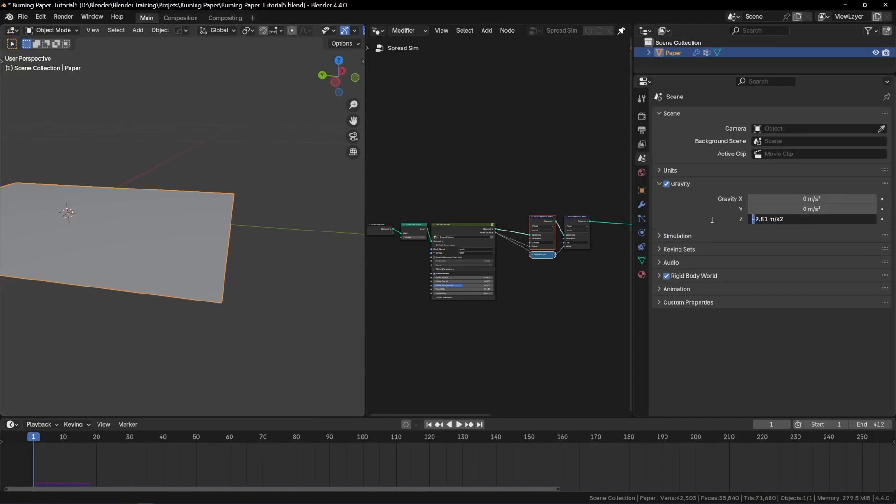
key(Return)
- Widen the 3D viewport and play the paper's cloth simulation, then return to the first frame
scroll(205, 278, down, 2)
shift+middle_drag(206, 279, 292, 282)
drag(364, 252, 523, 252)
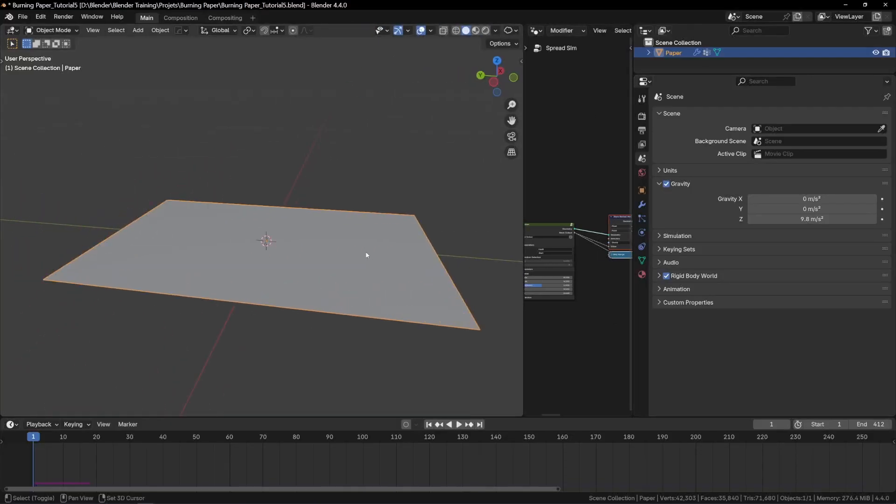
key(space)
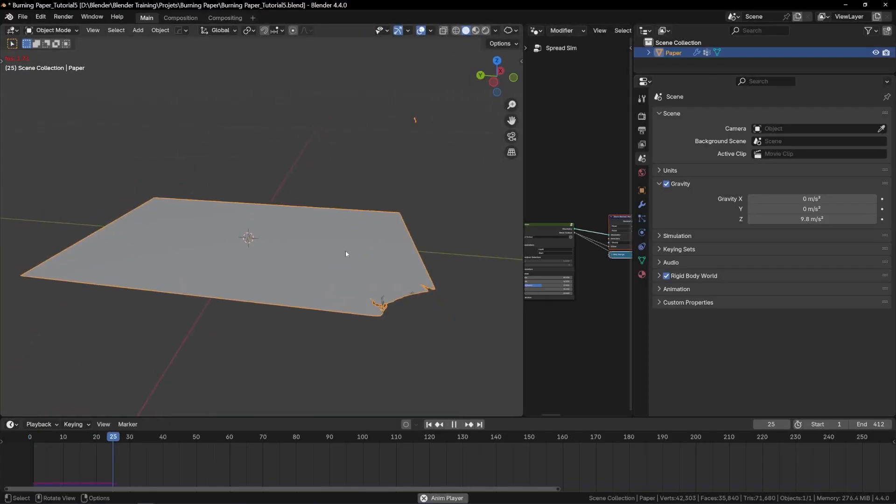
key(Escape)
- Set the paper's cloth vertex mass to 0.1 kg, air viscosity to 5 and speed multiplier to 0.8
click(642, 232)
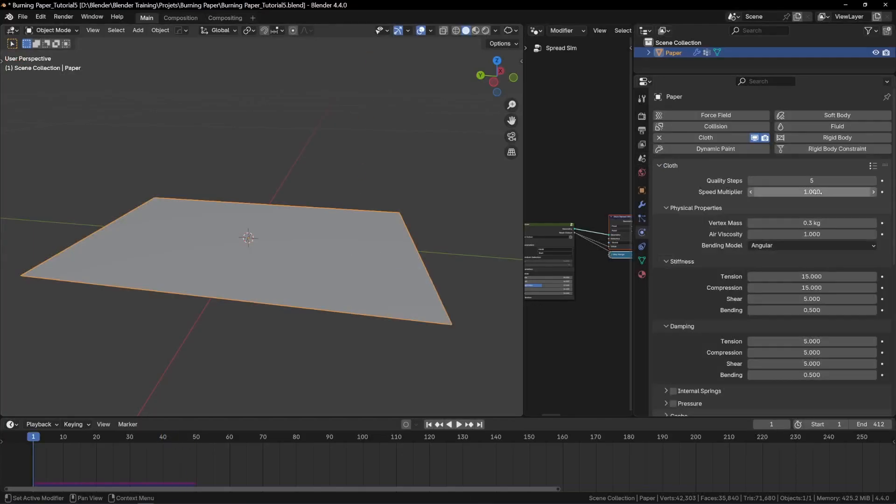
click(794, 223)
text(.1)
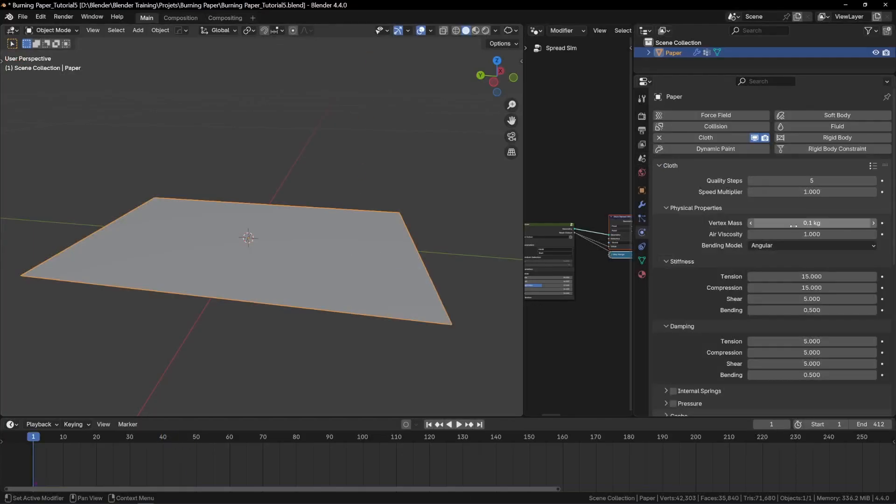
key(Return)
click(799, 234)
key(Return)
key(Return)
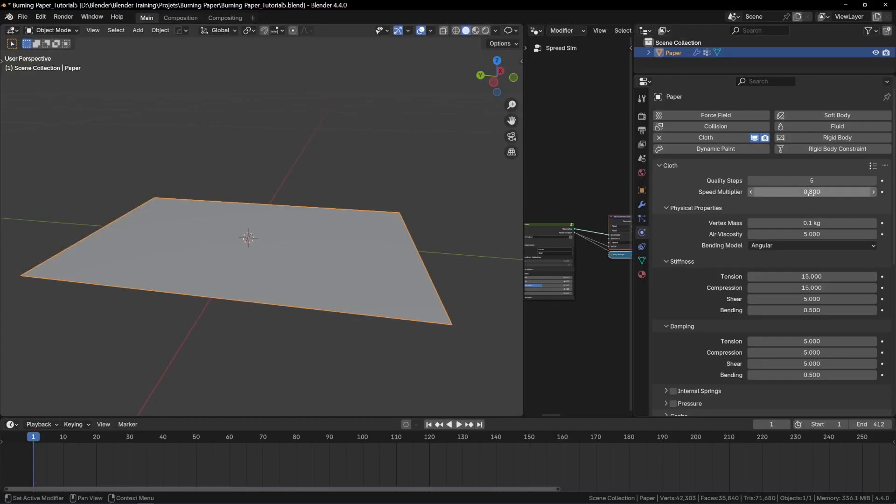
- Set the cloth stiffness to tension 250, compression 40, shear 40 and bending 80
click(801, 277)
text(250)
key(Tab)
text(40)
key(Tab)
text(40)
key(Tab)
- Set the cloth damping to 50 for tension, compression and shear, and 25 for bending
scroll(719, 246, down, 4)
drag(797, 256, 797, 279)
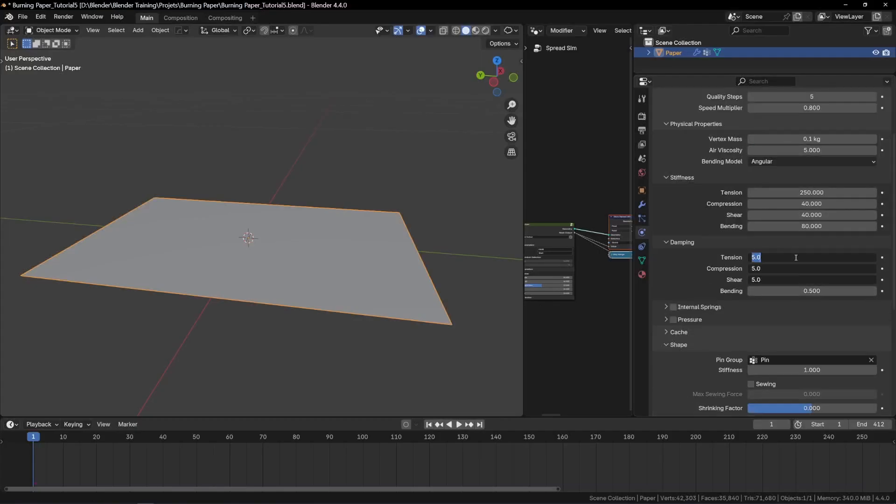
text(50)
key(Return)
click(794, 290)
text(25)
key(Return)
- Set the cloth property weights to max tension 520, max compression 80, max shearing 80 and max bending 150
scroll(740, 279, down, 10)
text(0)
key(Tab)
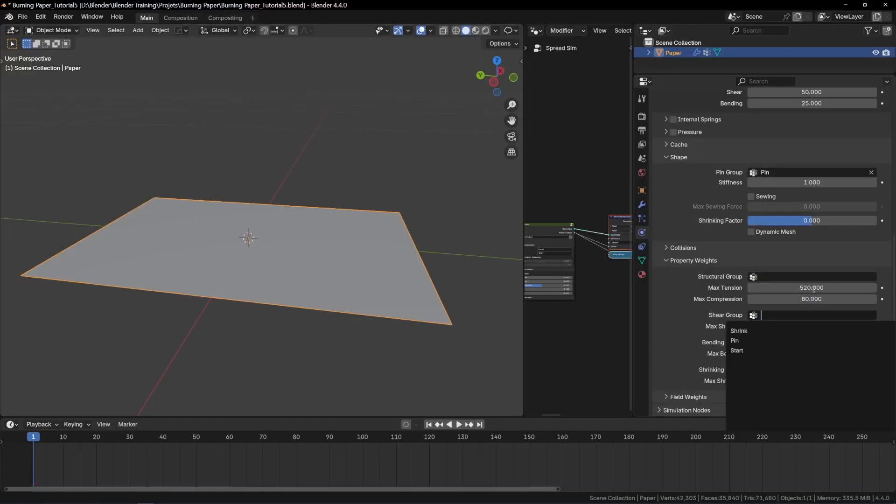
click(812, 327)
text(80)
click(811, 353)
text(150)
key(Return)
scroll(387, 285, down, 1)
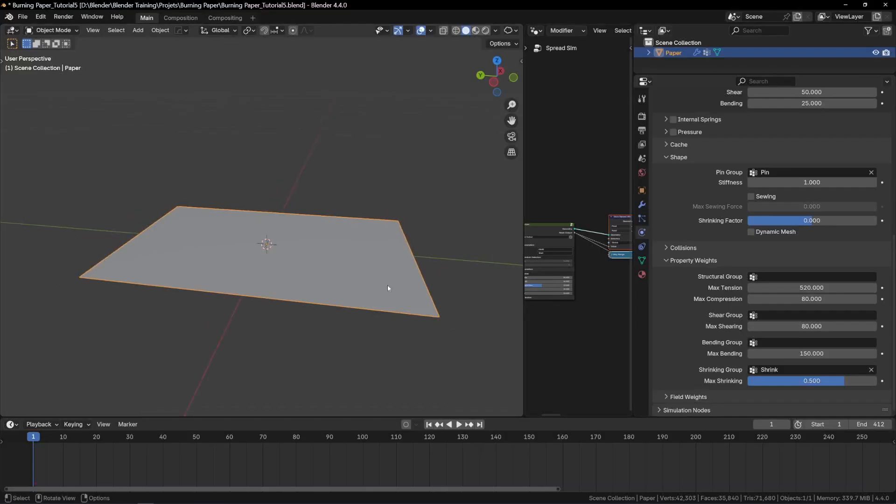
- Add a Turbulence force field to the scene
scroll(388, 285, down, 2)
middle_drag(387, 285, 323, 268)
key(shift+a)
mouse_move(318, 274)
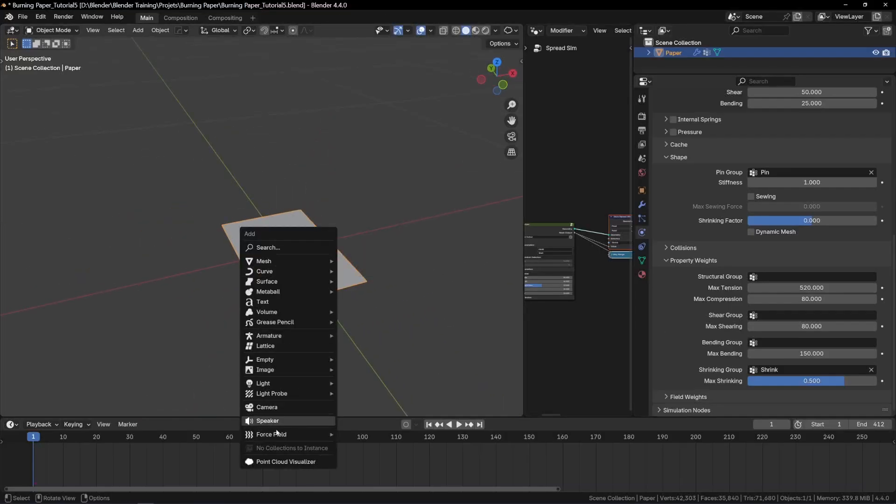
mouse_move(294, 434)
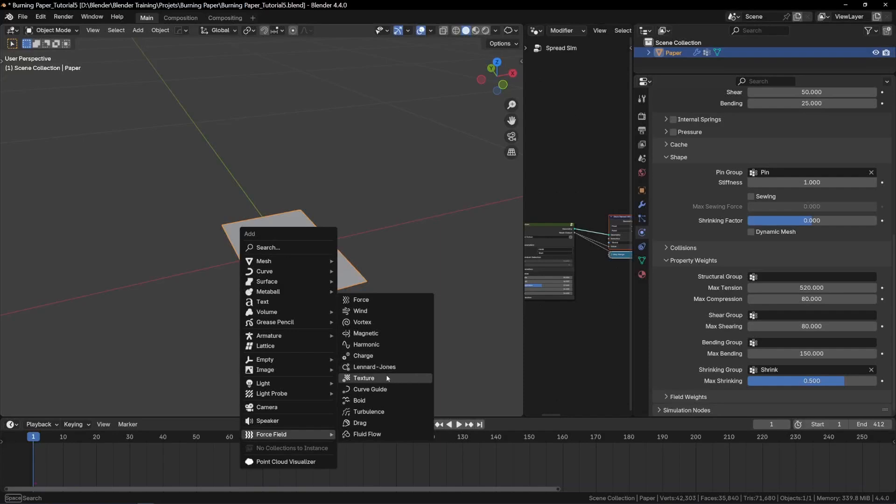
click(382, 411)
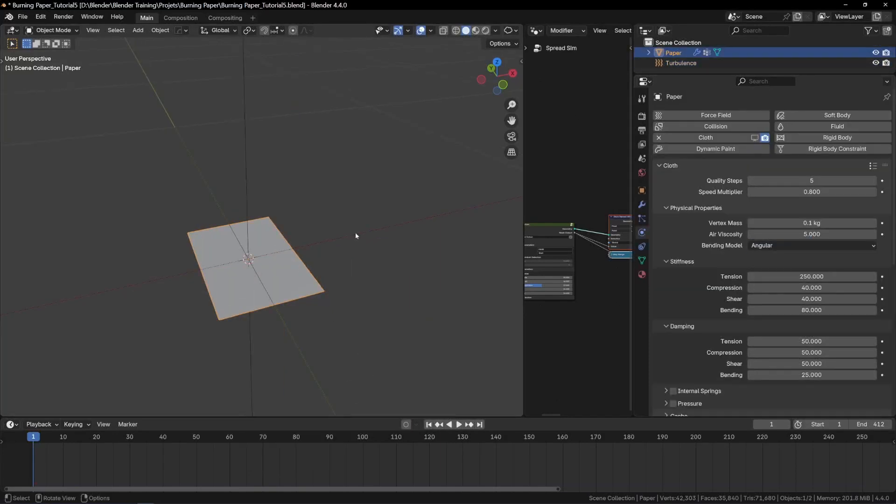
- Drive the turbulence field's Z location with #frame/60, Y rotation with #frame/30 and Z rotation with #frame/25
click(356, 233)
key(n)
click(450, 104)
text(#frame/60)
key(Tab)
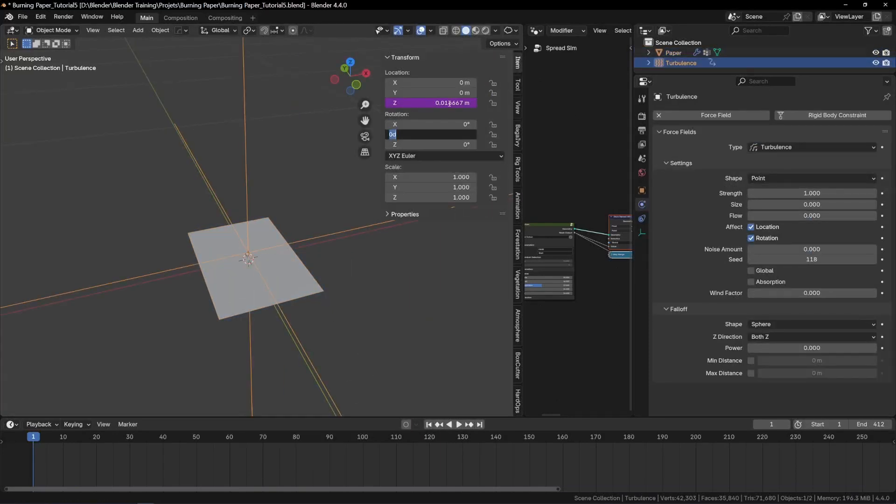
text(#frame/30)
click(434, 145)
text(#frame/25)
- Set the turbulence field's strength to 2 and size to 0.5
click(808, 194)
text(2)
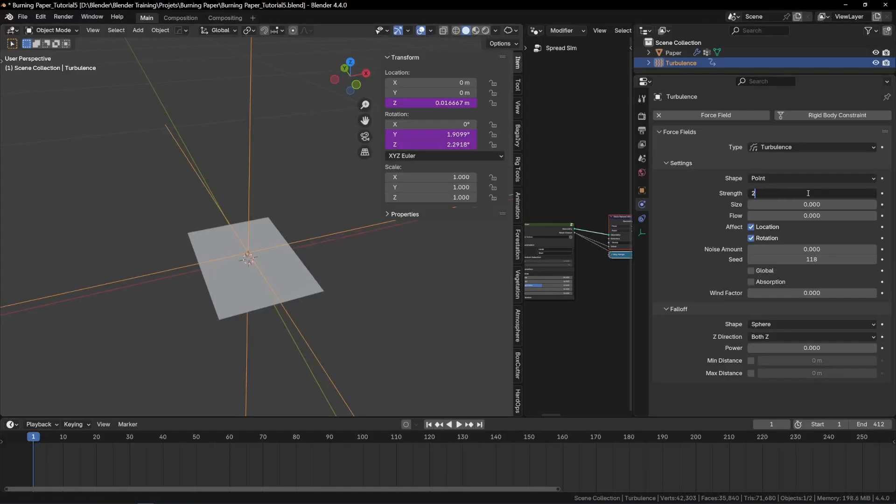
click(799, 203)
text(0.5)
- Play the burning paper simulation with the turbulence, then rewind to the first frame
key(space)
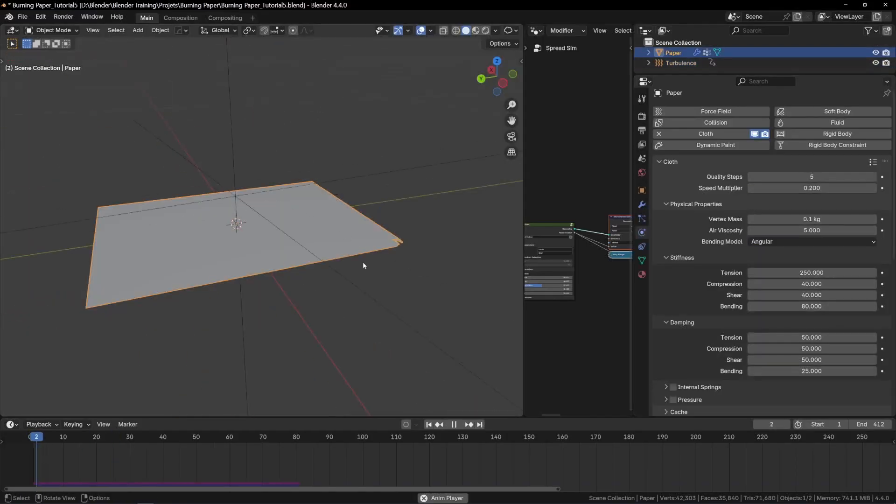
middle_drag(364, 259, 373, 276)
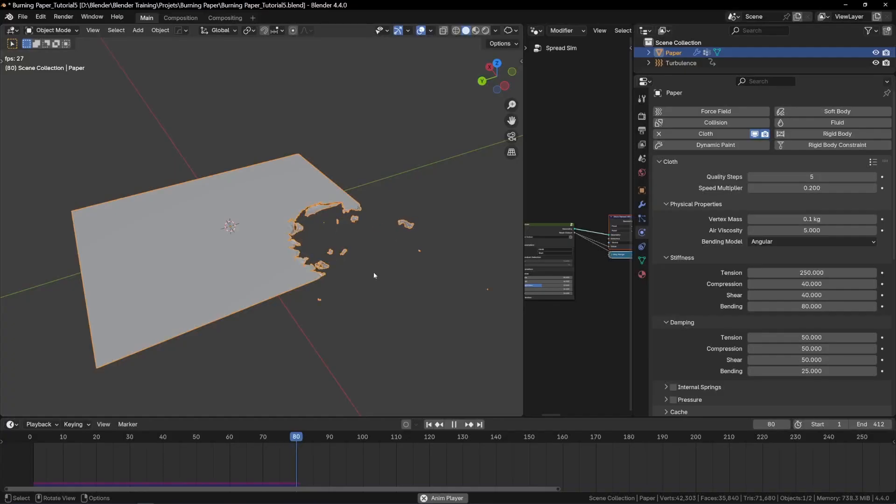
click(429, 425)
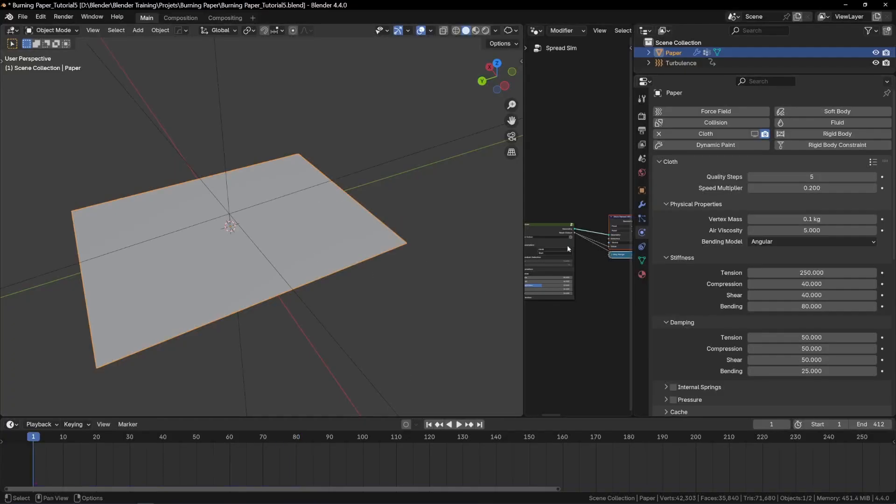
- Preview the spread solver node's output on the paper and play until the spread covers it, stopping at frame 282
ctrl+shift+click(565, 230)
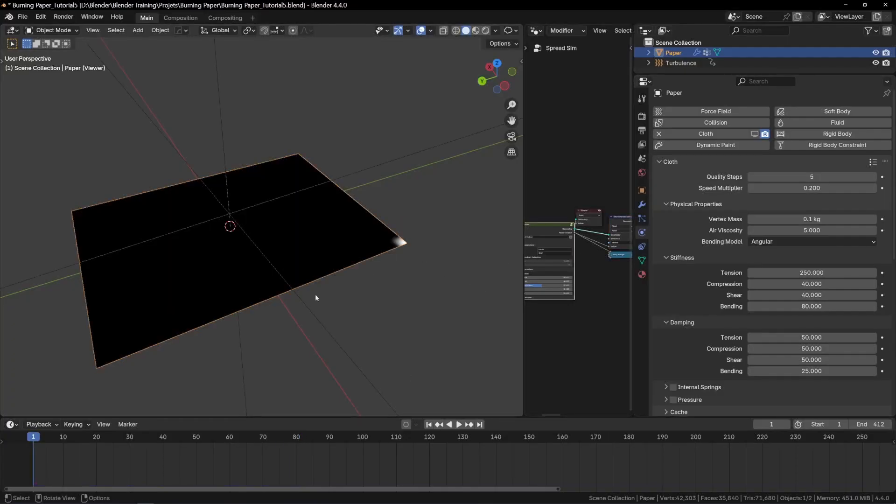
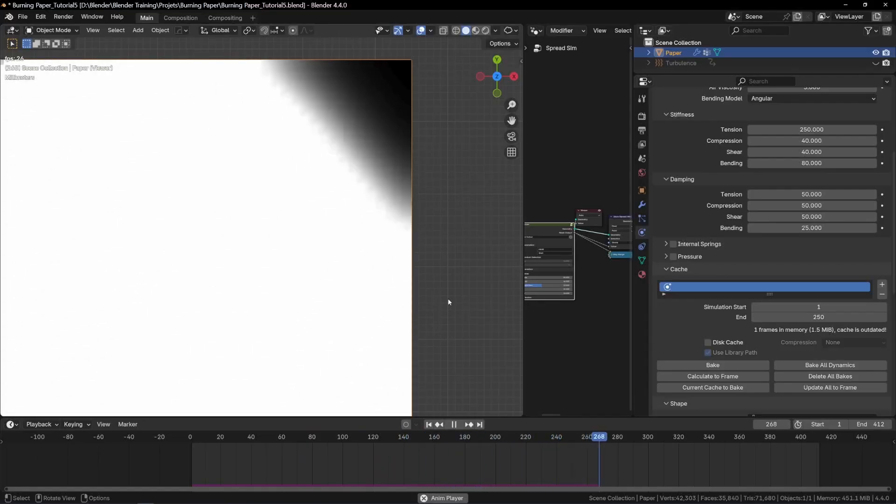
key(space)
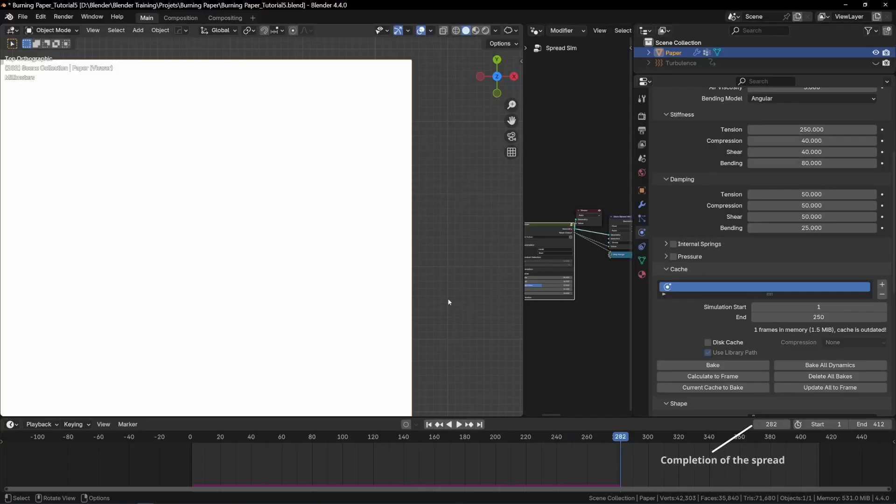
- Set the cloth cache's simulation end to frame 350 and turn the cloth simulation's viewport display back on
click(818, 318)
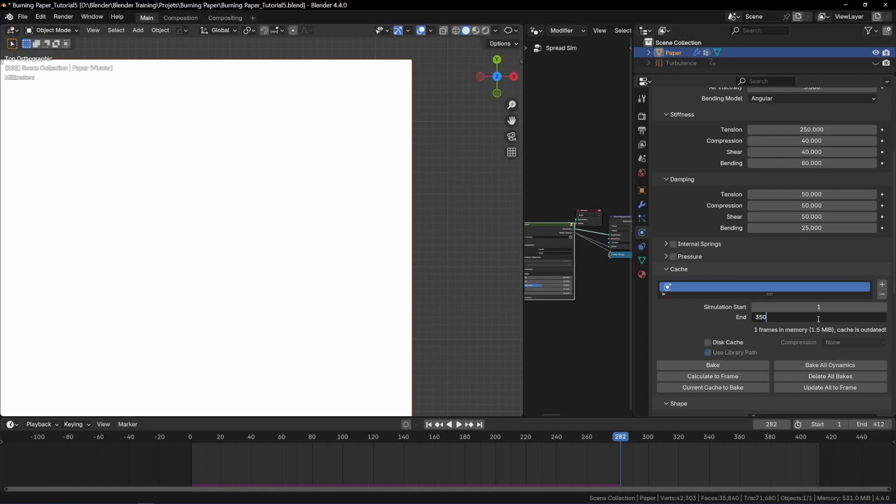
key(Return)
scroll(379, 250, down, 7)
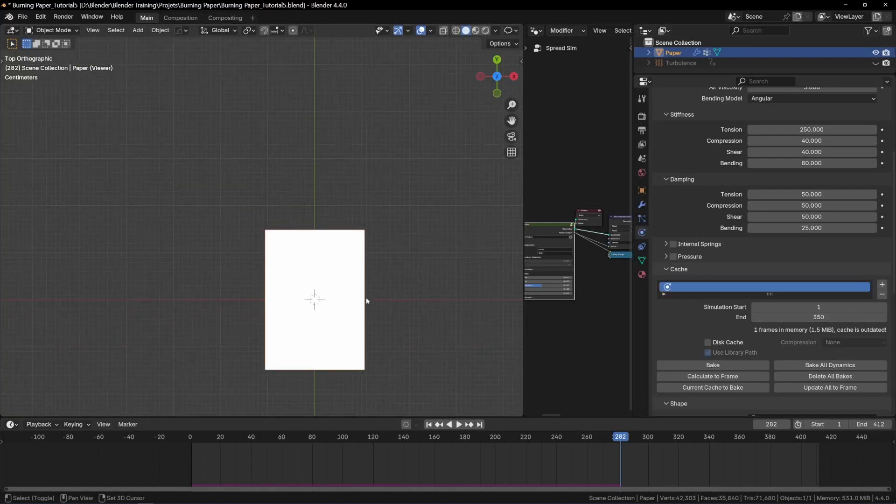
middle_drag(366, 298, 321, 175)
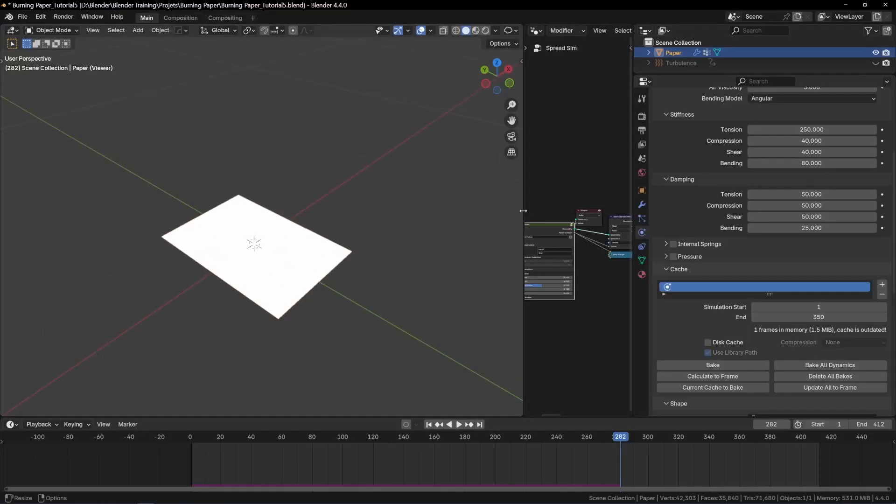
drag(523, 211, 471, 212)
scroll(738, 259, up, 5)
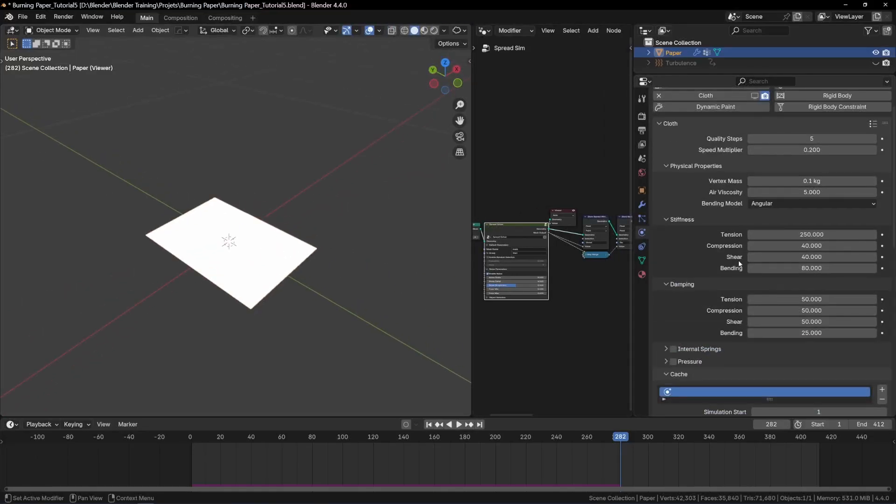
scroll(738, 259, up, 3)
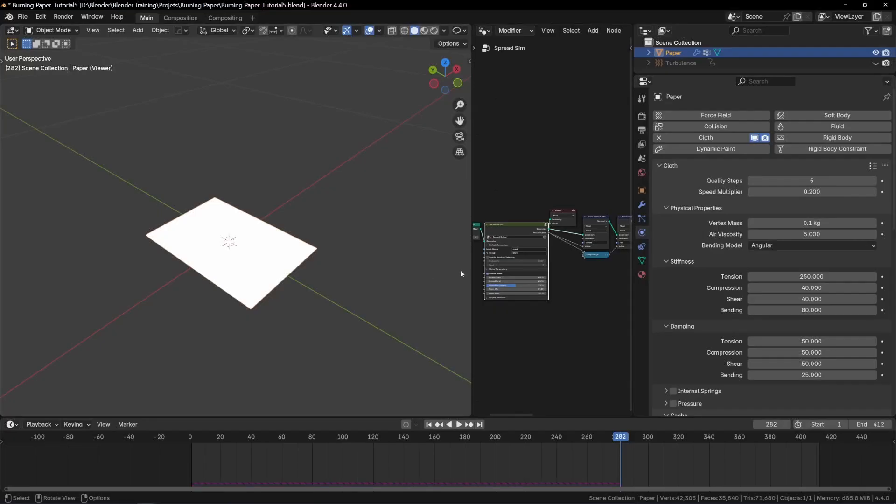
- Return to the first frame and delete the Viewer node from the Spread Sim node tree
key(shift+Left)
click(554, 215)
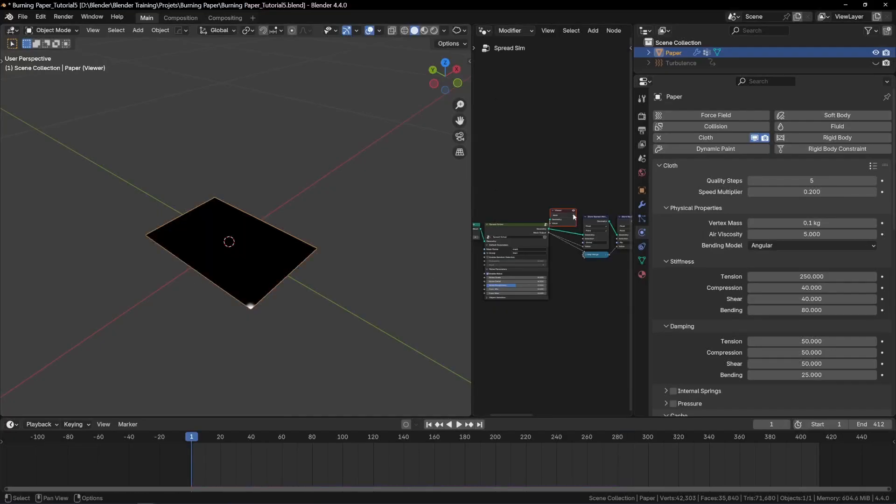
key(x)
- Rename the Paper object as Cloth Sim
key(F2)
text(Cloth Si)
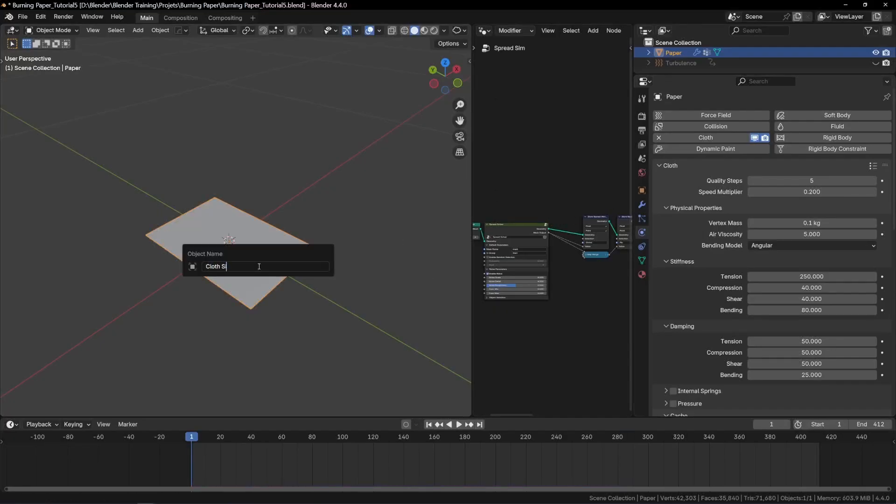
text(m)
key(Return)
- Unhide the turbulence field and rename it as Turbulence Cloth
drag(708, 74, 708, 109)
key(alt+h)
click(294, 196)
key(F2)
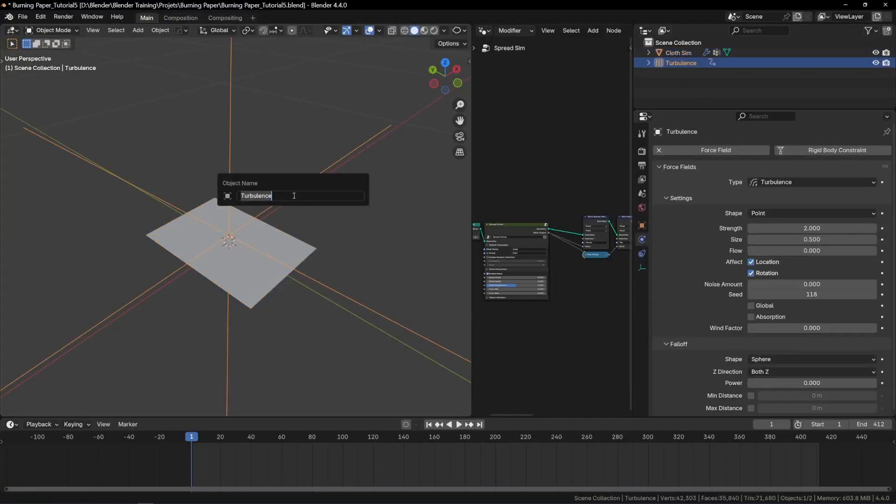
text(Cloth)
key(Return)
- Review the Cloth Sim object's cache, shape and collision settings and save the file
middle_drag(352, 277, 300, 267)
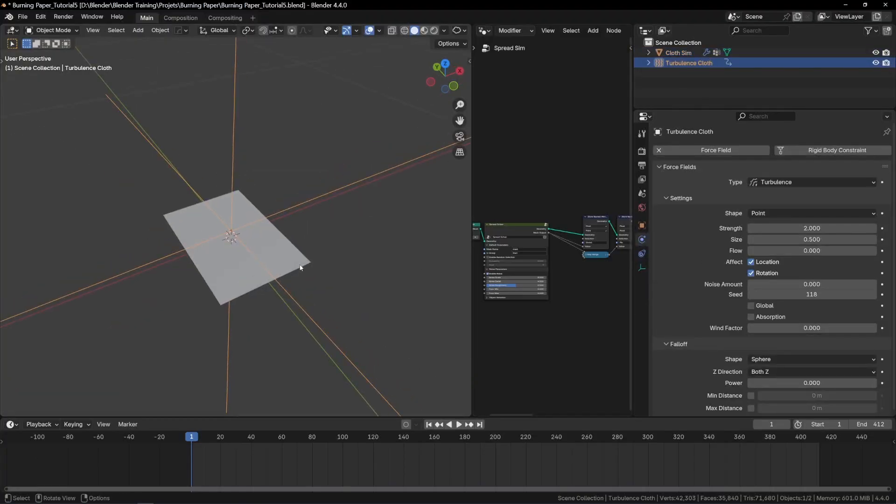
click(300, 267)
scroll(770, 294, down, 10)
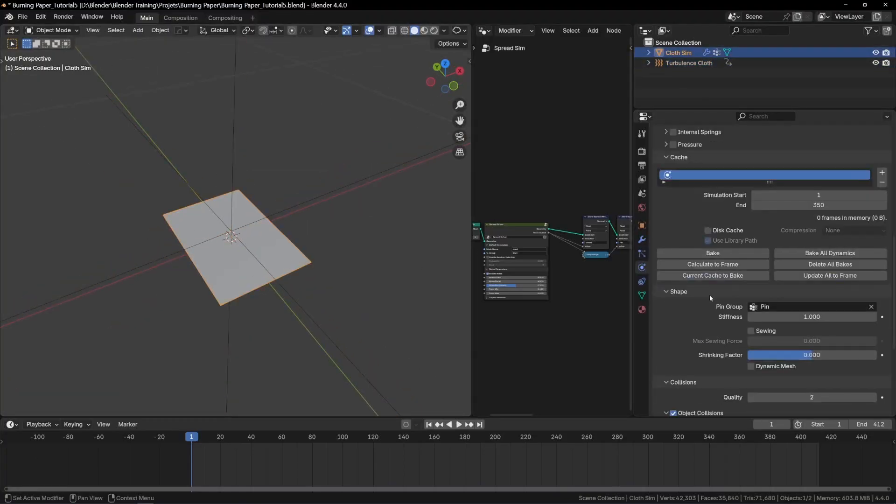
scroll(706, 296, down, 8)
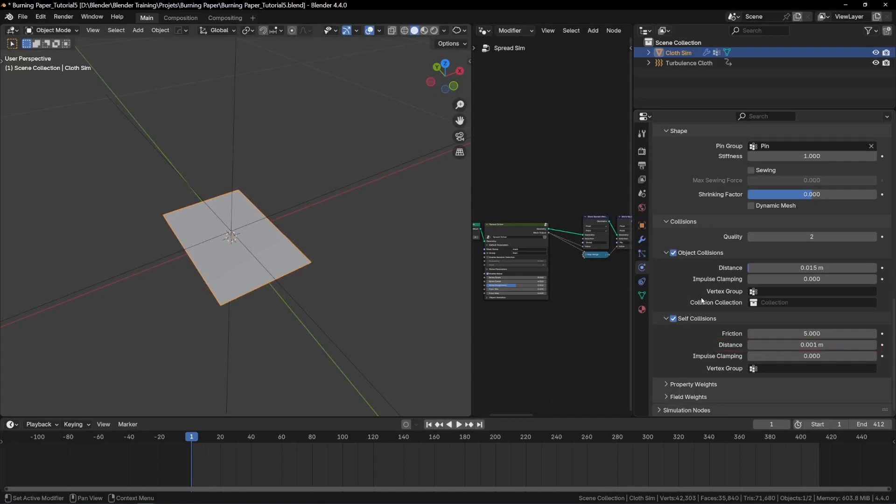
scroll(702, 301, up, 18)
key(ctrl+s)
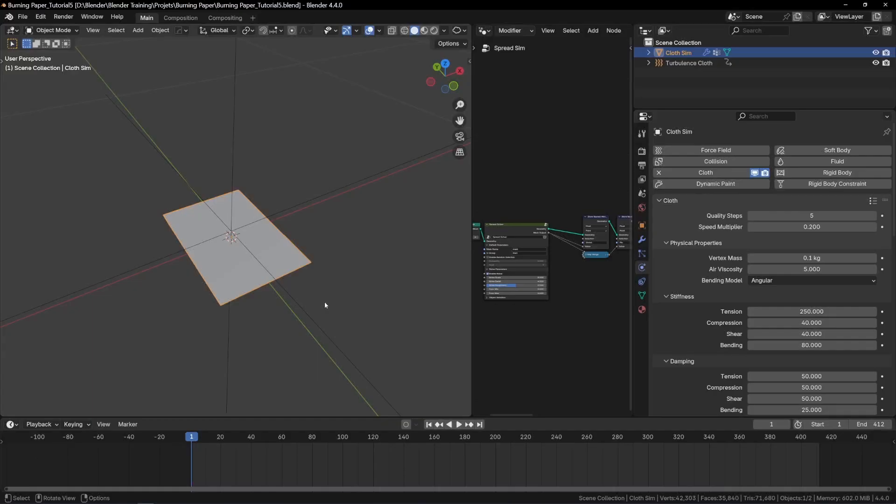
- Bake the cloth simulation cache and play the result in an enlarged viewport, viewing the burning edge closely
scroll(723, 294, down, 10)
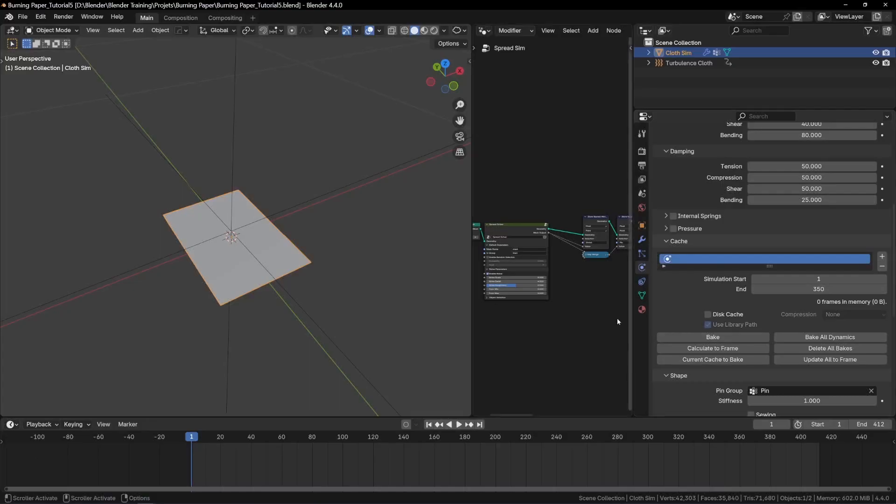
click(700, 339)
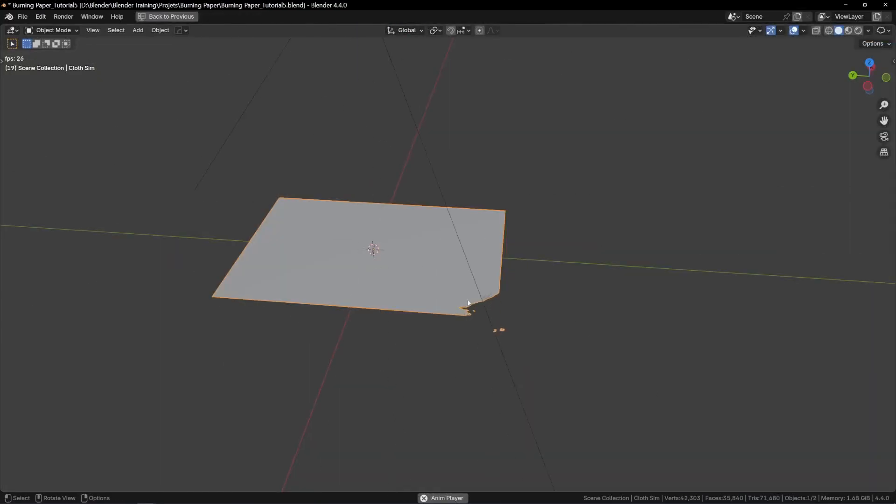
scroll(469, 303, up, 3)
middle_drag(469, 301, 505, 296)
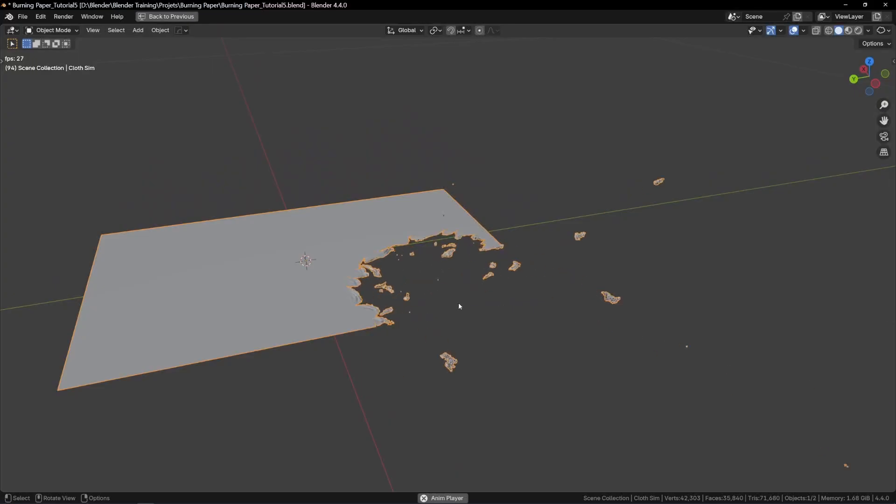
- Watch the rest of the baked cloth simulation playback from other angles and stop it
mouse_move(455, 303)
middle_down()
mouse_move(387, 298)
mouse_move(468, 272)
mouse_move(461, 278)
middle_up()
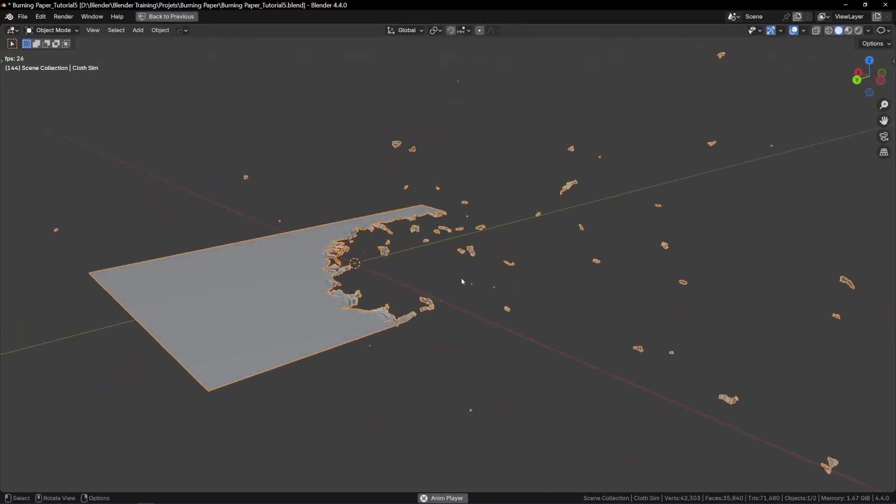
middle_drag(367, 290, 397, 314)
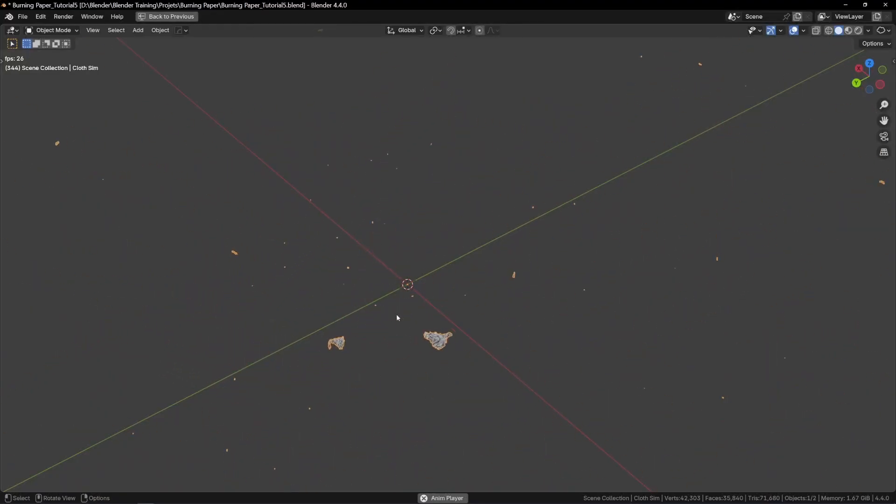
key(space)
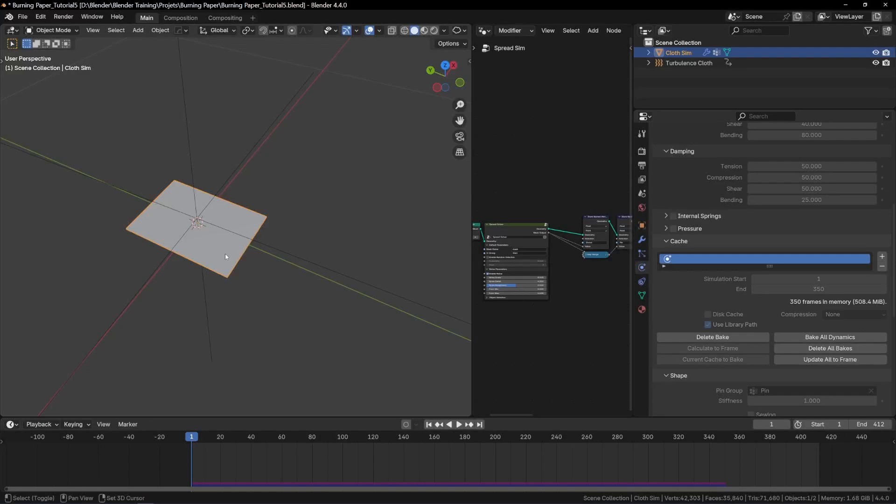
- Duplicate the Cloth Sim object in place as Smoke Emit without its Cloth modifier, and disable Turbulence Cloth in the viewport
key(shift+d)
right_click(224, 253)
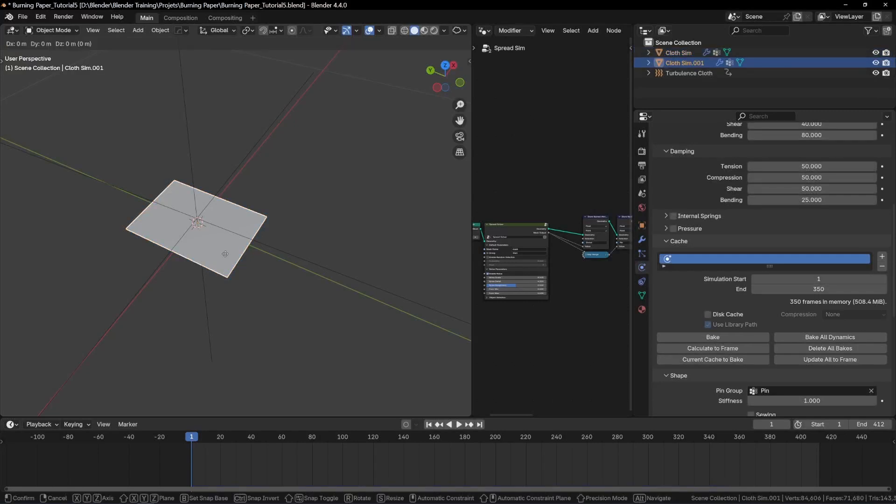
click(642, 239)
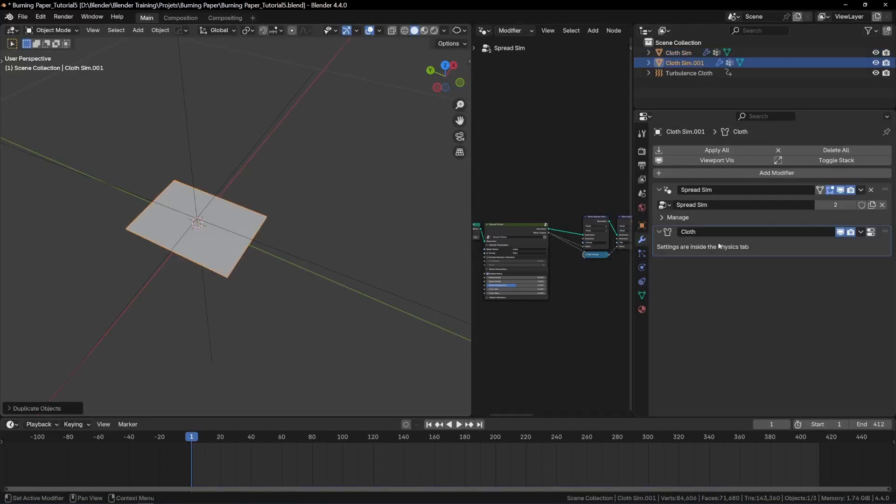
key(ctrl+x)
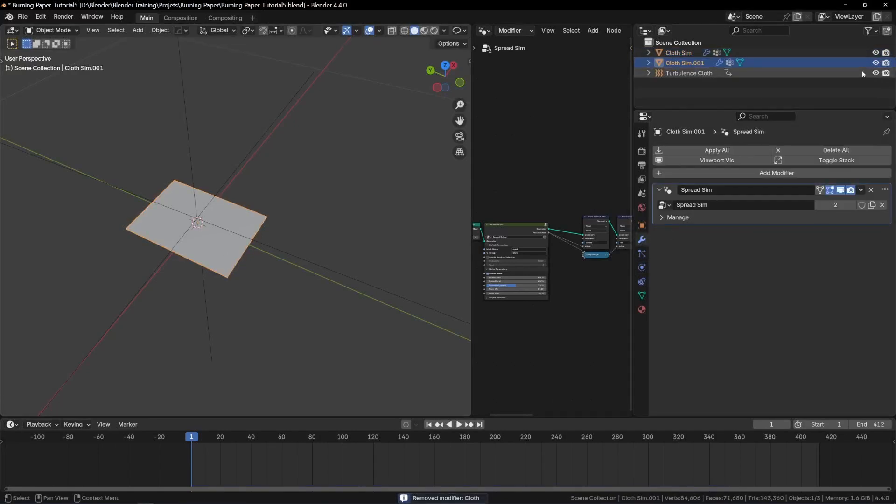
click(870, 30)
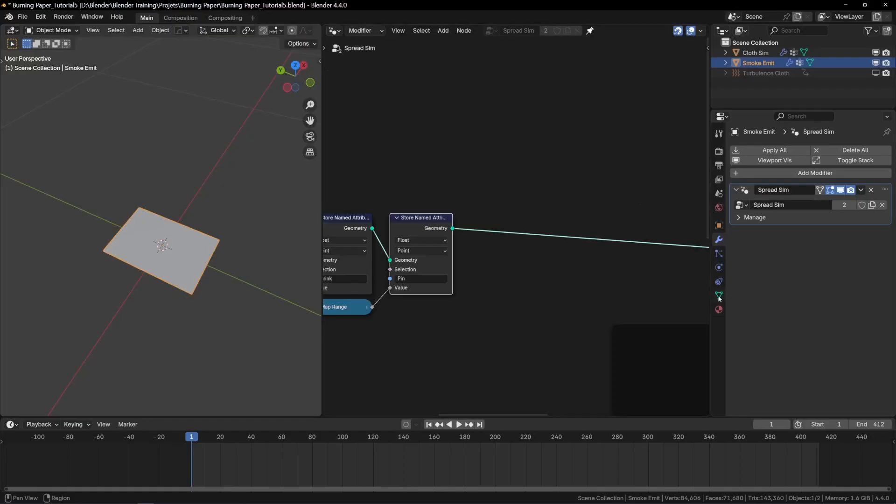
- Replace the Pin and Shrink vertex groups of Smoke Emit with a new group named Smoke
click(719, 295)
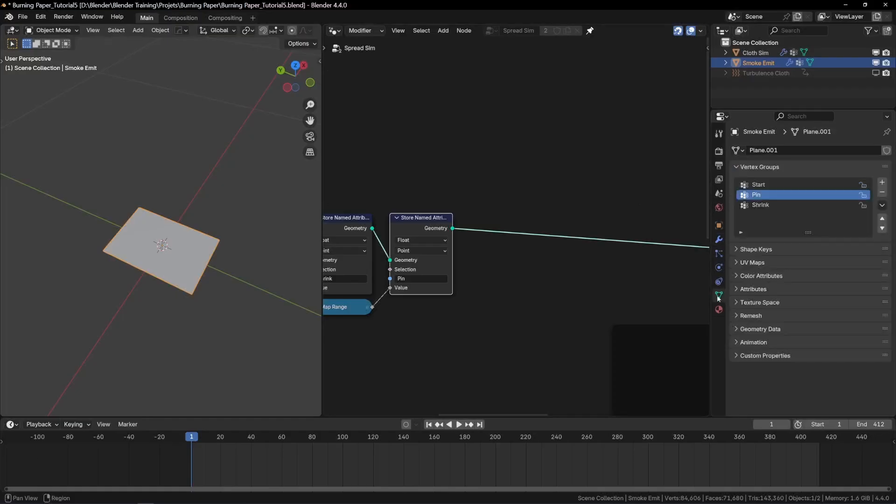
click(883, 195)
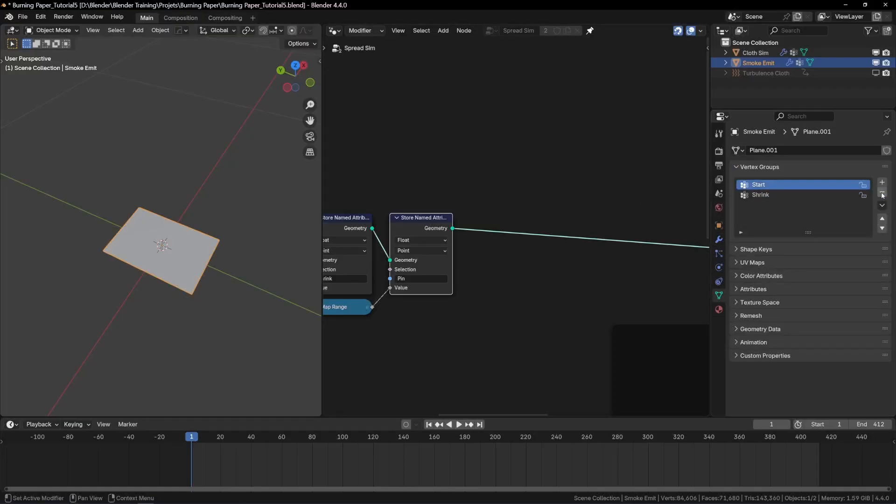
click(768, 195)
click(882, 193)
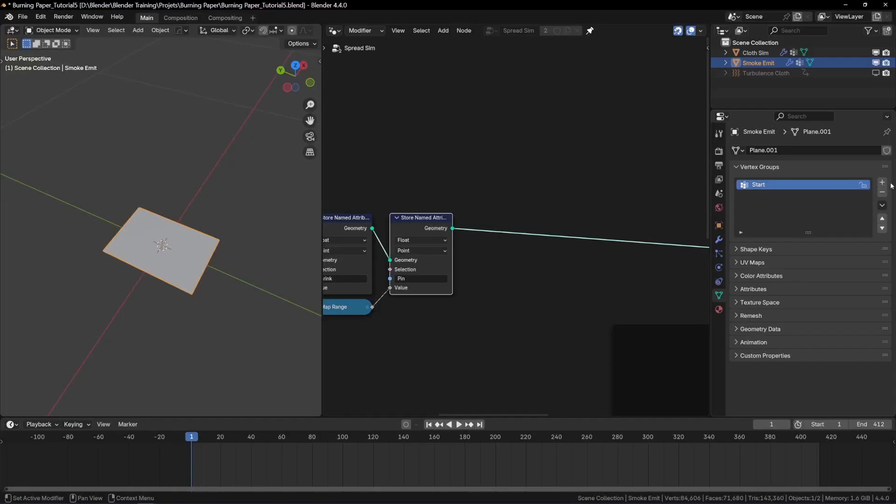
click(882, 182)
double_click(770, 196)
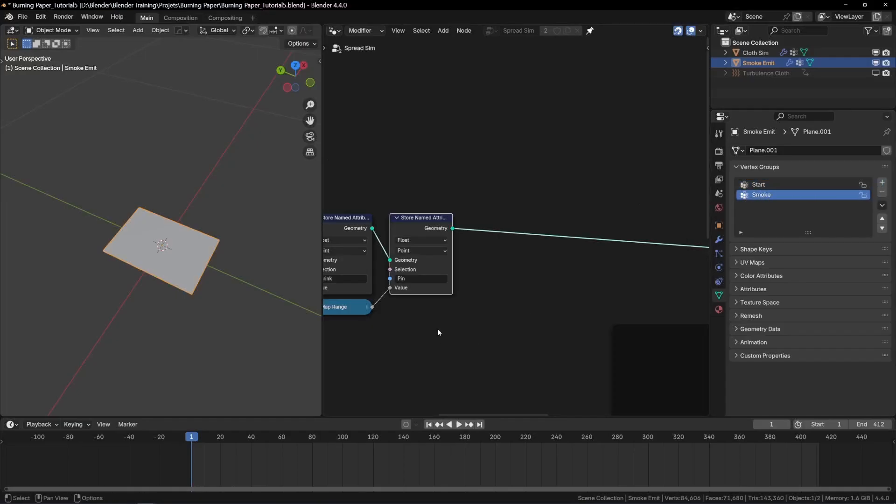
- Duplicate the Pin Store Named Attribute node, insert the copy after it in the geometry chain and name its attribute Smoke
key(shift+d)
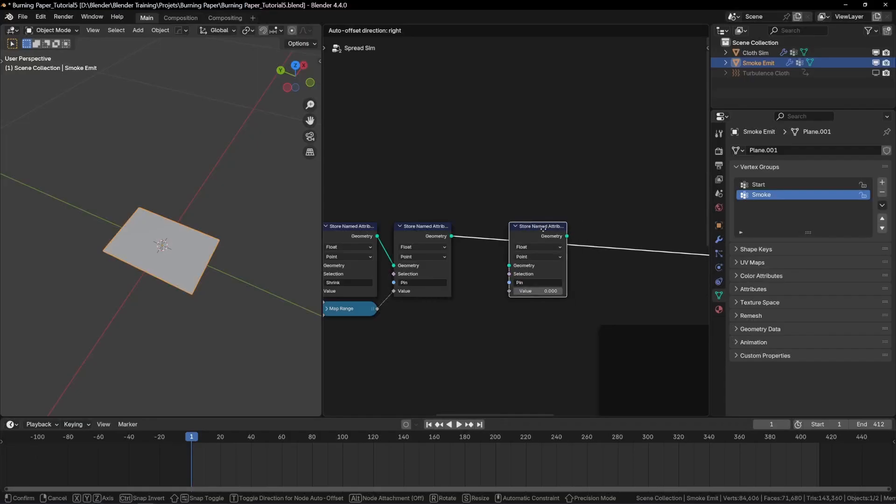
click(542, 229)
middle_drag(411, 347, 457, 327)
click(585, 263)
text(Sm)
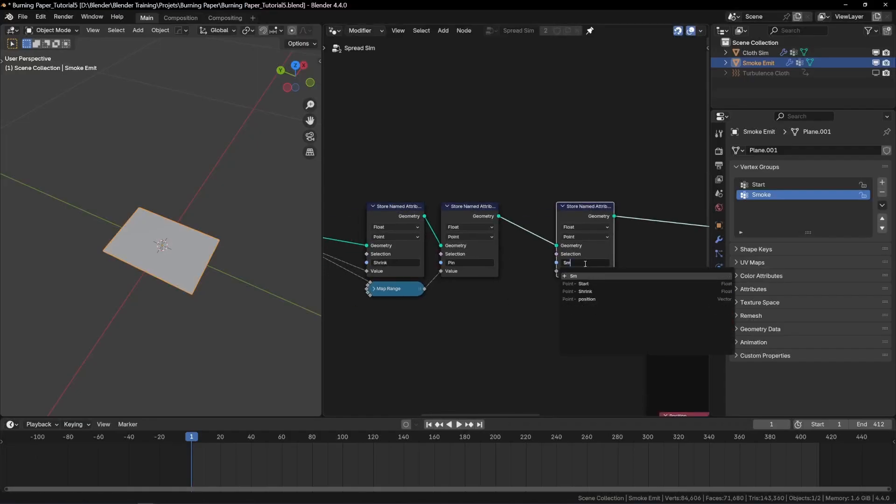
text(oke)
key(Return)
- Add a Greater Than comparison and a Less Than comparison, both fed by the Mask Output
middle_drag(420, 261, 535, 231)
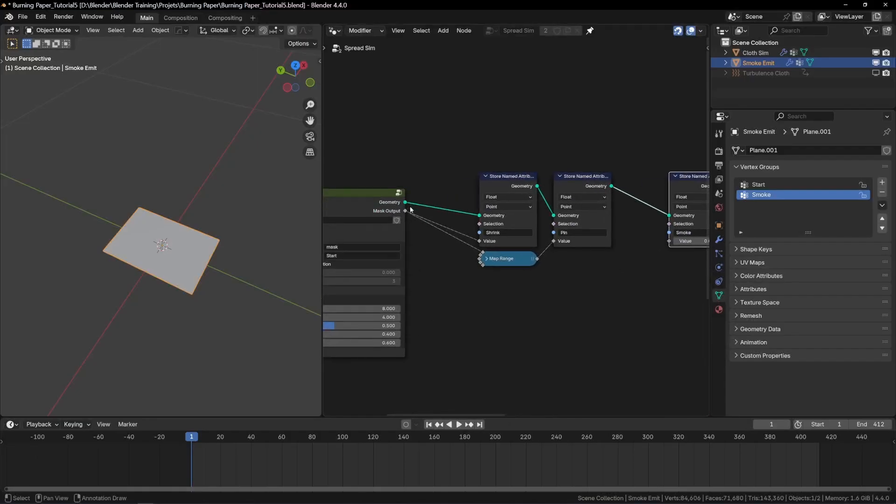
drag(405, 211, 511, 339)
text(greater)
key(Return)
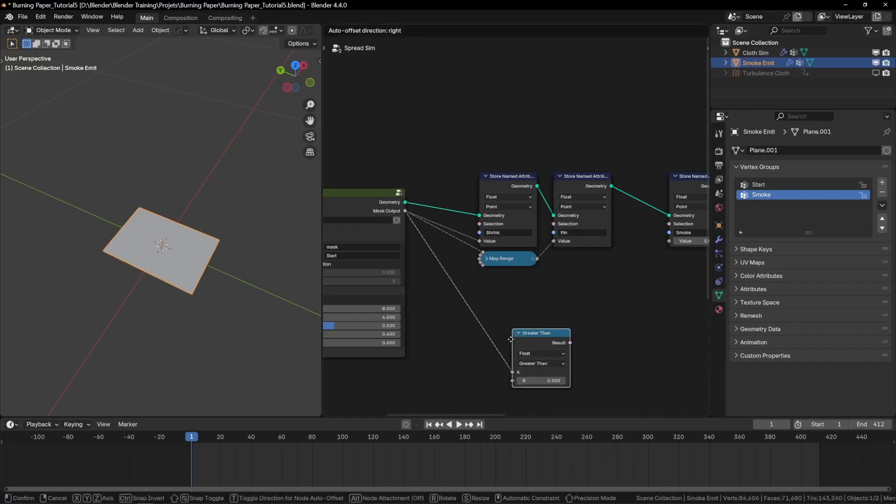
click(478, 299)
middle_drag(507, 303, 493, 224)
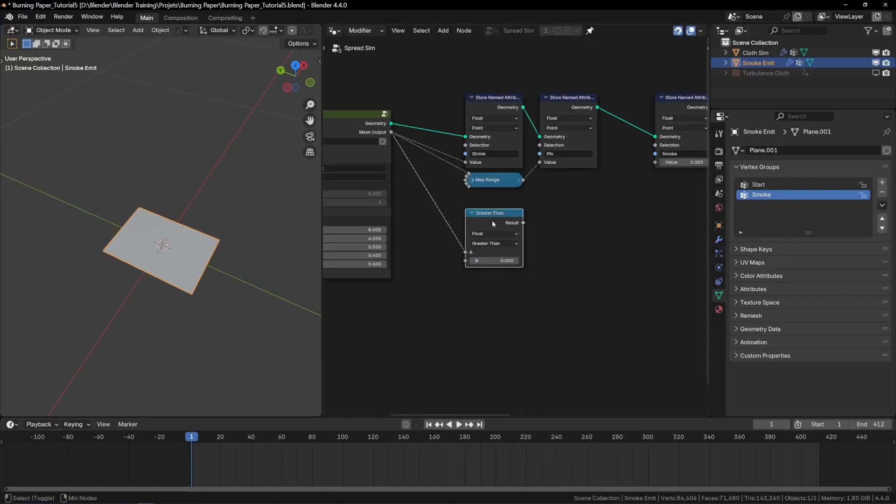
key(shift+d)
click(493, 298)
click(494, 317)
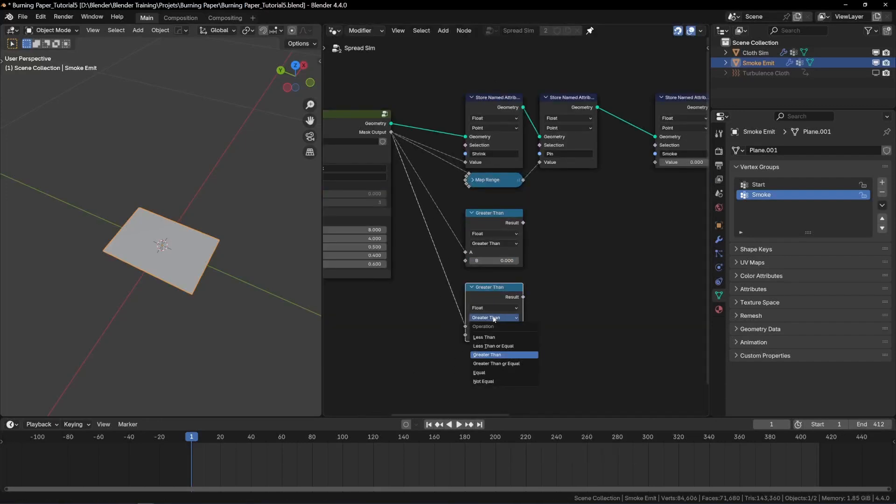
key(l)
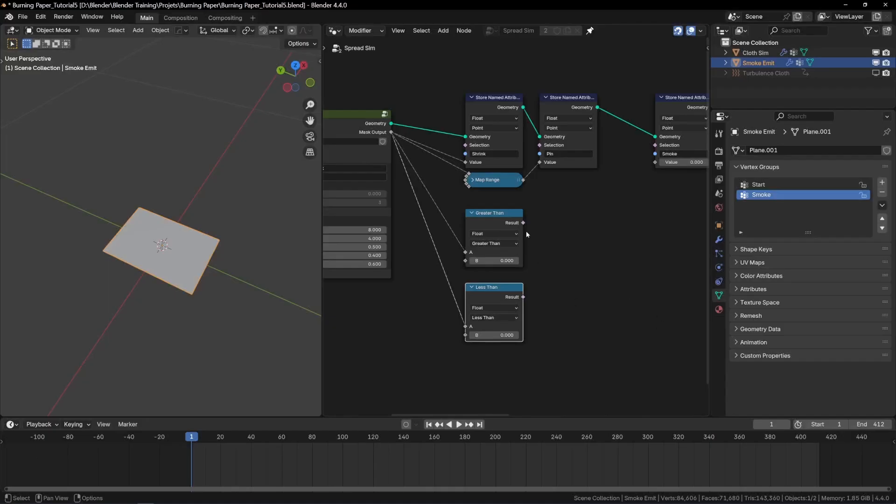
- Combine the Greater Than and Less Than results with an And Boolean Math node
drag(524, 222, 560, 248)
text(and)
key(Return)
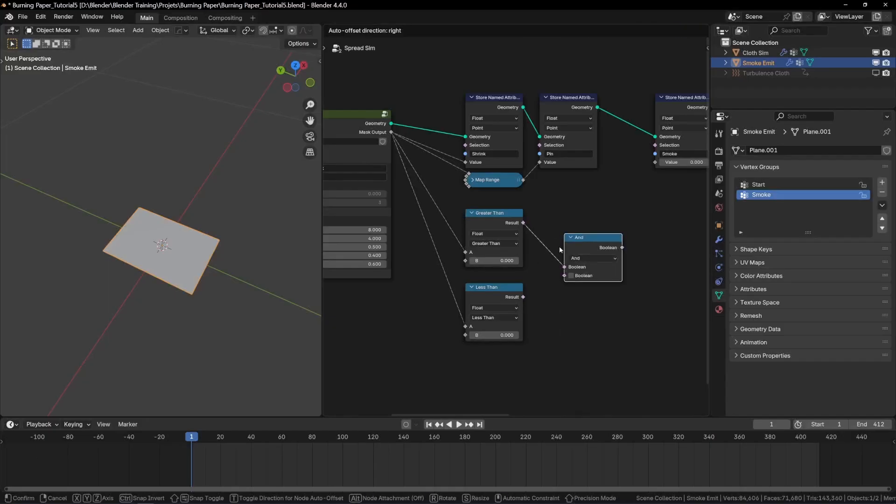
click(560, 250)
drag(523, 297, 565, 276)
- Preview the And result on the Smoke attribute geometry, set the Less Than B value to 0.040 and play back the mask
ctrl+shift+click(609, 246)
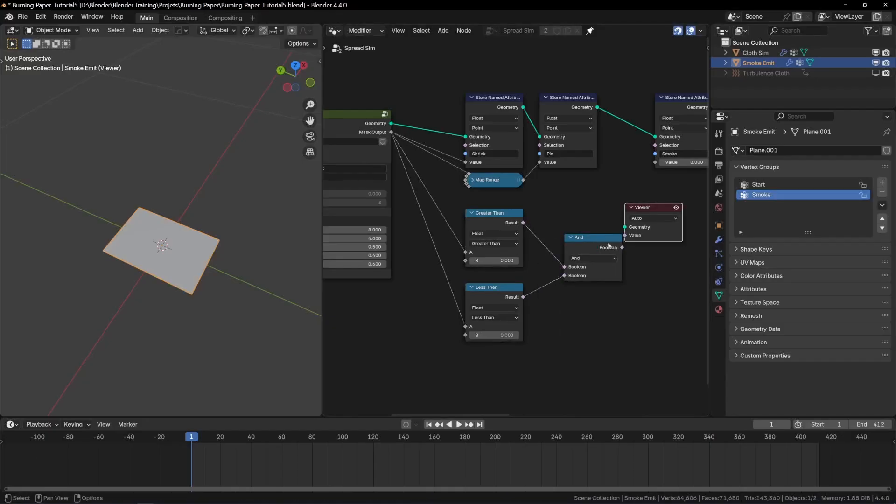
ctrl+shift+click(678, 102)
key(space)
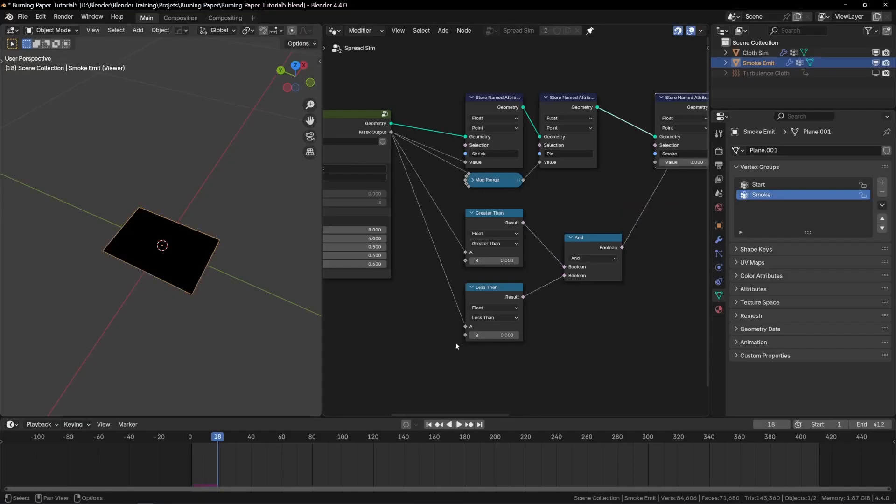
mouse_move(491, 335)
mouse_down()
mouse_move(503, 335)
mouse_move(494, 335)
mouse_up()
scroll(208, 287, up, 6)
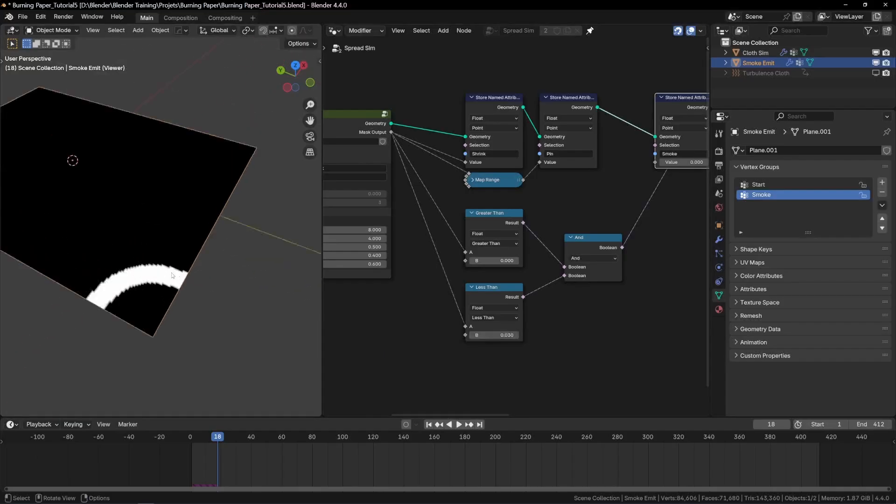
mouse_move(495, 261)
mouse_down()
mouse_move(505, 261)
mouse_move(496, 260)
mouse_up()
mouse_move(509, 334)
mouse_down()
mouse_move(602, 335)
mouse_move(511, 334)
mouse_up()
key(space)
scroll(247, 309, down, 2)
middle_drag(246, 309, 235, 320)
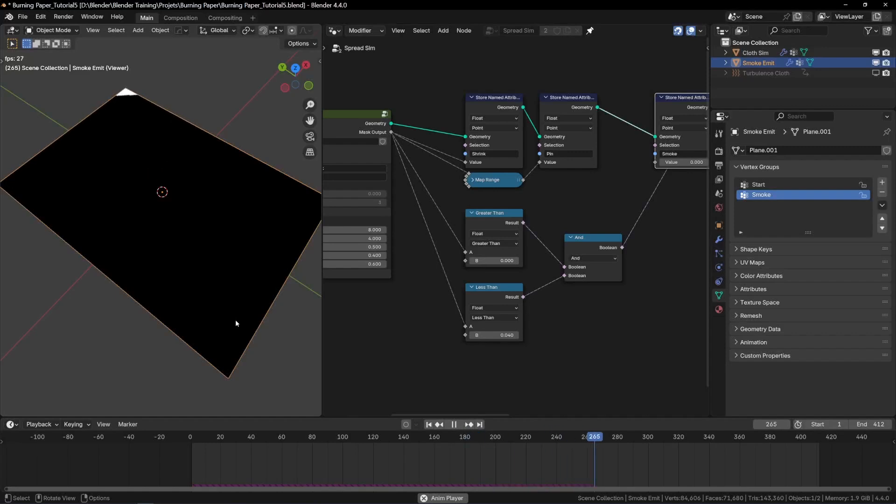
key(space)
- Insert a Float Blur Attribute node after the And node and set its iterations to 3
key(shift+a)
text(blur)
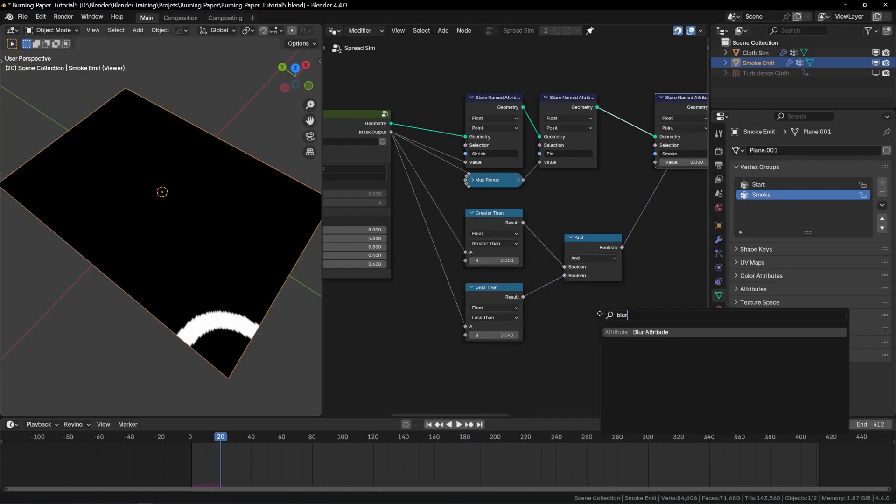
key(Return)
click(674, 256)
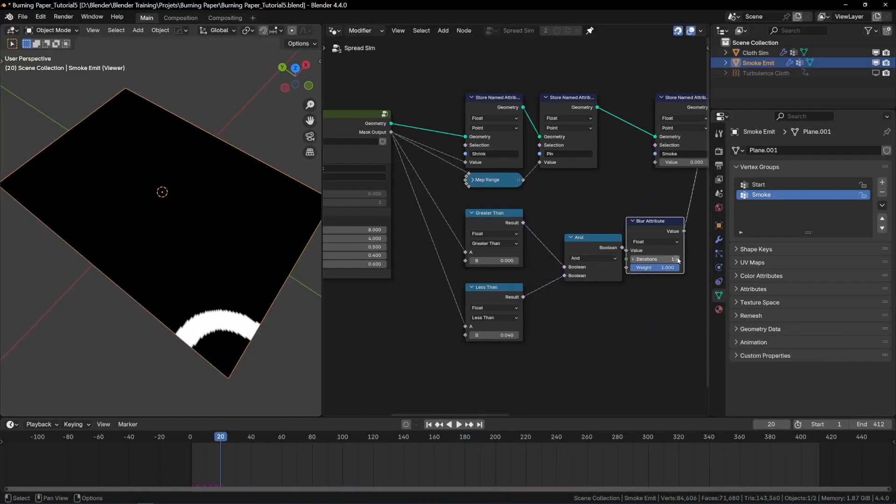
- Recreate the Viewer node from the Blur Attribute output and the Smoke attribute geometry, and play back the blurred mask
middle_drag(641, 211, 459, 314)
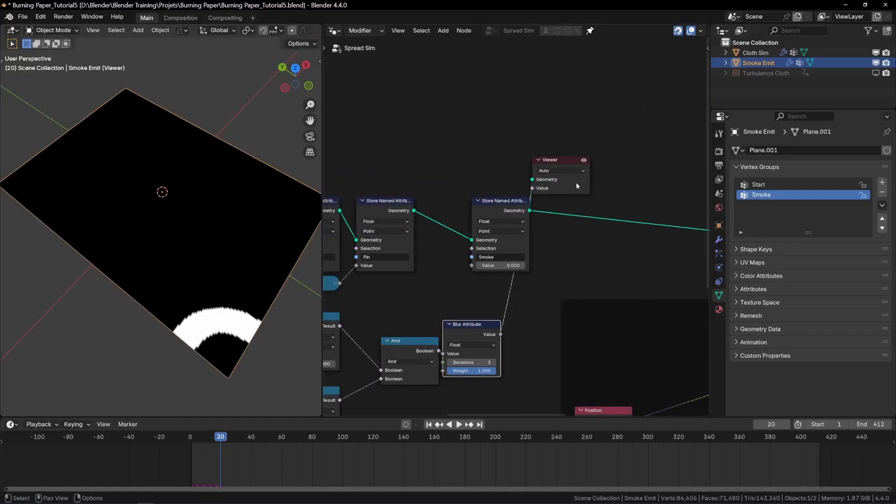
drag(577, 186, 616, 267)
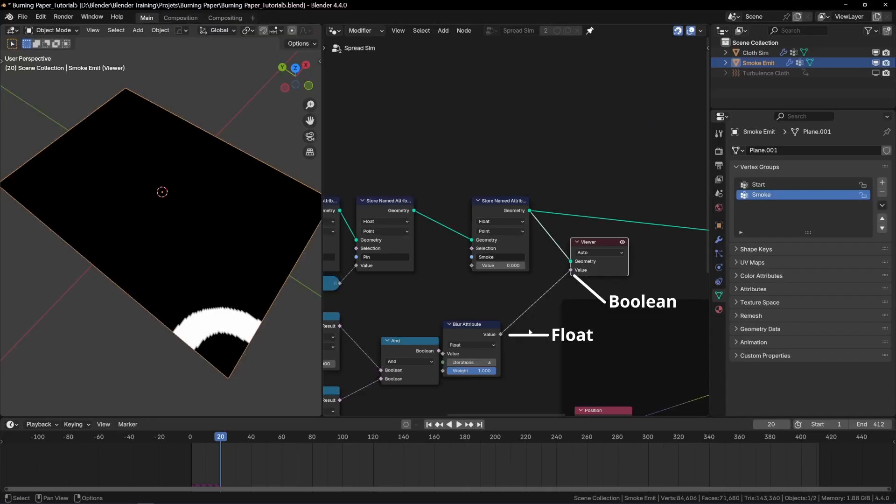
ctrl+shift+click(486, 330)
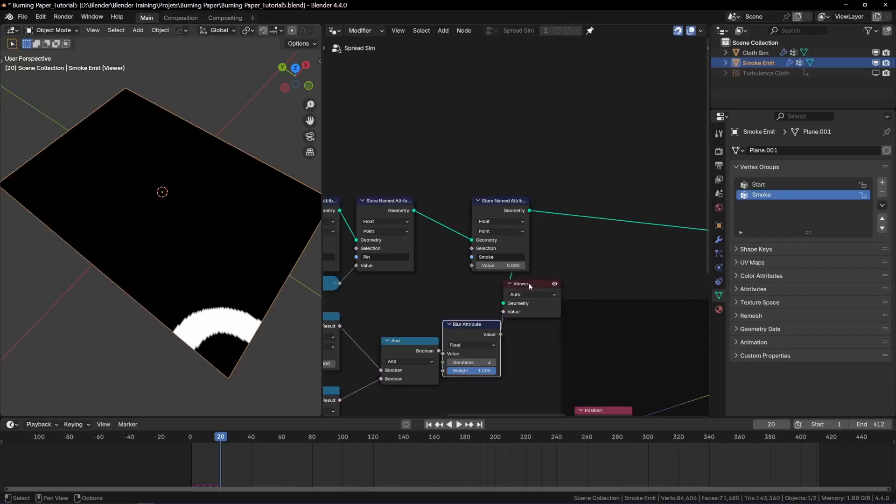
click(529, 283)
key(x)
ctrl+shift+click(476, 330)
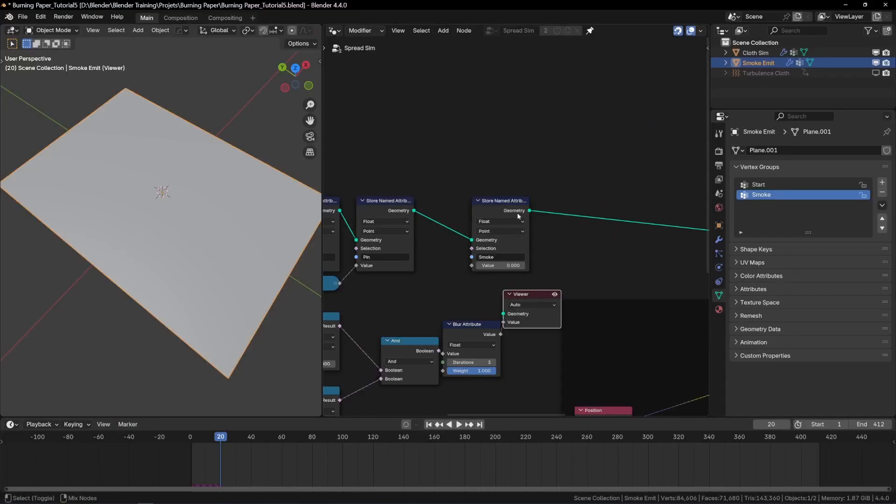
ctrl+shift+click(512, 211)
key(space)
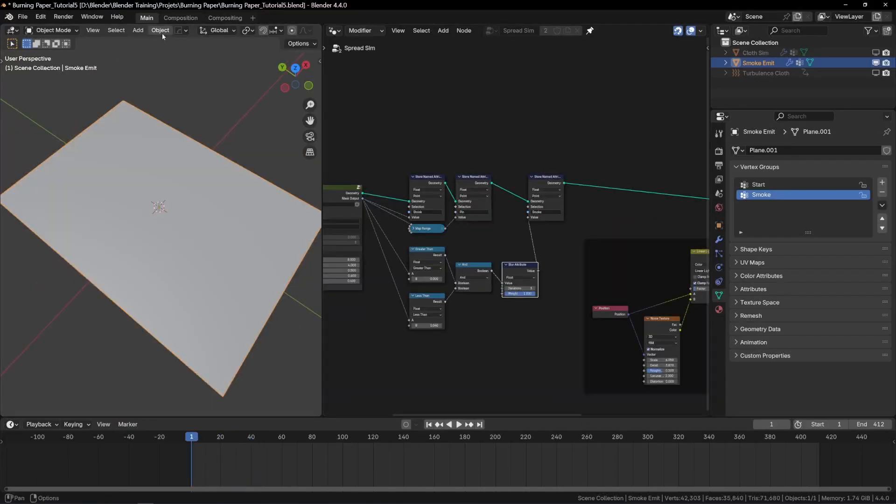
- Apply the Quick Smoke effect to the Smoke Emit object
click(161, 32)
mouse_move(215, 321)
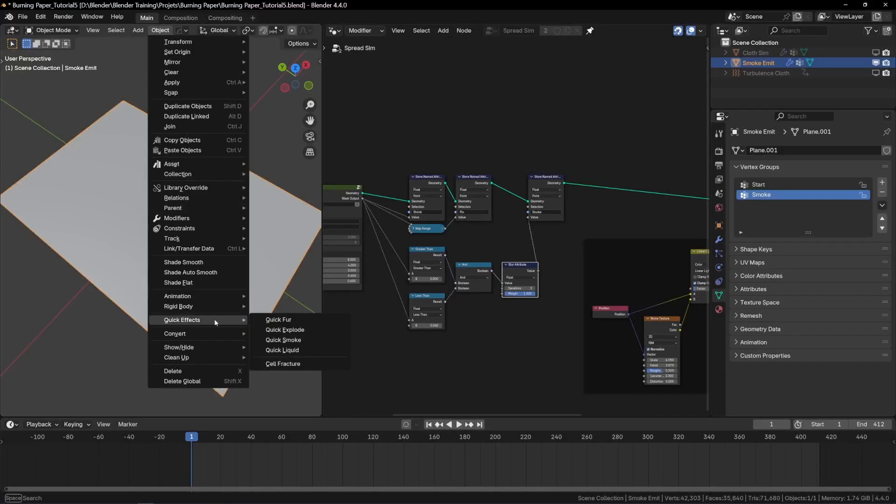
click(293, 342)
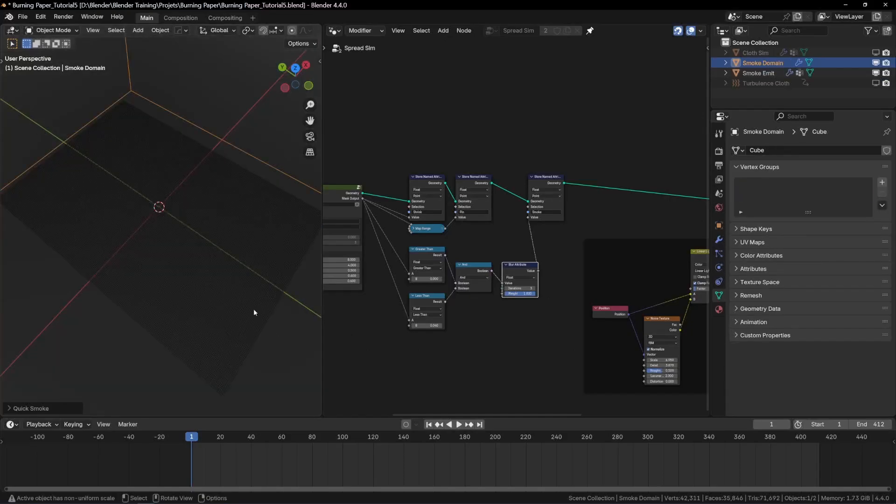
- In front view, raise the bottom of the Smoke Domain box about 0.85 m along Z, closer to the paper
scroll(164, 182, down, 6)
middle_drag(175, 190, 204, 120)
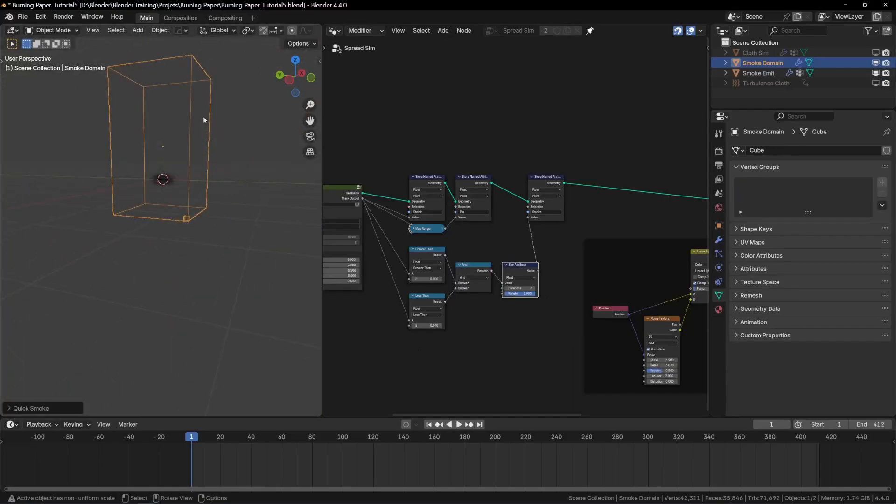
key(KP_1)
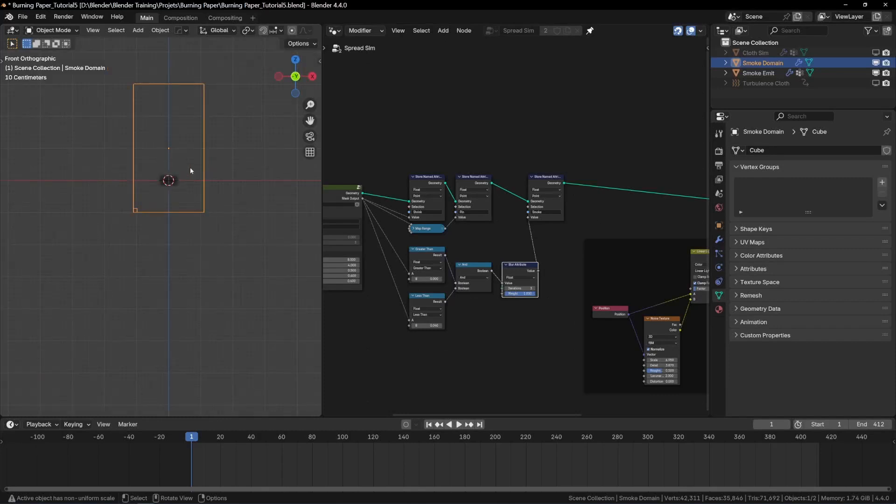
key(Tab)
key(ctrl+space)
shift+middle_drag(378, 266, 337, 418)
key(g)
key(z)
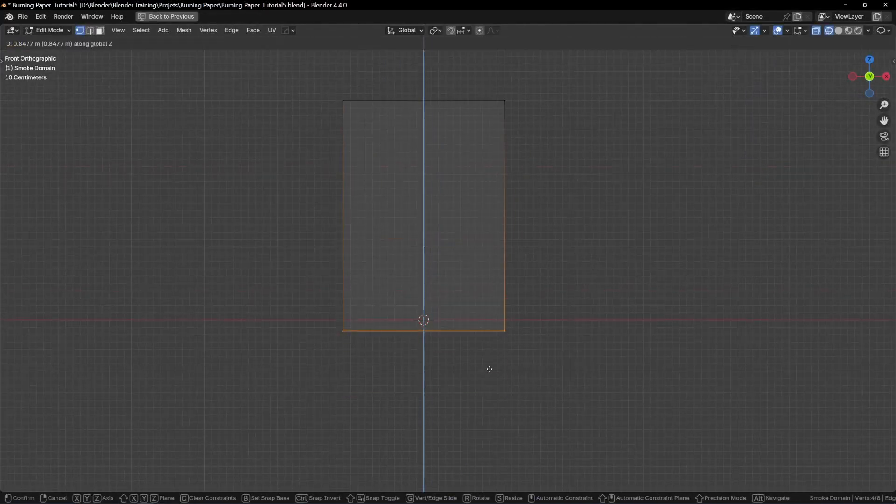
click(488, 368)
- Lower the top vertices of the Smoke Domain box along Z to shorten it
drag(299, 66, 574, 145)
key(g)
key(z)
click(572, 328)
- In top view, scale the whole domain box down along X and Y around the paper
key(KP_7)
key(a)
key(s)
key(x)
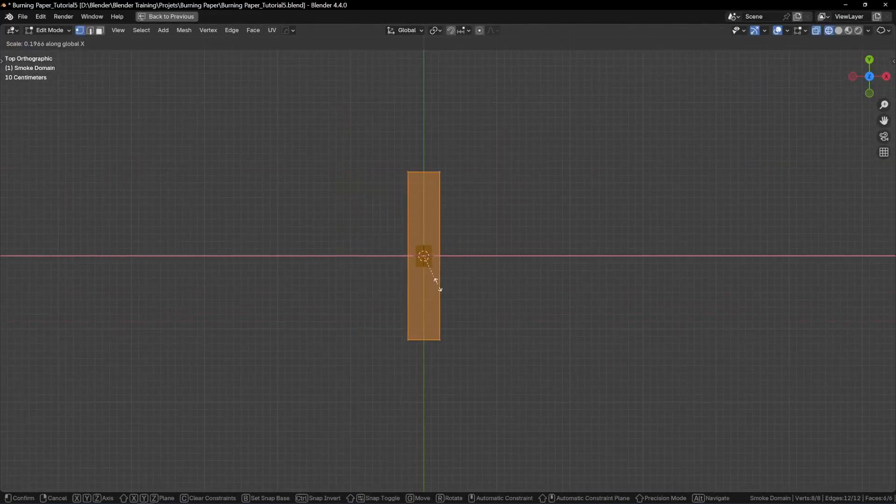
click(439, 284)
key(s)
key(y)
click(471, 269)
- Move the domain's bottom vertices along Z so the base sits just below the paper
middle_drag(469, 252, 454, 202)
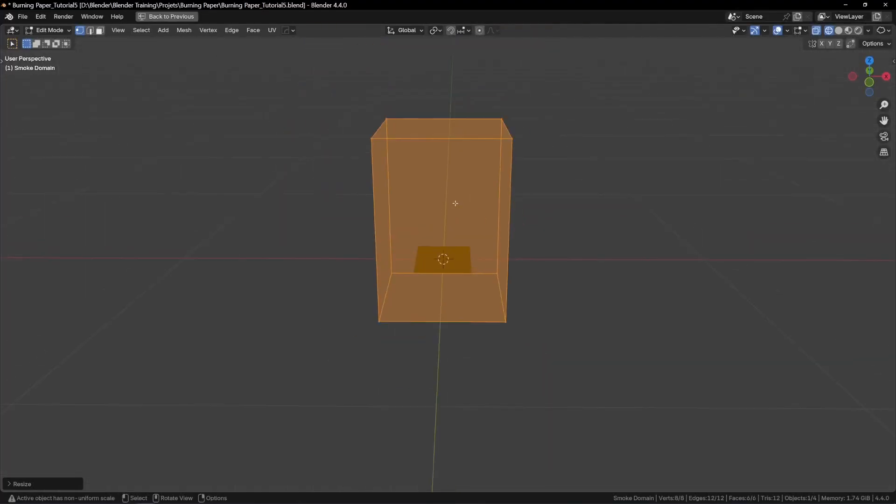
key(KP_1)
drag(336, 278, 560, 329)
scroll(527, 304, up, 1)
key(g)
key(z)
click(504, 288)
scroll(504, 281, down, 3)
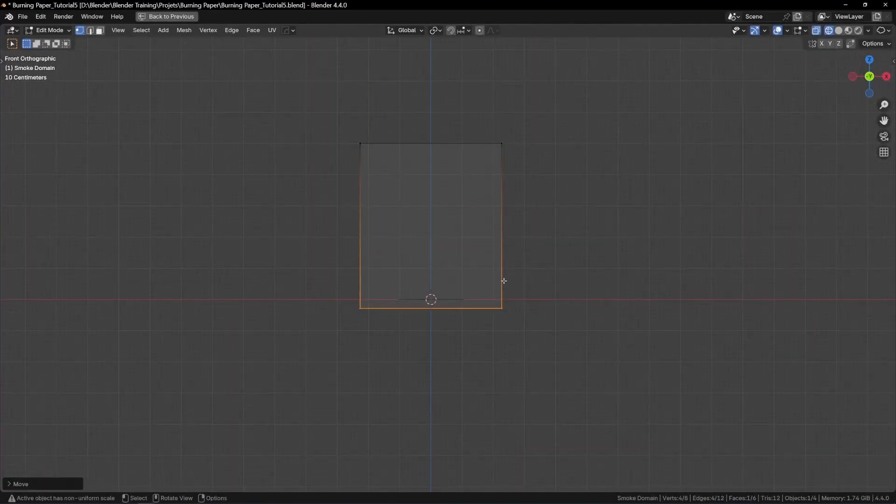
- Adjust the height of the domain's top face by moving it along Z in face select mode
middle_drag(420, 271, 429, 303)
scroll(430, 280, down, 2)
key(3)
click(425, 191)
key(g)
key(z)
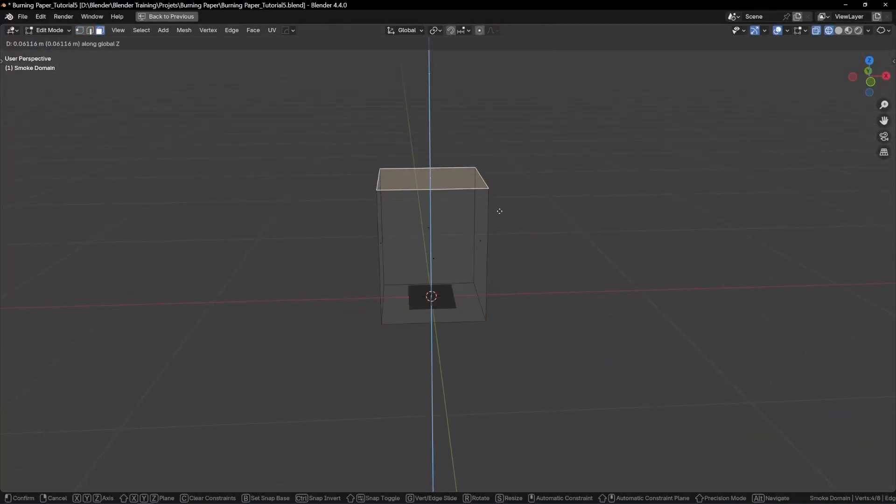
click(499, 211)
- Scale the whole domain mesh along X and Y to refine its width and depth, and return to Object Mode
middle_drag(481, 235, 510, 244)
key(a)
key(s)
key(x)
click(626, 254)
key(s)
key(y)
mouse_move(504, 280)
middle_down()
mouse_move(553, 291)
mouse_move(500, 280)
middle_up()
click(570, 308)
key(Tab)
key(ctrl+space)
- Set the Smoke Domain's origin to its geometry
middle_drag(251, 236, 221, 258)
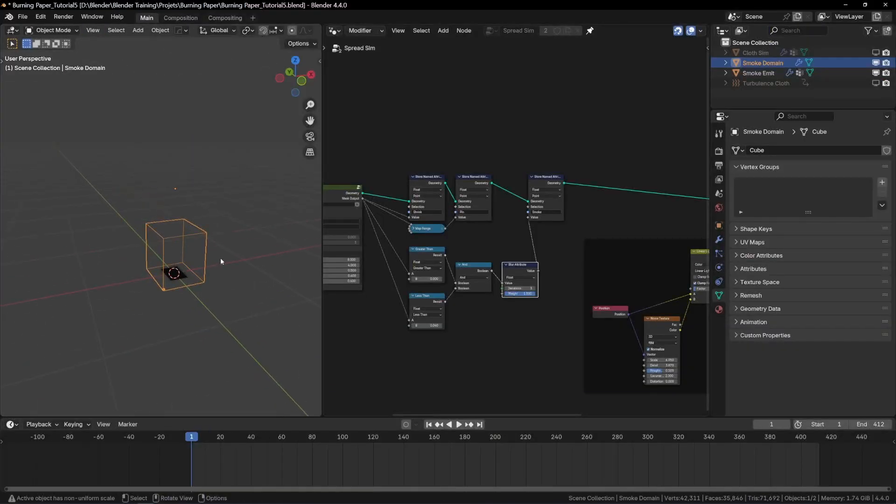
right_click(204, 246)
mouse_move(170, 304)
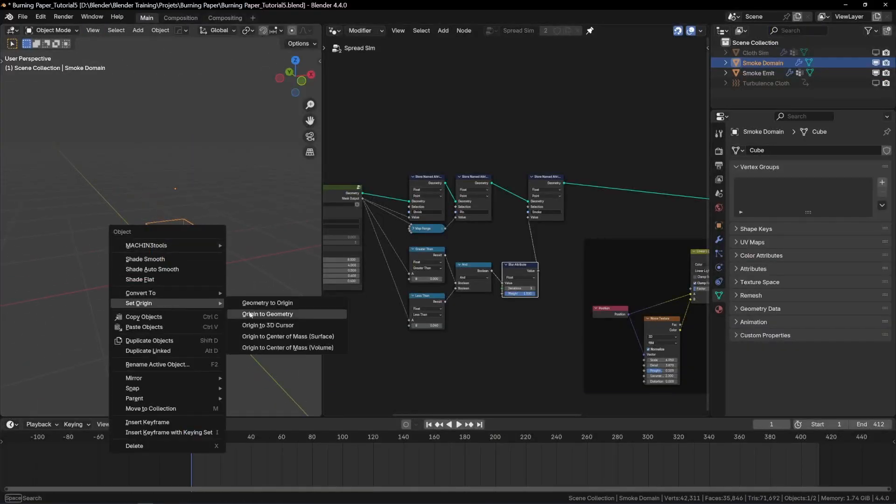
click(277, 316)
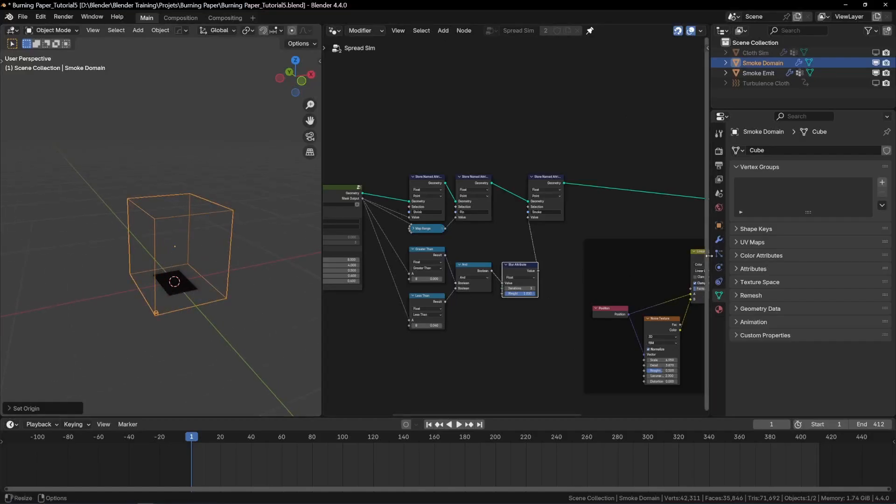
- Set the scene's Z gravity to -9.8 m/s²
click(719, 193)
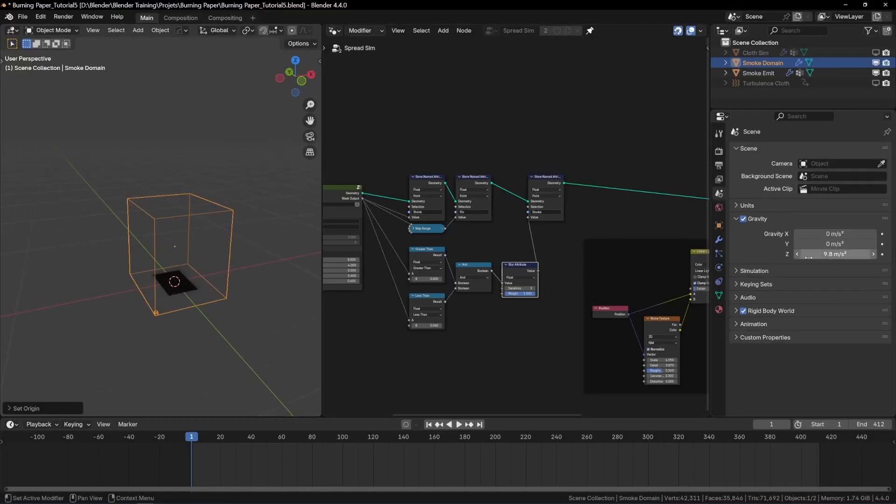
key(minus)
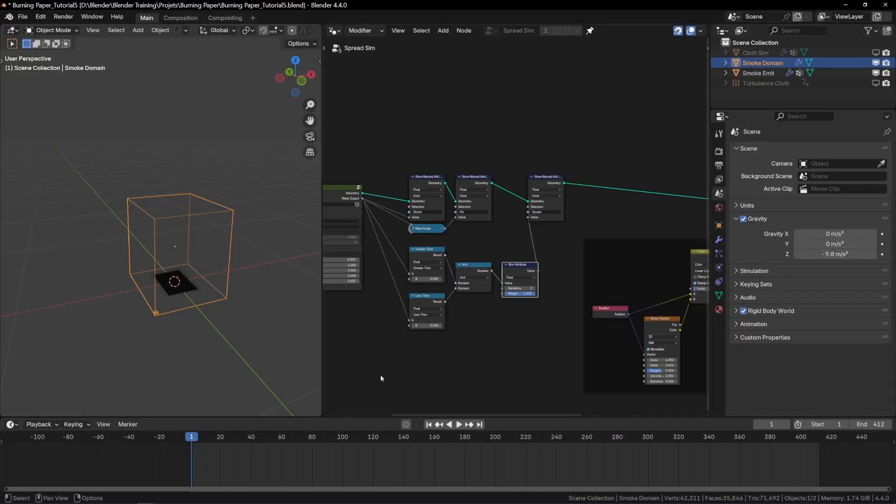
scroll(196, 273, up, 3)
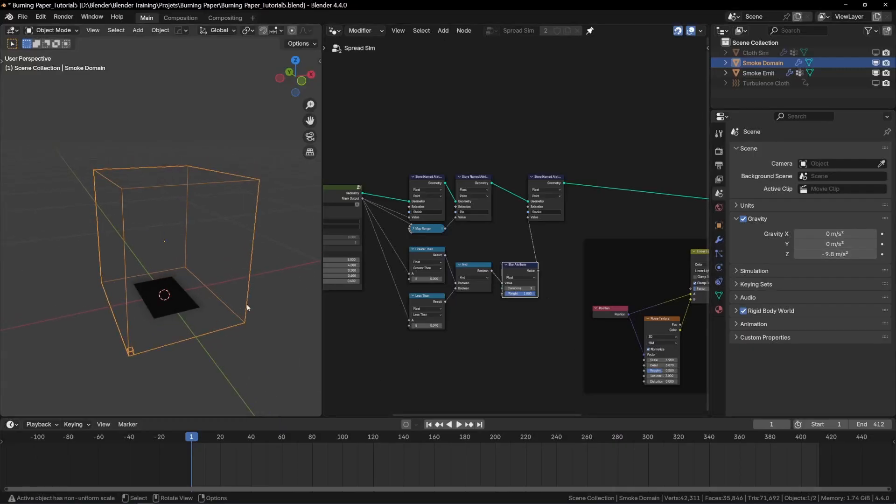
- Set the Smoke Emit object's flow type to Fire + Smoke and its vertex group to Smoke
click(759, 72)
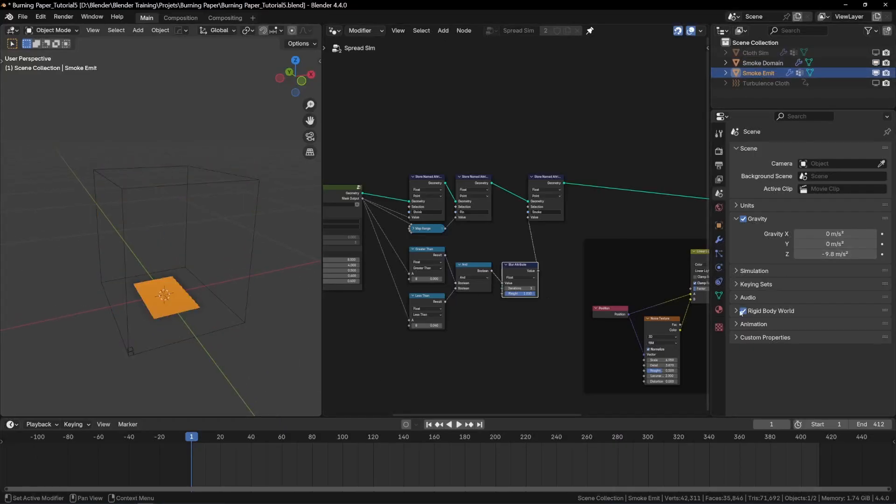
click(718, 267)
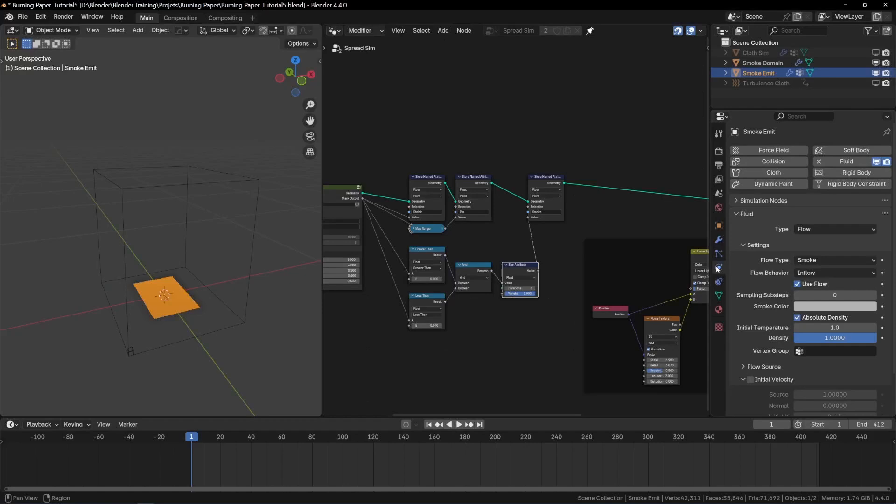
click(820, 260)
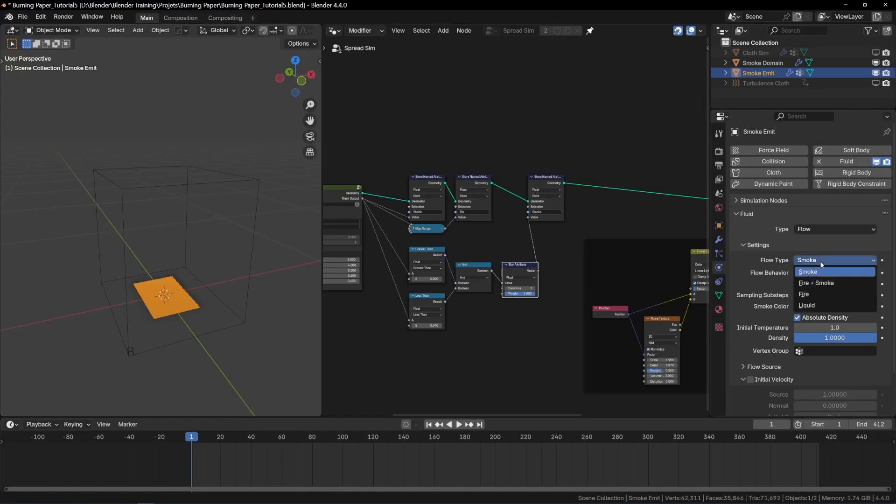
click(809, 285)
click(802, 363)
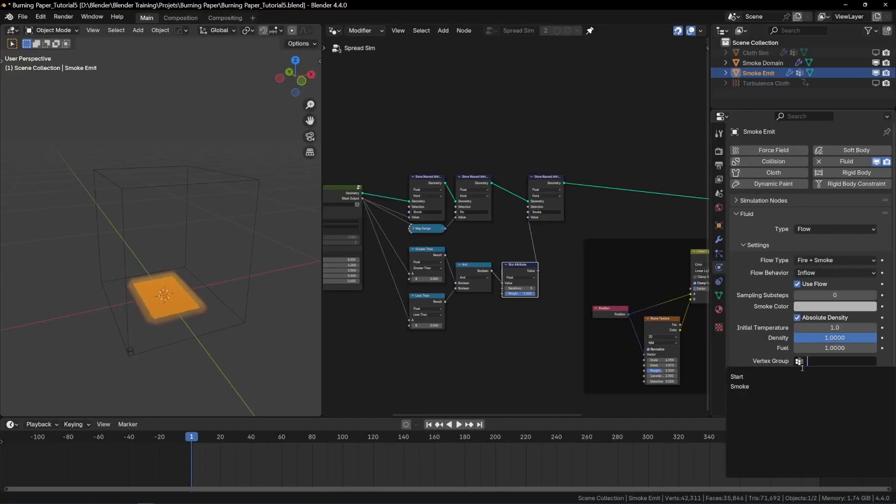
click(777, 387)
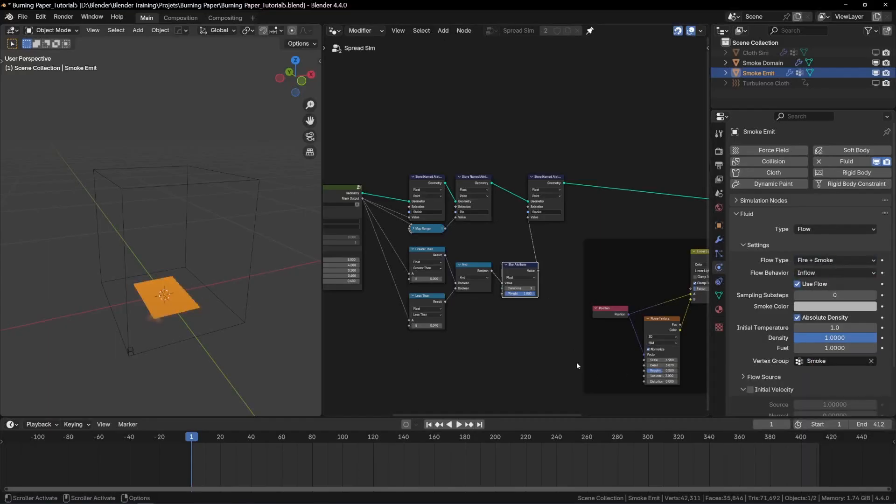
- Set the emitter's sampling substeps to 2 and expand its Flow Source settings
click(836, 295)
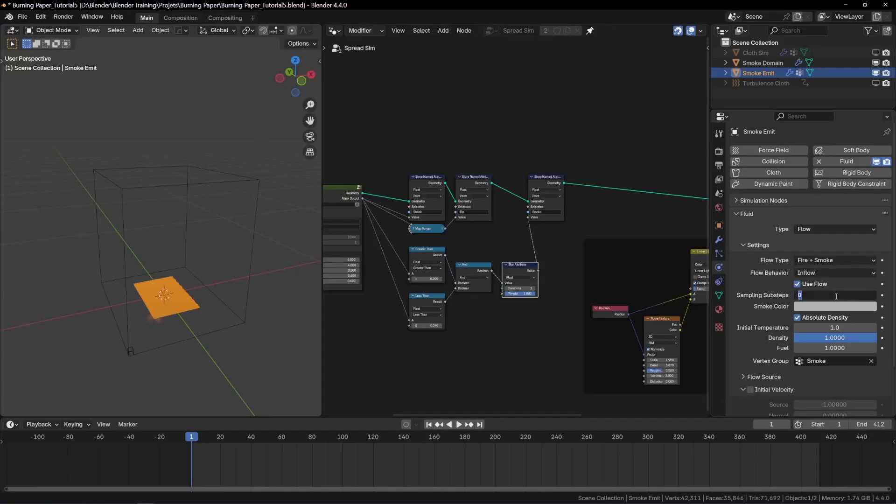
text(2)
key(Return)
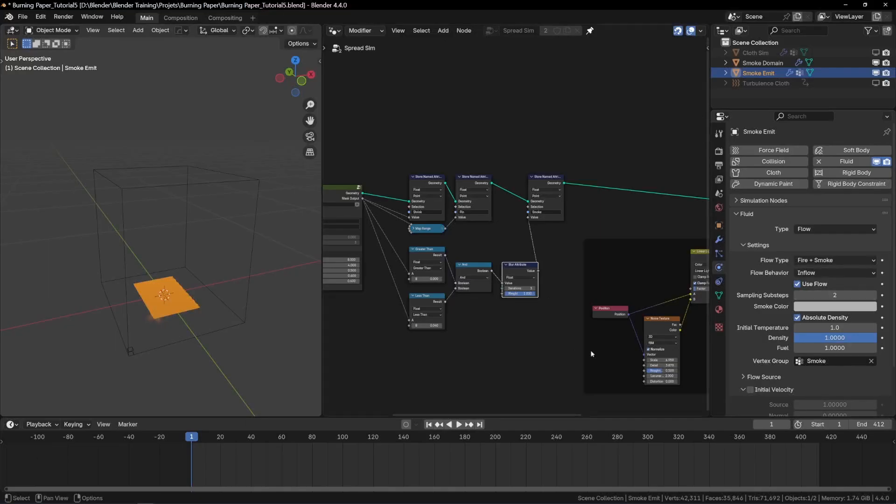
click(757, 376)
scroll(760, 368, down, 4)
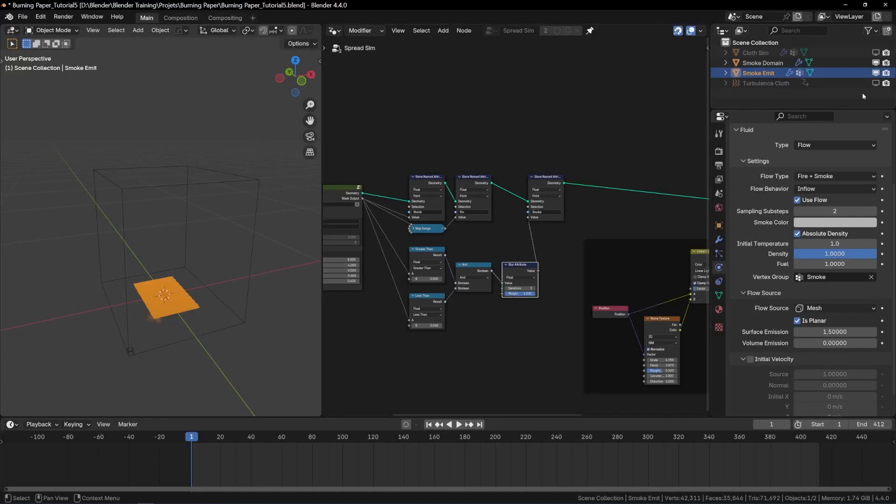
- Set the Smoke Domain's resolution divisions to 92 and its time scale to 0.9
click(763, 63)
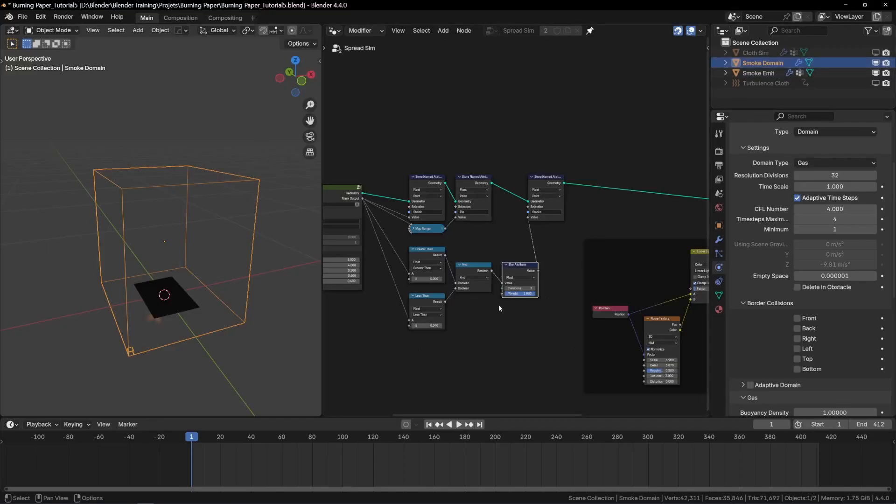
scroll(178, 329, up, 3)
double_click(828, 175)
text(92)
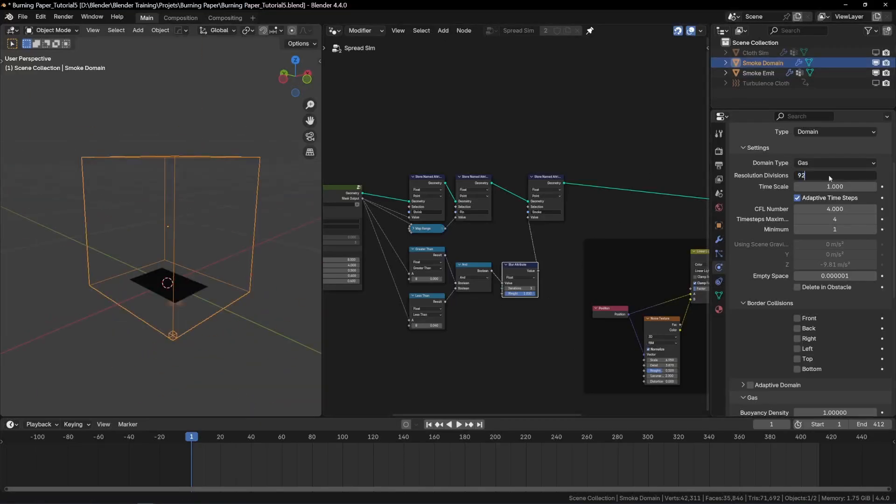
key(Return)
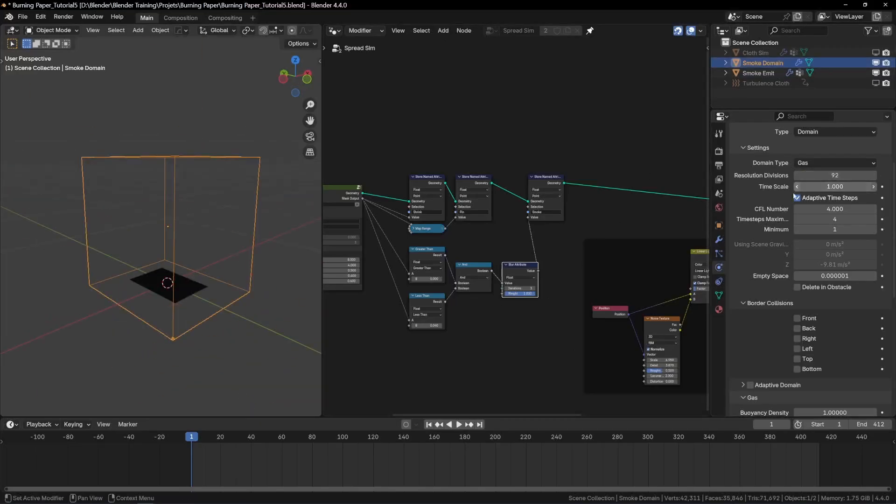
scroll(197, 297, up, 3)
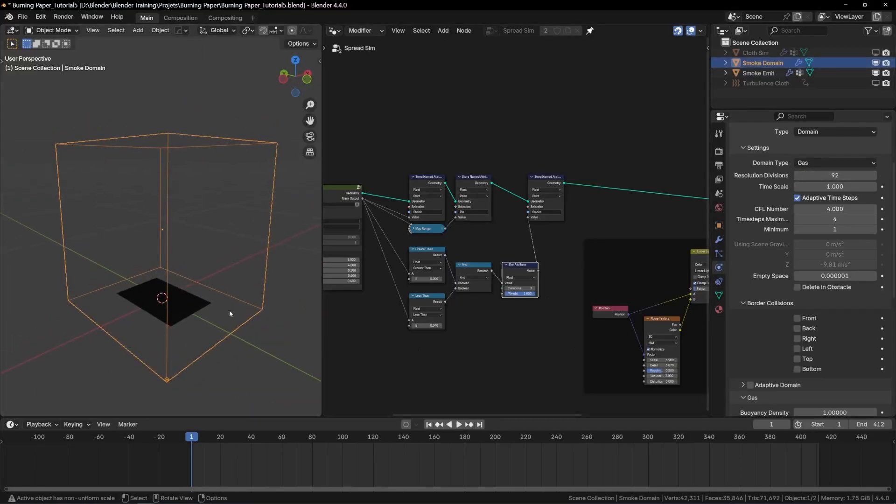
double_click(841, 185)
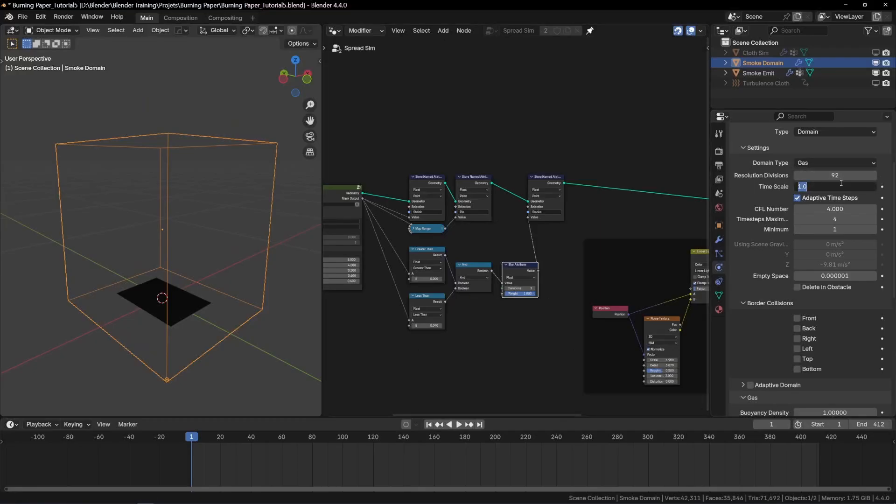
text(.9)
key(Return)
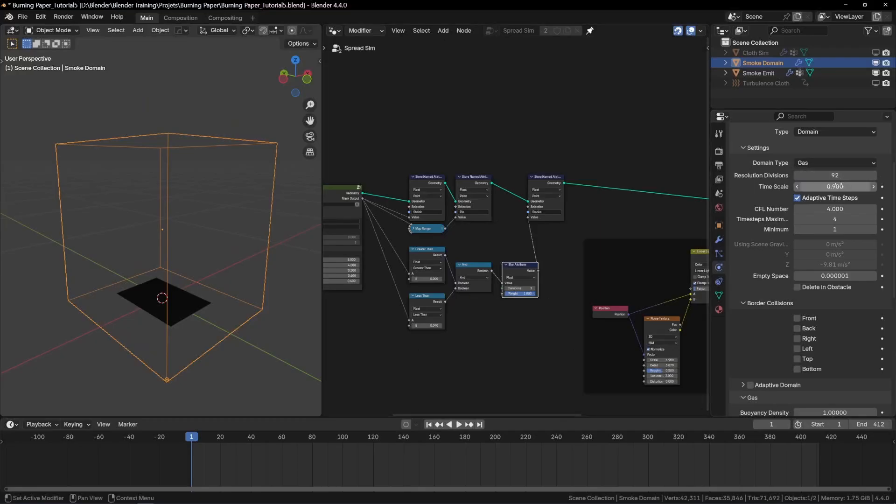
- Set the domain's CFL number to 2, with a timesteps maximum of 10 and minimum of 5
double_click(832, 208)
text(2)
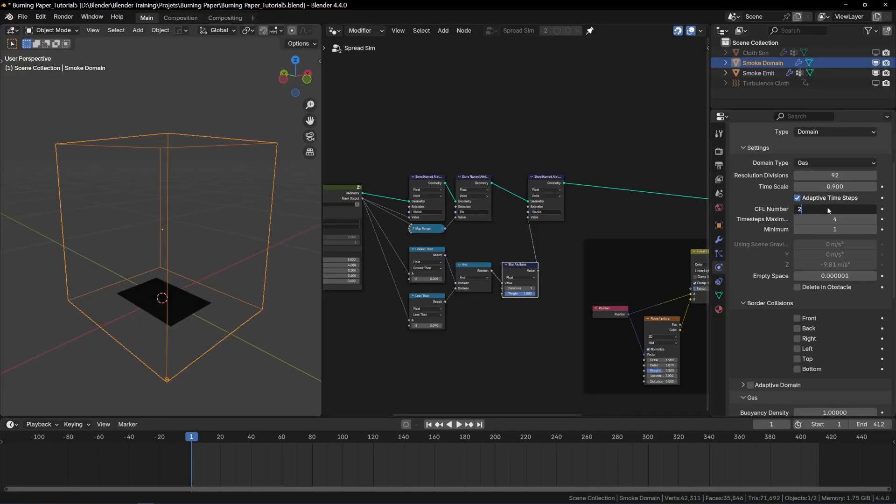
key(Return)
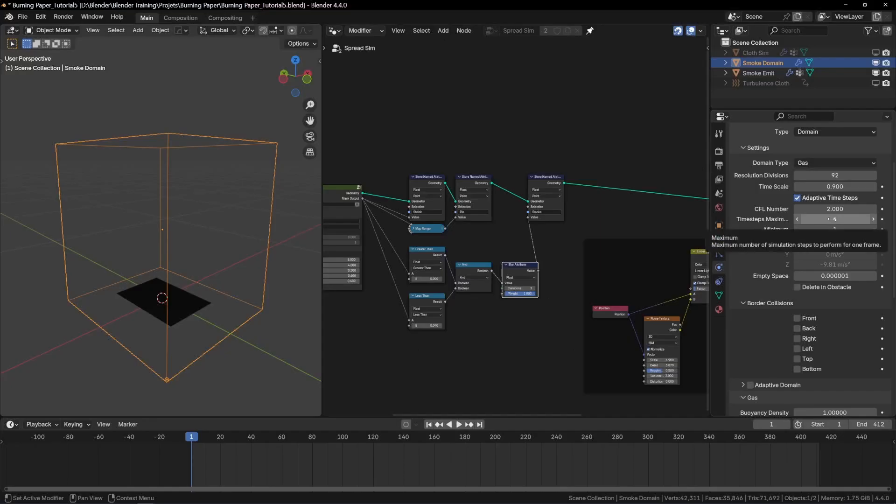
double_click(831, 219)
text(10)
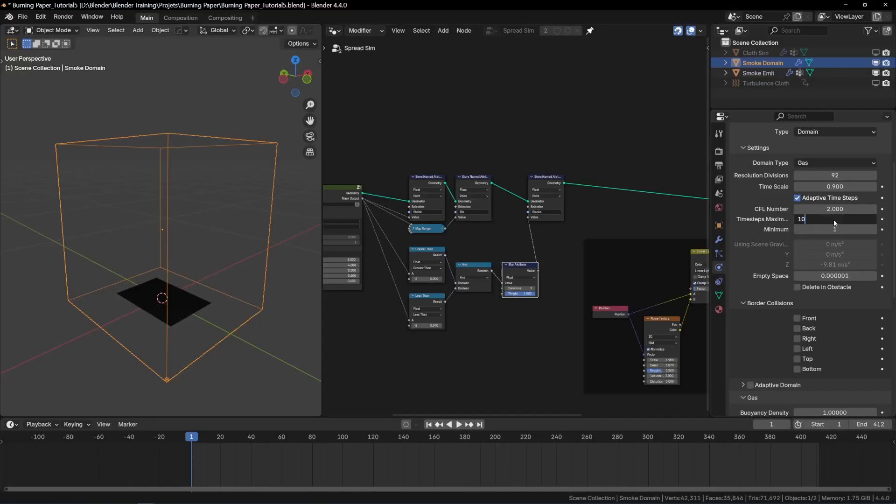
key(Return)
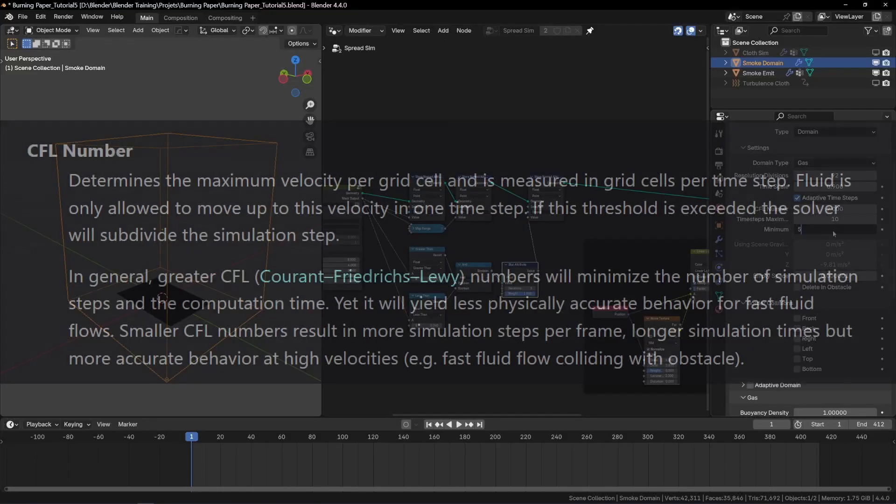
- Set both the gas buoyancy density and heat of the domain to 0.25
scroll(801, 269, down, 5)
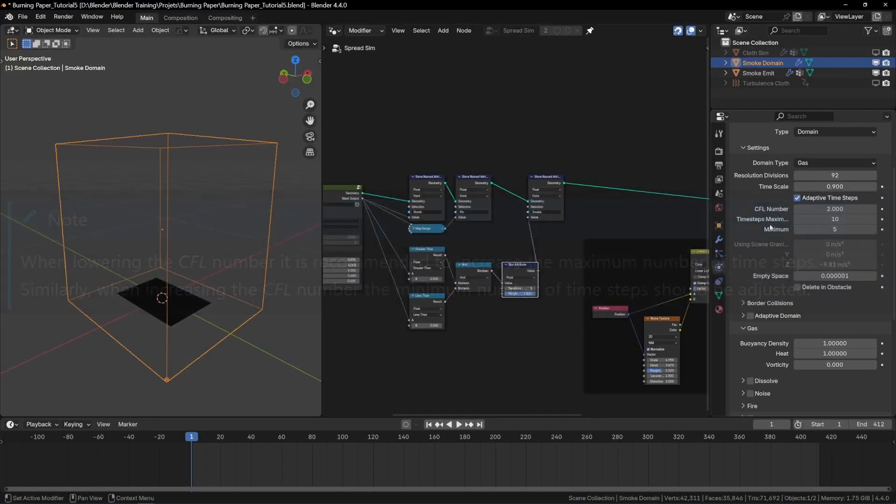
drag(830, 344, 829, 354)
text(0.25)
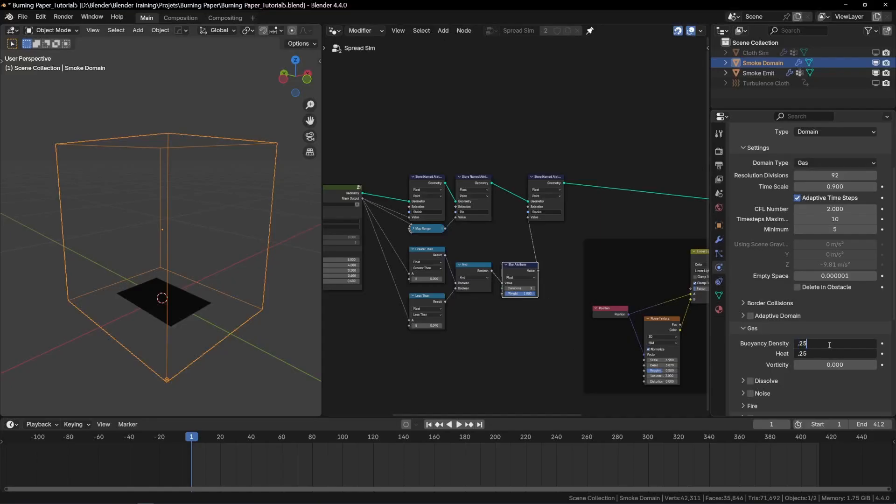
key(Return)
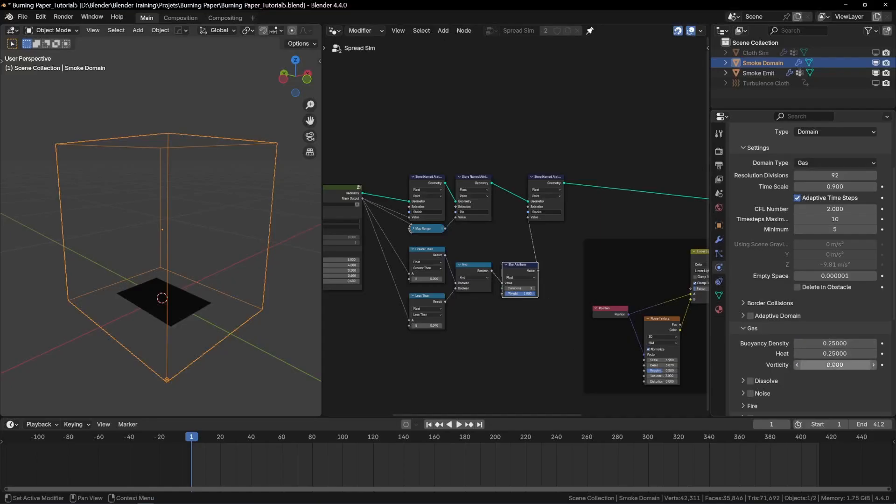
- Set the Smoke Domain's gas vorticity to 0.005 and enable Dissolve
click(829, 365)
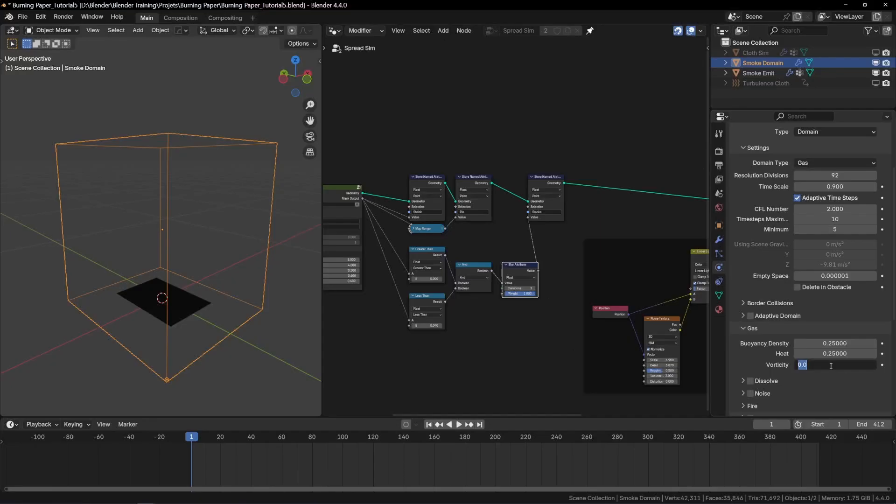
text(.005)
key(Return)
scroll(759, 297, down, 5)
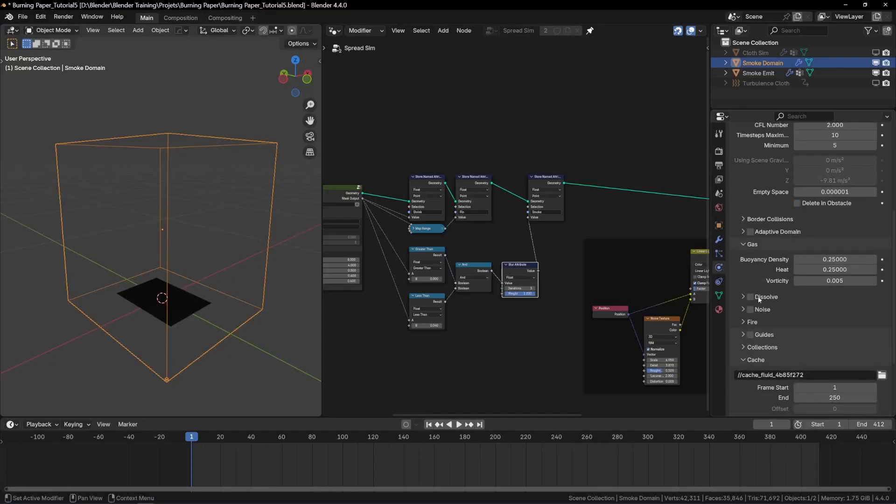
click(743, 297)
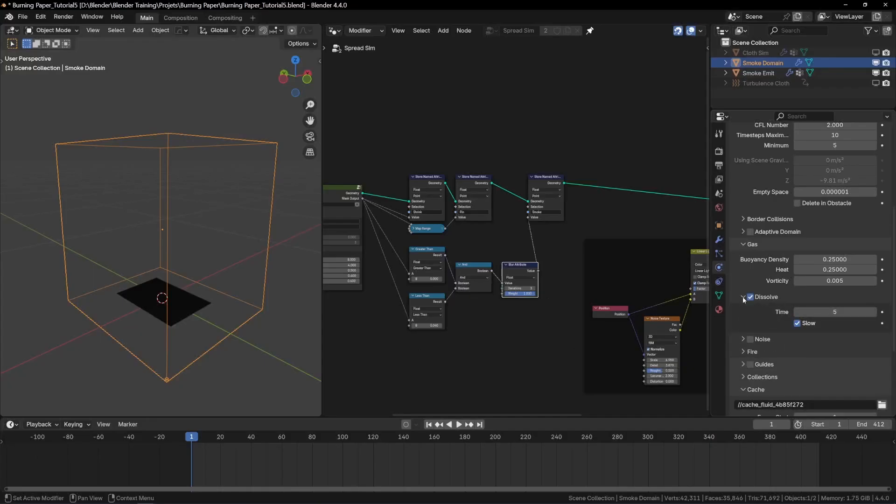
click(750, 296)
- Set the domain's fire reaction speed to 4, flame smoke to 6 and fire vorticity to 0.005
scroll(830, 338, down, 6)
click(752, 252)
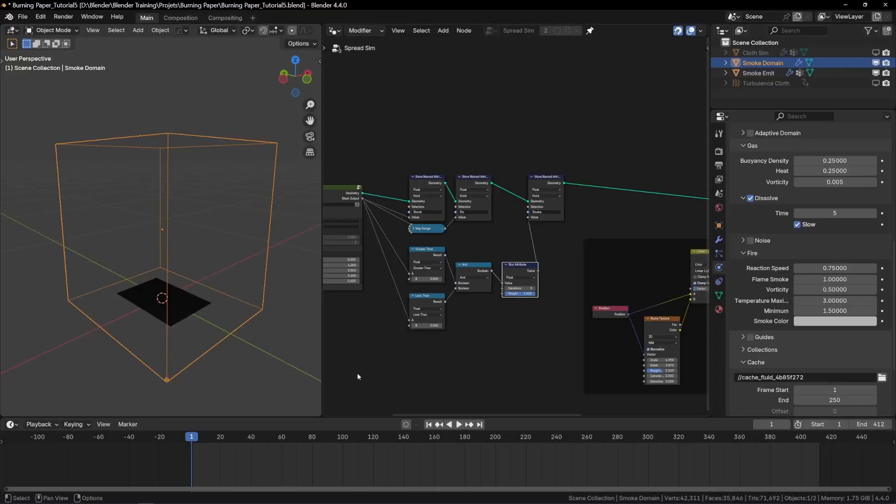
double_click(825, 267)
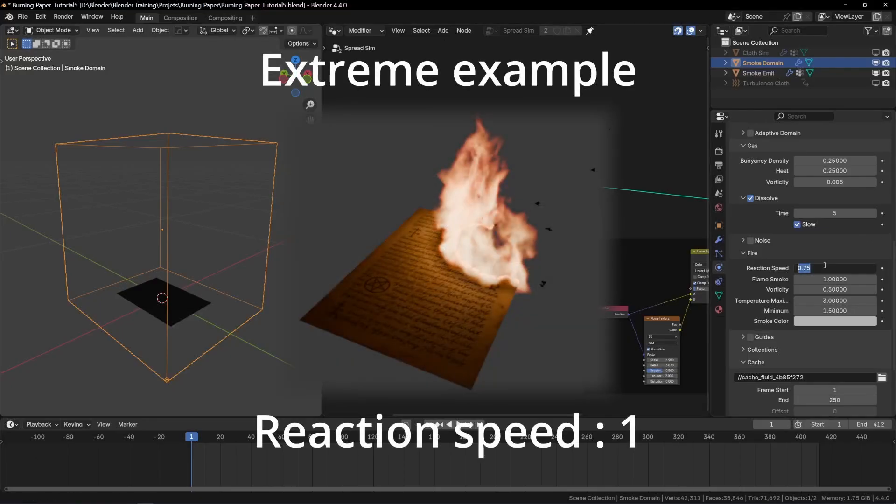
text(4)
double_click(832, 280)
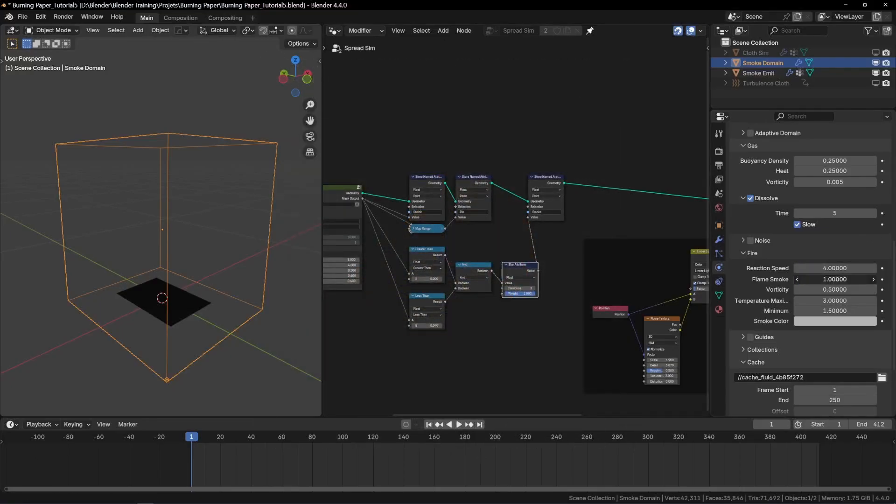
text(6)
key(Return)
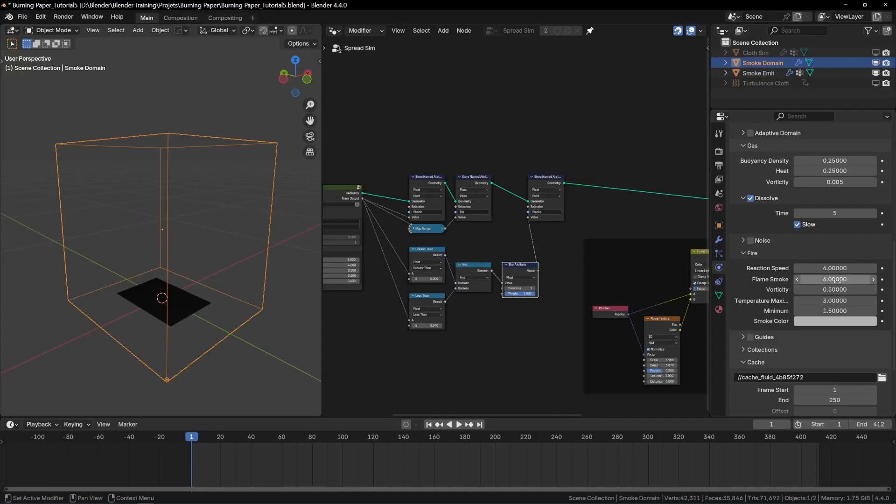
double_click(836, 289)
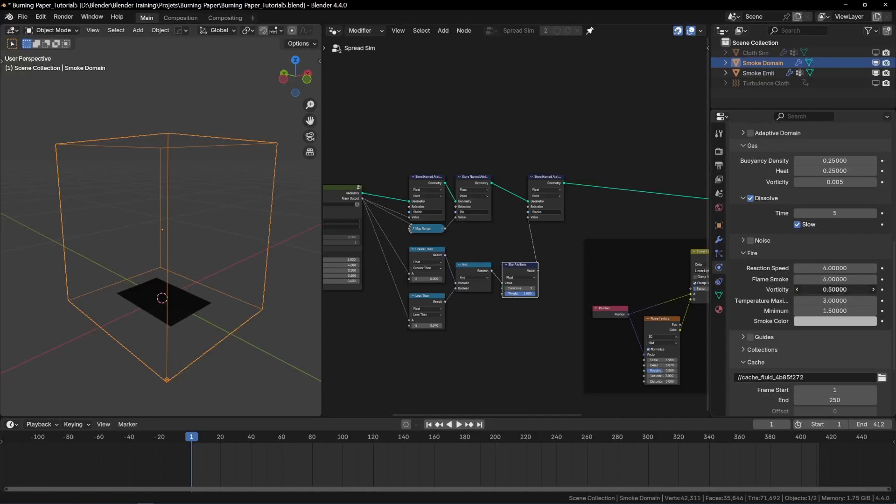
text(.005)
key(Return)
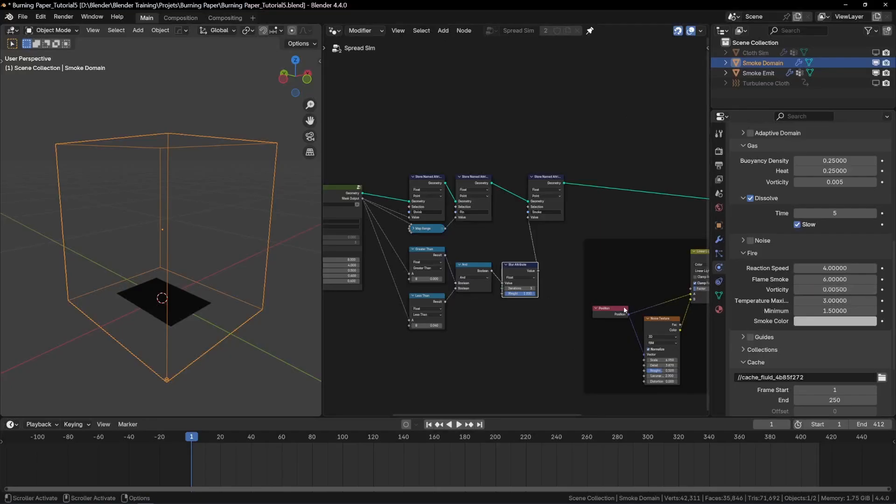
- Set the fire's maximum temperature to 1.25 and its minimum temperature to 0.5
double_click(834, 300)
text(1.25)
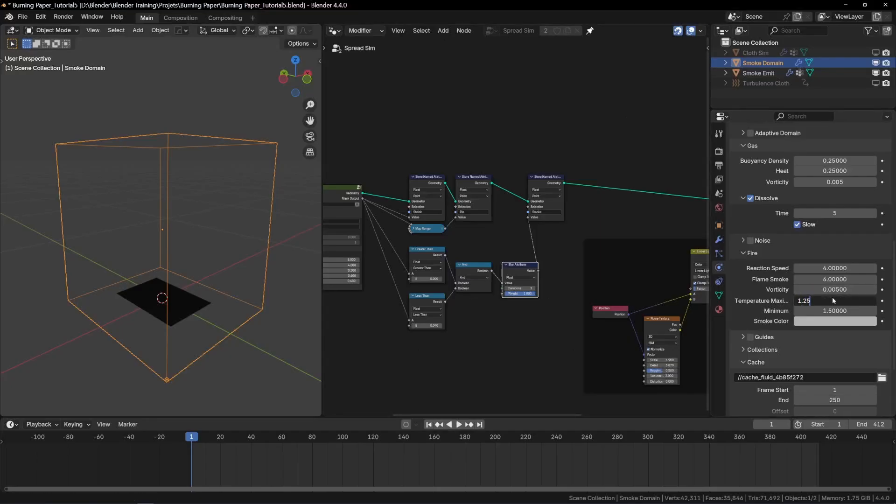
key(Return)
double_click(829, 311)
key(BackSpace)
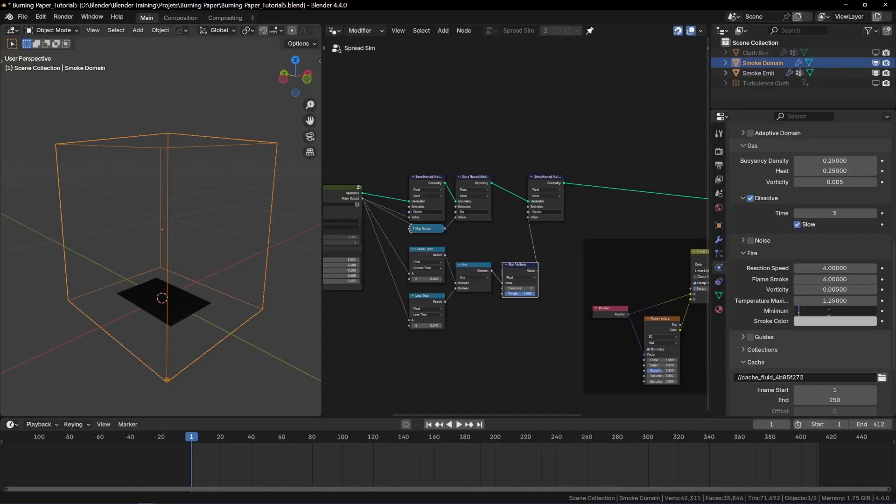
text(.5)
key(Return)
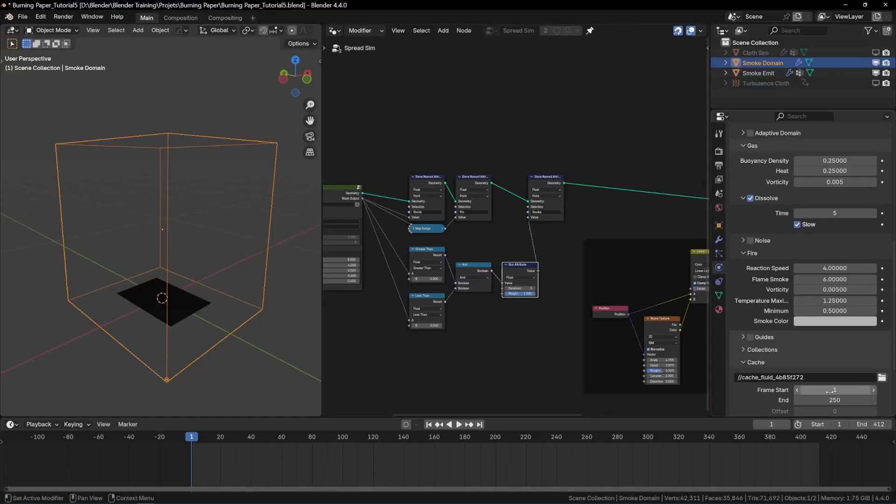
- Set the domain's cache end frame to 280 and make it a resumable cache of type All
double_click(831, 400)
key(Return)
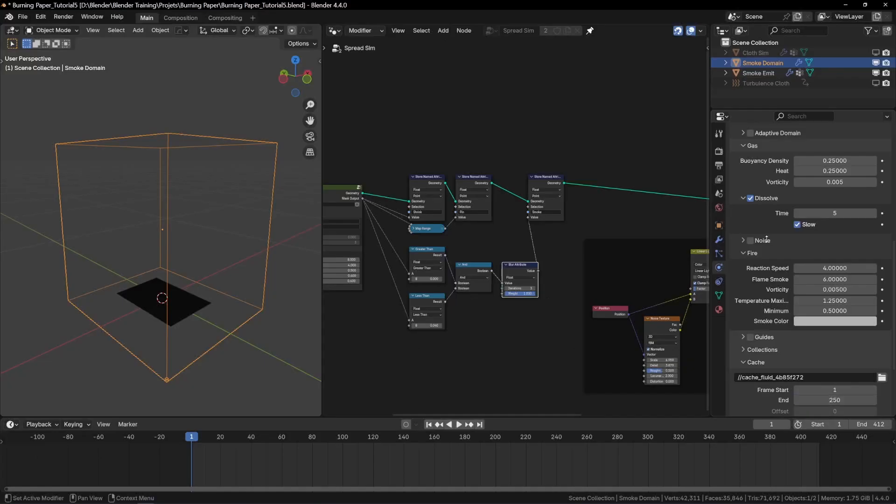
scroll(840, 355, down, 5)
double_click(838, 308)
text(280)
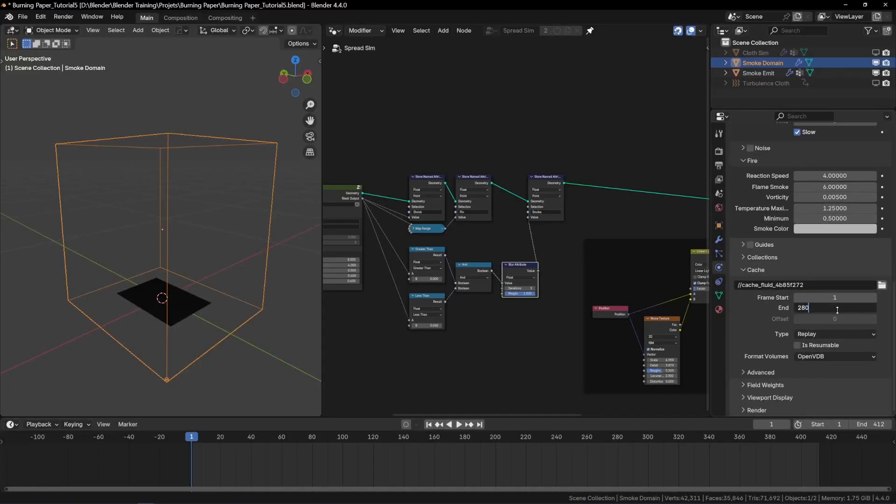
key(Return)
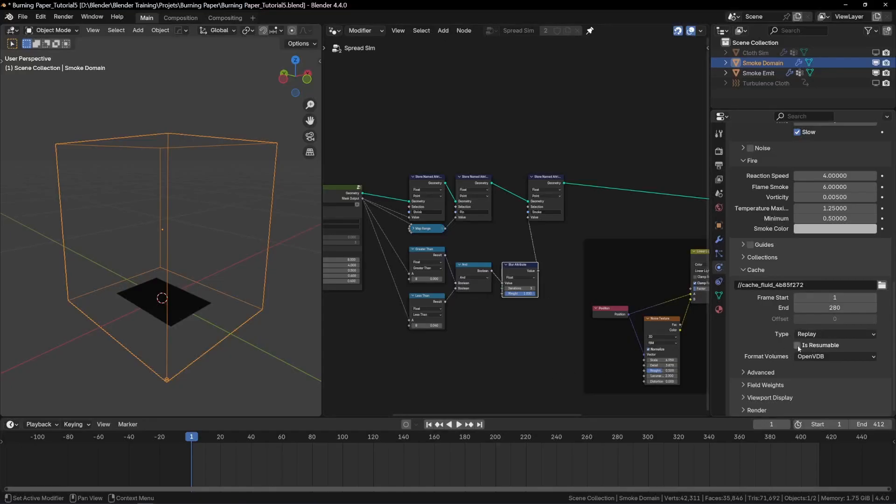
click(809, 335)
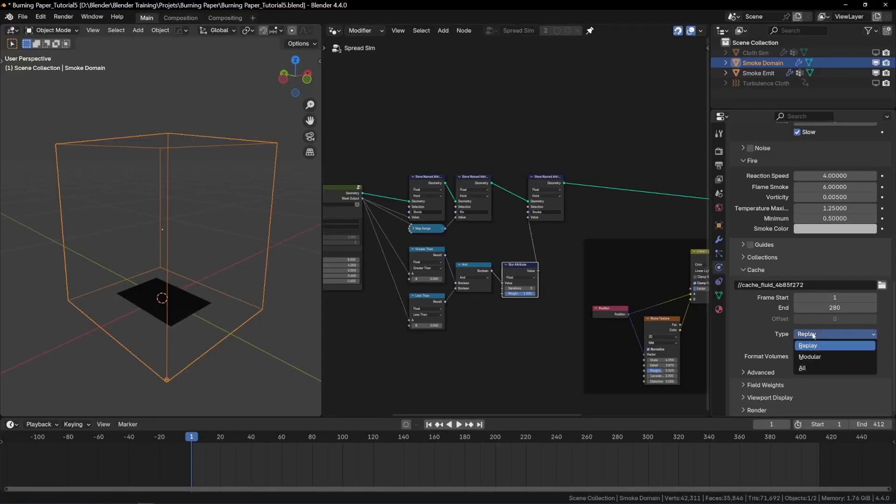
click(808, 369)
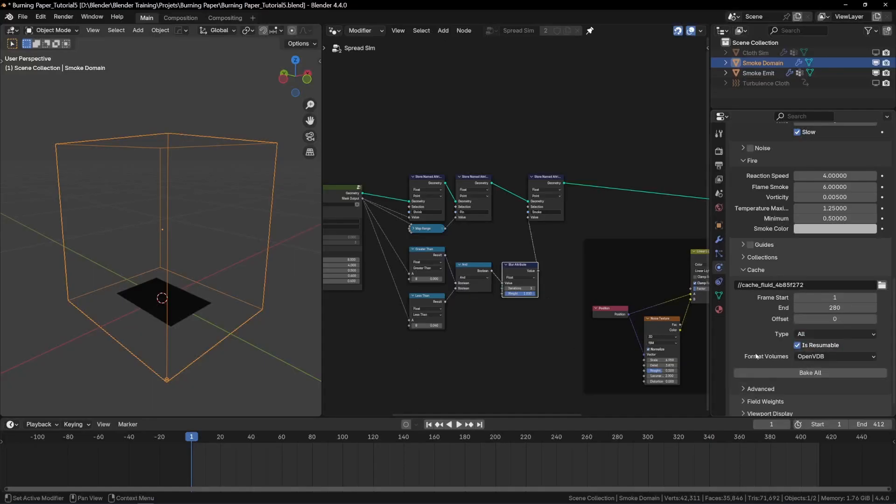
- Enable Noise for the domain, with a scale of 4 and a time of 1
scroll(737, 243, up, 3)
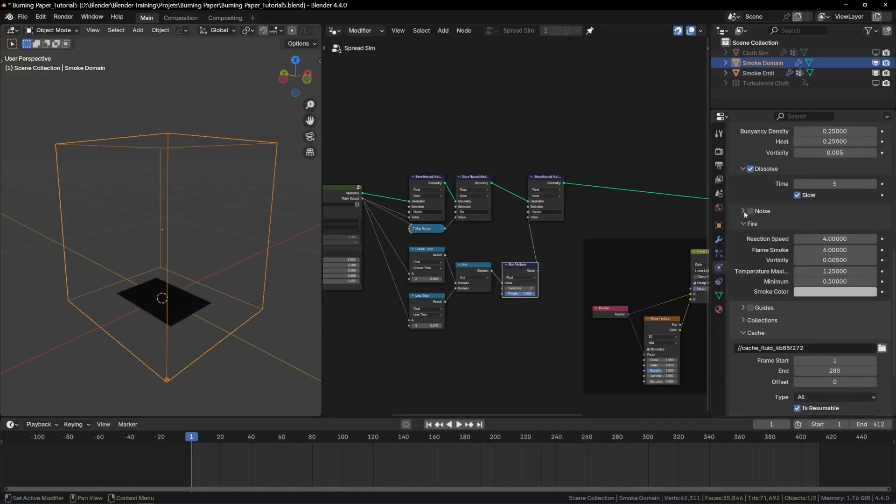
click(744, 211)
click(751, 212)
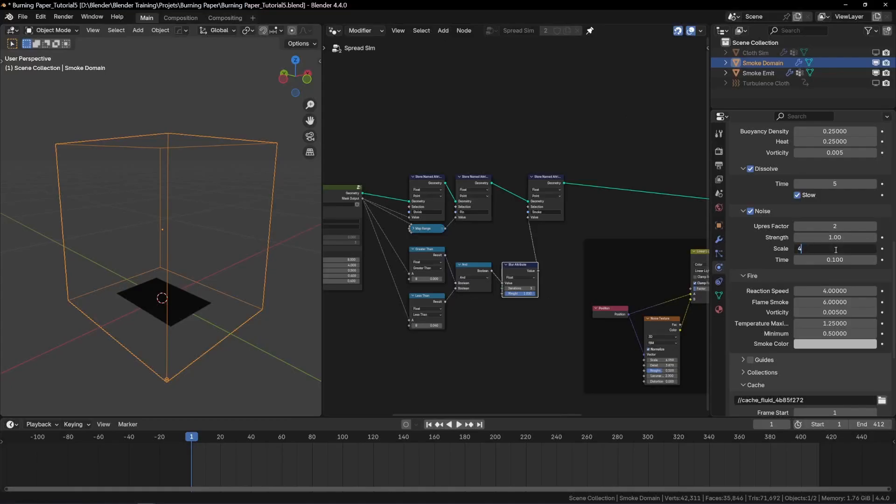
click(826, 260)
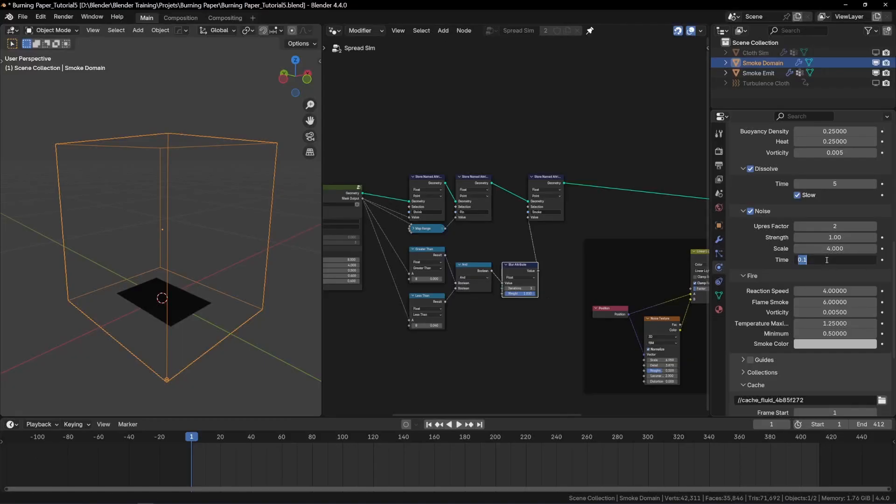
key(Return)
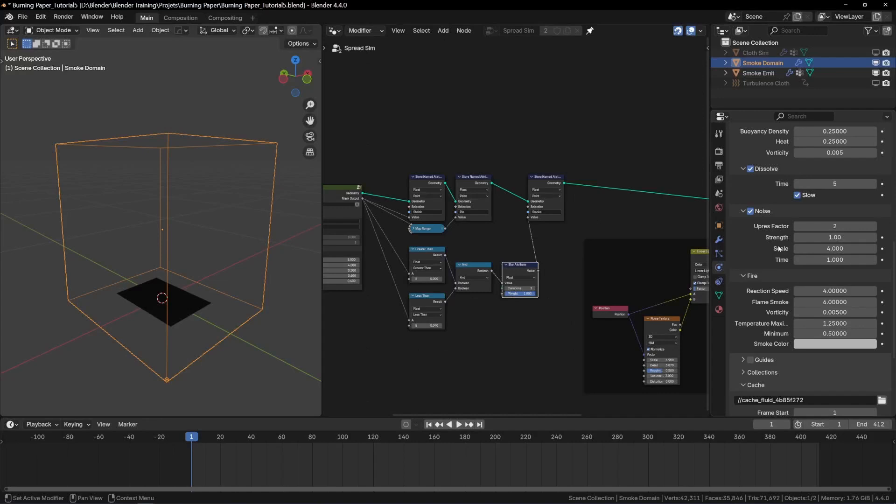
- Change the domain's cache folder path to //tutorial_
scroll(779, 249, down, 6)
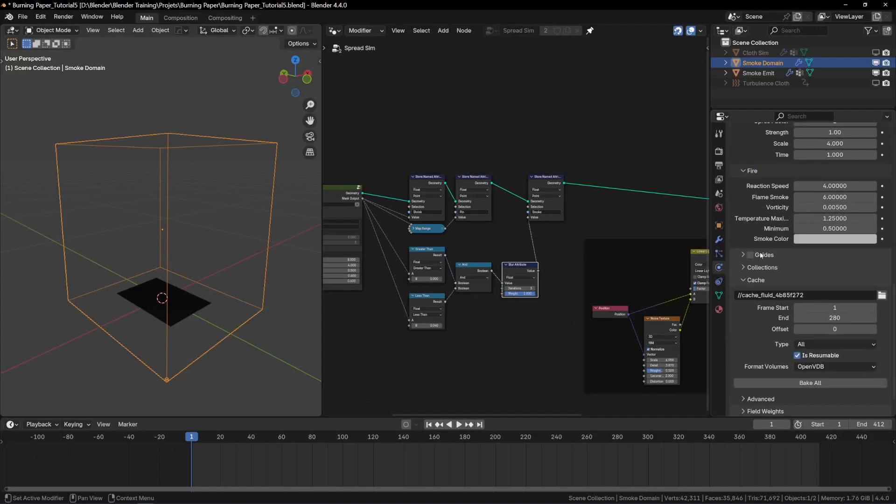
click(820, 268)
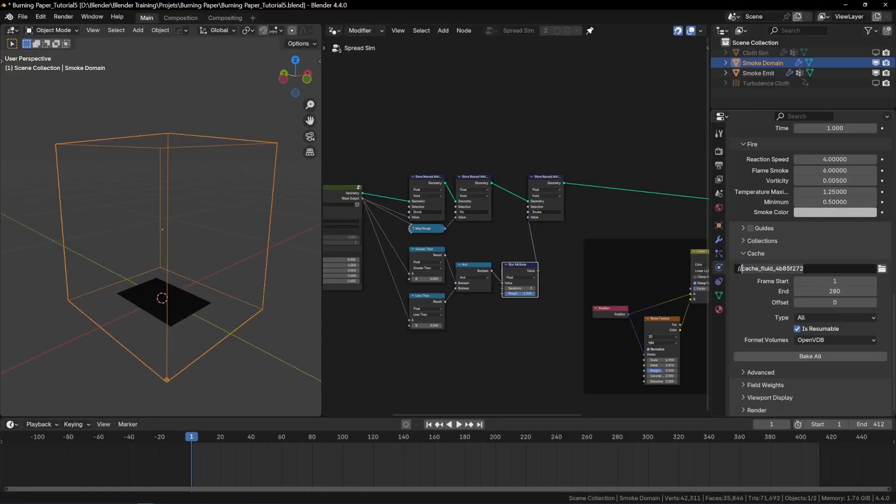
text(tutorial)
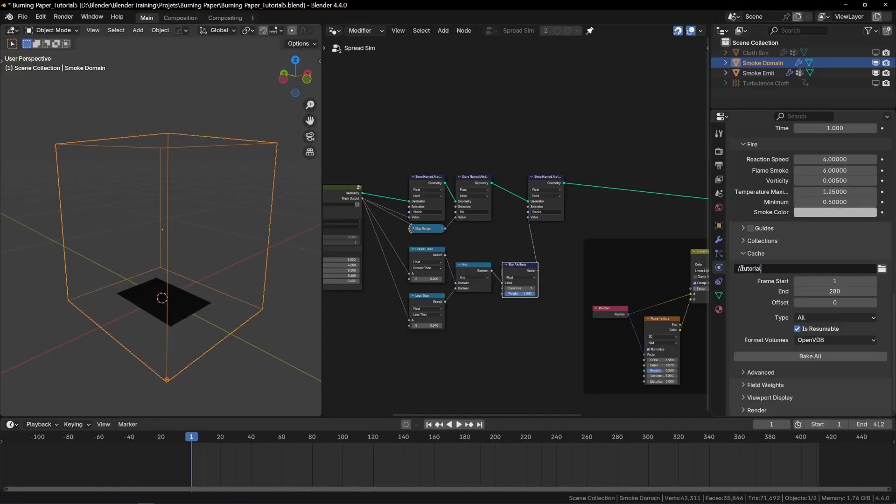
key(Return)
click(776, 272)
key(Return)
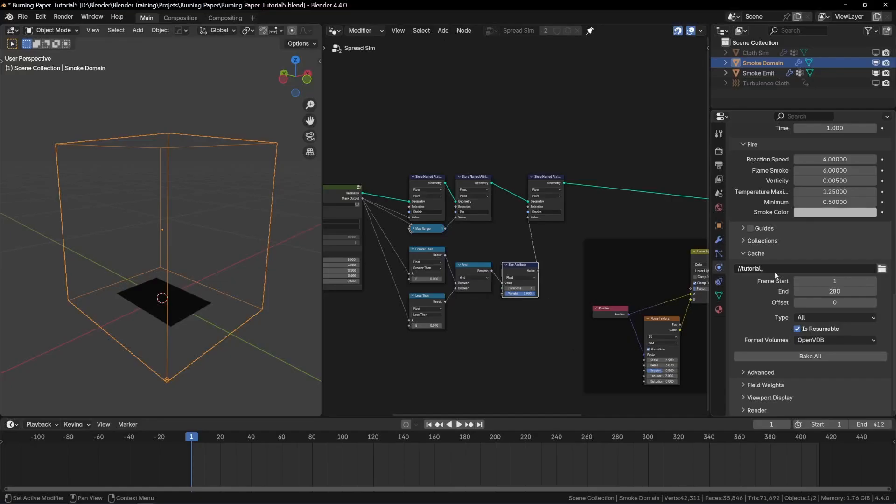
- Set the velocity scale to 0 in the domain's render settings
click(759, 411)
scroll(800, 294, down, 2)
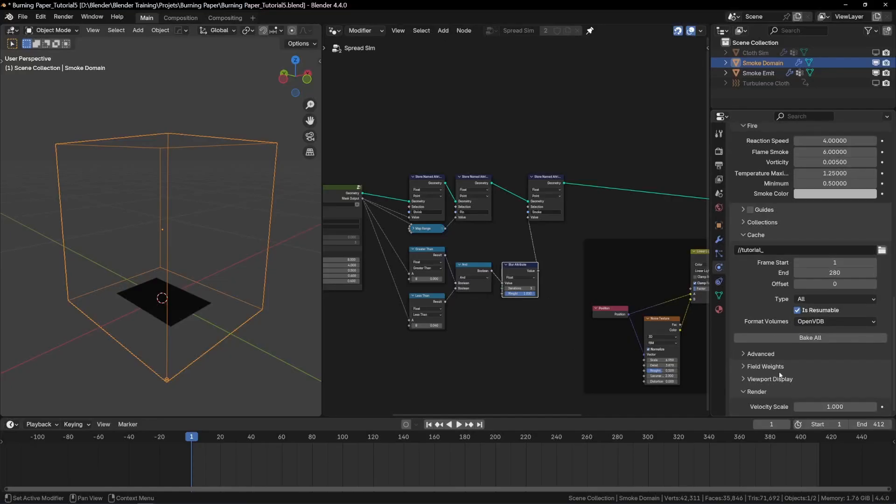
click(846, 406)
text(0)
key(Return)
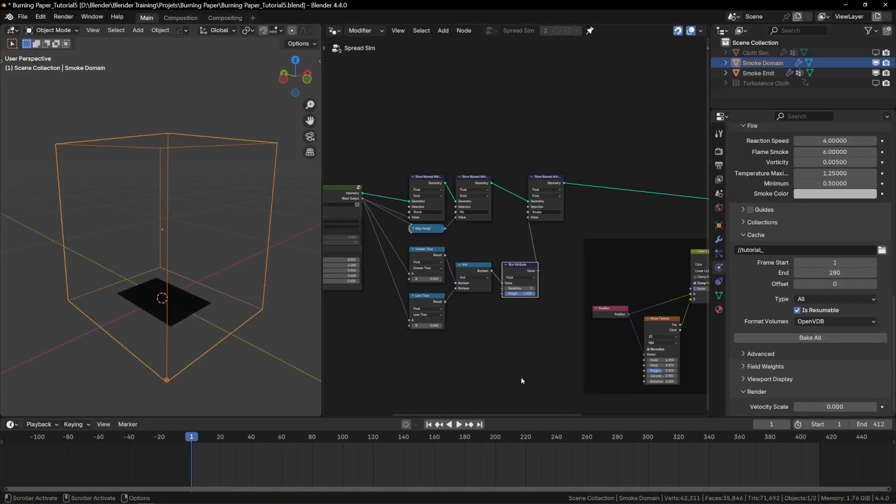
- Save the file and start baking the whole fluid simulation
scroll(158, 327, up, 4)
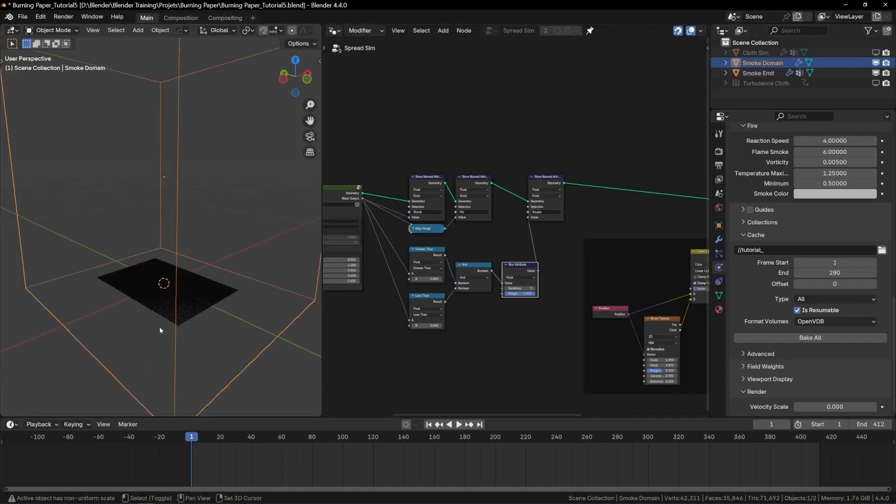
key(ctrl+s)
middle_drag(173, 328, 261, 338)
click(810, 337)
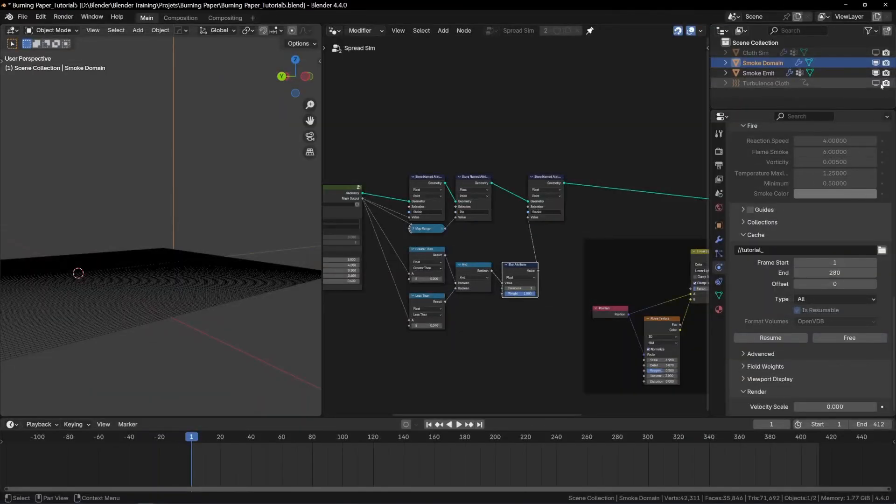
- Make the Turbulence Cloth force field visible in the viewport and duplicate it in place
click(793, 83)
scroll(186, 221, down, 8)
middle_drag(186, 222, 180, 241)
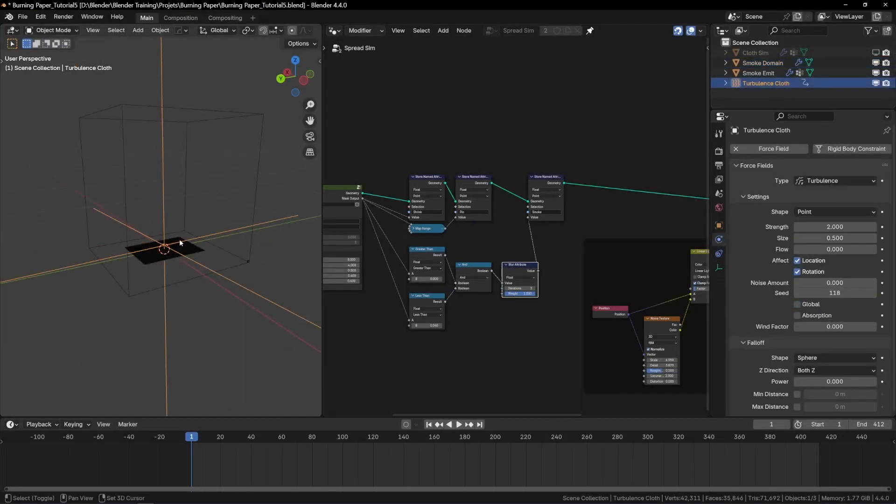
key(shift+d)
right_click(196, 244)
- Rename the duplicated force field to Turbulence Smoke and hide Turbulence Cloth in the viewport
double_click(770, 93)
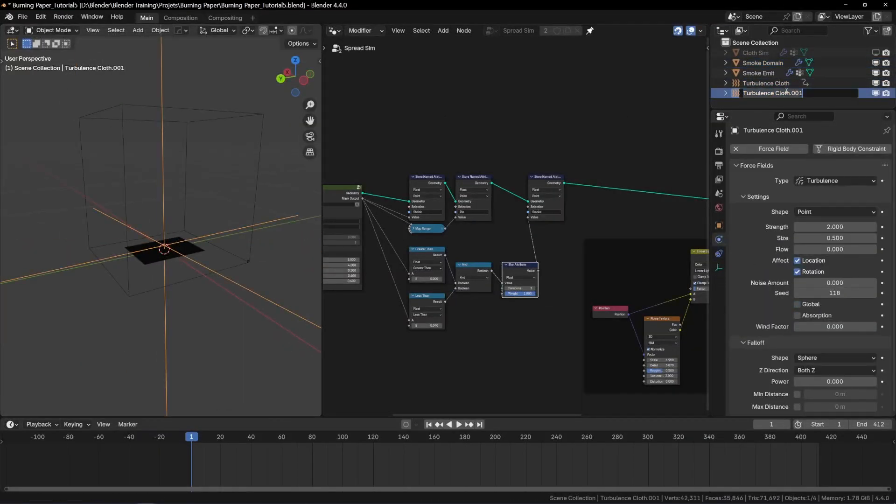
click(768, 94)
key(Delete)
key(Delete)
key(Delete)
key(Delete)
key(Delete)
key(Delete)
key(Delete)
key(Delete)
key(Delete)
text(Smoke)
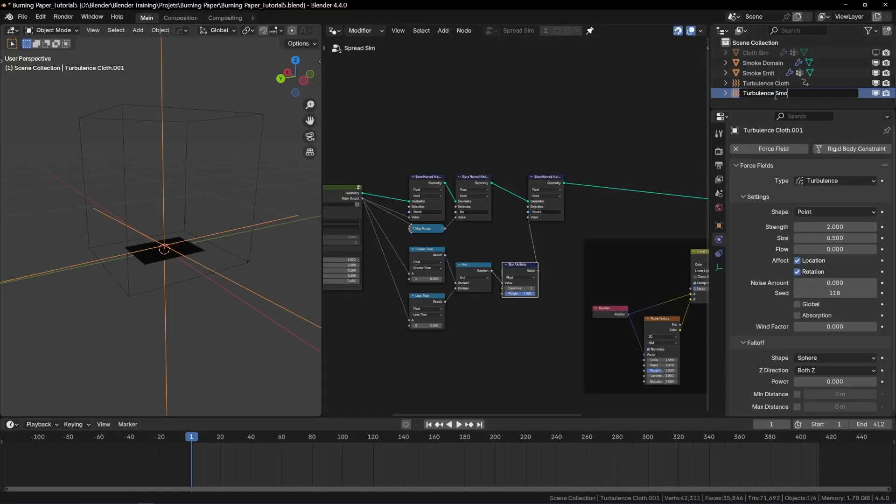
key(Return)
click(875, 83)
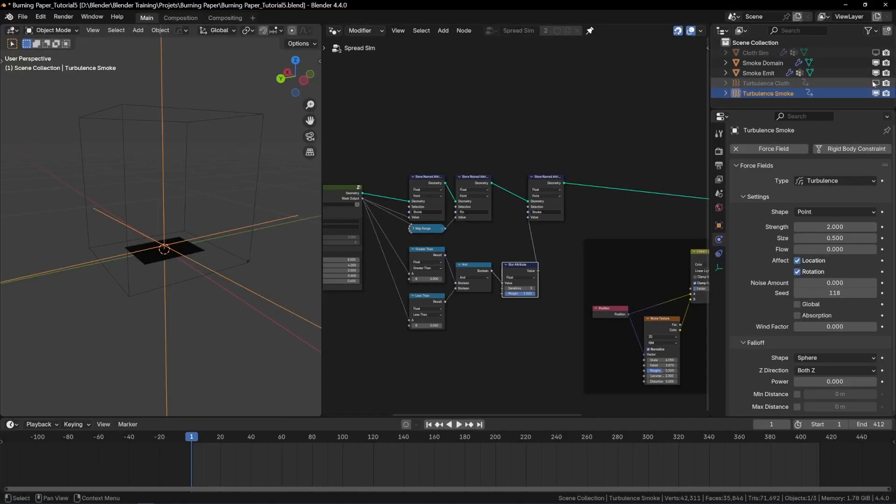
- Edit the strength of the Turbulence Smoke force field and select the Smoke Domain
click(831, 225)
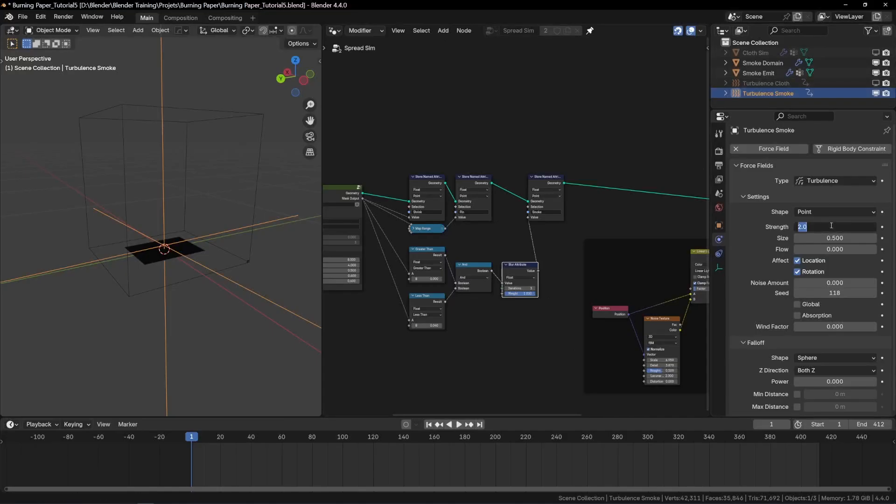
key(Return)
click(763, 63)
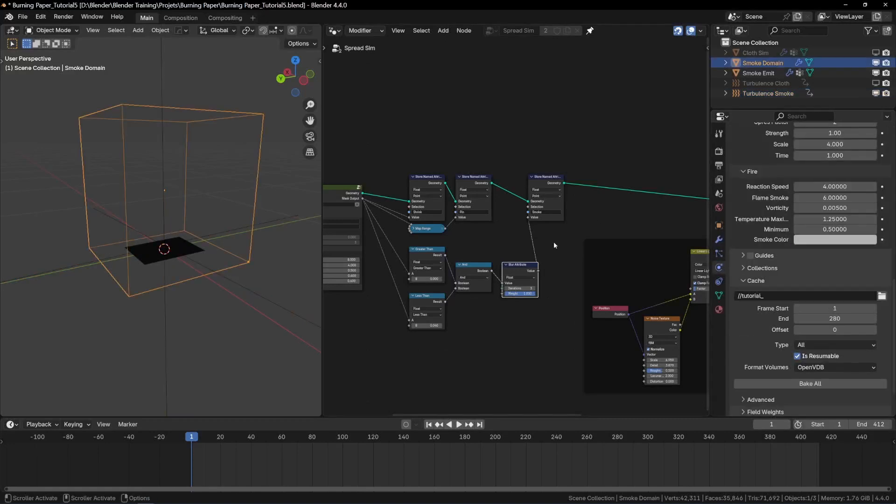
- Save the file, bake the whole fluid simulation of the Smoke Domain and play back the burning paper
key(ctrl+s)
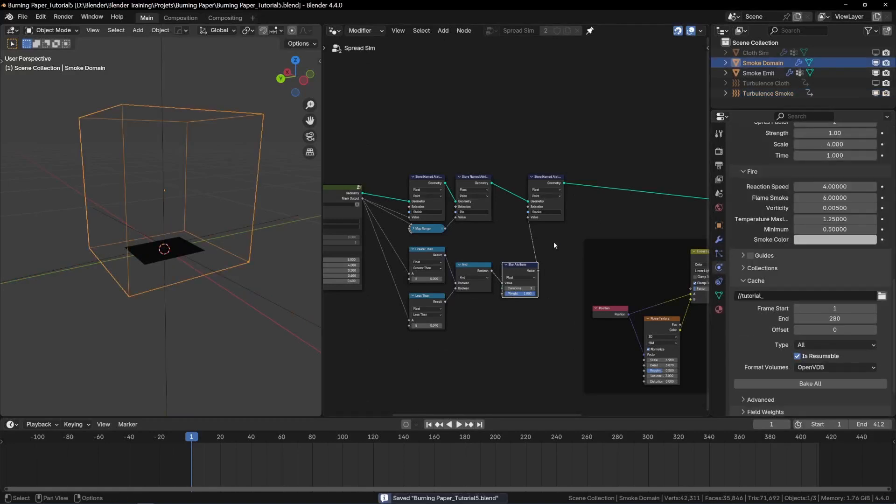
click(803, 385)
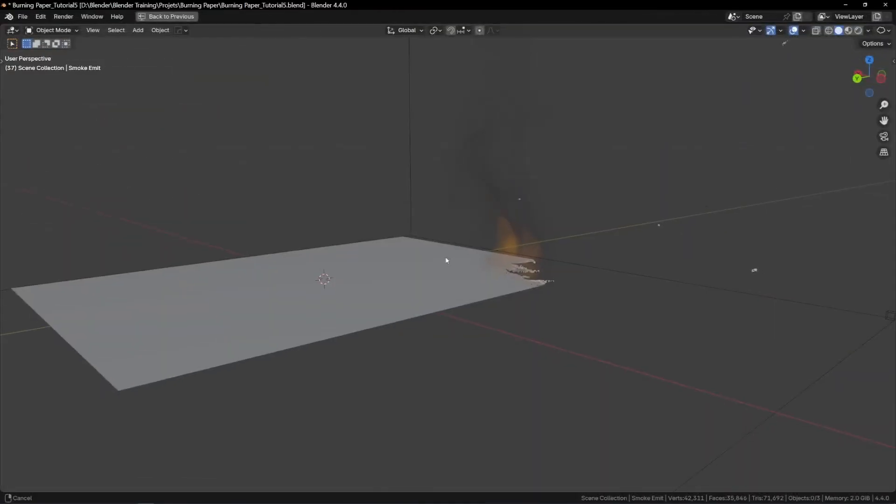
key(space)
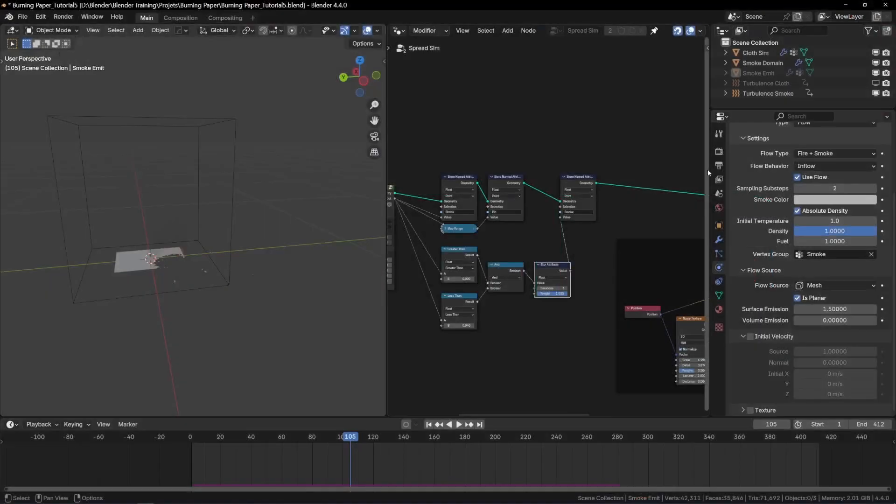
- Widen the node editor and shift the Spread Solver and its input nodes horizontally away from the attribute nodes
drag(708, 169, 880, 174)
middle_drag(527, 193, 612, 180)
scroll(614, 180, down, 5)
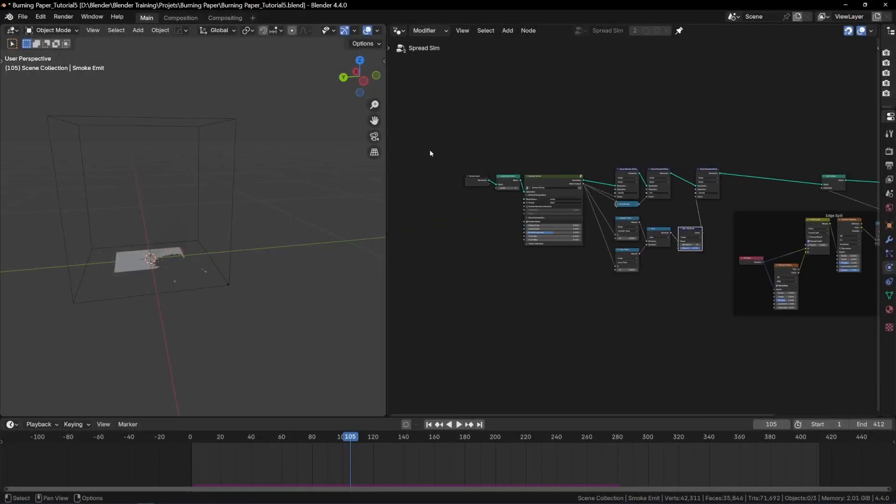
drag(434, 151, 573, 237)
key(g)
key(x)
click(545, 234)
- Add a reroute to the Mask Output links and move the attribute nodes horizontally beside it
scroll(609, 210, up, 2)
shift+right_drag(532, 190, 522, 271)
key(g)
click(515, 214)
drag(592, 116, 804, 314)
key(g)
key(x)
click(710, 320)
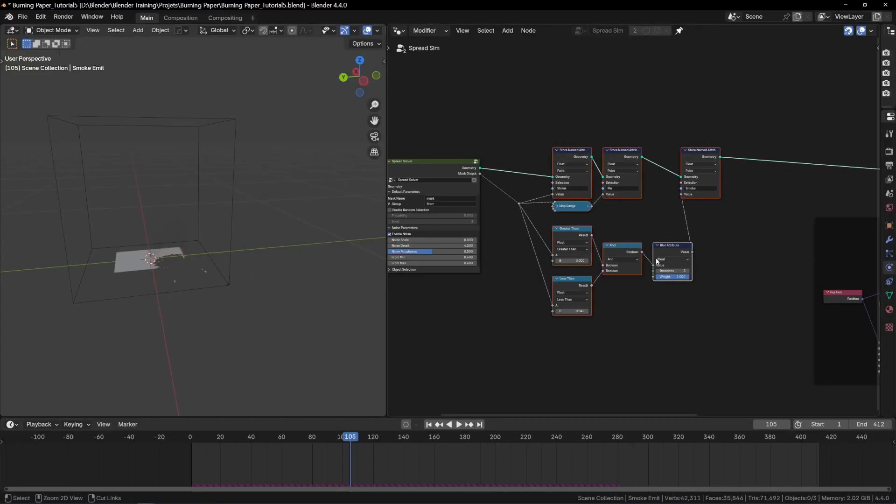
- Join the Shrink, Pin and Smoke attribute nodes with their math nodes in a frame labelled Sim Groups
drag(519, 125, 731, 385)
key(ctrl+j)
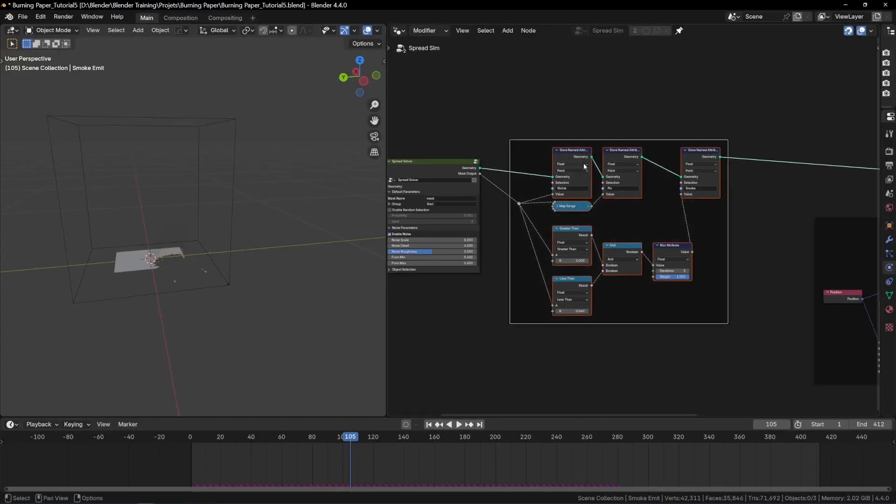
key(F2)
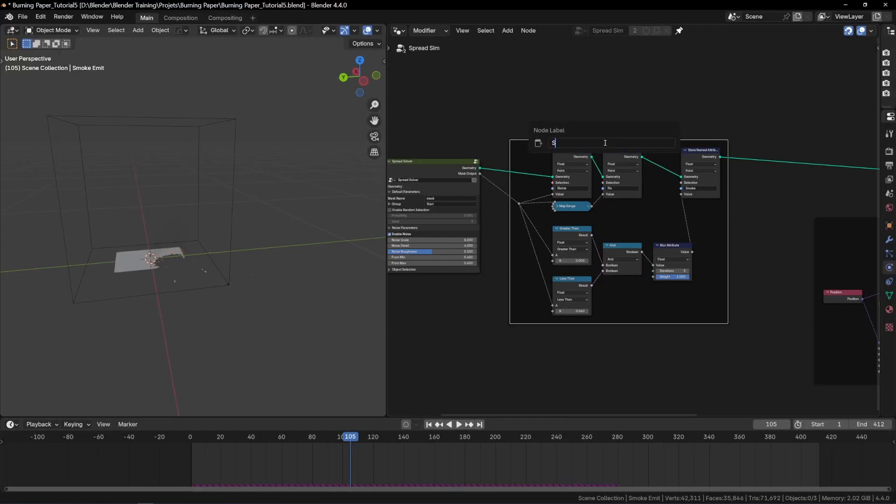
text(Sim Groups)
key(Return)
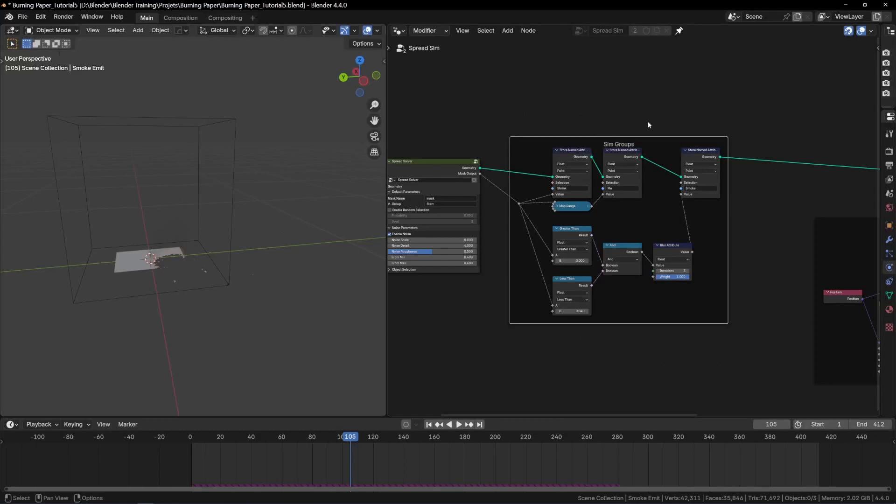
- Insert a Store Named Attribute node into the geometry link between the Smoke attribute and Split Edges
middle_drag(648, 122, 584, 120)
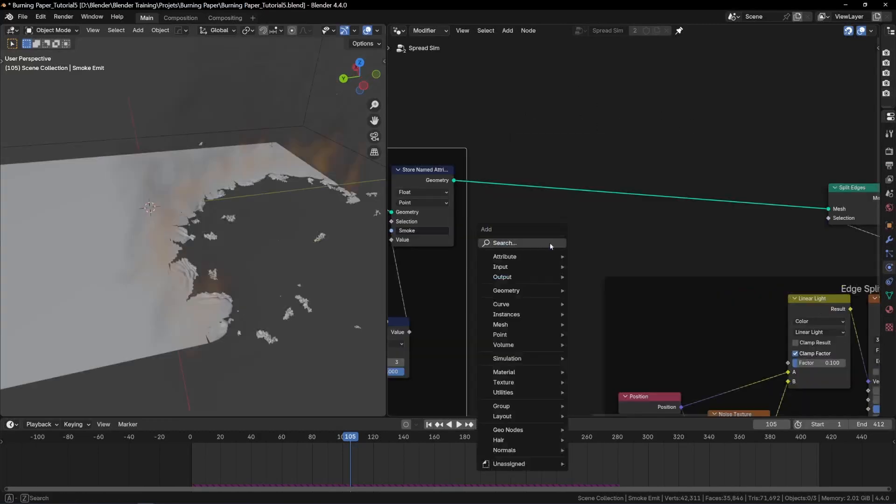
text(store)
key(Return)
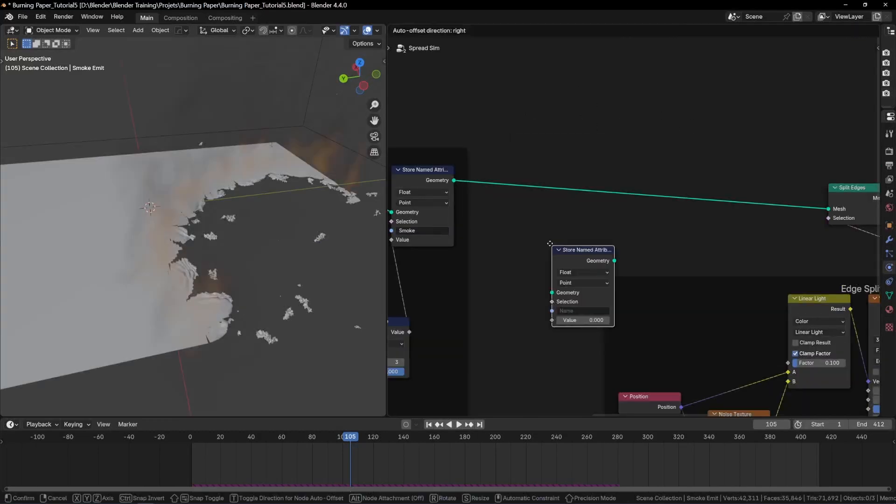
click(524, 153)
- Move the Edge Split frame and the downstream nodes away to make room after Sim Groups
scroll(607, 226, down, 9)
middle_drag(690, 223, 614, 182)
drag(538, 135, 848, 383)
drag(570, 300, 708, 298)
scroll(482, 167, up, 7)
- Reposition the new Store Named Attribute node and name its attribute Preburn
drag(493, 146, 606, 154)
scroll(607, 154, up, 1)
click(608, 195)
text(Pre)
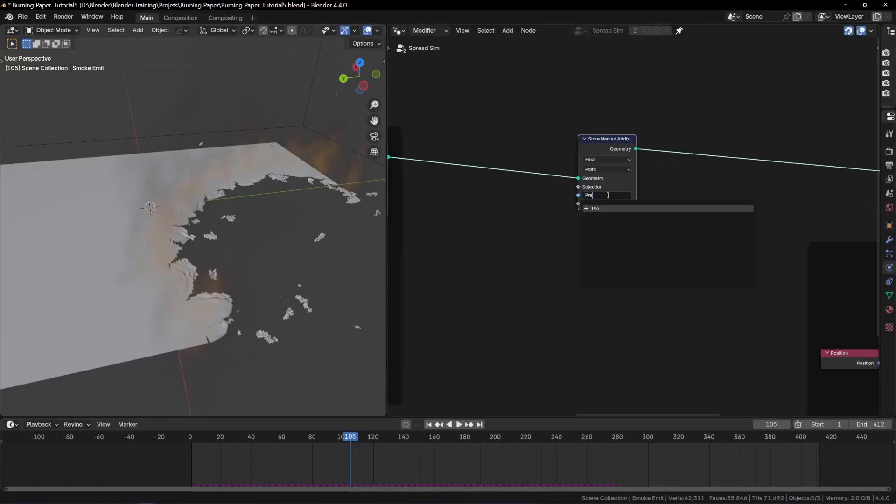
text( Bburn)
key(Return)
- Duplicate the Blur Attribute node with its input link, set its iterations to 6 and place it below the Preburn node
scroll(608, 196, down, 2)
middle_drag(602, 196, 687, 158)
click(451, 242)
key(ctrl+shift+d)
click(450, 319)
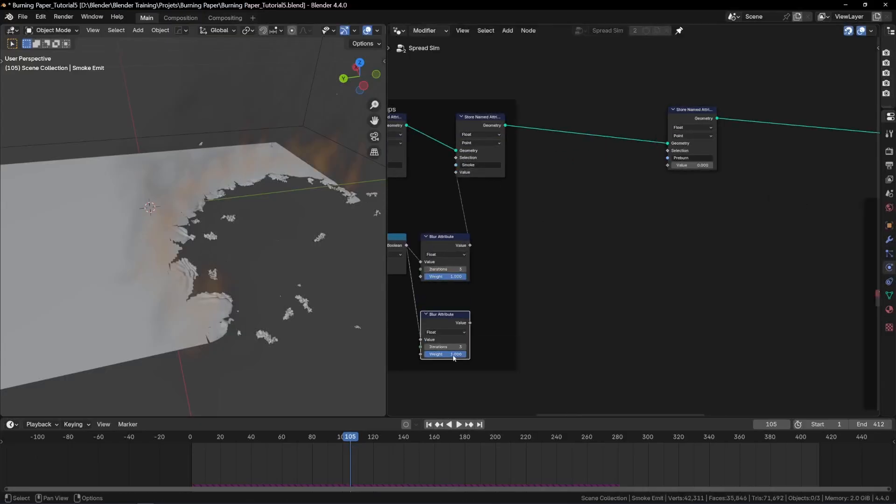
click(447, 347)
key(Return)
key(g)
click(665, 316)
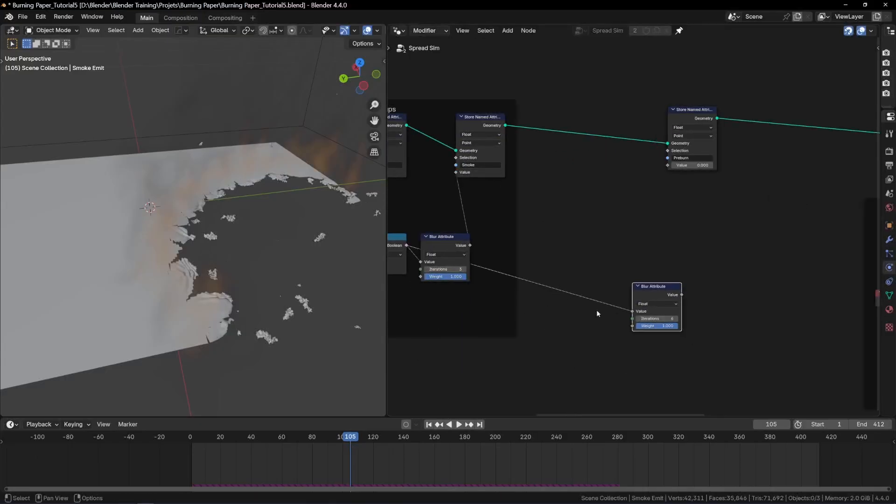
- Add a reroute on the duplicated blur's input link and position it beneath the And node's output
shift+right_drag(580, 280, 559, 315)
key(g)
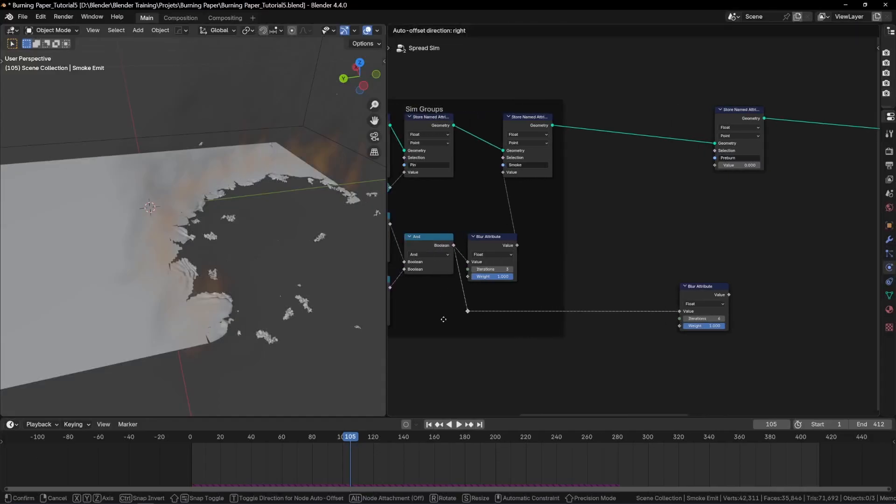
click(443, 320)
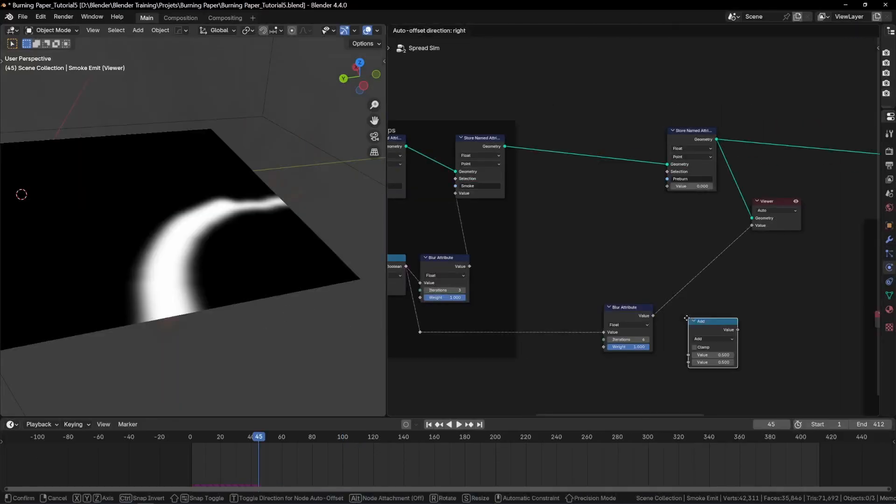
- Add a Math node after the duplicated blur, set it to Power with exponent 0.510 and connect it to Preburn's Value
click(676, 305)
click(463, 327)
scroll(682, 327, up, 3)
mouse_move(681, 350)
mouse_down()
mouse_move(724, 351)
mouse_move(684, 351)
mouse_up()
scroll(719, 329, down, 3)
middle_drag(647, 290, 549, 317)
drag(631, 336, 592, 219)
- Split the node editor horizontally and switch the lower area to the Shader Editor
scroll(615, 280, down, 6)
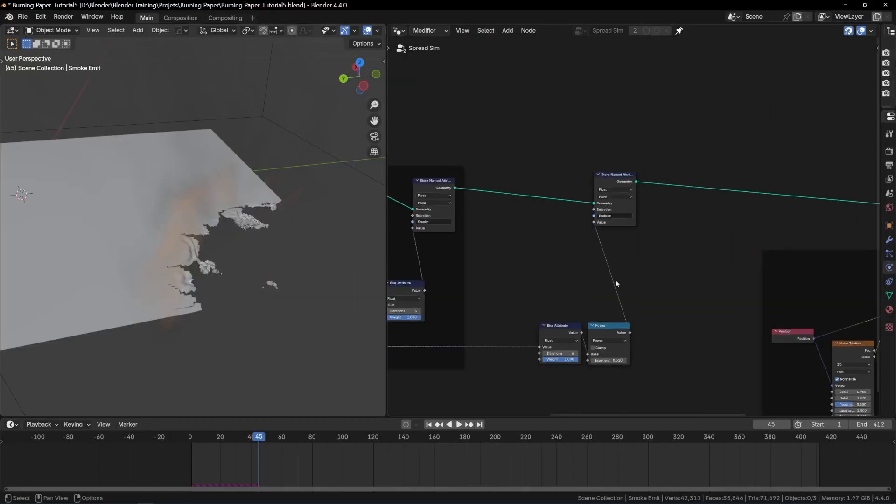
drag(389, 414, 450, 207)
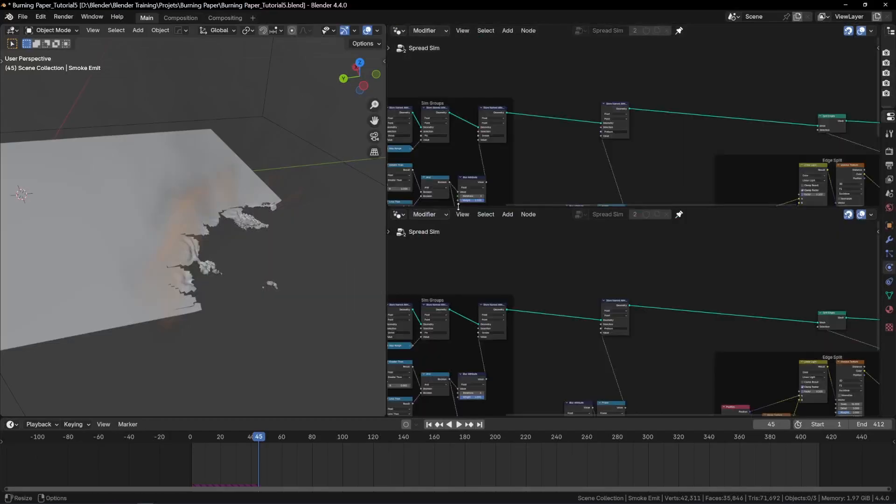
click(398, 214)
click(423, 297)
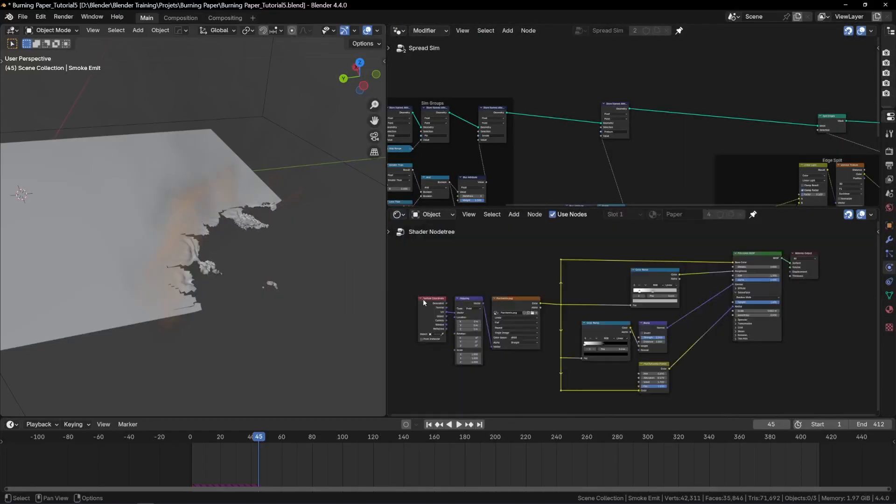
- Add an Attribute node reading Shrink to the Paper material and preview its output on the mesh
key(shift+a)
text(attr)
key(Return)
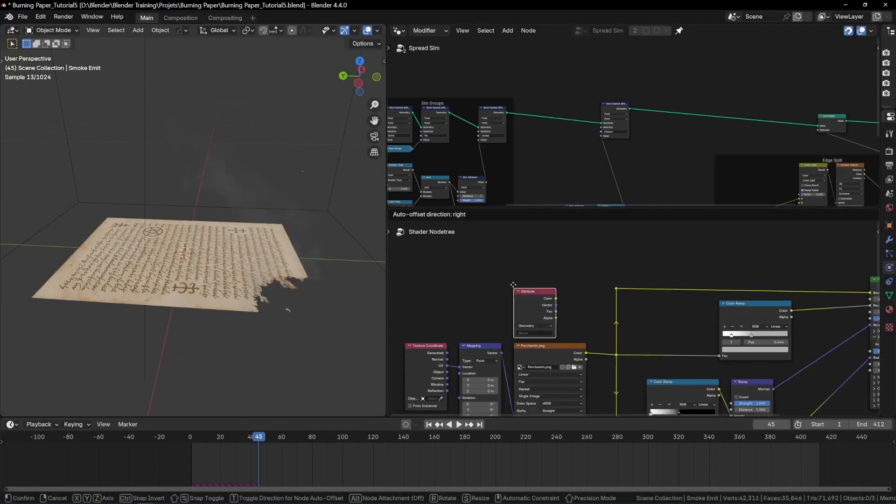
click(483, 267)
middle_drag(411, 138, 575, 121)
scroll(572, 120, up, 6)
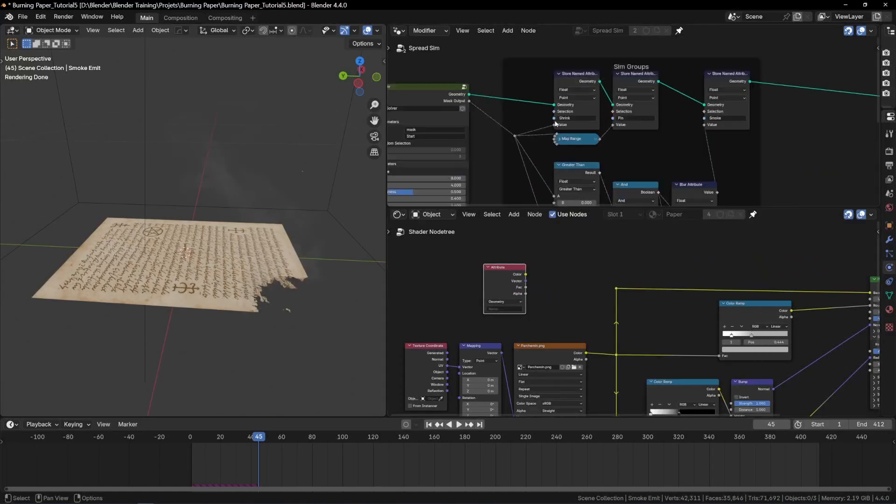
scroll(576, 122, up, 5)
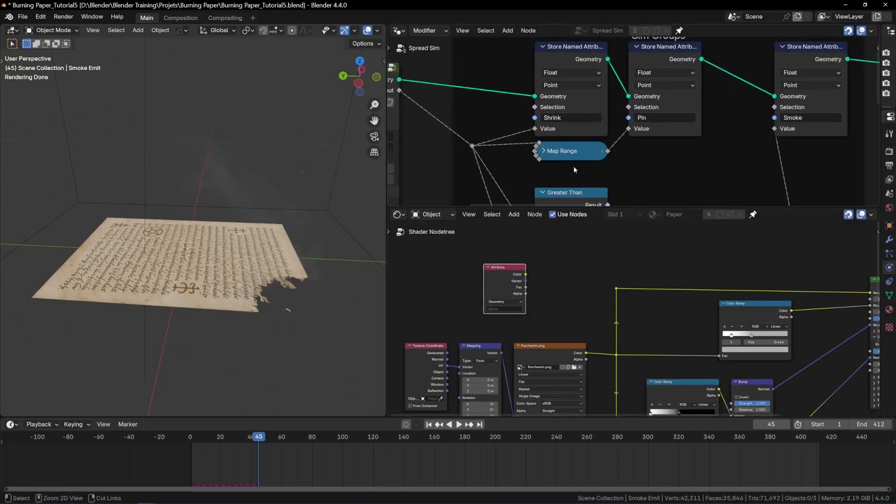
text(Shrink)
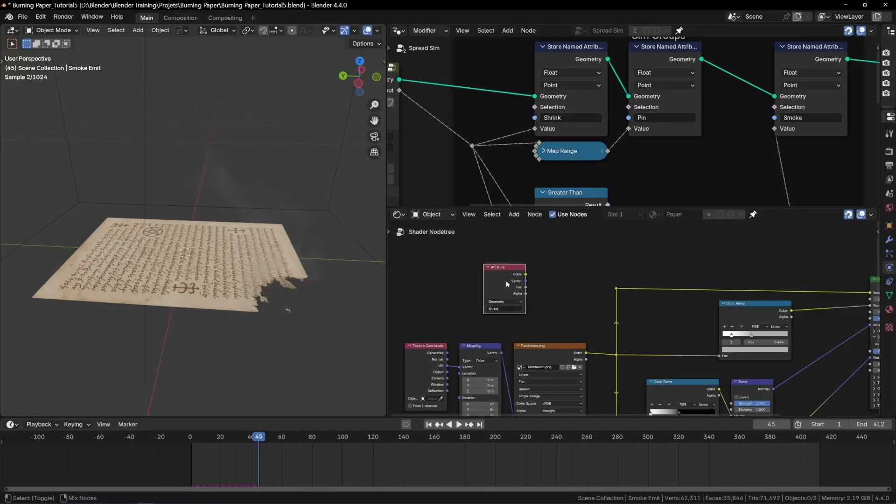
ctrl+shift+click(506, 281)
- Insert a Mix Color node into the parchment link feeding the Principled BSDF's Base Color
middle_drag(609, 262, 545, 273)
scroll(545, 274, down, 2)
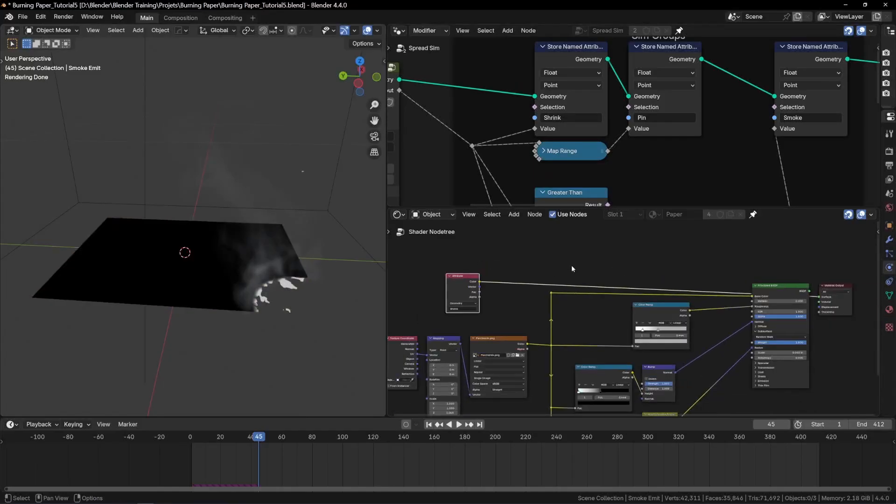
key(shift+a)
text(mixco)
key(Return)
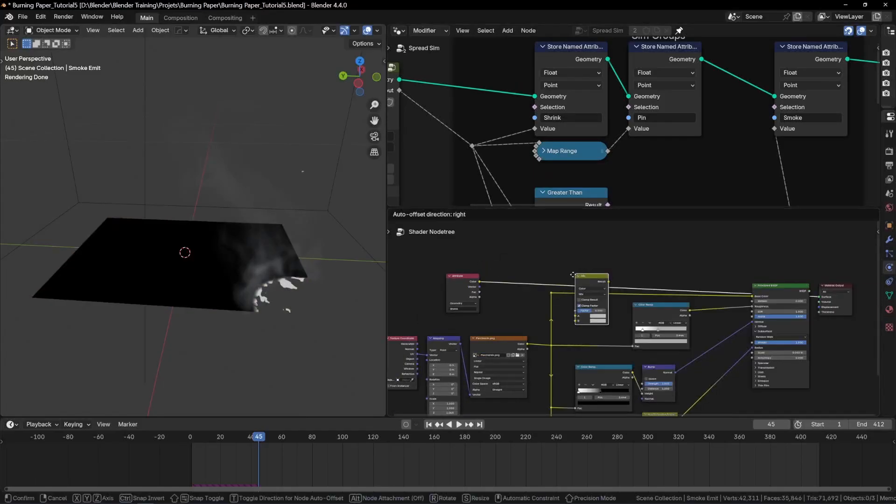
click(570, 280)
- Add a Noise Texture node above the Shrink Attribute node
key(shift+a)
text(noi)
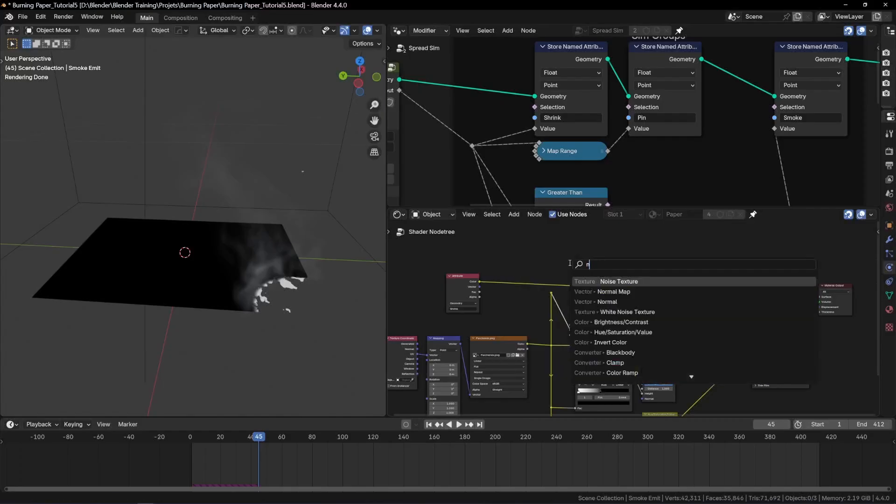
key(Return)
click(494, 252)
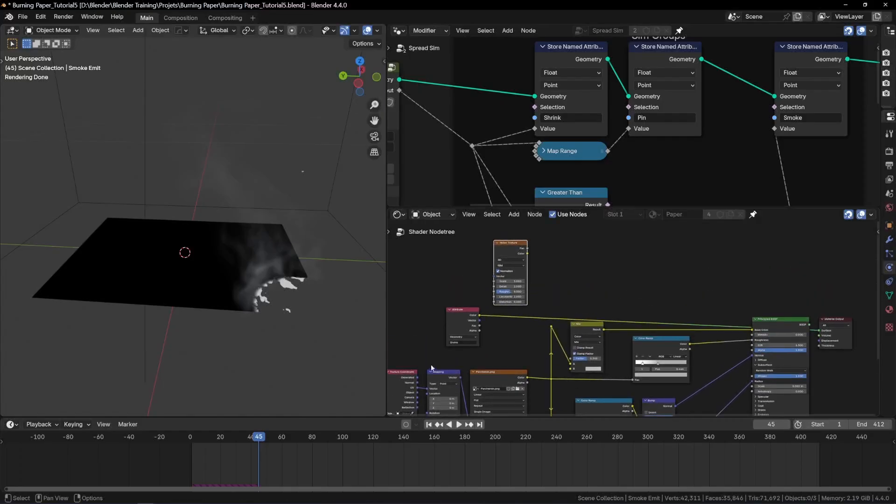
- Give the Noise Texture Object texture coordinates, dissolve the Mapping node and place the Texture Coordinate node beside it
key(ctrl+t)
drag(464, 243, 531, 281)
key(ctrl+x)
scroll(444, 272, up, 3)
key(g)
click(611, 269)
middle_drag(611, 258, 577, 294)
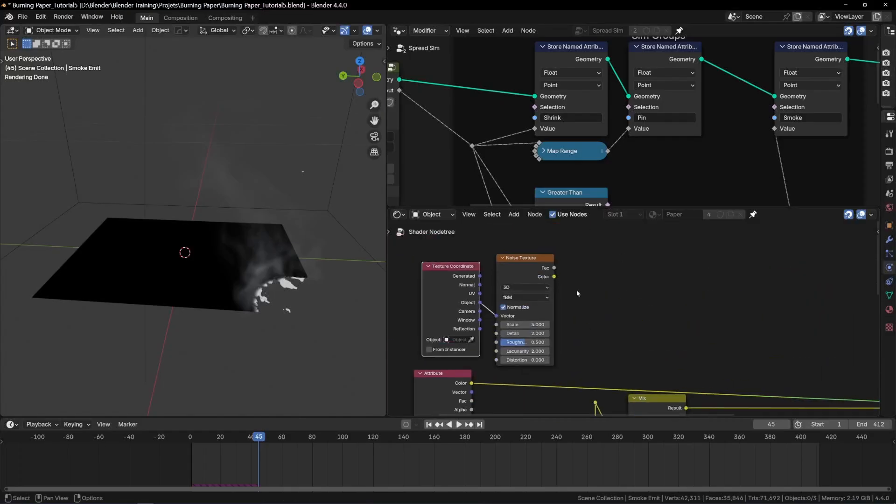
drag(470, 287, 470, 279)
- Preview the Noise Texture and insert a Color Ramp after it
ctrl+shift+click(532, 273)
key(shift+a)
text(ram)
key(Return)
click(574, 258)
- Set the Noise Texture's detail to 6 and its scale to 47.1
scroll(530, 327, up, 6)
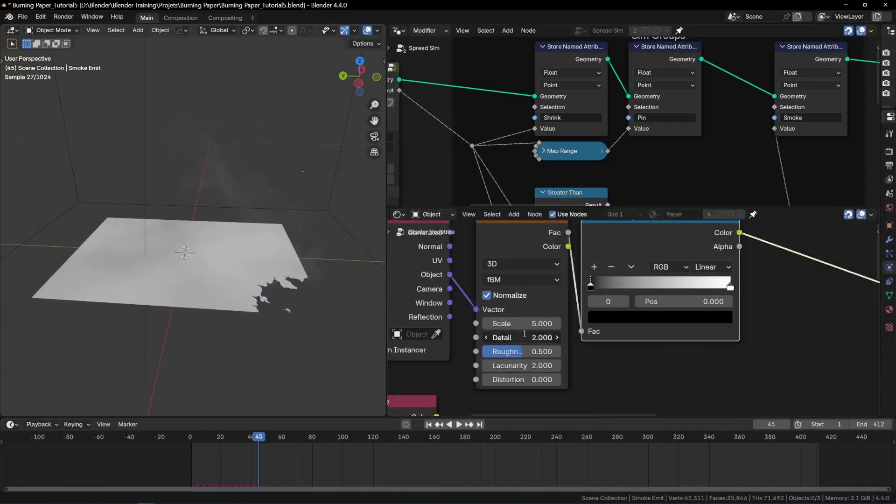
drag(525, 334, 542, 333)
middle_drag(215, 212, 216, 262)
drag(523, 324, 663, 324)
- Move the ramp's black stop to 0.378, add a darkened middle stop and edit the white end stop's color
drag(601, 285, 643, 300)
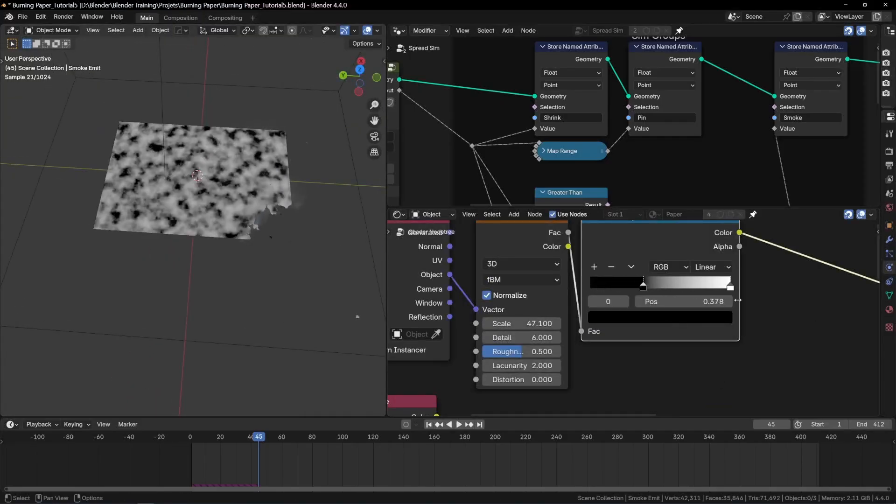
ctrl+click(666, 283)
click(673, 321)
drag(708, 151, 708, 178)
click(730, 286)
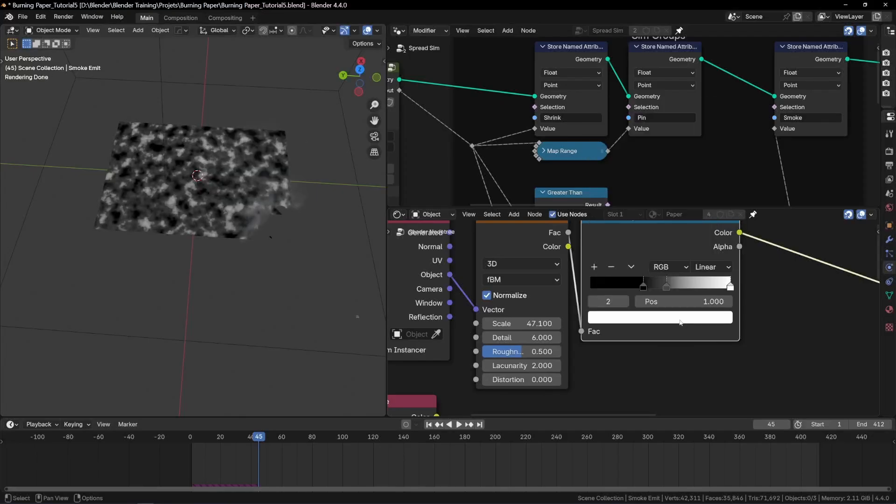
click(680, 322)
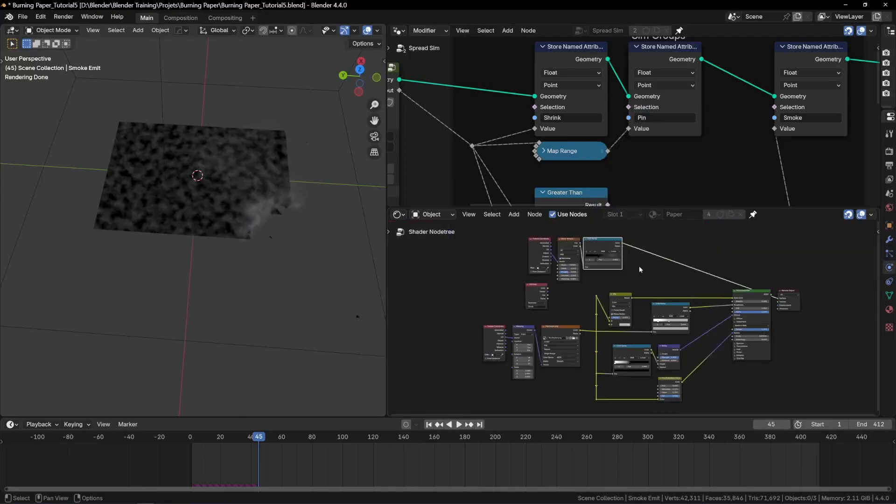
- Connect the noise Color Ramp to input B of the Mix node and reposition the Mix node
scroll(640, 265, up, 5)
drag(616, 236, 596, 356)
drag(624, 317, 648, 293)
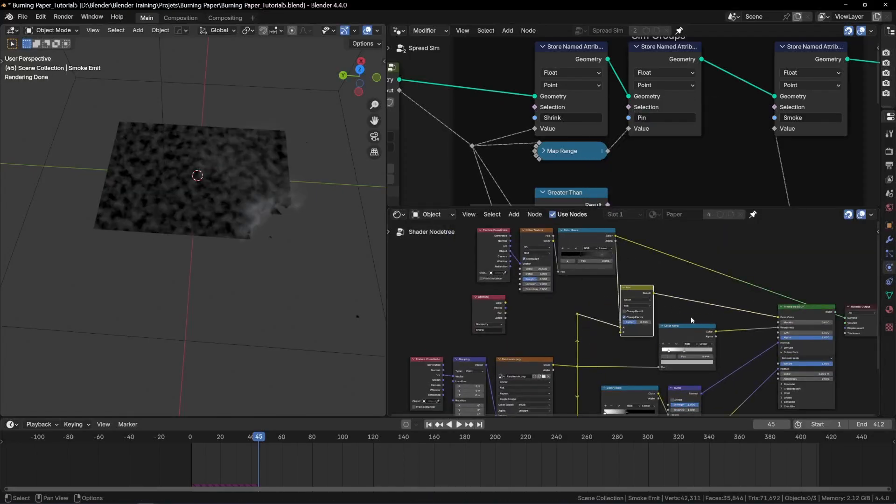
- Move the noise Texture Coordinate, Noise Texture and Color Ramp nodes horizontally away from the Mix node
middle_drag(471, 280, 516, 303)
drag(508, 261, 641, 286)
key(g)
key(x)
click(564, 294)
- Reposition the Shrink Attribute node and connect its Color output to the Mix node's Factor
scroll(553, 329, up, 5)
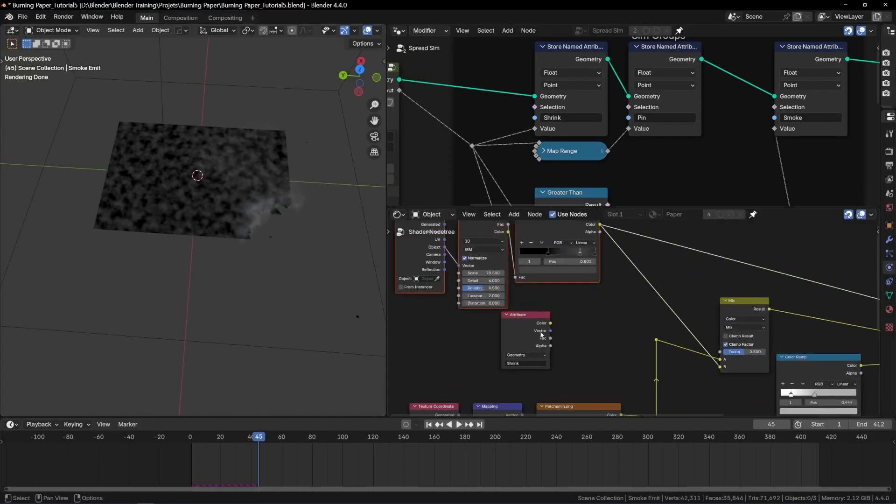
drag(517, 331, 558, 319)
scroll(600, 349, up, 6)
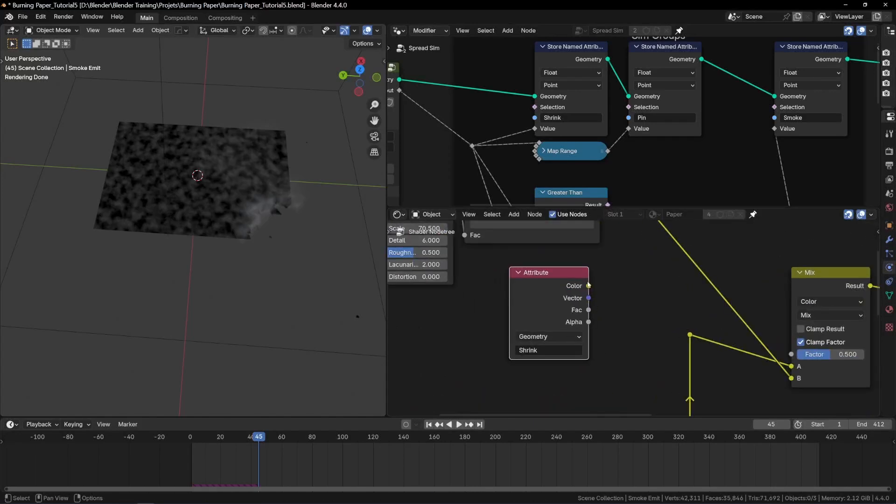
drag(588, 285, 791, 354)
scroll(681, 324, down, 3)
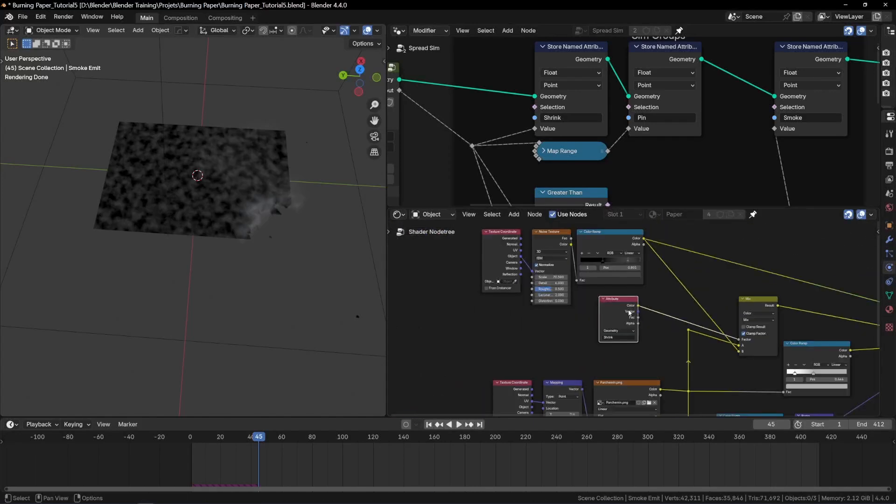
- Preview the Mix node's Result on the paper and examine the charred edges
ctrl+shift+click(760, 304)
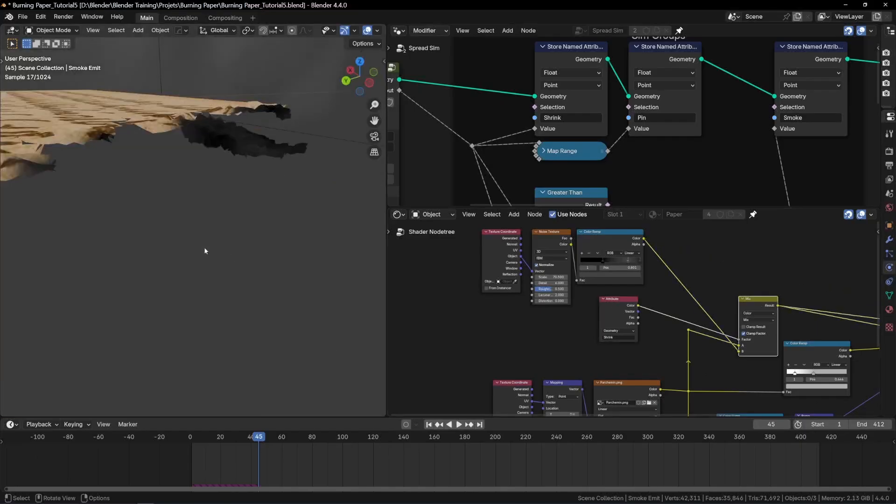
scroll(205, 248, down, 4)
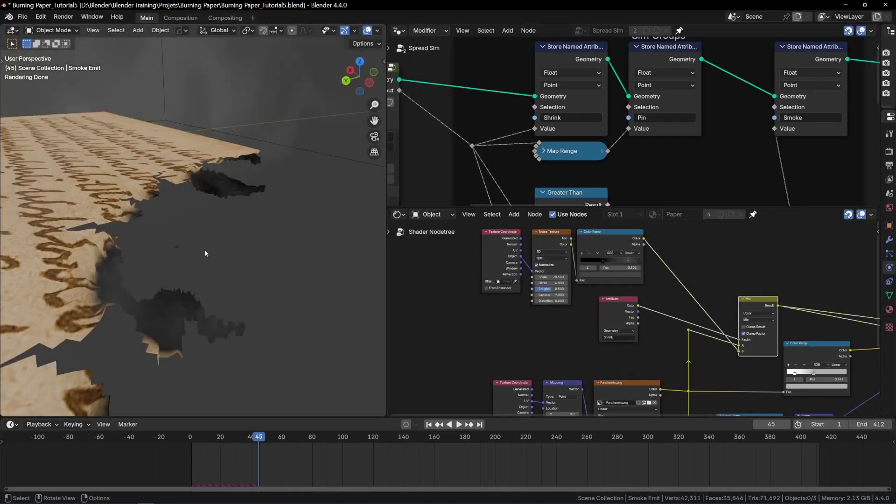
scroll(660, 320, down, 7)
middle_drag(659, 287, 613, 295)
scroll(607, 320, up, 5)
drag(429, 246, 602, 293)
scroll(582, 126, down, 9)
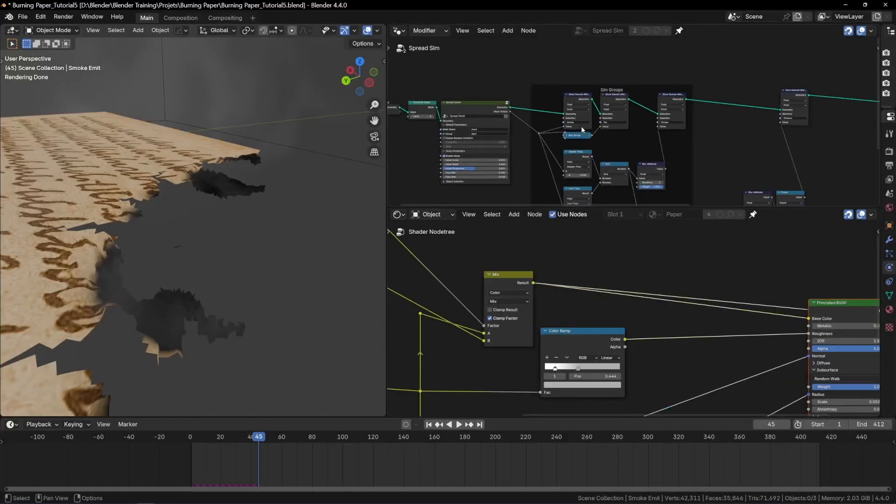
- Duplicate the Mix node after the first with the first's Result feeding input A, and move the roughness Color Ramp clear of it
click(503, 279)
key(shift+d)
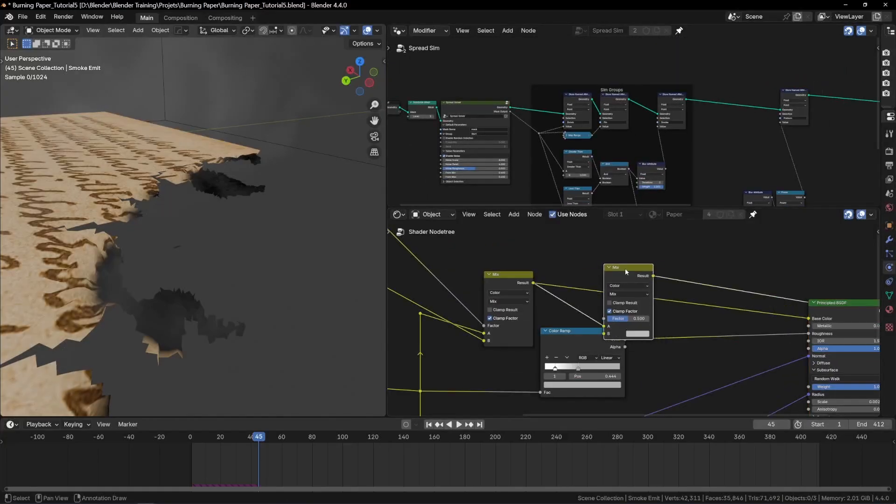
click(626, 265)
middle_drag(552, 302, 591, 267)
drag(590, 267, 544, 271)
drag(541, 276, 541, 276)
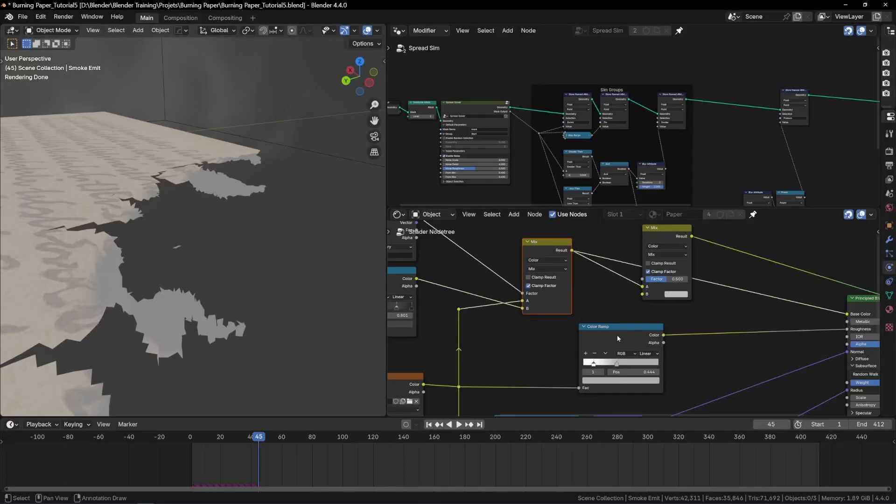
drag(621, 336, 643, 365)
- Duplicate the Shrink Attribute node above the Mix nodes, set its attribute name to Preburn and preview it on the paper
scroll(613, 284, down, 5)
scroll(788, 117, up, 6)
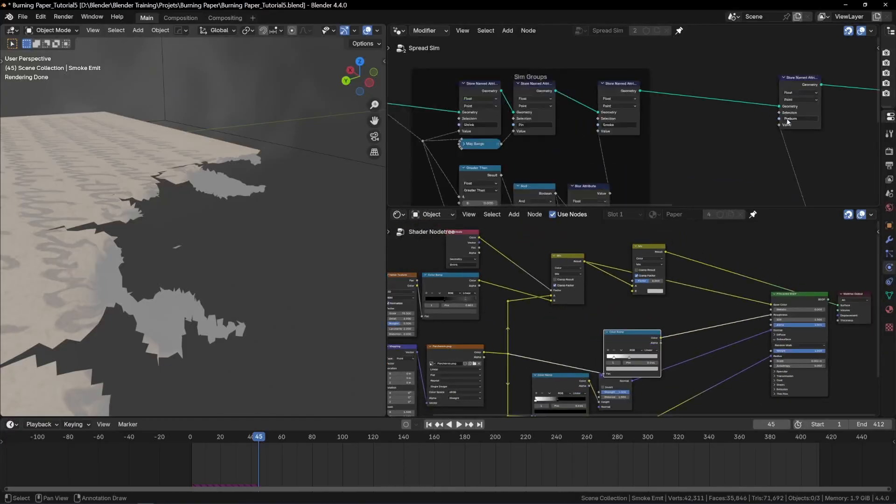
middle_drag(542, 247, 544, 278)
drag(471, 263, 494, 259)
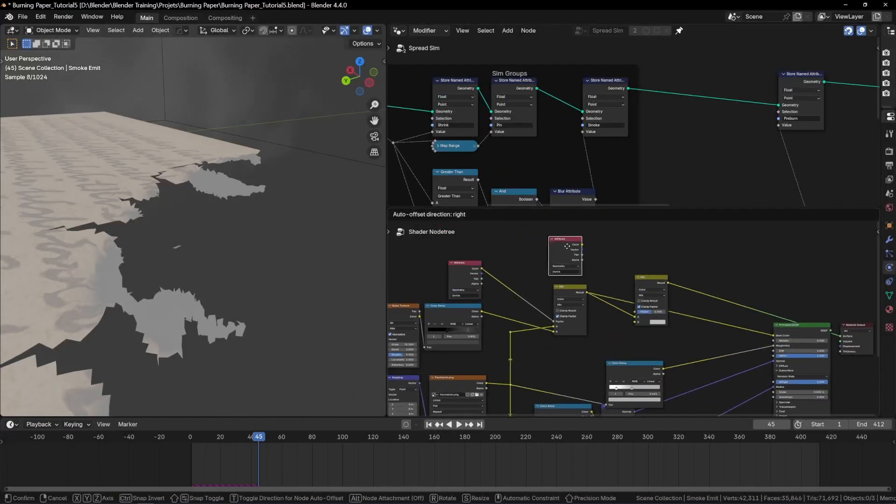
click(599, 234)
scroll(573, 269, up, 6)
key(ctrl+v)
ctrl+shift+click(570, 240)
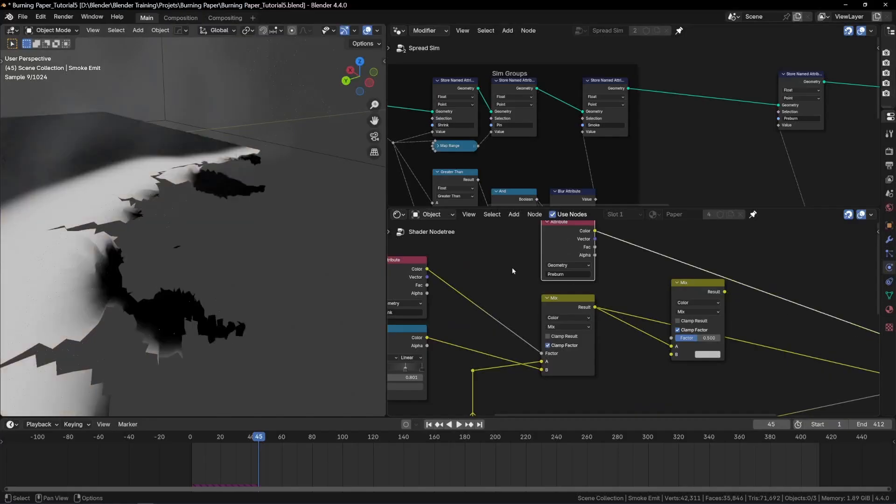
scroll(191, 269, down, 6)
middle_drag(191, 269, 171, 275)
- Add a Brightness/Contrast node fed by the parchment texture, followed by a Hue/Saturation/Value node
drag(535, 259, 596, 295)
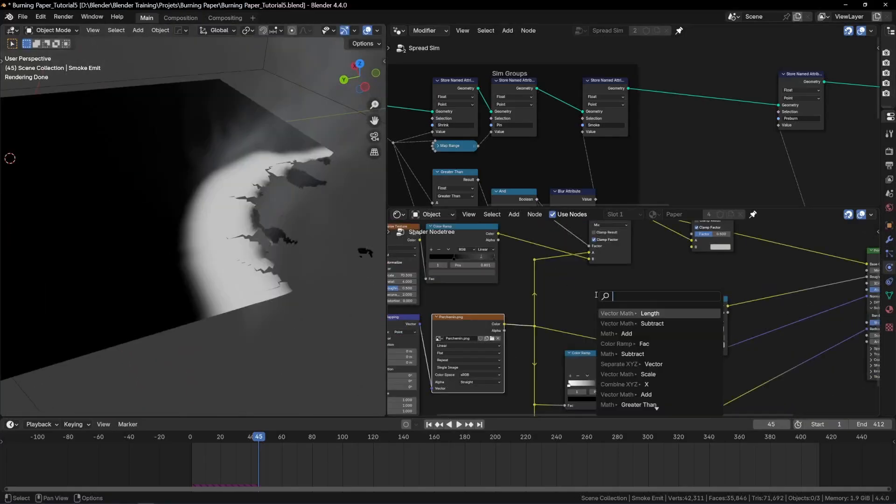
text(brigh)
key(Return)
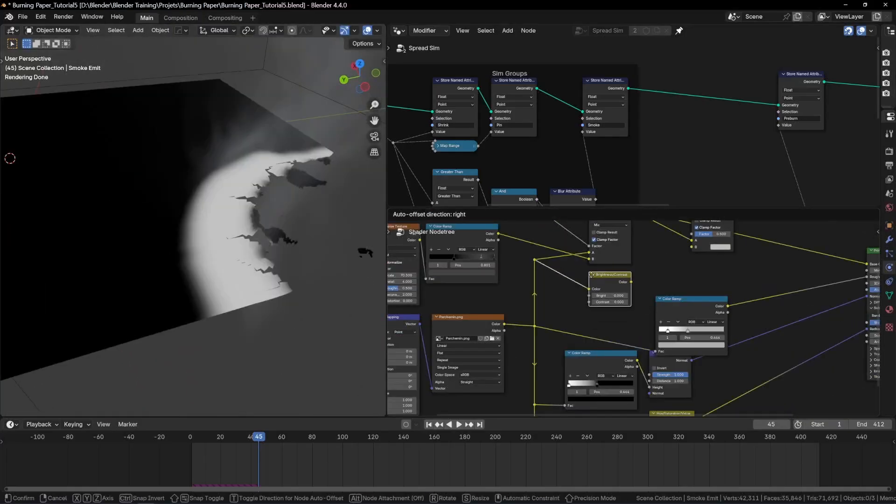
click(629, 289)
drag(671, 280, 672, 279)
text(hue)
key(Return)
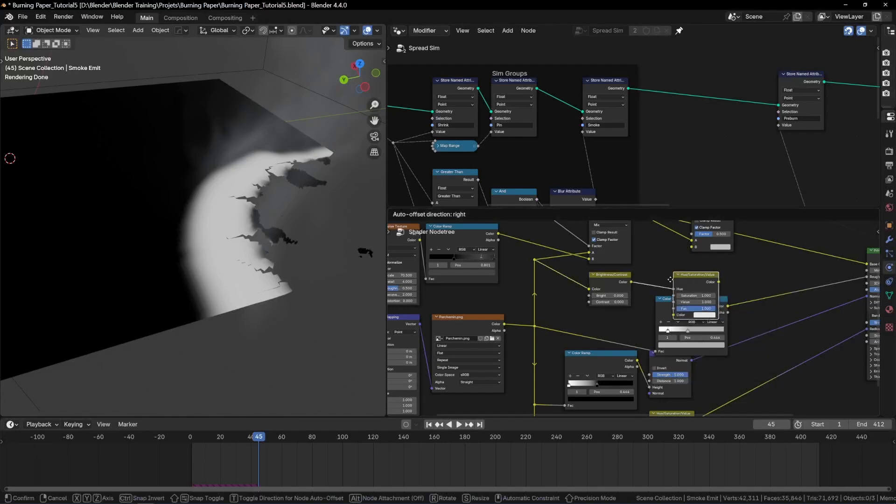
click(699, 296)
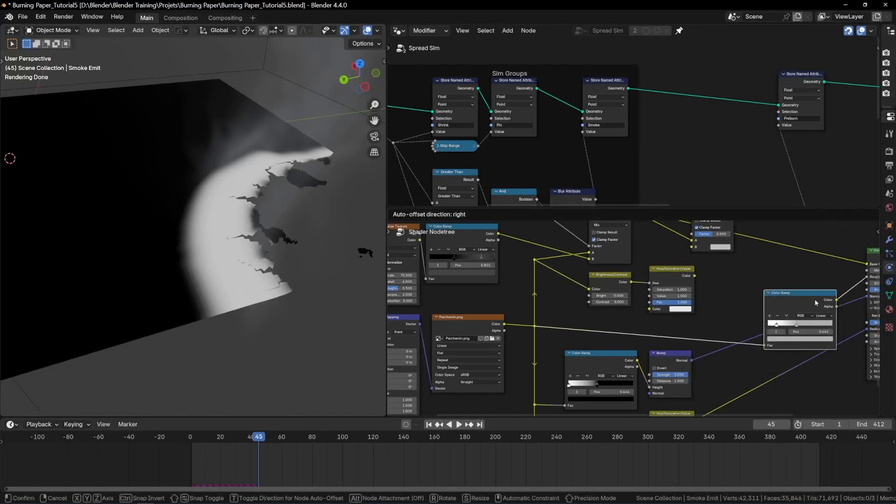
- Preview the Hue/Saturation/Value node and reroute the Brightness/Contrast output from its Hue input to its Color input
scroll(695, 294, up, 3)
ctrl+shift+click(691, 293)
scroll(587, 285, down, 3)
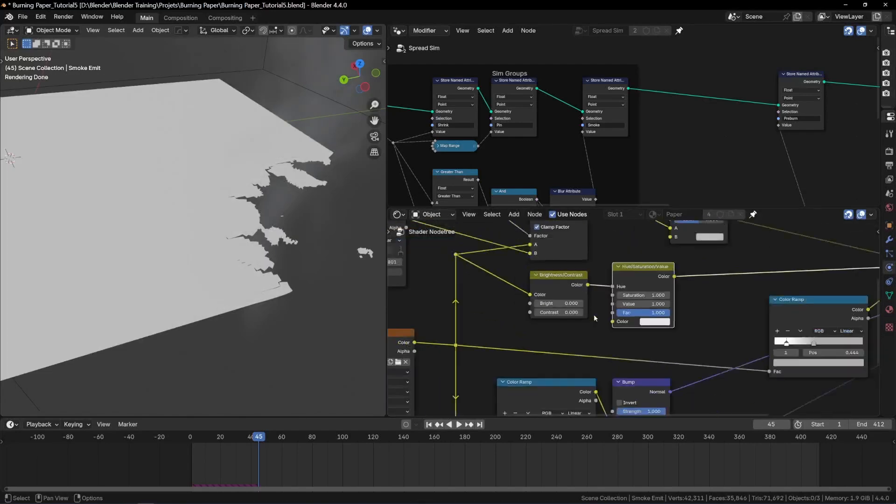
scroll(594, 314, up, 1)
drag(614, 284, 614, 322)
- Raise the Brightness/Contrast node's Contrast to about 0.34, set Saturation to 1.020 and lower the Hue/Saturation/Value node's Value
drag(563, 303, 576, 312)
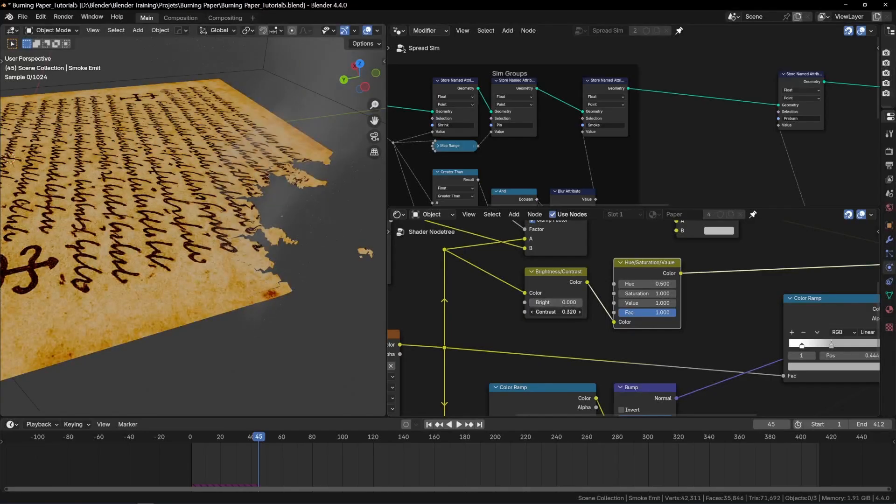
drag(649, 294, 651, 293)
drag(648, 303, 558, 304)
scroll(678, 305, down, 3)
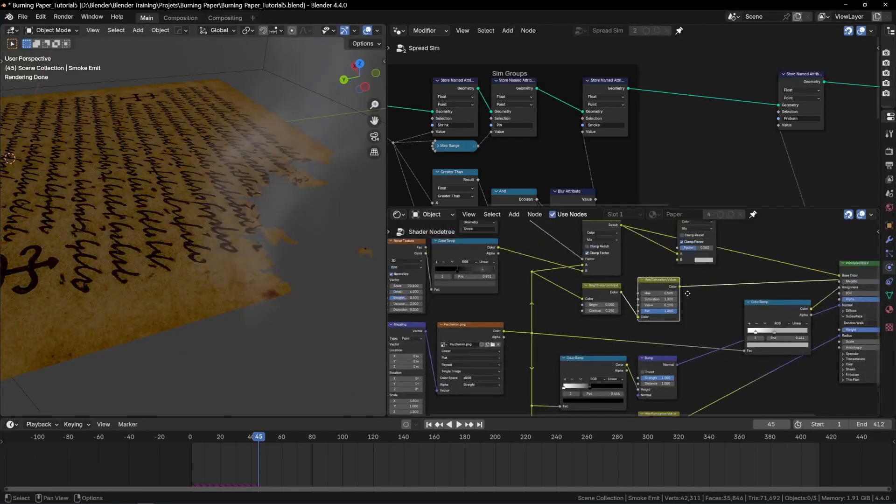
- Connect the Hue/Saturation/Value color to input B of the second Mix node and the Preburn Color to its Factor
middle_drag(686, 294, 632, 345)
scroll(632, 343, up, 3)
drag(622, 335, 619, 290)
scroll(639, 289, down, 3)
middle_drag(640, 290, 635, 337)
drag(566, 246, 622, 325)
- Preview the Principled BSDF again and connect the second Mix node's Result to its Base Color
ctrl+shift+click(639, 288)
ctrl+shift+click(822, 344)
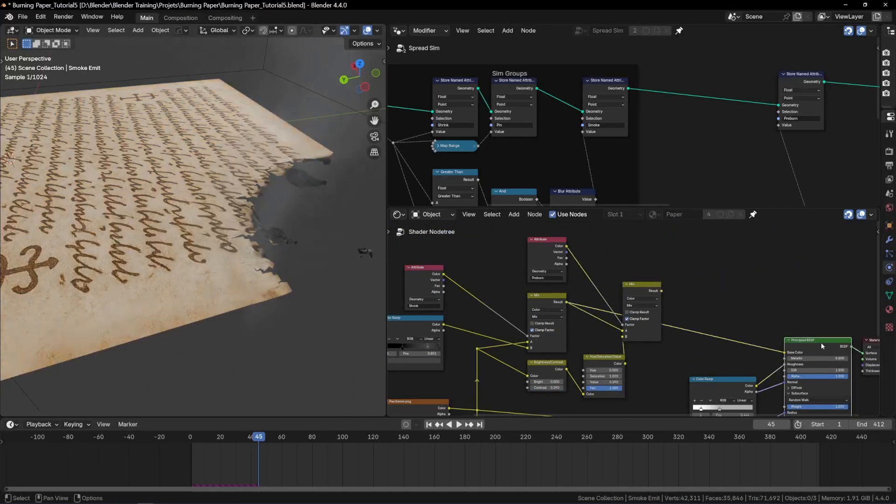
drag(785, 352, 786, 353)
- Fine-tune the darkened parchment by setting the Hue/Saturation/Value node's Value to 0.150
scroll(613, 359, up, 6)
middle_drag(610, 388, 607, 313)
mouse_move(608, 321)
mouse_down()
mouse_move(592, 322)
mouse_move(602, 322)
mouse_up()
- Duplicate the Preburn Attribute node below the shader network, set its attribute name to Smoke and preview it
scroll(522, 301, down, 7)
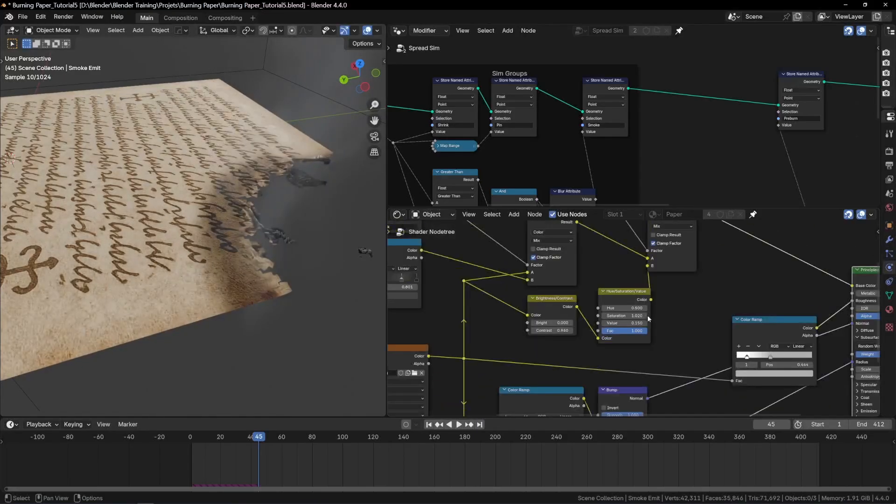
click(512, 244)
key(shift+d)
click(598, 393)
scroll(610, 385, up, 4)
middle_drag(595, 384, 565, 297)
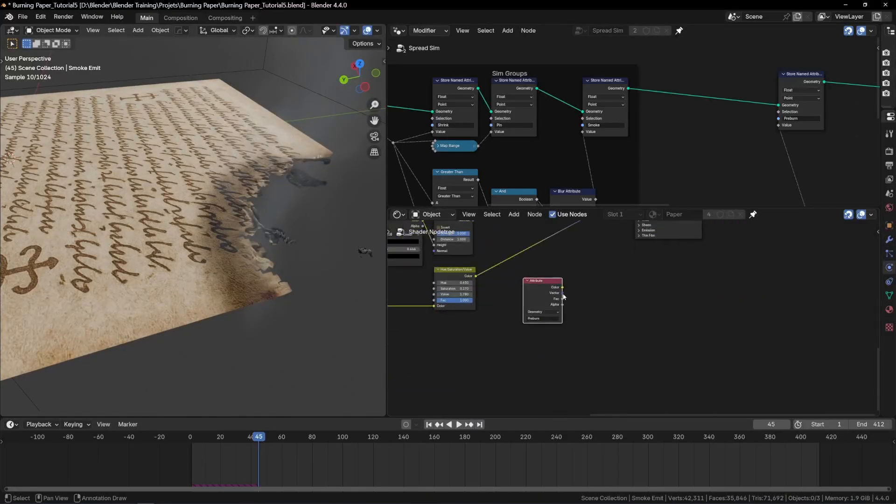
scroll(537, 321, up, 2)
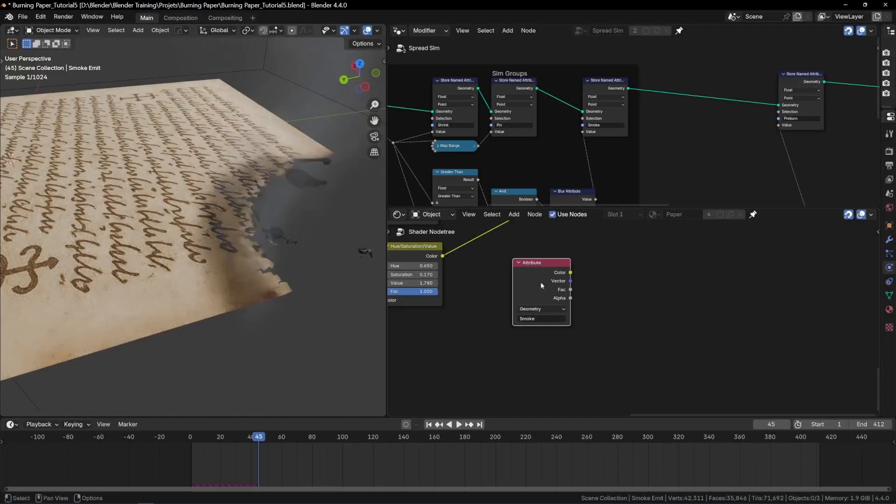
ctrl+shift+click(540, 270)
- Add a Map Range node fed by the Smoke attribute's Color and set its To Max to 5
key(shift+a)
middle_drag(606, 279, 494, 277)
text(ra)
key(Return)
click(565, 353)
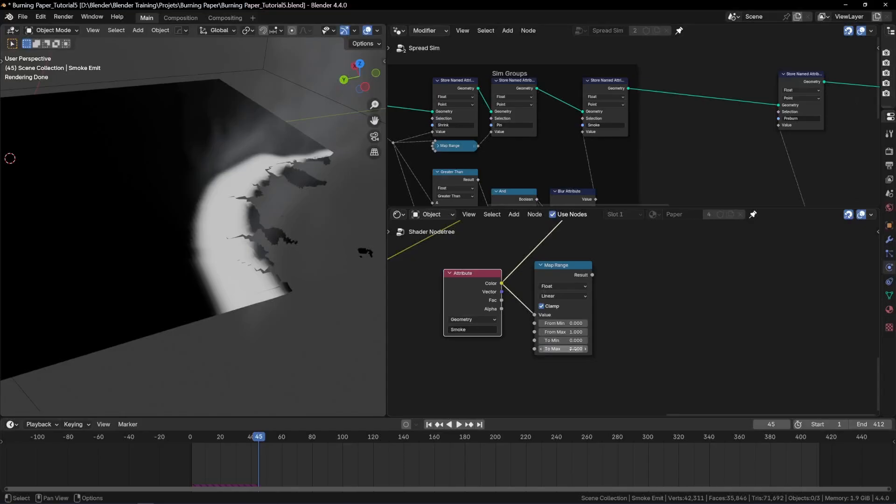
- Reconnect the Principled BSDF output to the Material Output's Surface input
scroll(573, 348, down, 5)
middle_drag(592, 279, 534, 357)
middle_drag(624, 266, 614, 311)
right_click(605, 270)
drag(592, 265, 606, 271)
- Expand the Principled BSDF's Emission settings and connect the Smoke Map Range's Result to the emission Strength
middle_drag(542, 384, 559, 293)
scroll(558, 287, up, 8)
click(550, 275)
scroll(545, 362, down, 4)
middle_drag(546, 363, 566, 346)
drag(530, 384, 551, 312)
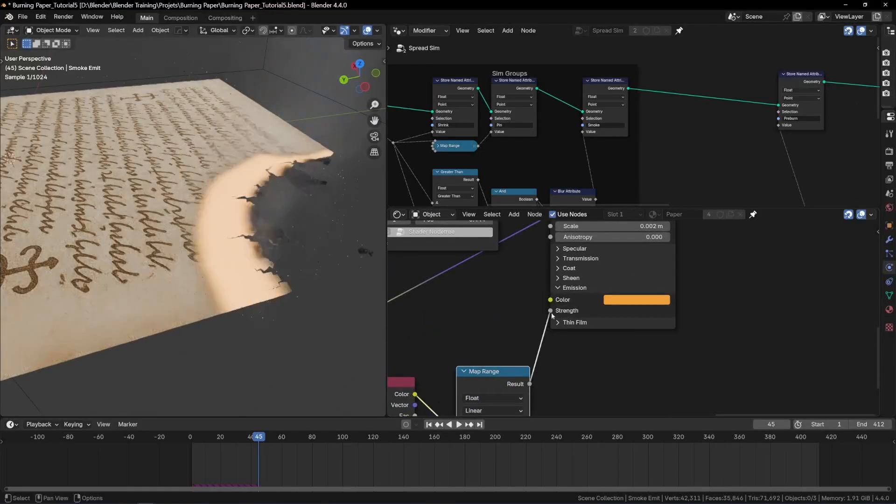
- Add a Blackbody node above the Map Range and connect its Color to the Principled BSDF's emission Color
middle_drag(552, 315, 653, 317)
key(shift+a)
text(balck)
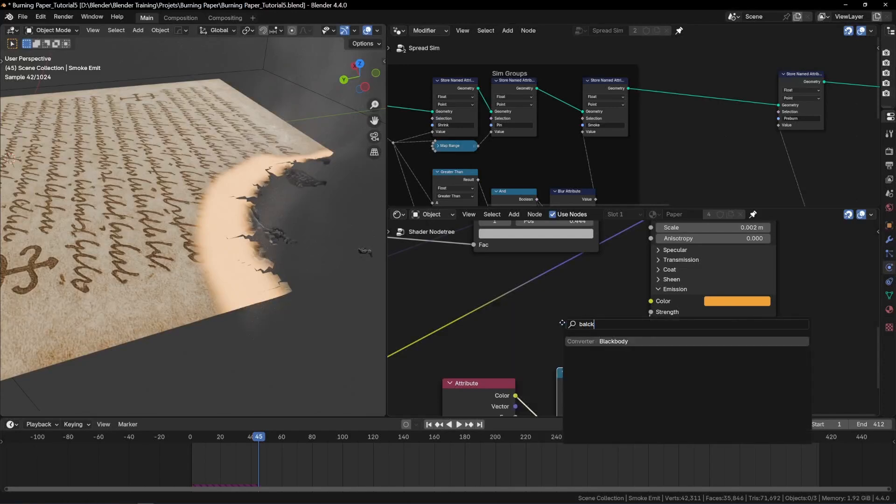
key(Return)
click(541, 313)
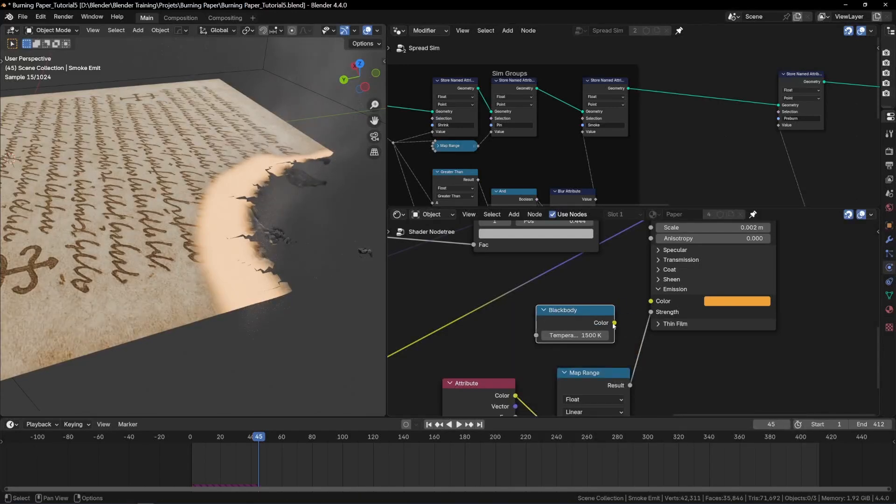
drag(658, 306, 658, 306)
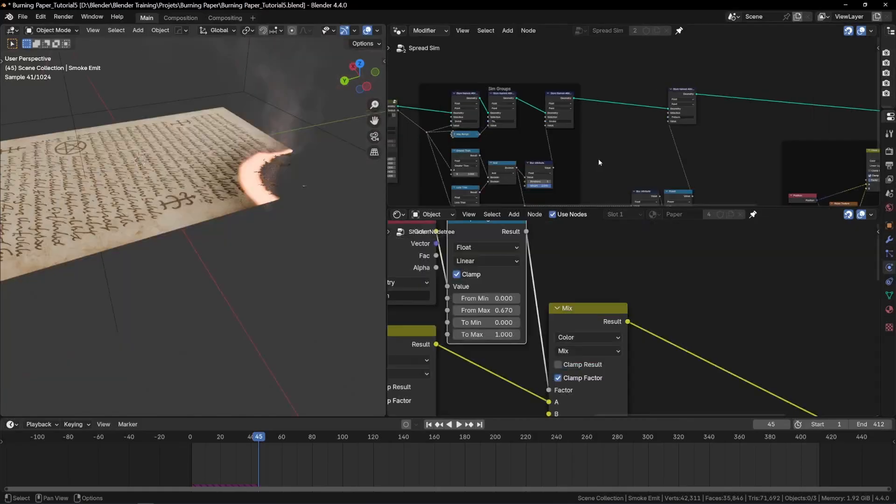
- Duplicate the Preburn Store Named Attribute node, insert the copy just before it on the geometry link and name the attribute Burning
scroll(657, 111, up, 4)
middle_drag(626, 149, 594, 98)
scroll(595, 101, down, 4)
drag(591, 128, 682, 160)
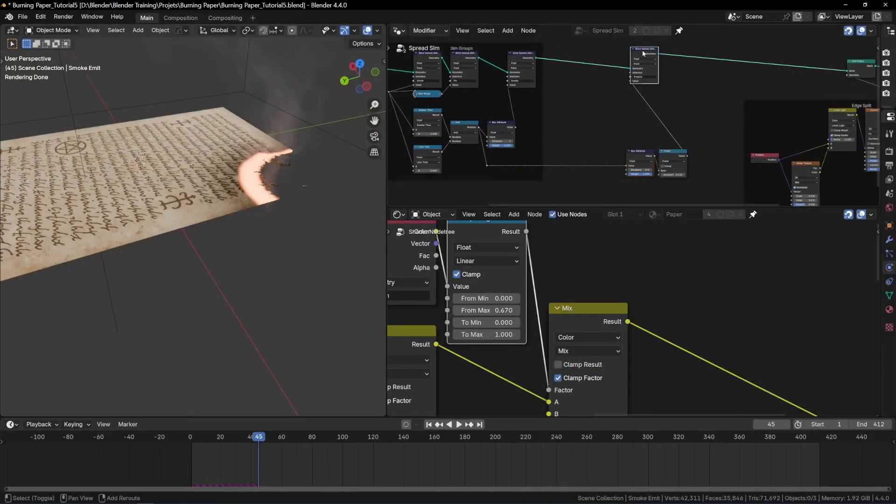
key(shift+d)
click(590, 55)
scroll(589, 55, up, 3)
click(586, 91)
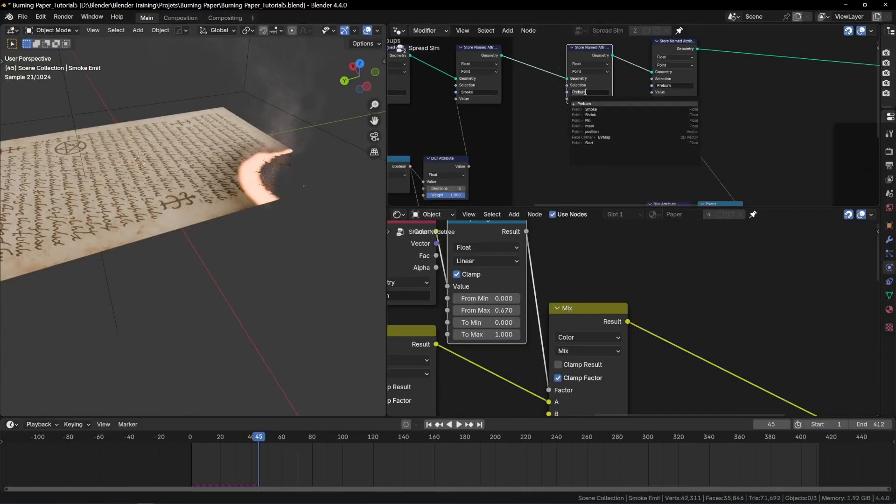
click(586, 103)
scroll(654, 131, down, 3)
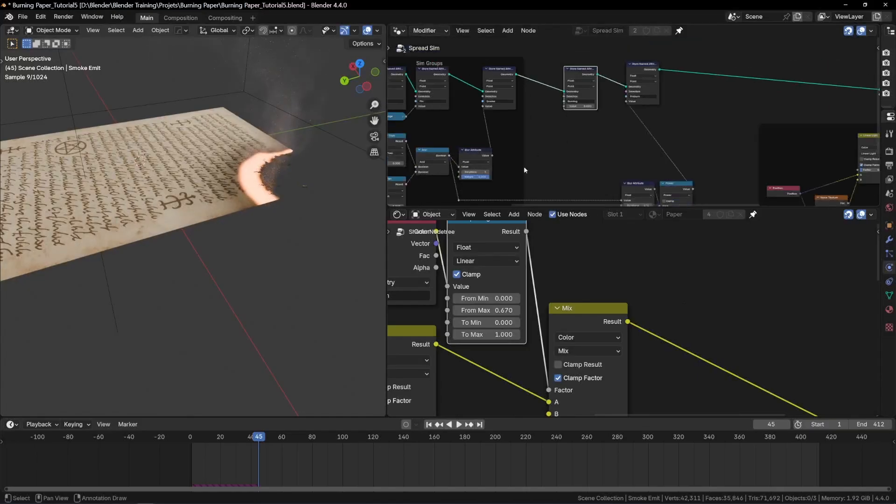
- Place a copy of the Power node below the Burning node and link the smoke Blur Attribute through it to Burning's Value
key(g)
click(589, 107)
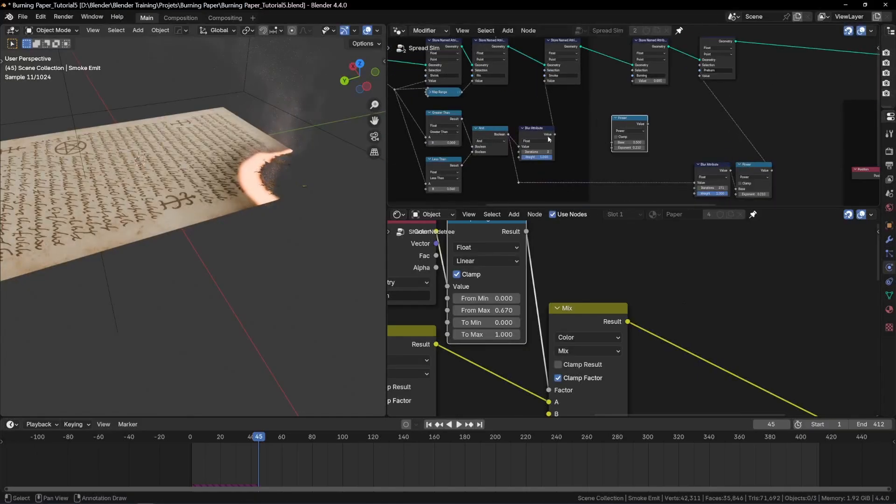
drag(613, 142, 640, 81)
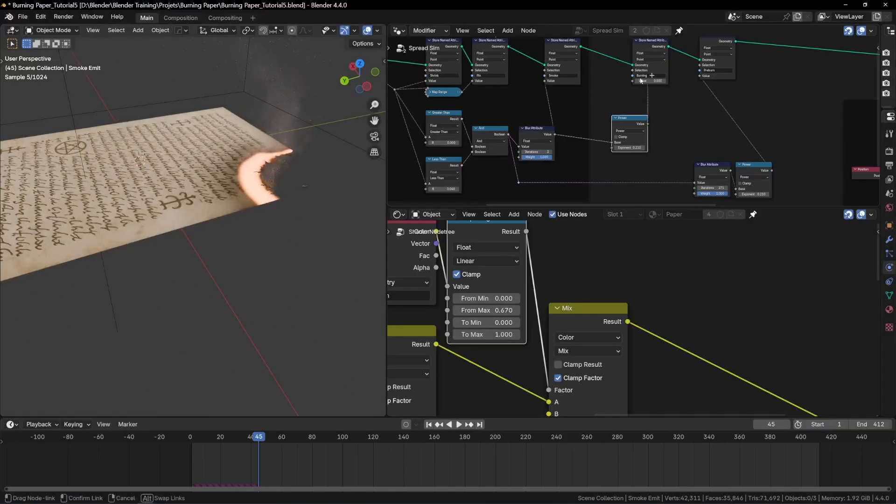
- Locate the Smoke Attribute node that feeds the emission strength's Map Range in the paper shader
middle_drag(570, 297, 666, 269)
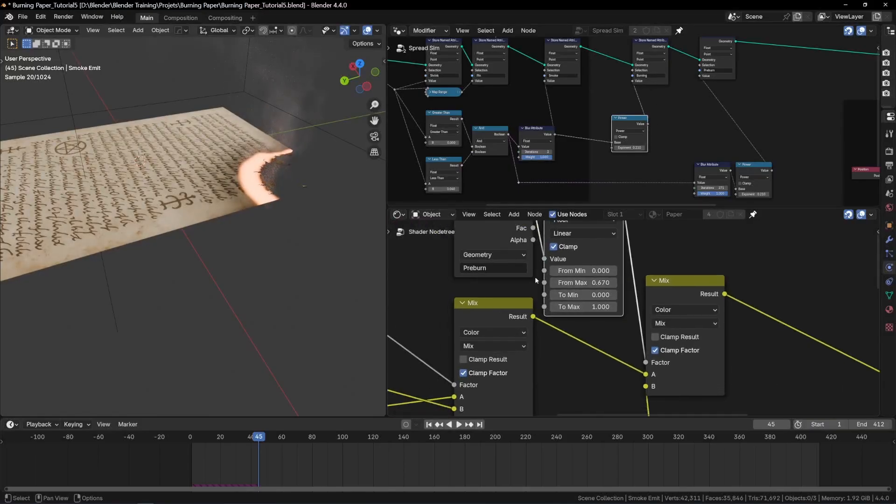
scroll(527, 275, down, 6)
scroll(464, 282, down, 6)
middle_drag(551, 388, 534, 255)
scroll(584, 345, up, 8)
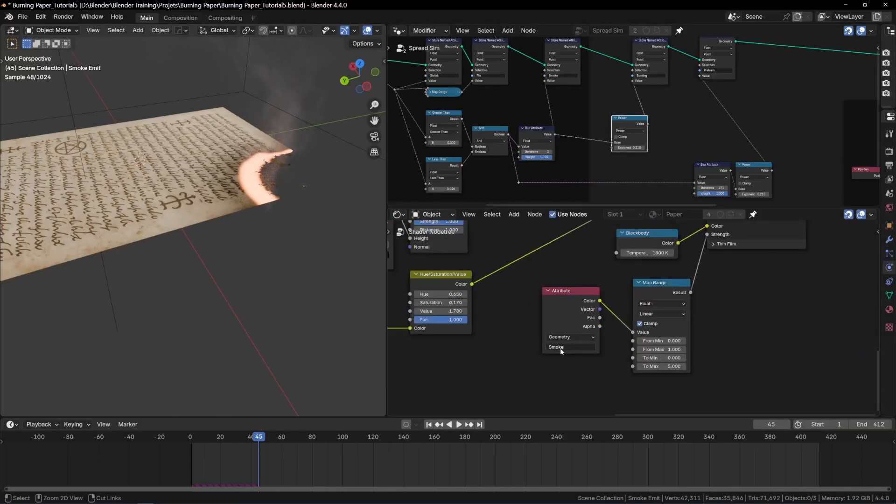
mouse_move(602, 176)
mouse_down()
mouse_move(654, 176)
mouse_move(621, 176)
mouse_move(634, 176)
mouse_up()
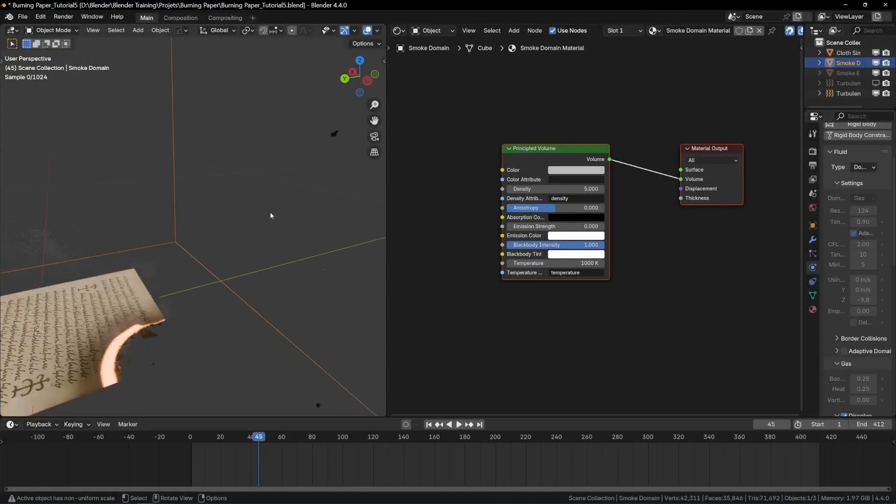
- Set the Principled Volume's Blackbody Intensity to 20 and its Temperature to 4800 K
scroll(271, 216, down, 4)
scroll(232, 288, up, 2)
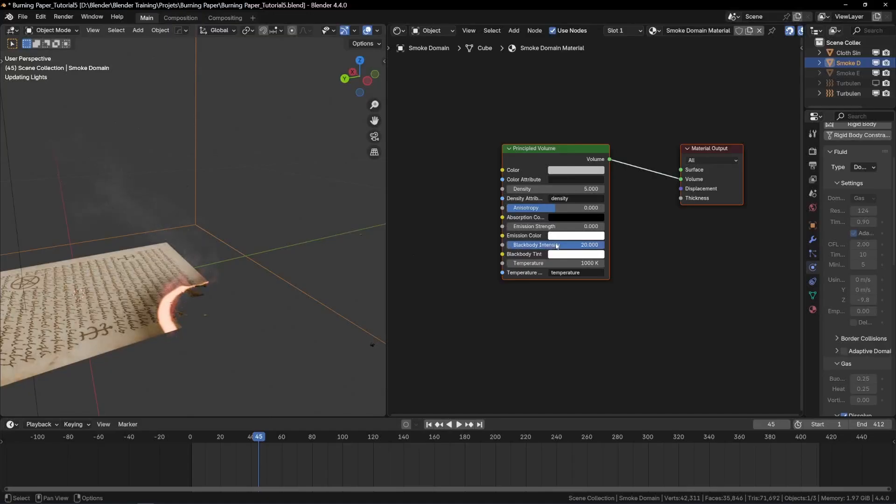
shift+middle_drag(283, 221, 308, 177)
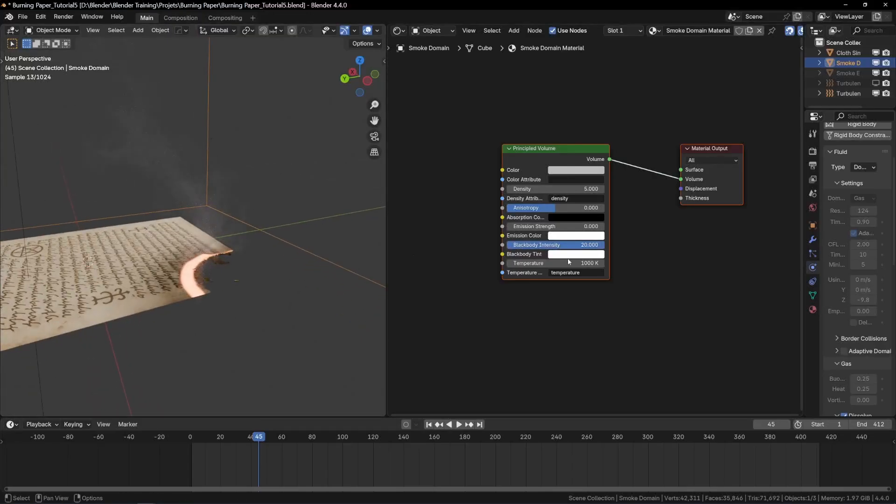
click(567, 262)
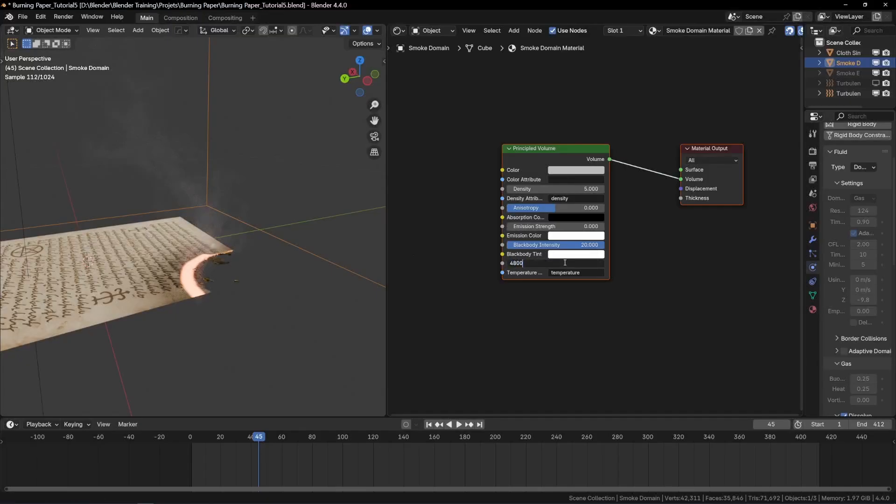
text(4800)
key(Return)
mouse_move(262, 254)
middle_down()
mouse_move(245, 233)
mouse_move(168, 267)
mouse_move(209, 259)
middle_up()
scroll(161, 264, up, 10)
scroll(158, 261, down, 2)
scroll(209, 259, up, 3)
scroll(211, 259, down, 3)
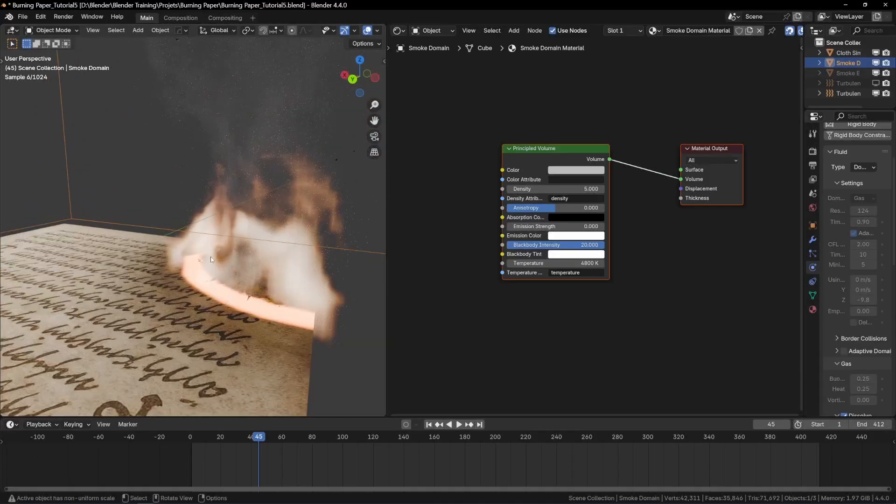
- Add a Volume Info node before the Principled Volume and feed its Density output into a new Color Ramp
middle_drag(463, 216, 465, 208)
key(shift+a)
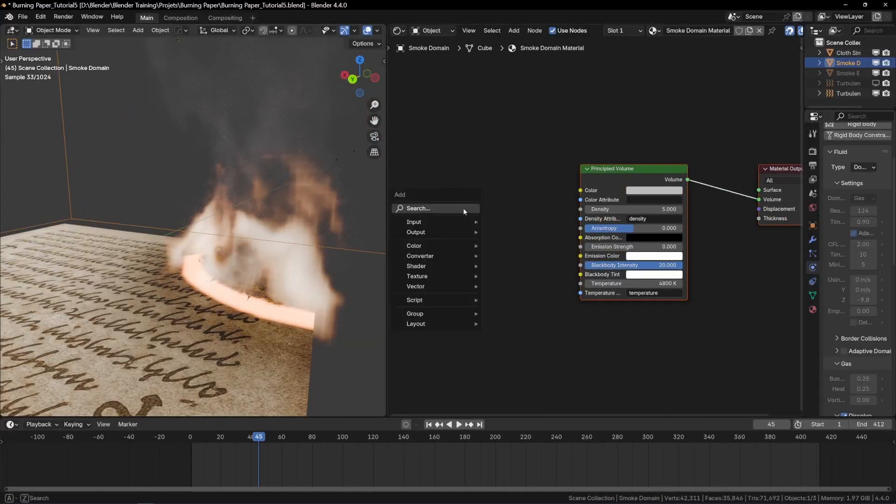
text(volu)
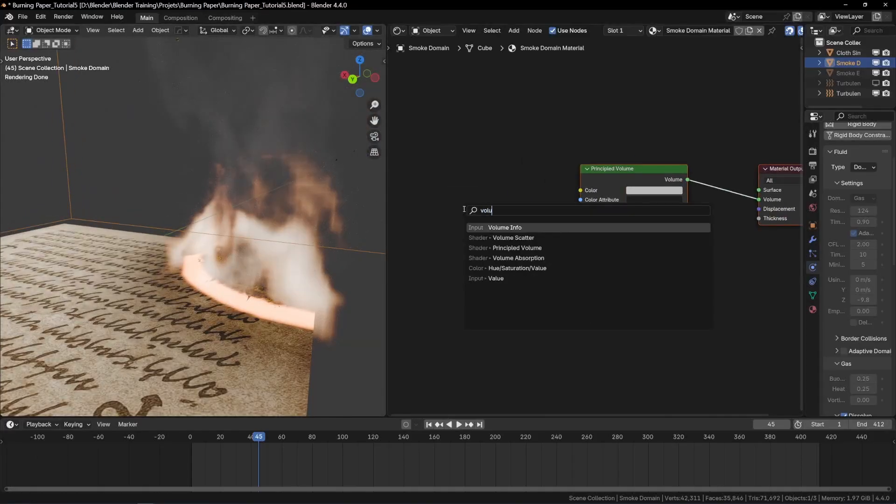
key(Return)
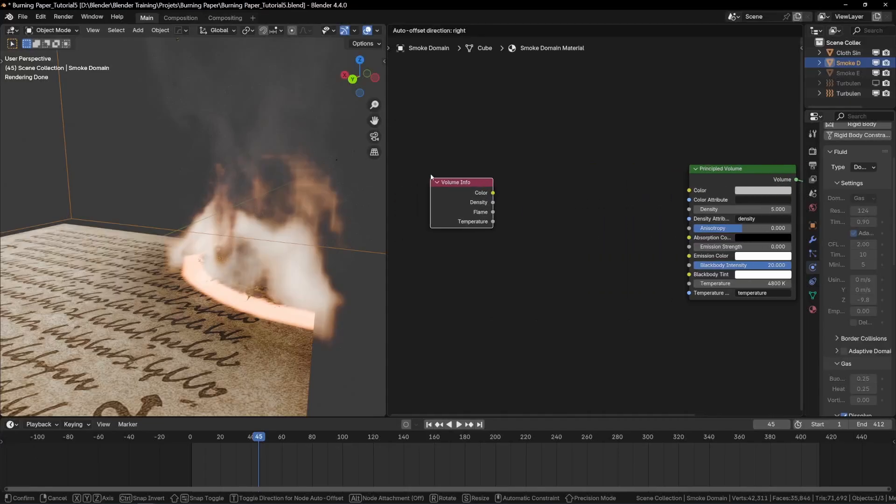
click(428, 179)
drag(493, 202, 531, 204)
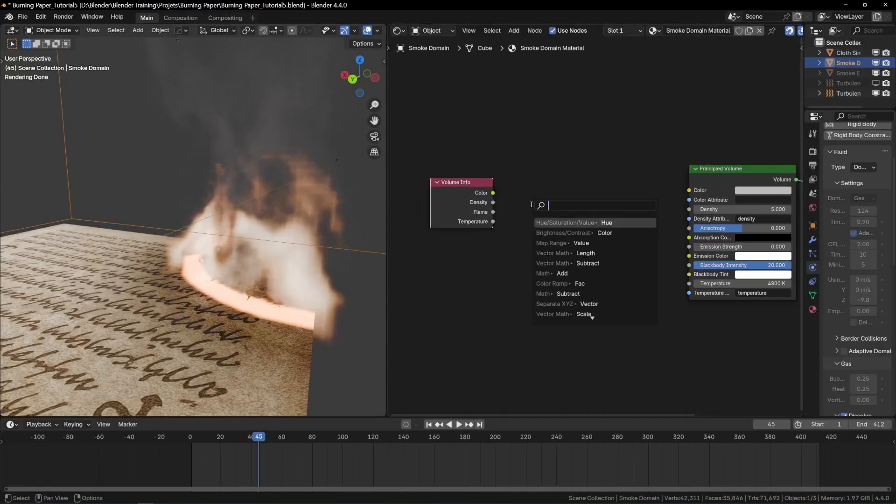
click(555, 283)
click(606, 242)
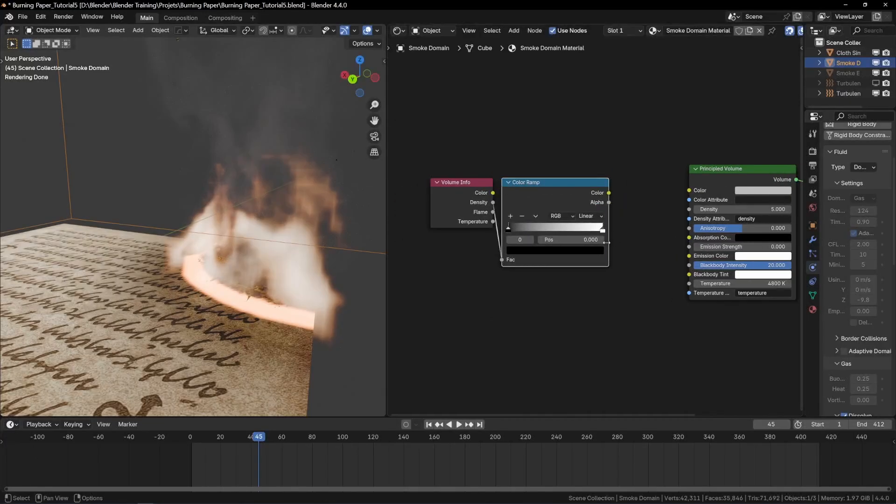
scroll(592, 240, up, 1)
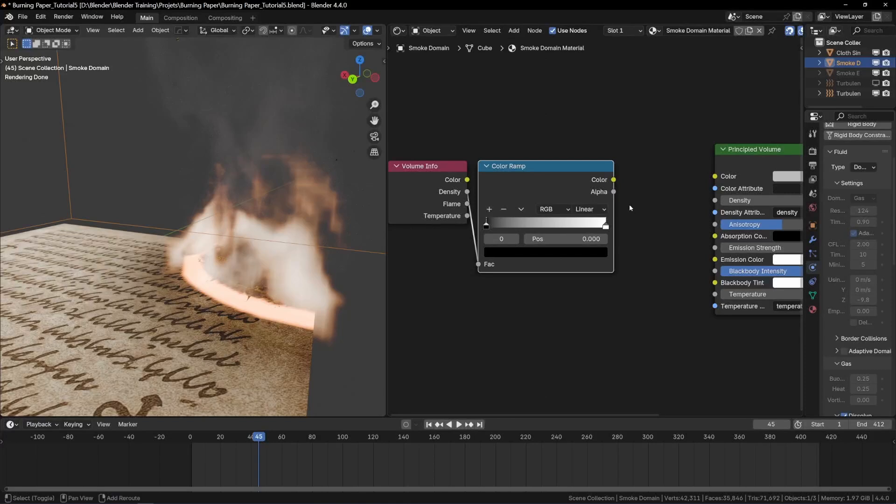
- Add a Multiply math node fed by the Color output of the density Color Ramp
drag(613, 181, 629, 188)
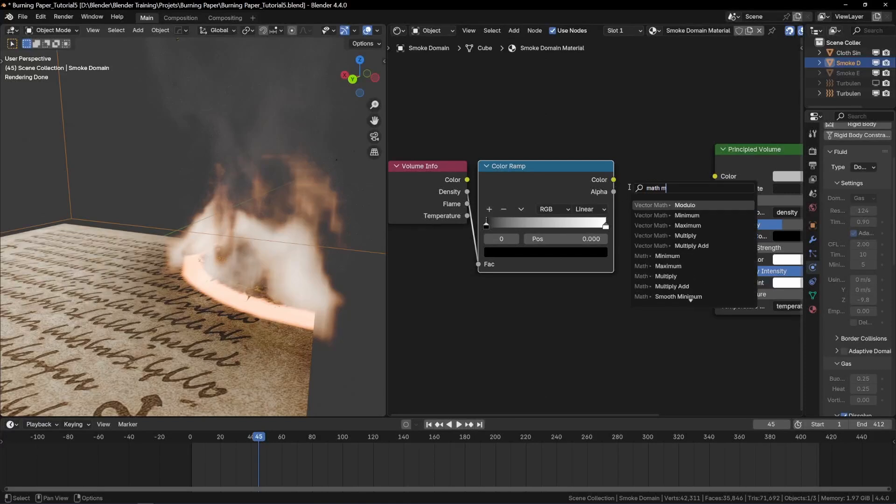
key(Down)
key(Down)
key(Down)
key(Down)
key(Down)
key(Down)
key(Down)
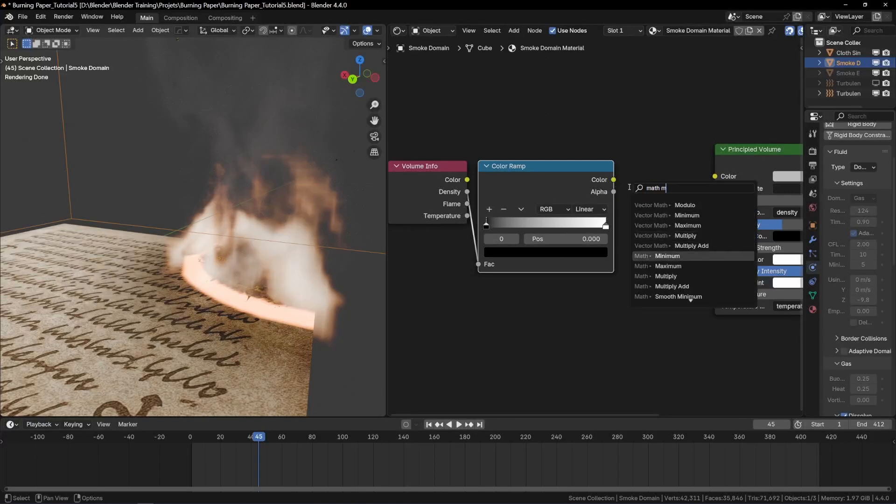
key(Return)
scroll(608, 170, down, 2)
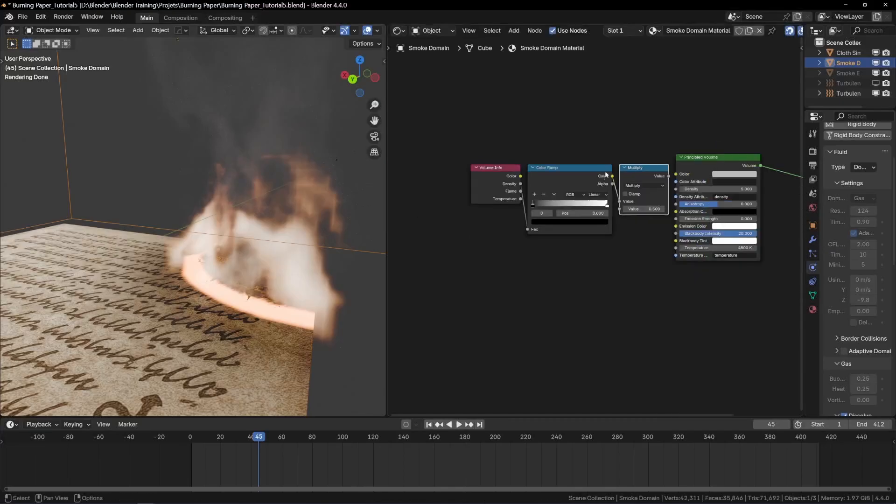
- Feed the Multiply node, set to 64.7, into the Principled Volume's Density and darken the volume's Color to near black
drag(518, 148, 643, 184)
key(g)
key(x)
click(572, 178)
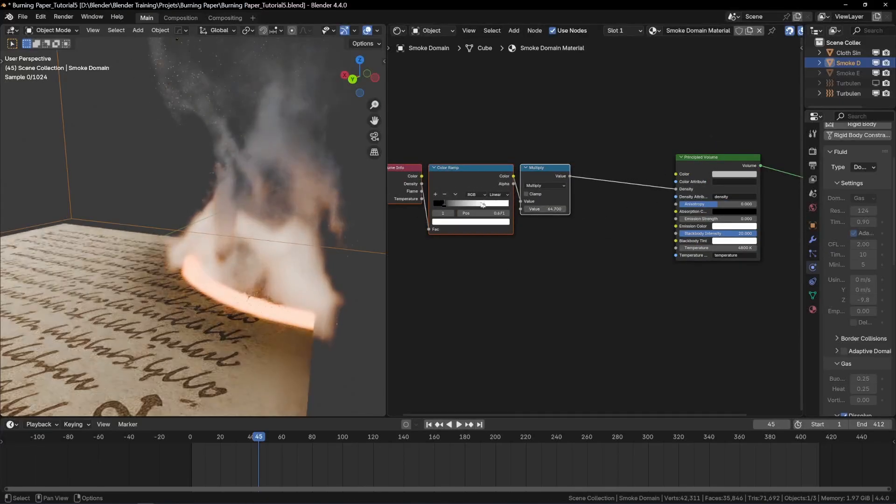
click(734, 174)
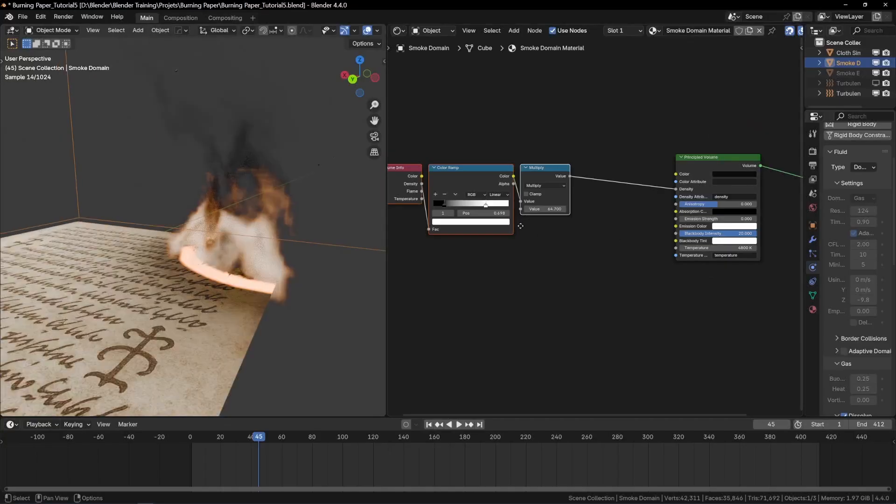
- Duplicate the Color Ramp below the original, feed it from Volume Info's Temperature and reset the copy to its defaults
key(shift+d)
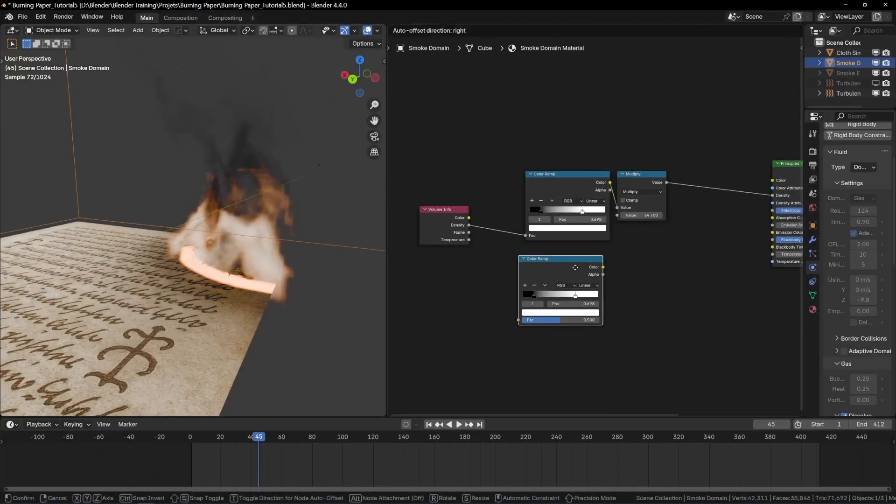
click(582, 261)
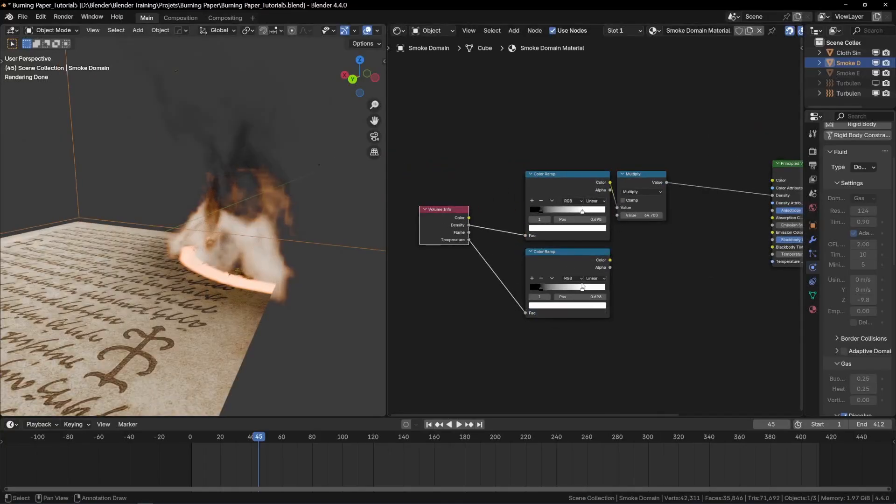
scroll(583, 286, up, 2)
click(563, 260)
key(BackSpace)
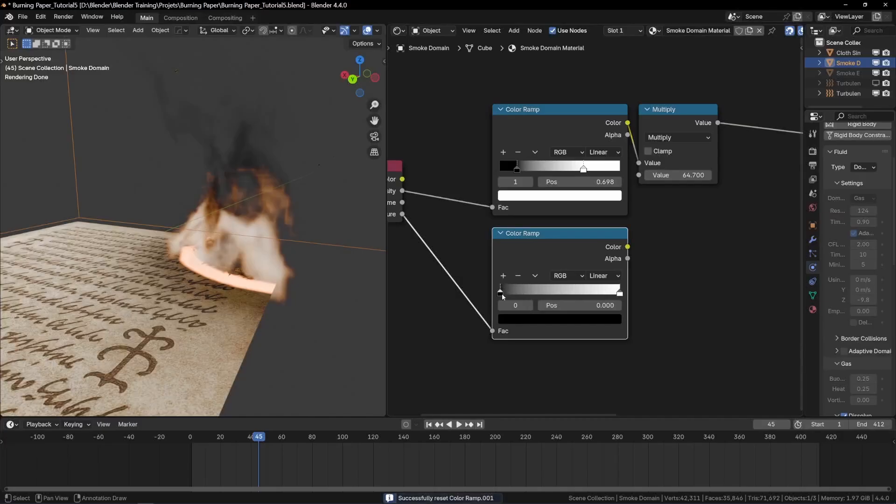
- Colour the temperature Color Ramp with stops from dark orange to pale yellow and connect its Color to the Blackbody Tint
click(547, 320)
drag(602, 203, 601, 138)
drag(554, 201, 542, 222)
drag(601, 142, 601, 154)
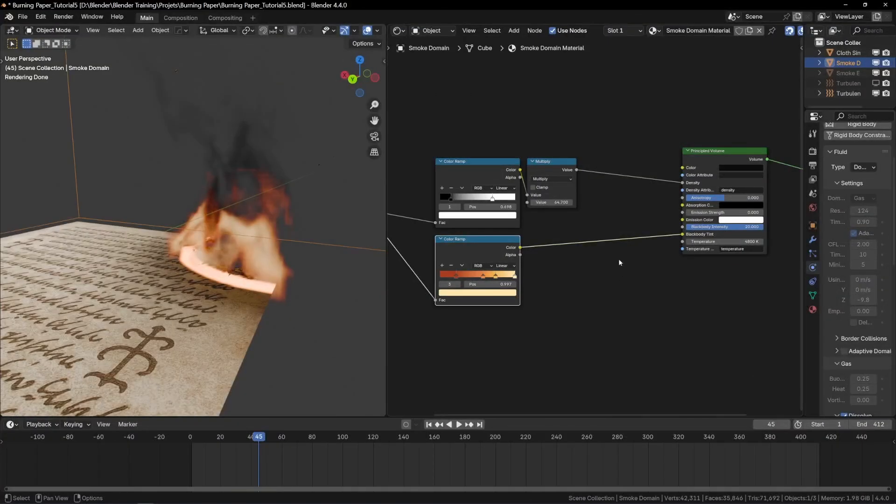
scroll(620, 262, up, 5)
middle_drag(654, 239, 532, 258)
scroll(214, 251, down, 8)
scroll(280, 250, up, 6)
middle_drag(353, 249, 333, 250)
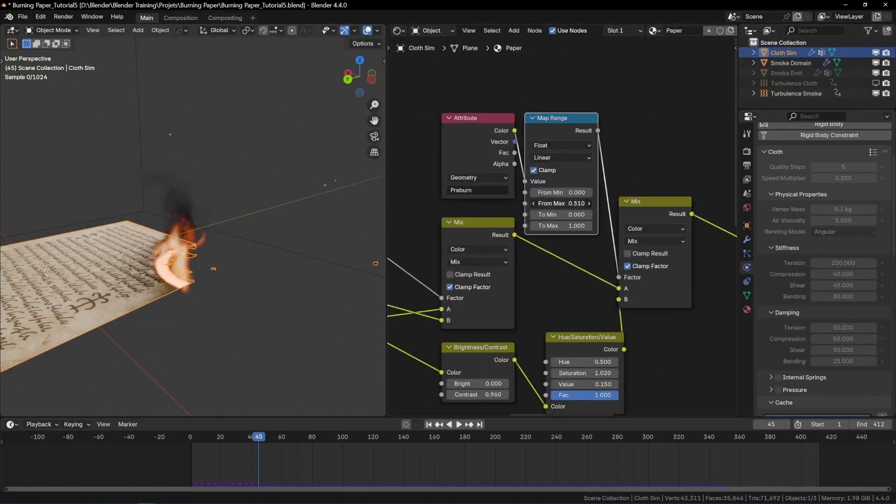
- Set the Value of the Hue/Saturation/Value node in the Paper material to 0.17
middle_drag(583, 299, 577, 229)
drag(584, 314, 590, 314)
scroll(185, 283, up, 4)
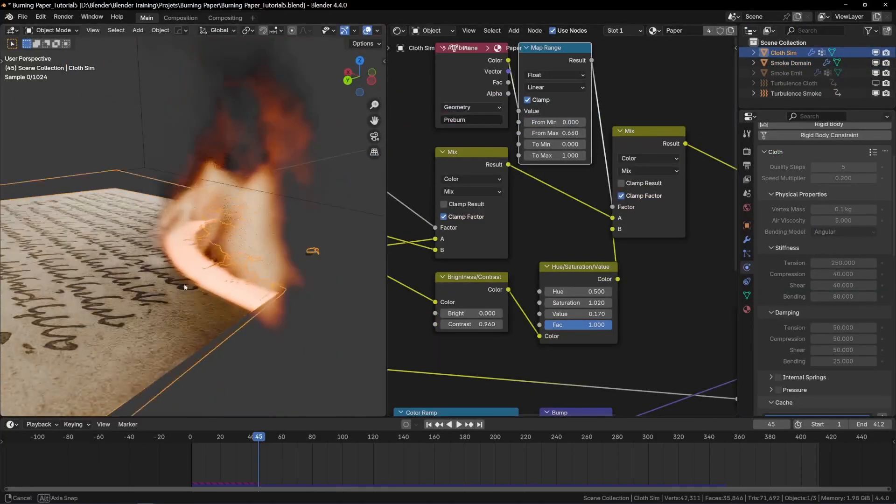
middle_drag(185, 283, 192, 293)
drag(593, 303, 594, 303)
- Set the Preburn Map Range's From Min to 0.43 and From Max to 0.72
middle_drag(571, 126, 562, 201)
scroll(562, 200, up, 2)
drag(561, 197, 578, 197)
drag(562, 210, 566, 210)
scroll(256, 253, down, 5)
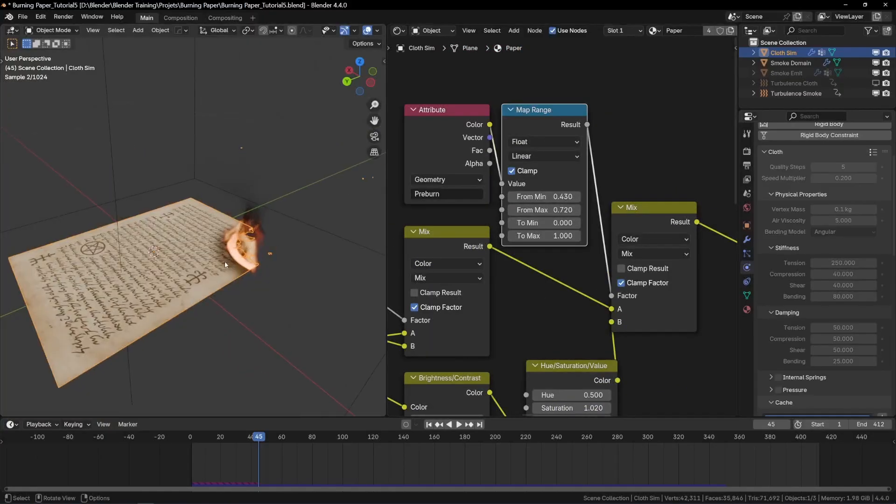